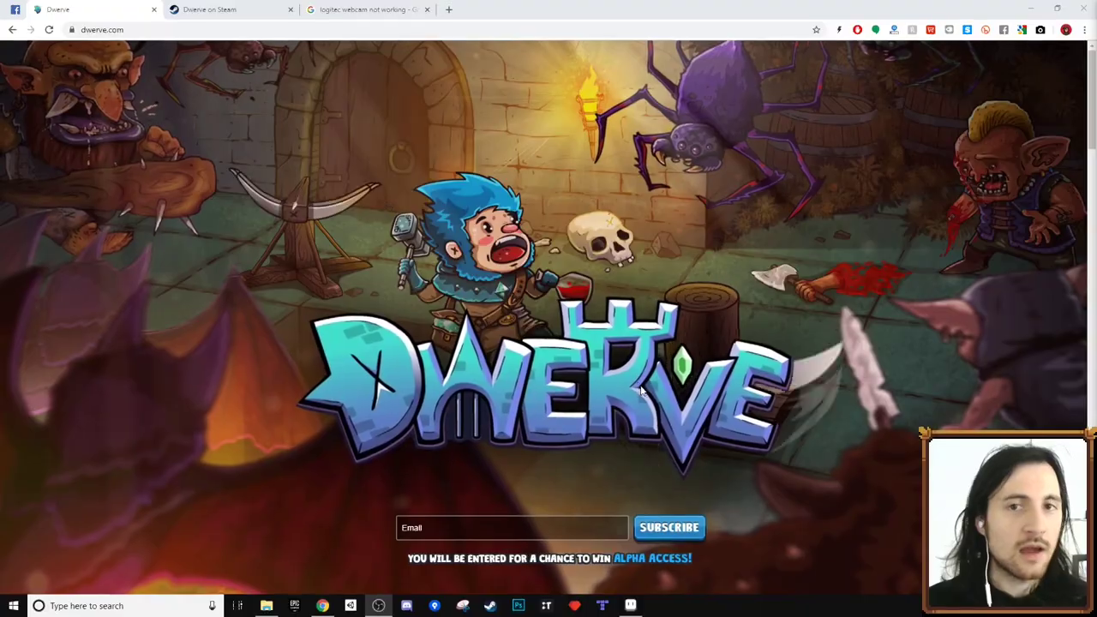
Step: Look through the Dwerve website's features and screenshots and the game's Steam store page
scroll(629, 378, down, 15)
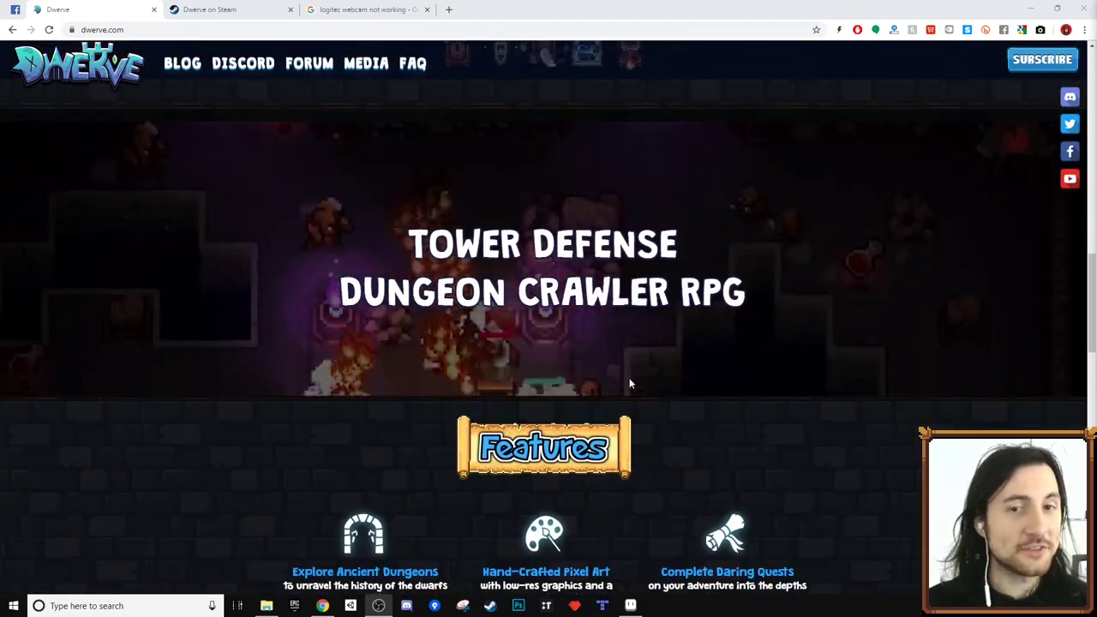
scroll(628, 383, down, 8)
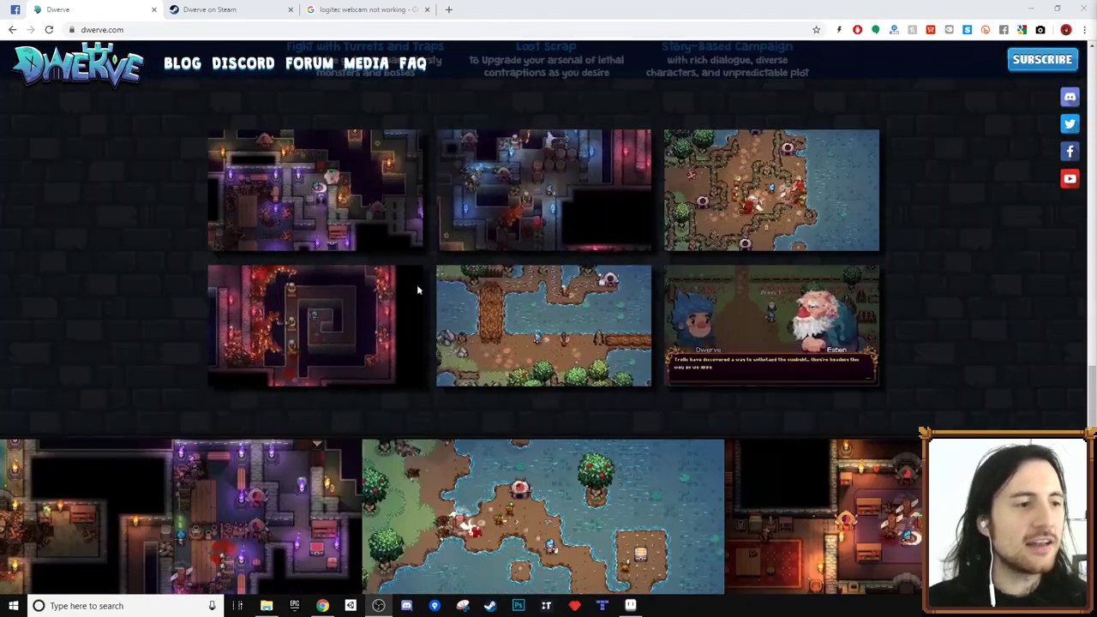
scroll(711, 472, down, 3)
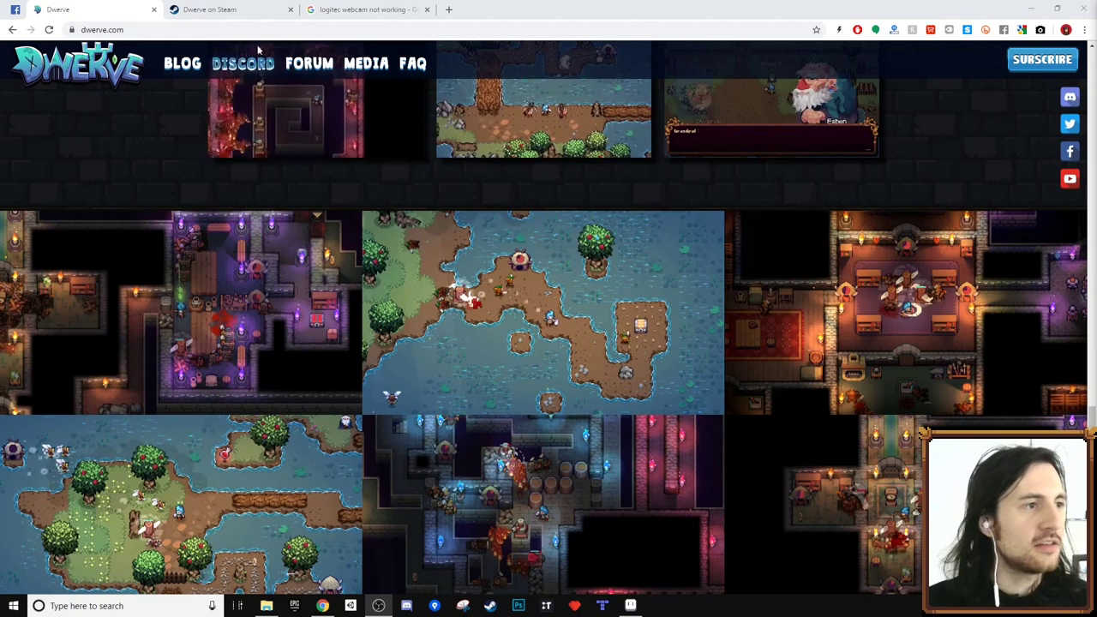
click(227, 10)
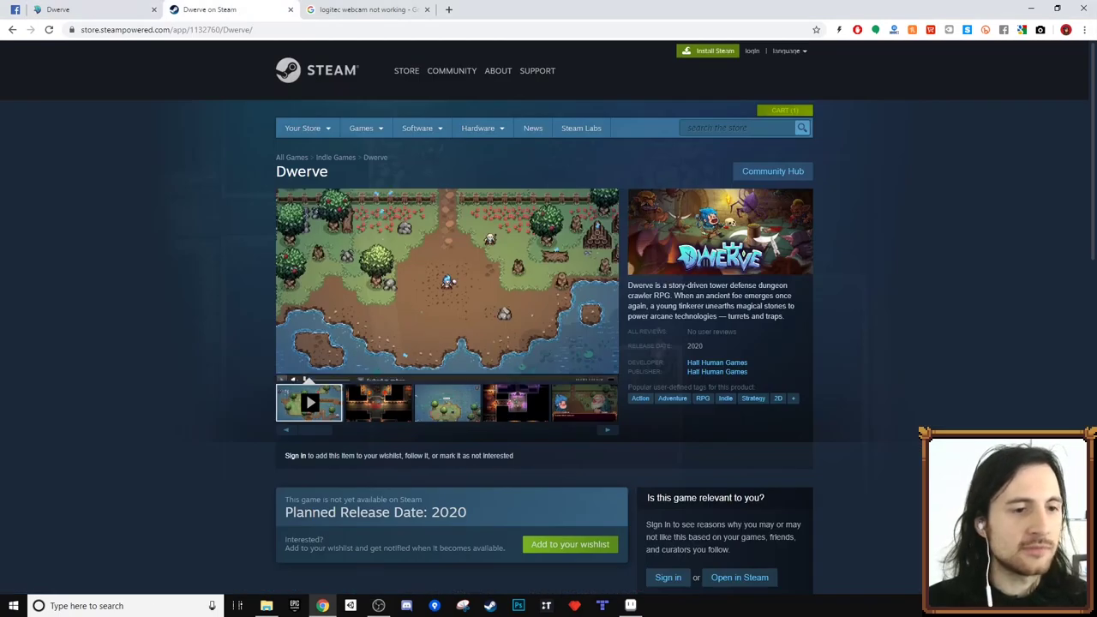
scroll(880, 344, down, 2)
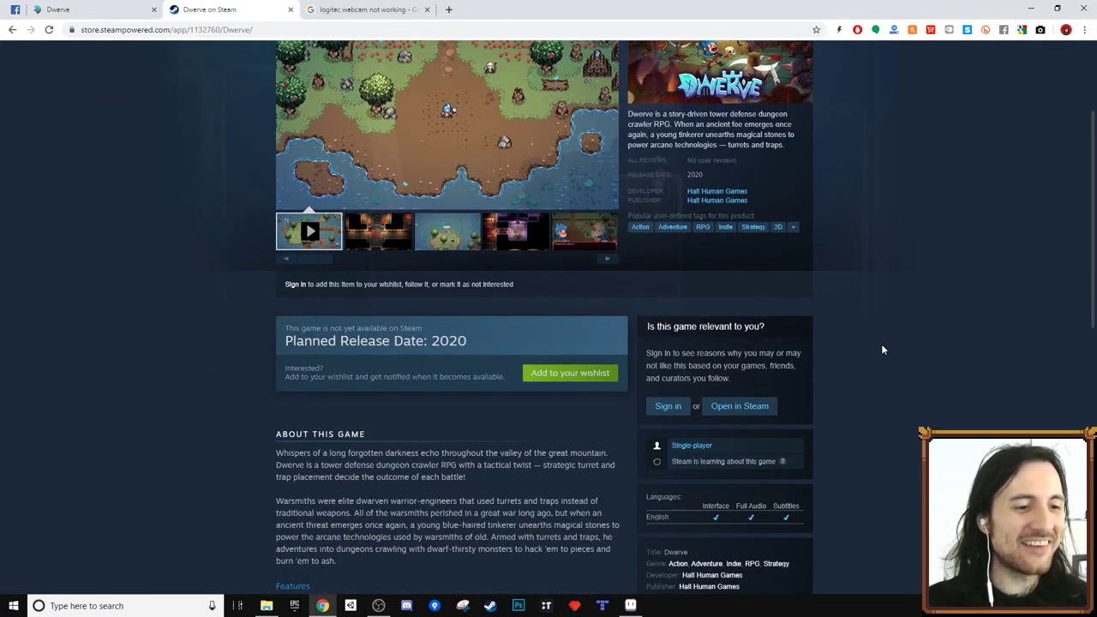
scroll(880, 344, up, 2)
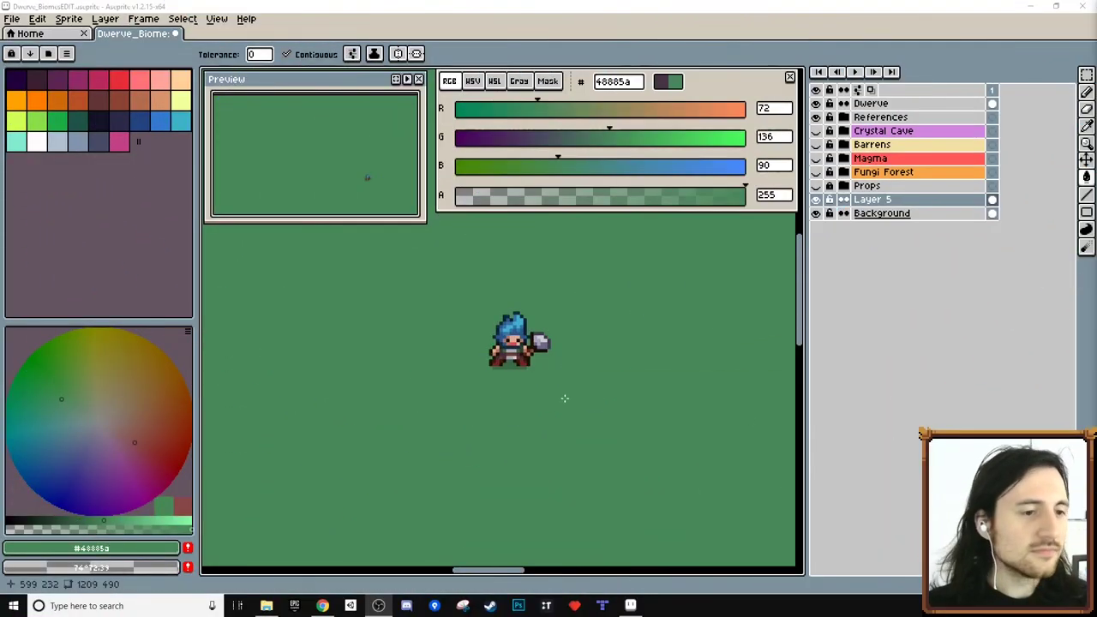
Step: Switch to Aseprite, check the Dwerve character's size against the tile grid, and hide the grid again
mouse_move(563, 397)
mouse_down()
mouse_move(540, 416)
mouse_move(562, 386)
mouse_up()
scroll(561, 386, up, 4)
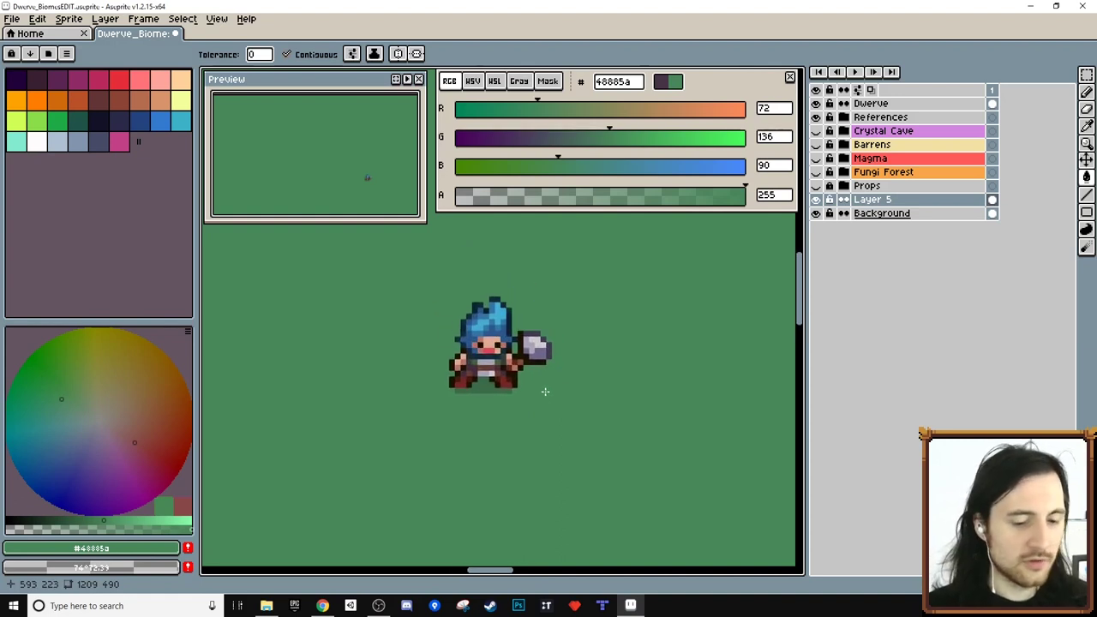
key(ctrl+apostrophe)
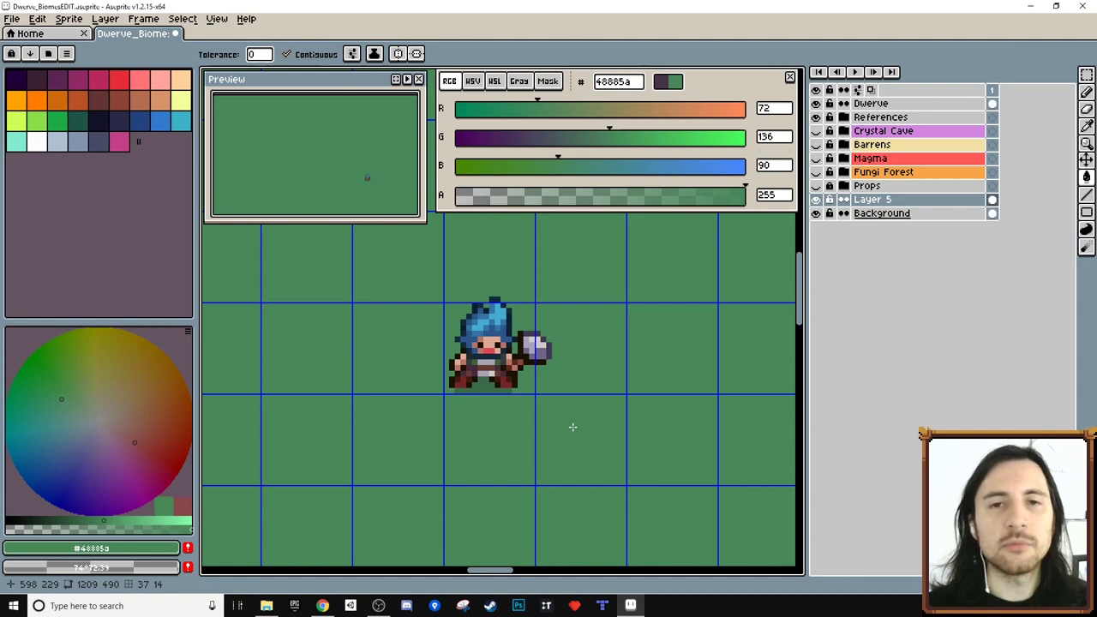
key(ctrl+apostrophe)
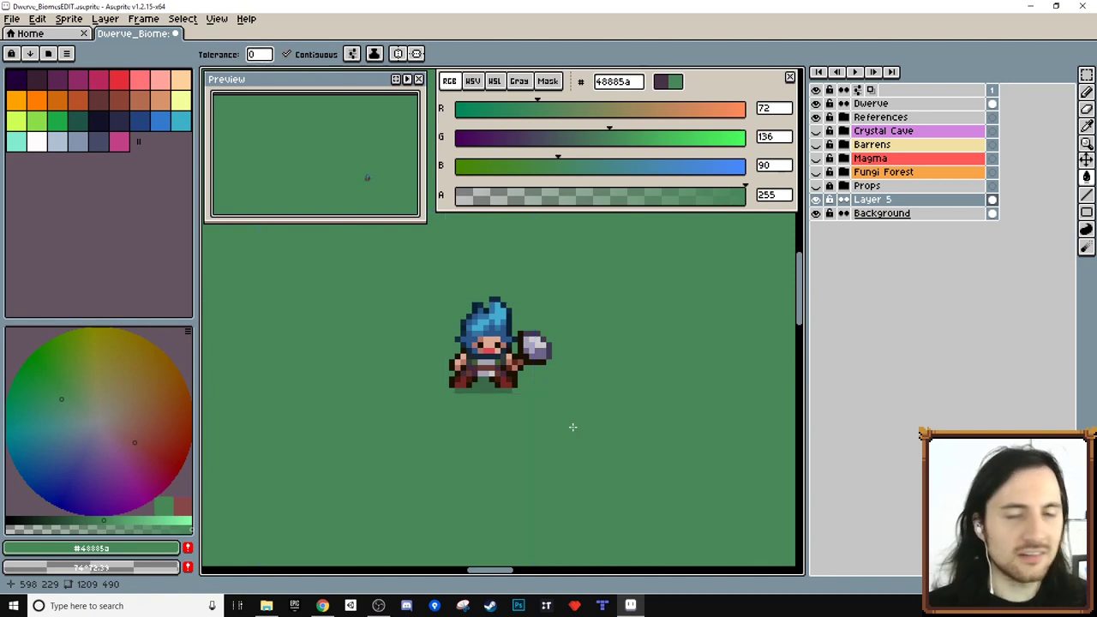
scroll(572, 426, down, 1)
mouse_move(558, 421)
mouse_down()
mouse_move(512, 392)
mouse_move(512, 414)
mouse_move(548, 389)
mouse_move(552, 406)
mouse_up()
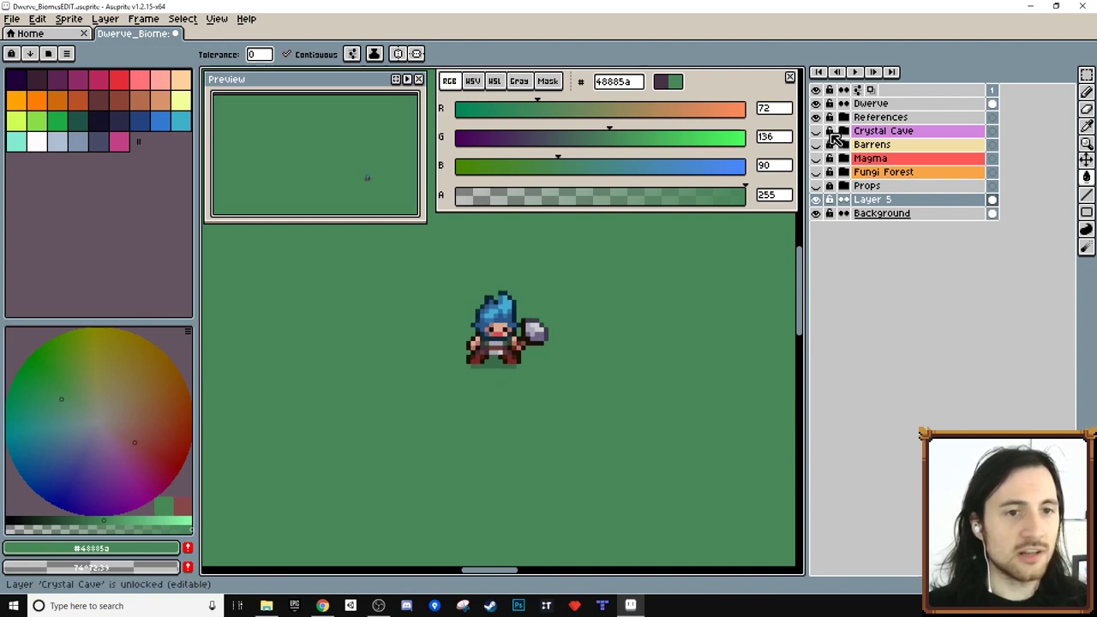
Step: Show the Crystal Cave layer group and examine its crystals, rocks and stalagmites
click(815, 131)
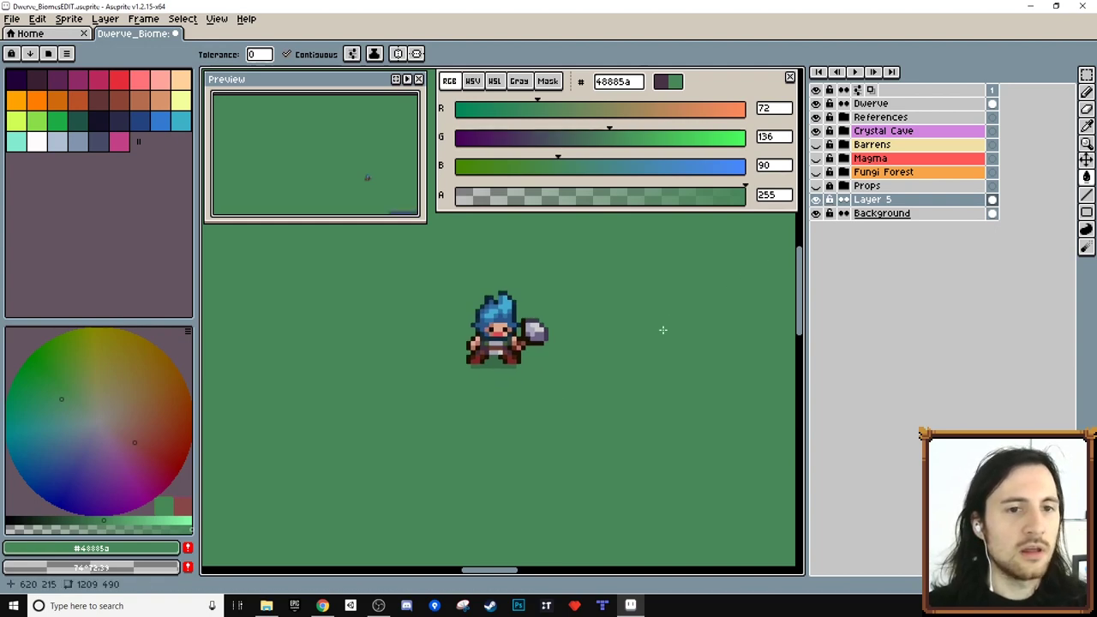
scroll(663, 330, down, 6)
drag(705, 348, 553, 300)
scroll(551, 301, up, 4)
drag(600, 405, 459, 268)
drag(747, 434, 581, 379)
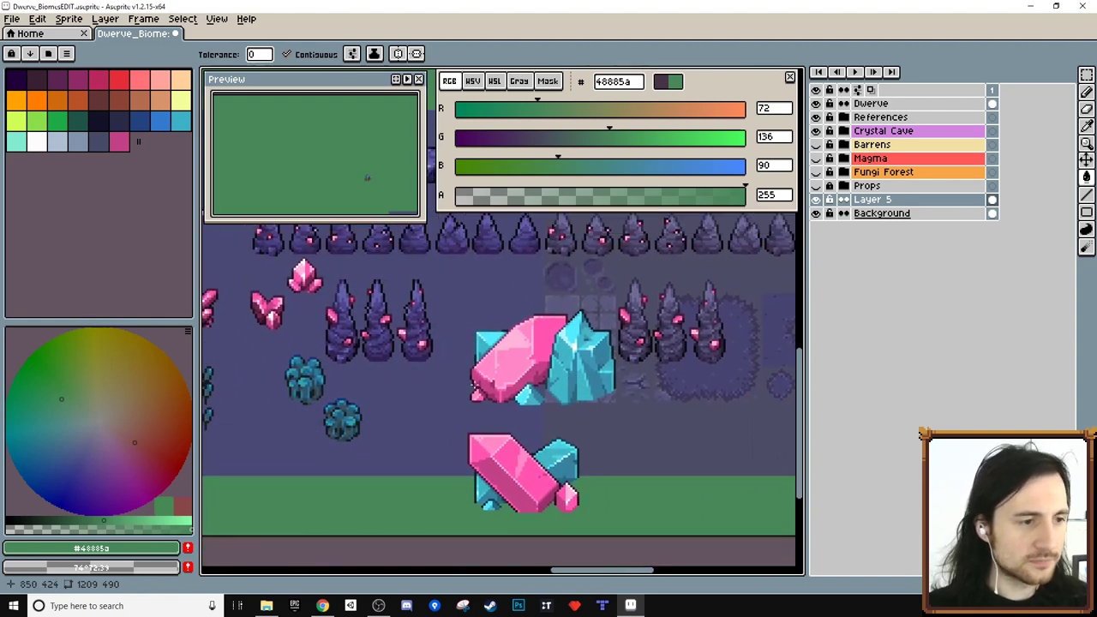
drag(474, 387, 642, 394)
scroll(487, 306, up, 3)
drag(420, 316, 506, 356)
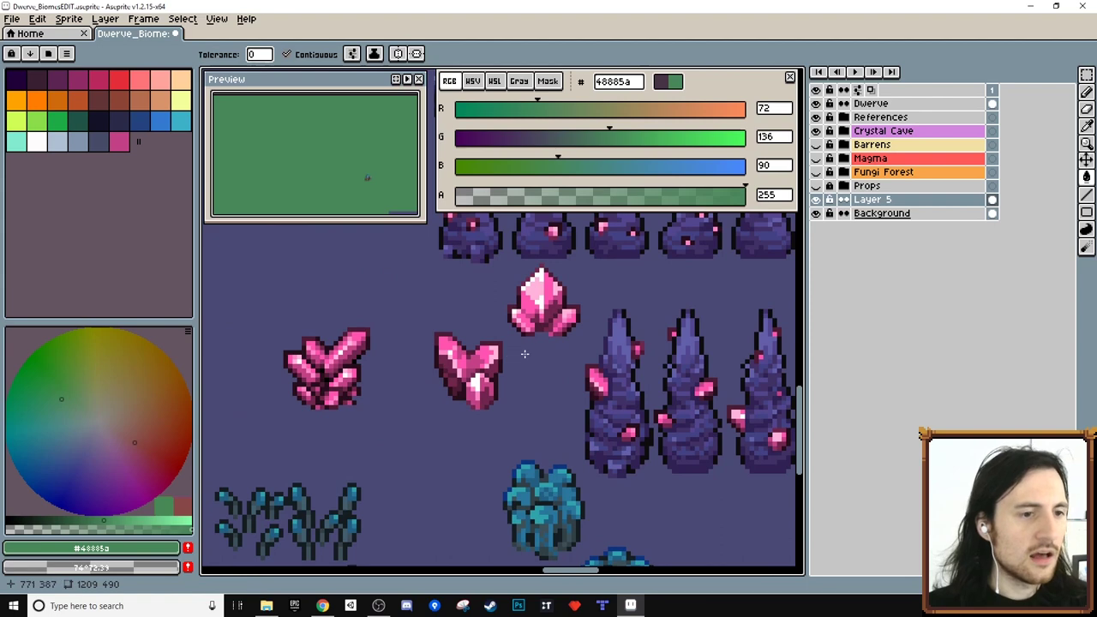
scroll(524, 353, down, 4)
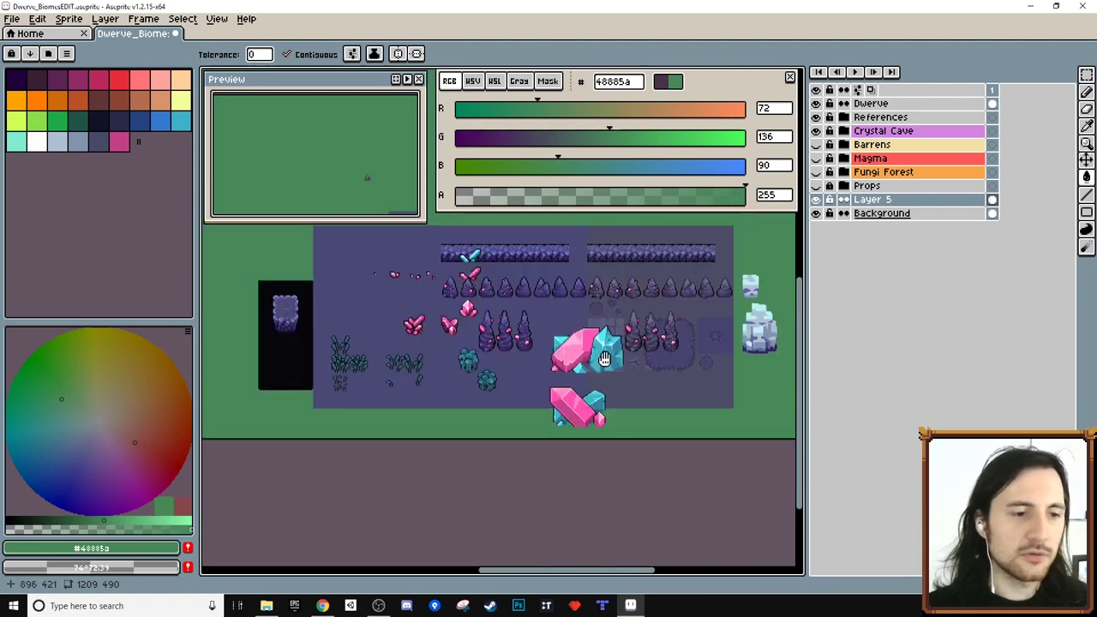
Step: Hide Layer 5, show the Barrens group in place of Crystal Cave, and examine its rocks and bones
click(817, 199)
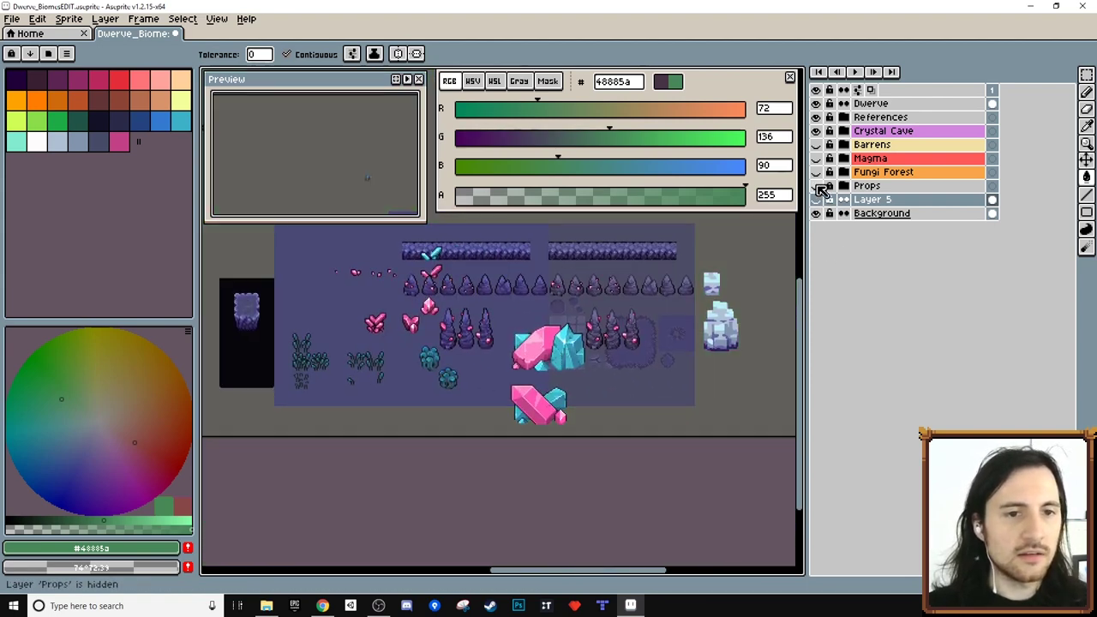
click(816, 144)
click(816, 130)
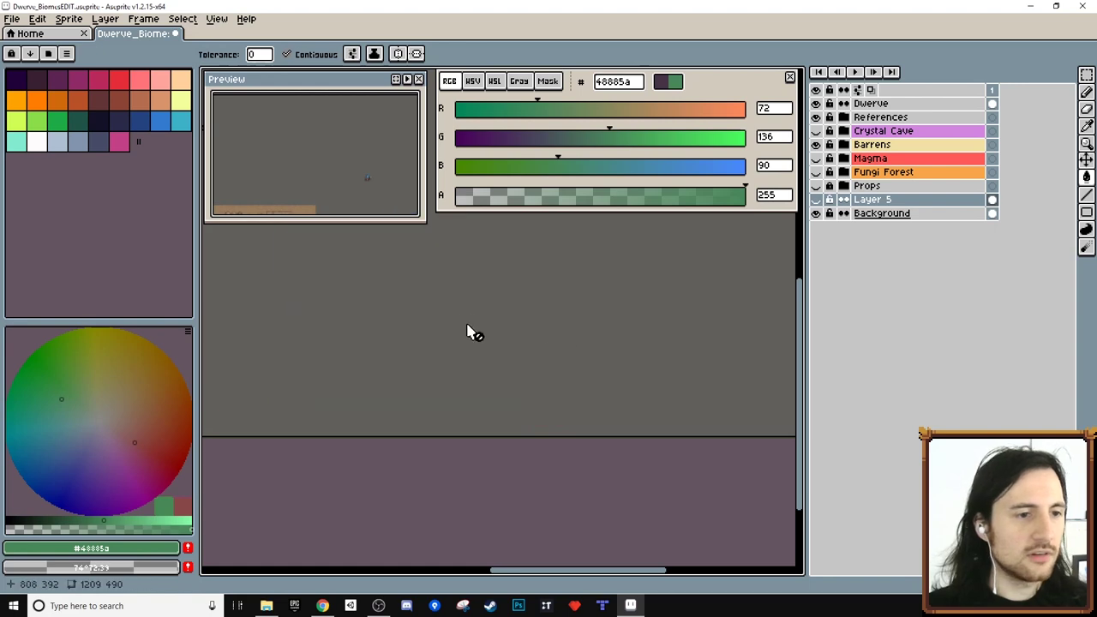
scroll(472, 342, up, 5)
scroll(471, 343, up, 1)
drag(509, 337, 481, 366)
scroll(482, 365, down, 1)
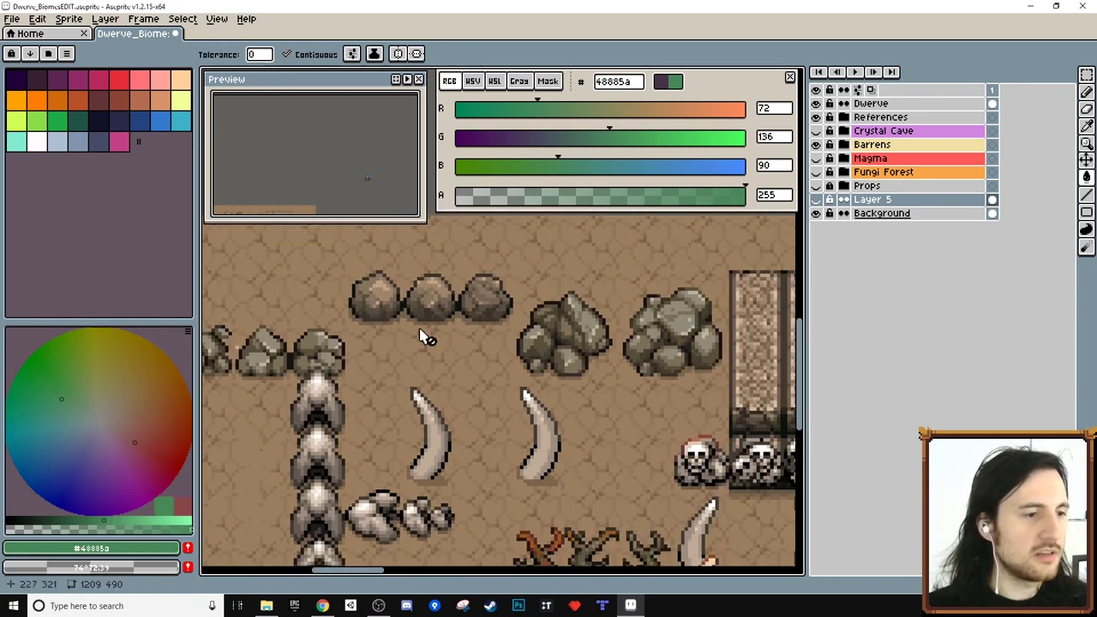
scroll(516, 334, down, 2)
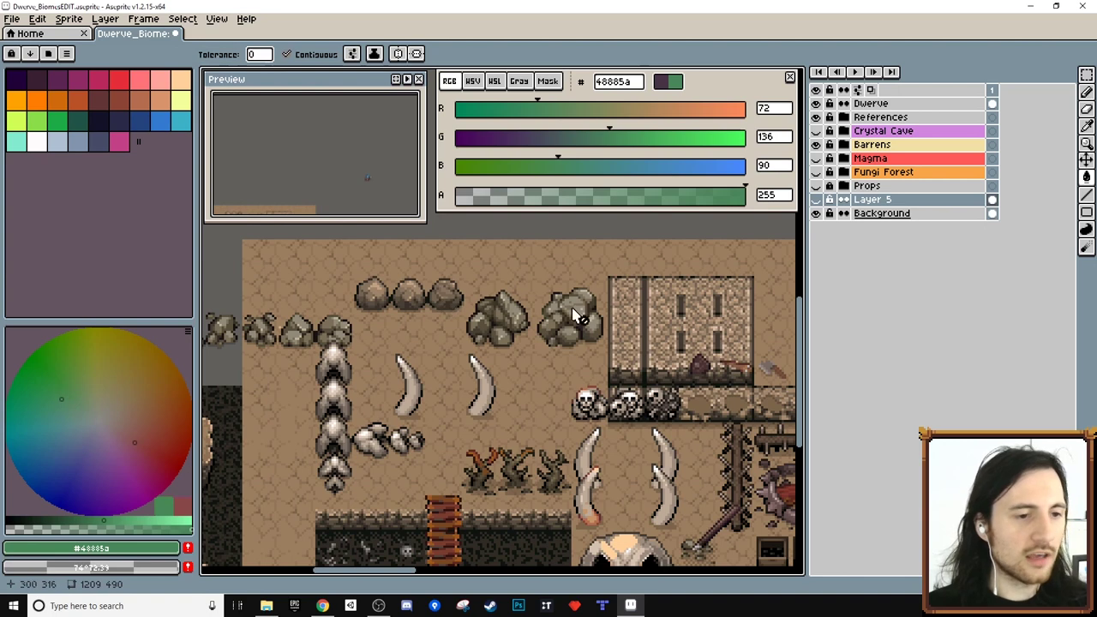
drag(593, 344, 529, 342)
drag(576, 391, 557, 395)
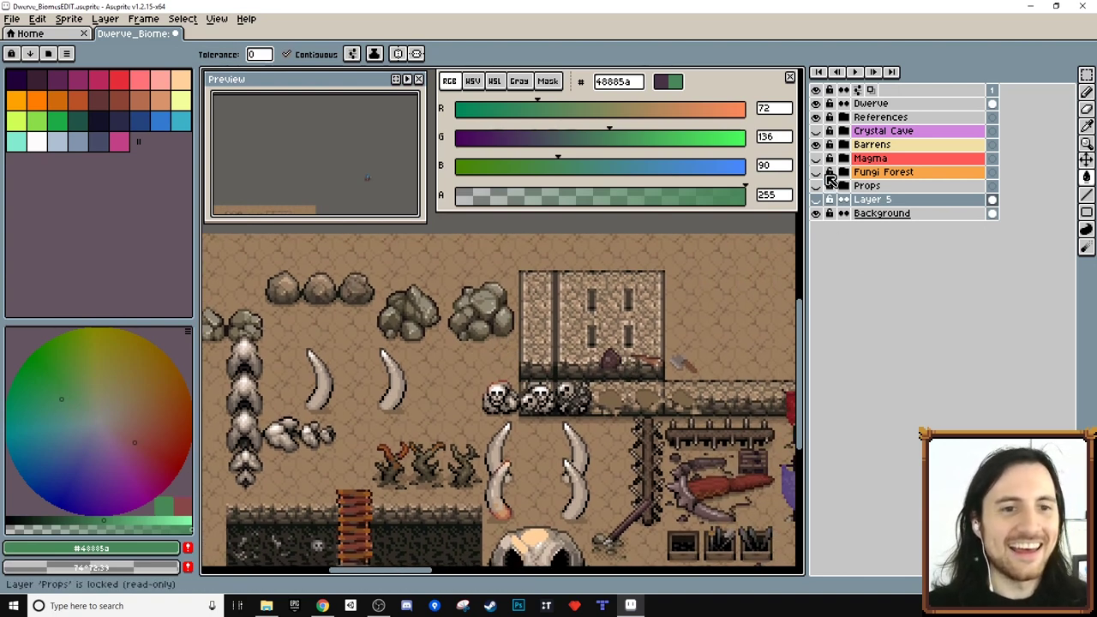
Step: Show the Magma group in place of Barrens and examine its lava, mine and rock tiles
click(816, 144)
click(817, 158)
drag(496, 274, 456, 391)
drag(574, 325, 485, 461)
drag(648, 338, 507, 407)
scroll(513, 414, right, 5)
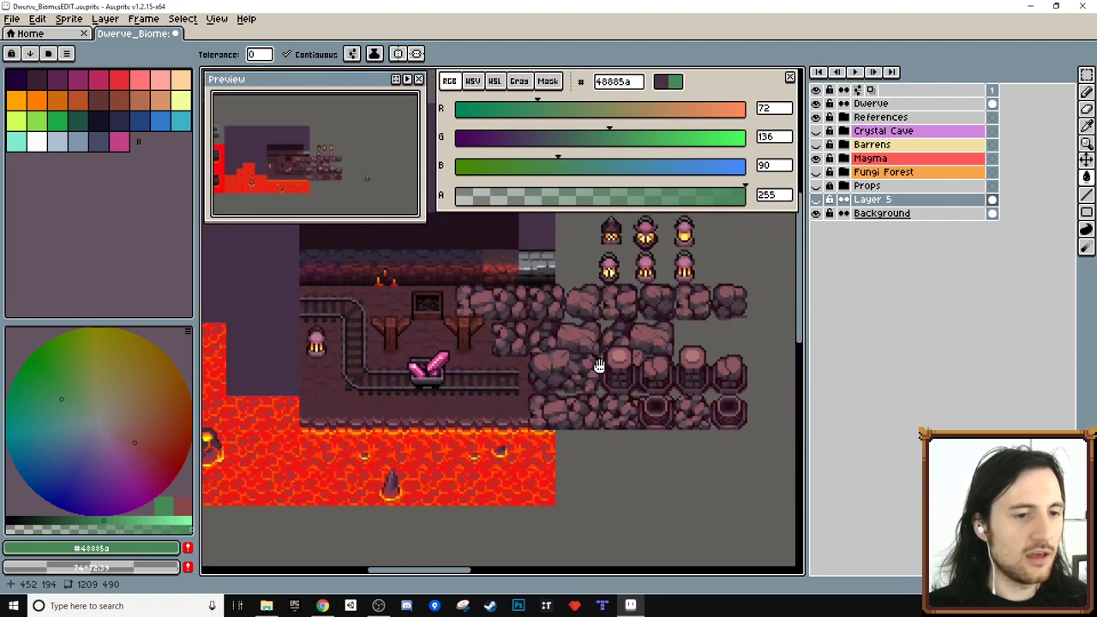
Step: Show the Fungi Forest group in place of Magma, examine its props, and bring back Layer 5 with the group hidden
click(816, 158)
click(815, 172)
scroll(672, 336, right, 15)
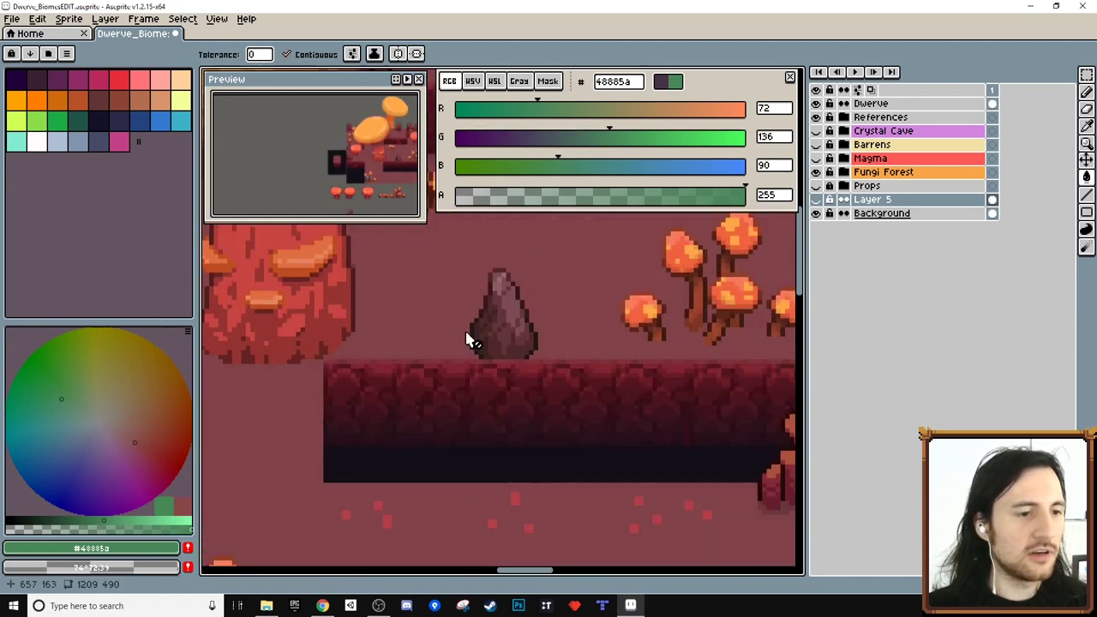
scroll(526, 370, down, 4)
click(817, 200)
click(816, 200)
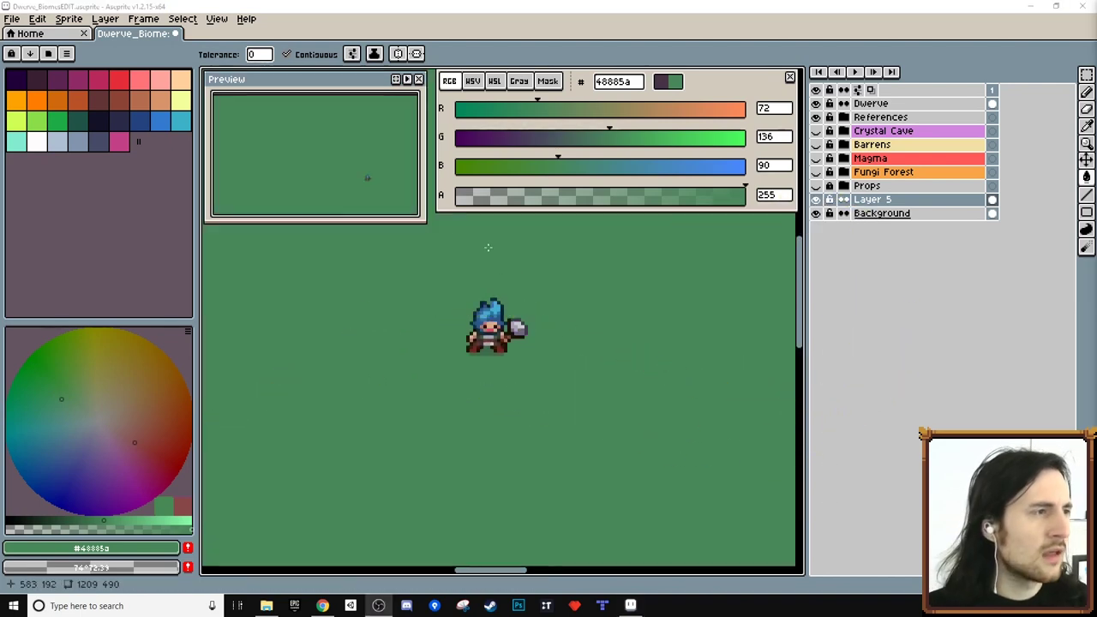
Step: Pick the slate palette color #464b67, try filling Layer 5's green background with it, and undo the fill
click(97, 140)
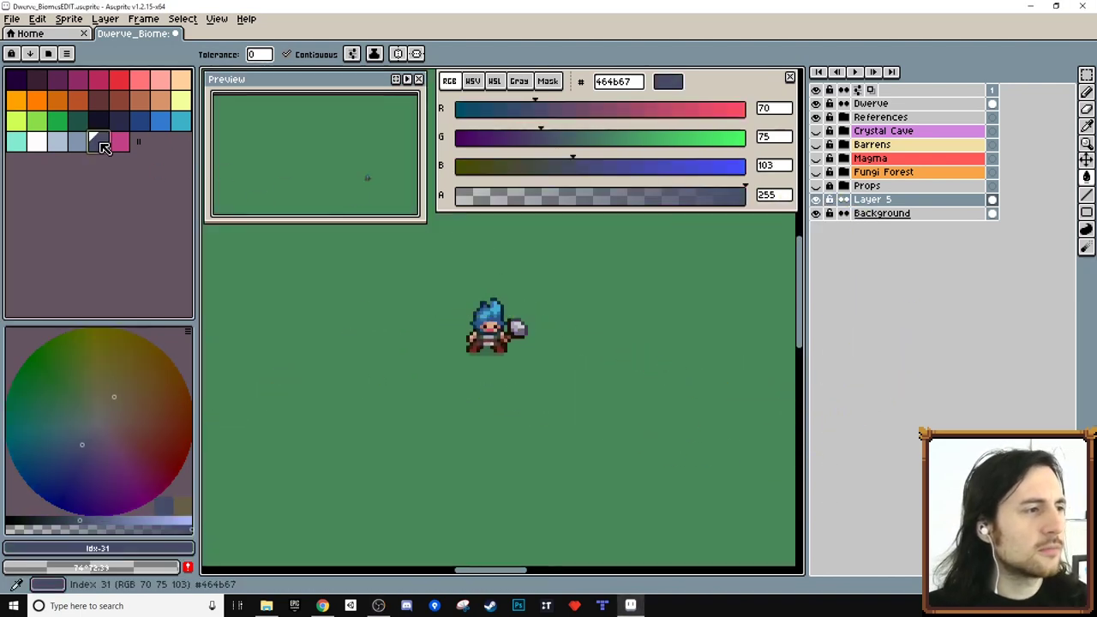
scroll(584, 317, up, 1)
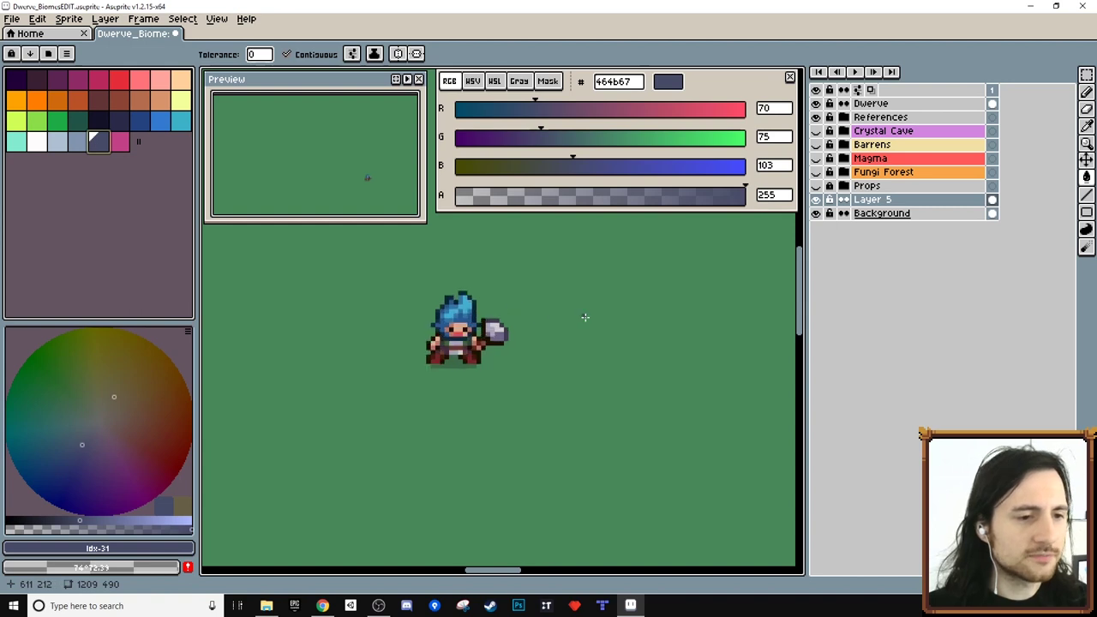
click(529, 339)
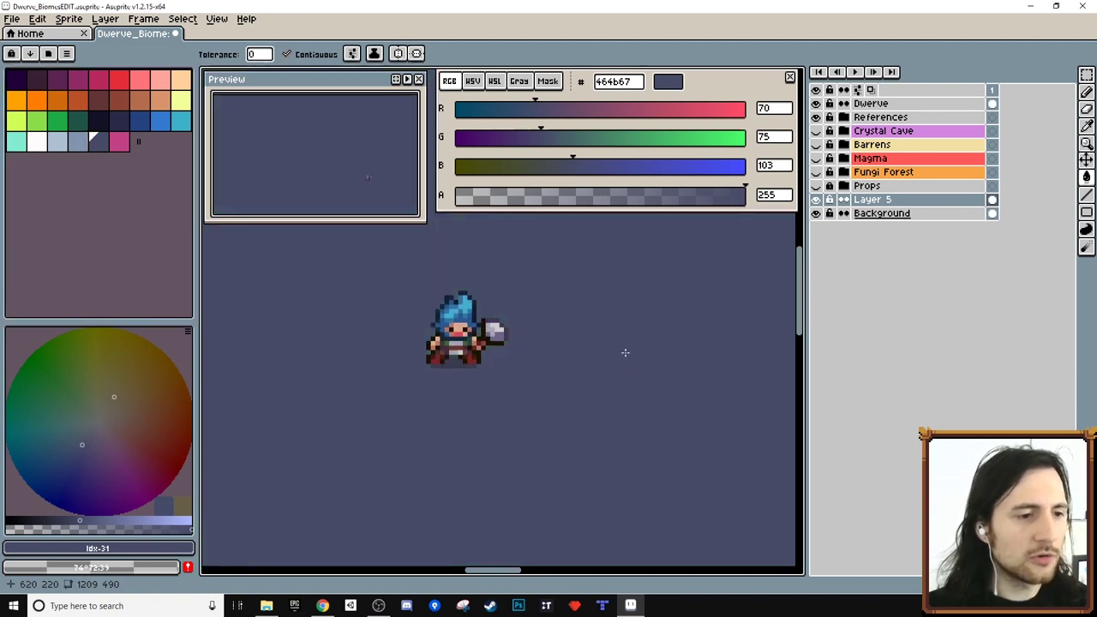
key(ctrl+z)
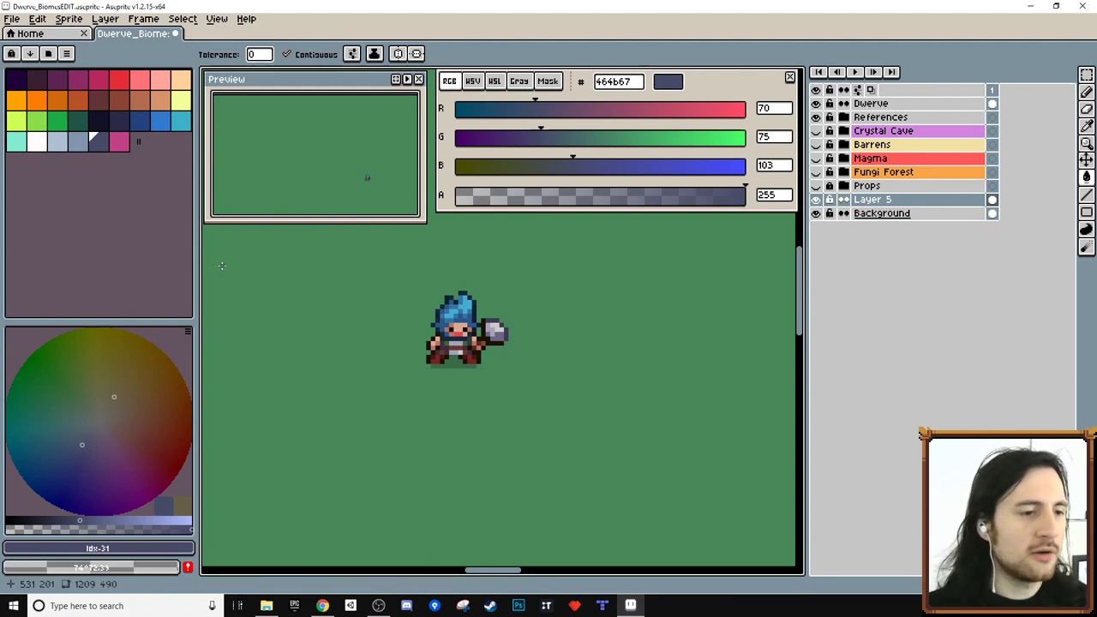
Step: Turn on the tile grid and move in on an empty green area beside the character
scroll(401, 327, down, 1)
scroll(420, 394, down, 4)
drag(429, 389, 460, 380)
scroll(480, 313, up, 1)
key(ctrl+apostrophe)
scroll(460, 380, up, 3)
scroll(458, 316, up, 1)
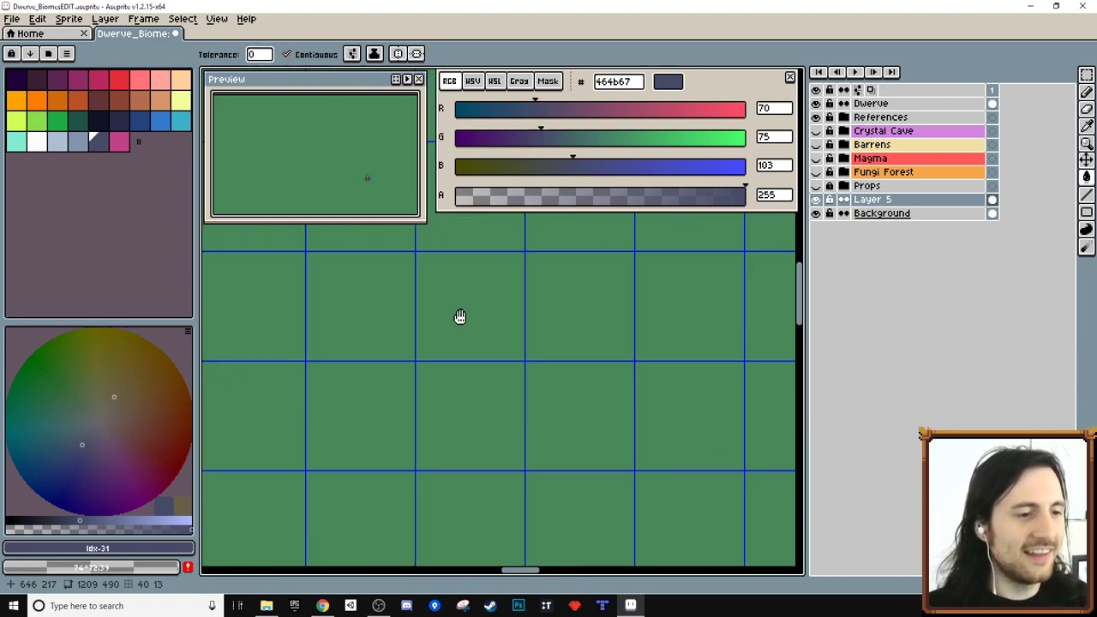
scroll(454, 342, up, 2)
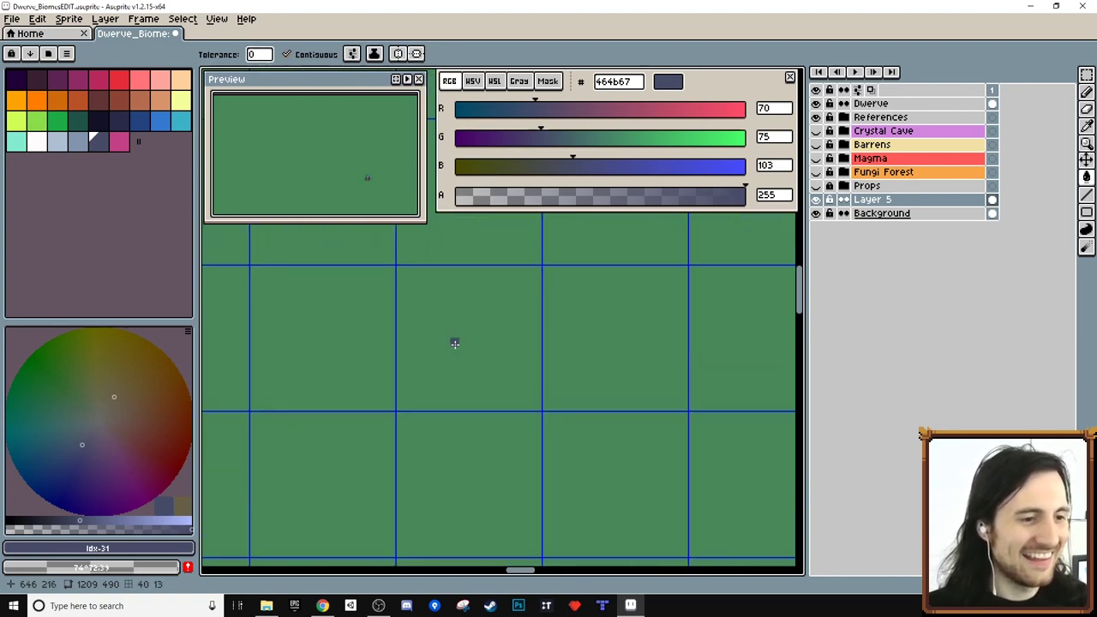
click(480, 289)
key(ctrl+z)
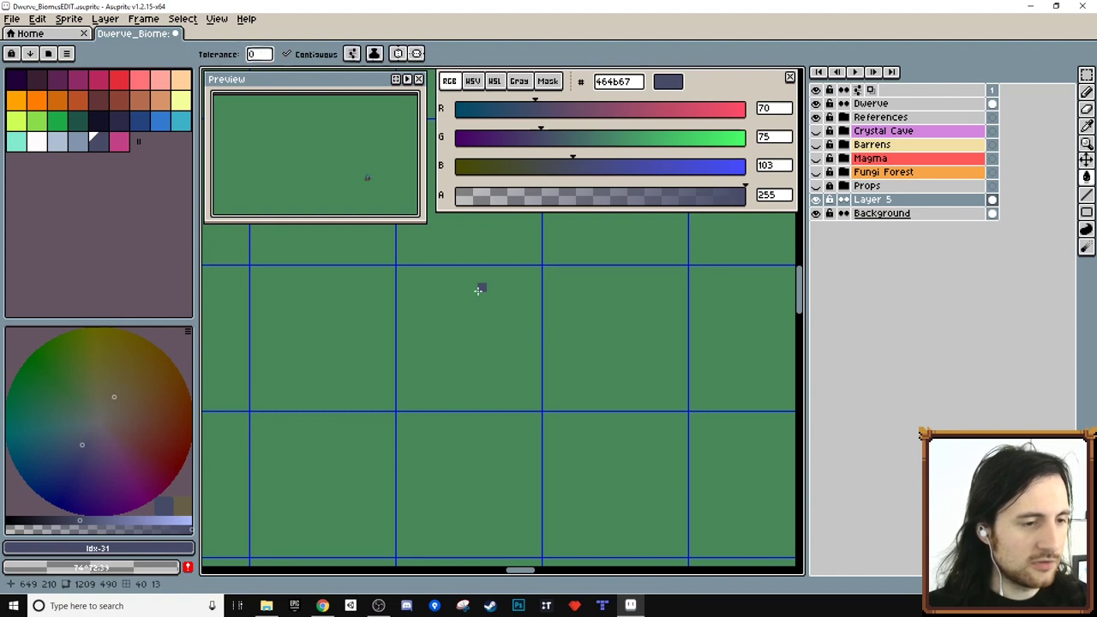
Step: Draw a closed, peaked rock outline about one grid tile wide on Layer 5 with the 1 px Pencil tool
key(b)
drag(480, 290, 445, 303)
drag(407, 371, 452, 396)
mouse_move(519, 385)
mouse_down()
mouse_move(536, 365)
mouse_move(535, 333)
mouse_move(484, 288)
mouse_up()
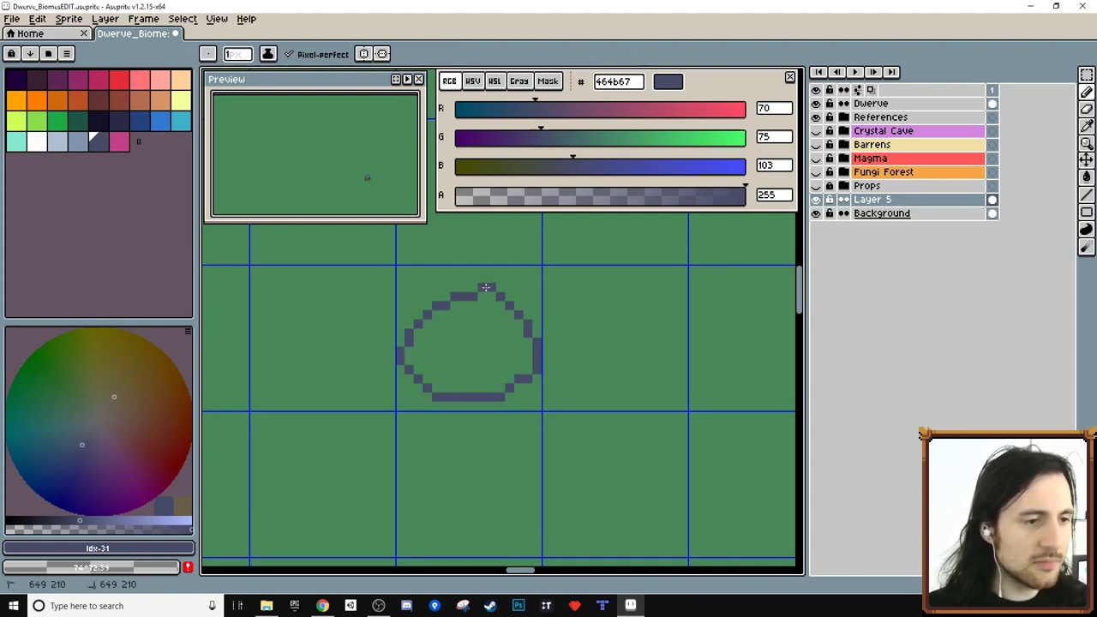
mouse_move(526, 367)
mouse_down()
mouse_move(455, 383)
mouse_move(477, 406)
mouse_up()
drag(436, 255, 436, 296)
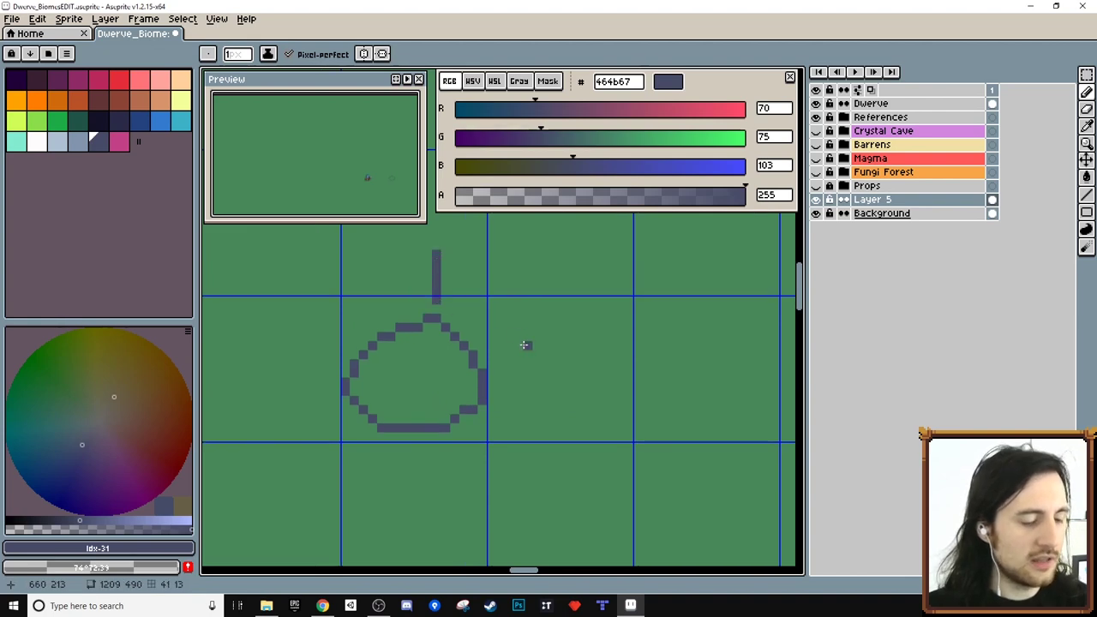
key(ctrl+z)
drag(584, 343, 453, 327)
drag(579, 292, 520, 354)
mouse_move(551, 404)
mouse_down()
mouse_move(641, 348)
mouse_move(586, 295)
mouse_move(541, 314)
mouse_move(513, 345)
mouse_move(520, 381)
mouse_move(568, 404)
mouse_move(603, 382)
mouse_move(624, 345)
mouse_up()
key(ctrl+z)
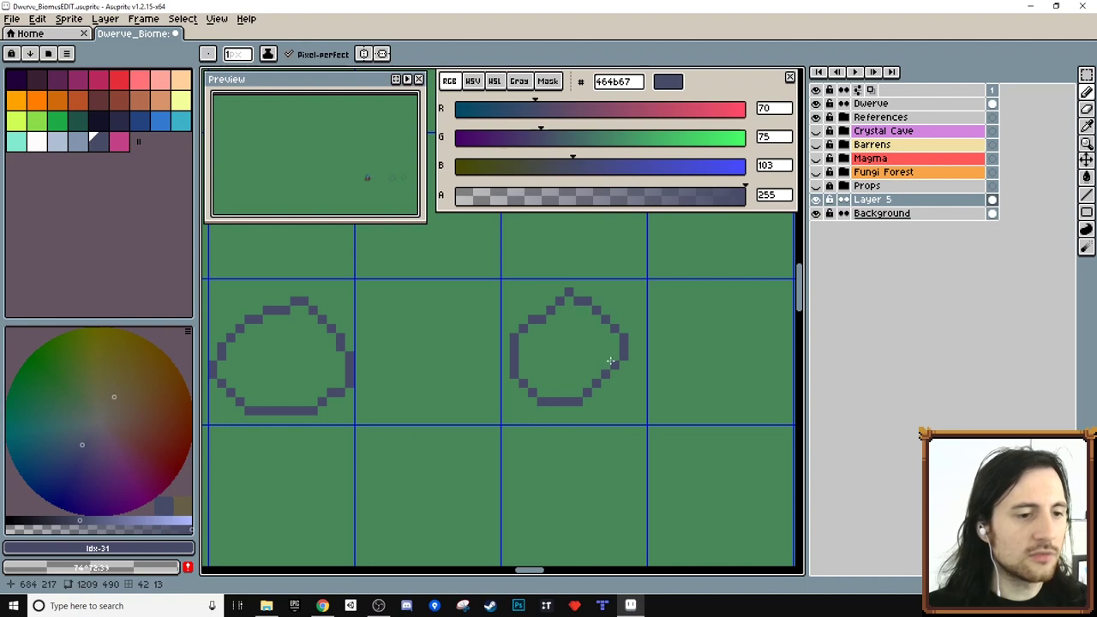
key(ctrl+z)
drag(391, 347, 571, 379)
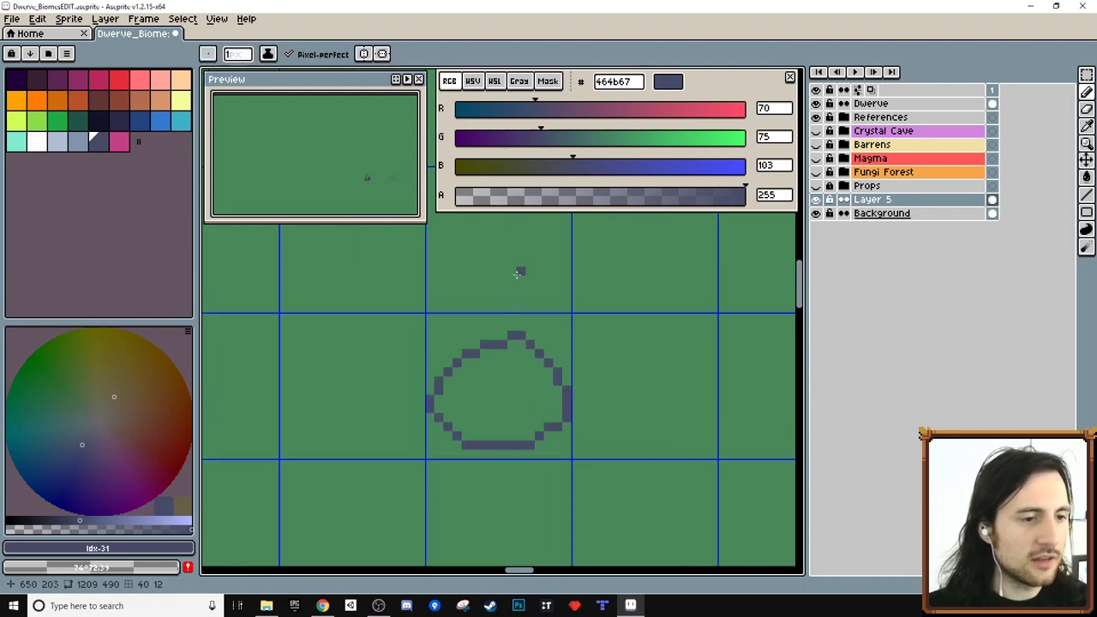
drag(520, 267, 520, 318)
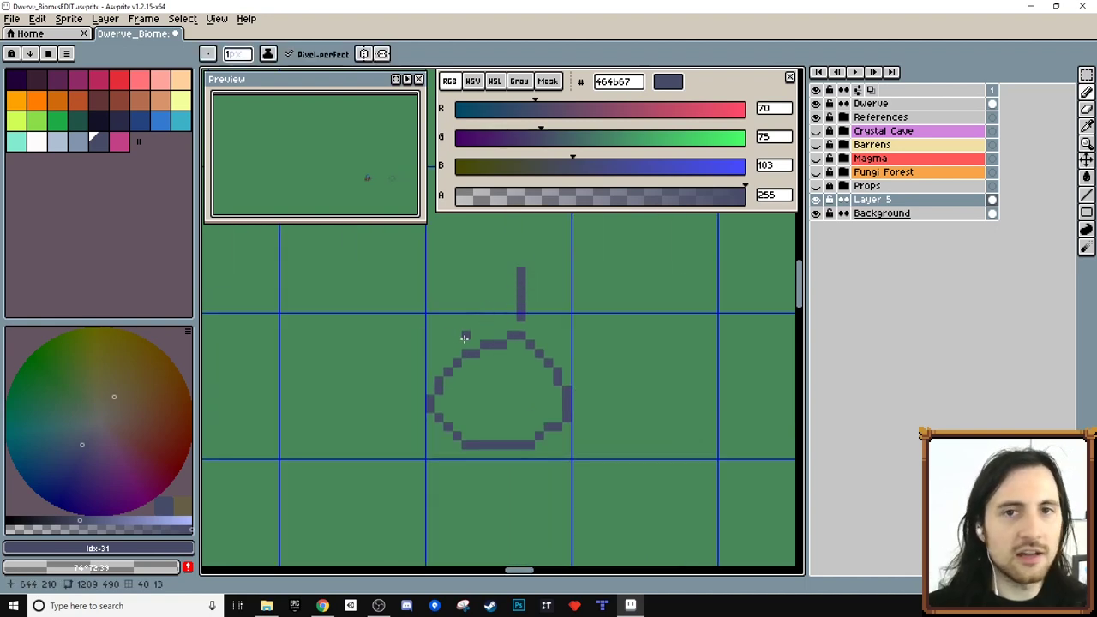
key(ctrl+z)
drag(492, 391, 491, 357)
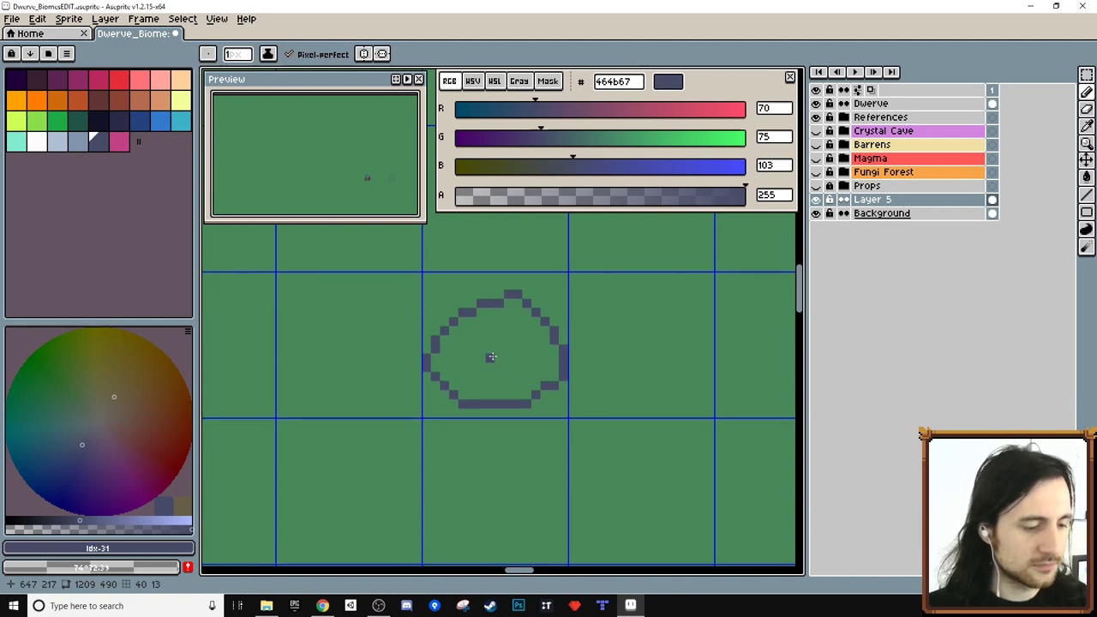
Step: Fill the inside of the rock outline with the slate color #464b67
drag(536, 391, 514, 372)
key(g)
click(511, 316)
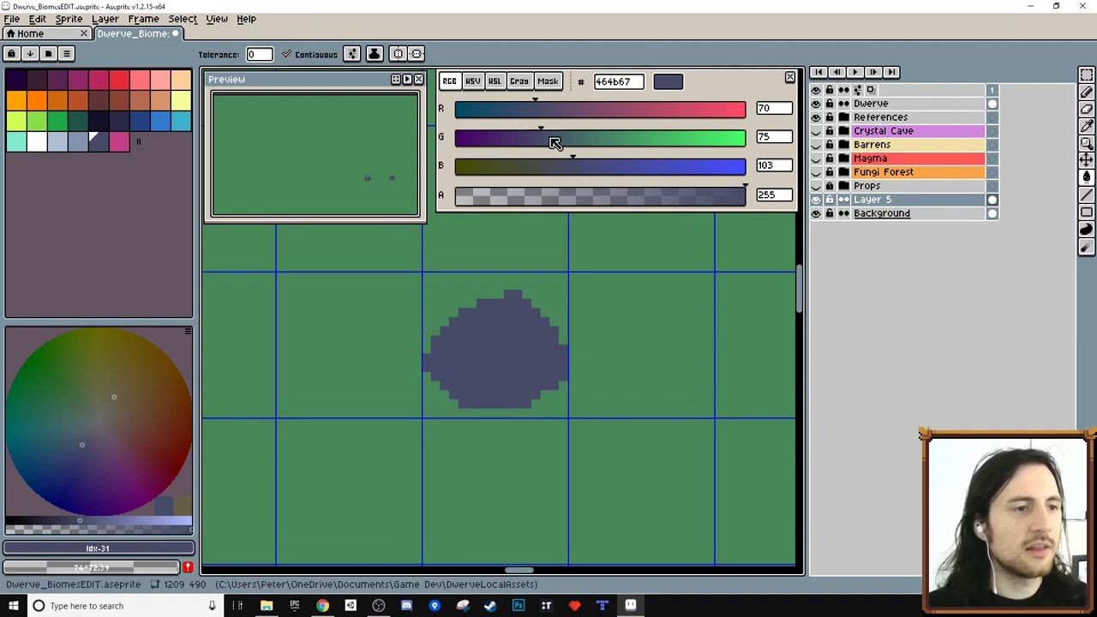
Step: Lower the slate's HSV saturation to 26, refill the rock with #4b5066, and frame the character and rock in the preview
click(477, 87)
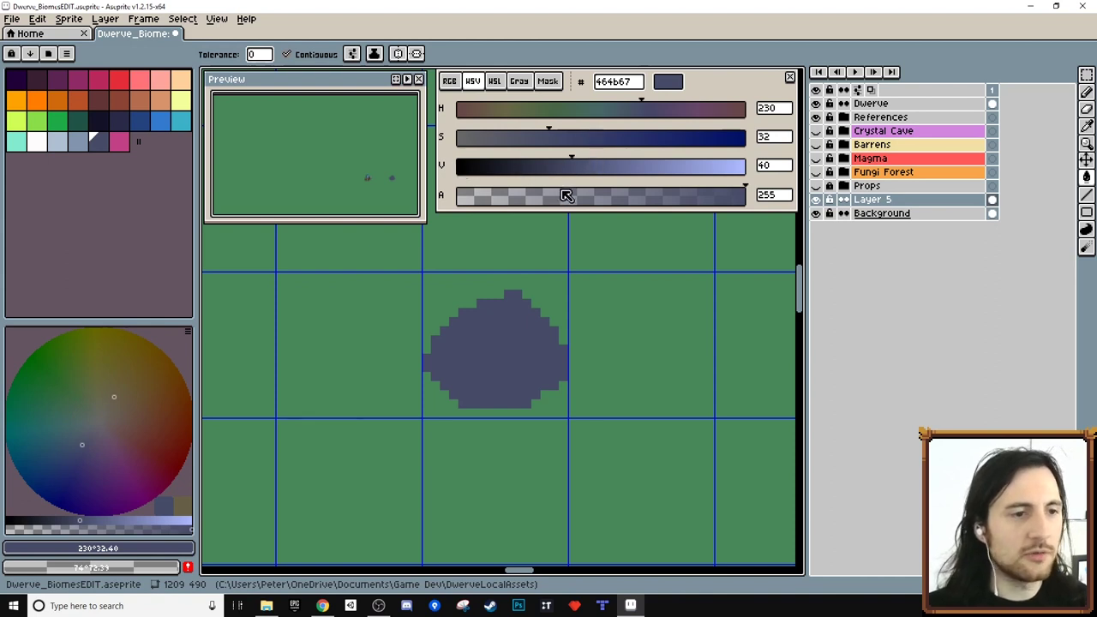
click(531, 137)
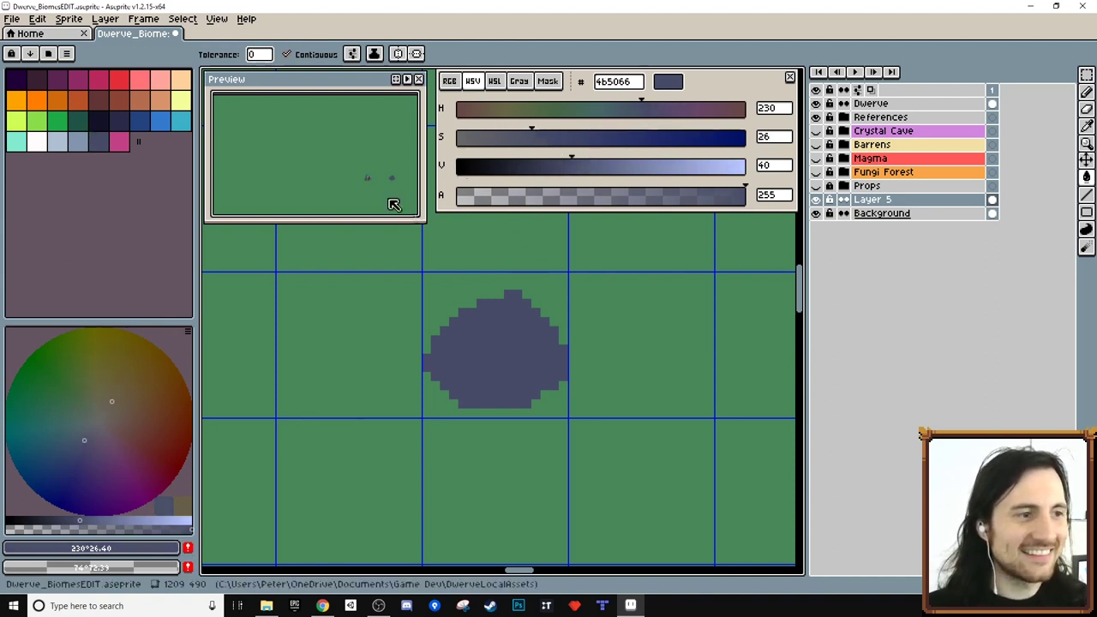
scroll(349, 174, up, 2)
mouse_move(368, 181)
mouse_down()
mouse_move(284, 149)
mouse_move(357, 172)
mouse_up()
key(g)
click(510, 350)
Step: Desaturate the rock's fill further, down to saturation 15 (#575966)
click(522, 138)
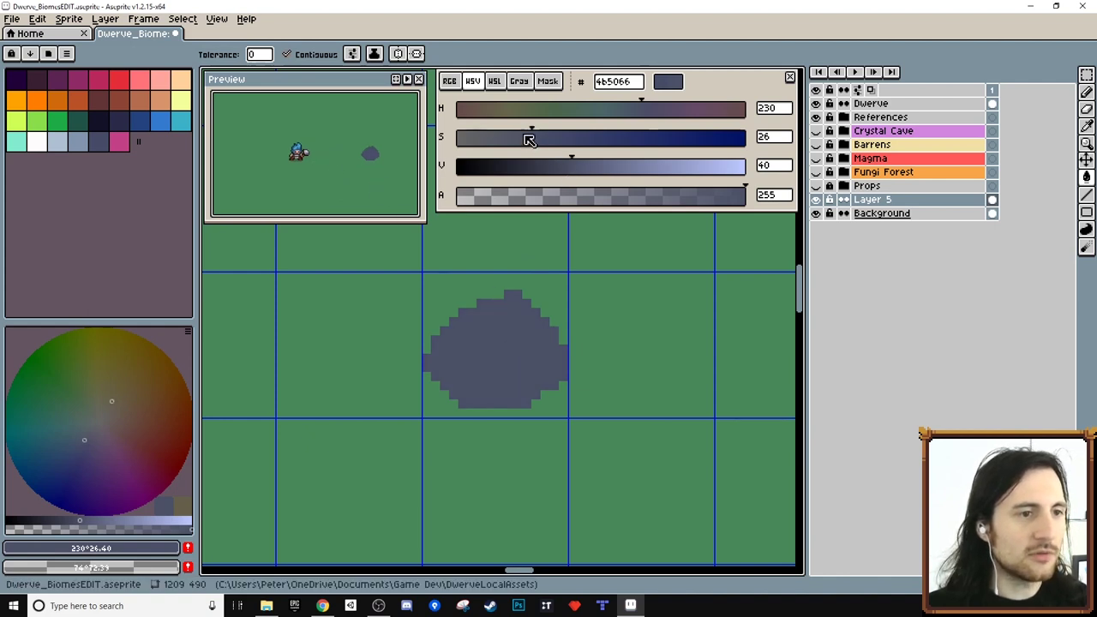
click(511, 138)
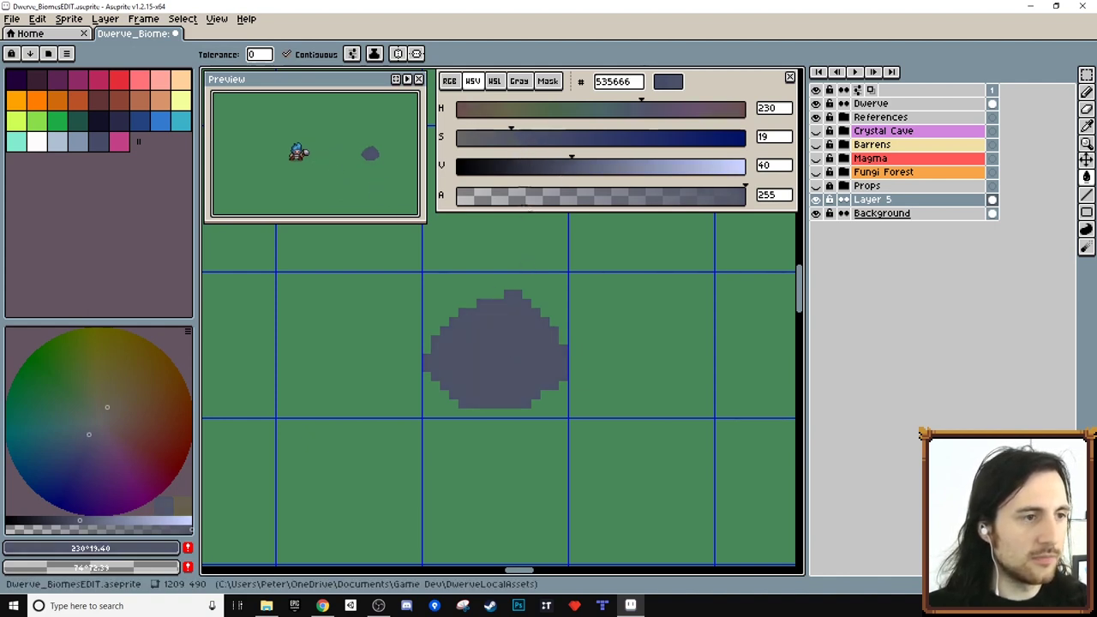
click(501, 138)
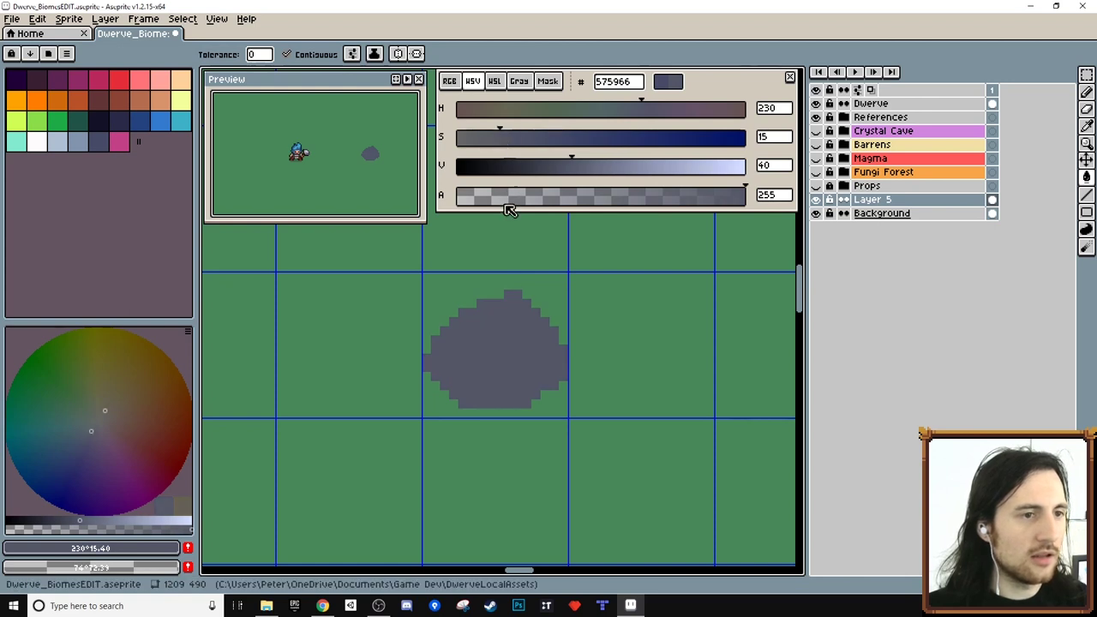
Step: Set the color's value to 0 for black, try filling the rock with it, undo the fill, and switch to the Pencil
drag(556, 356, 551, 338)
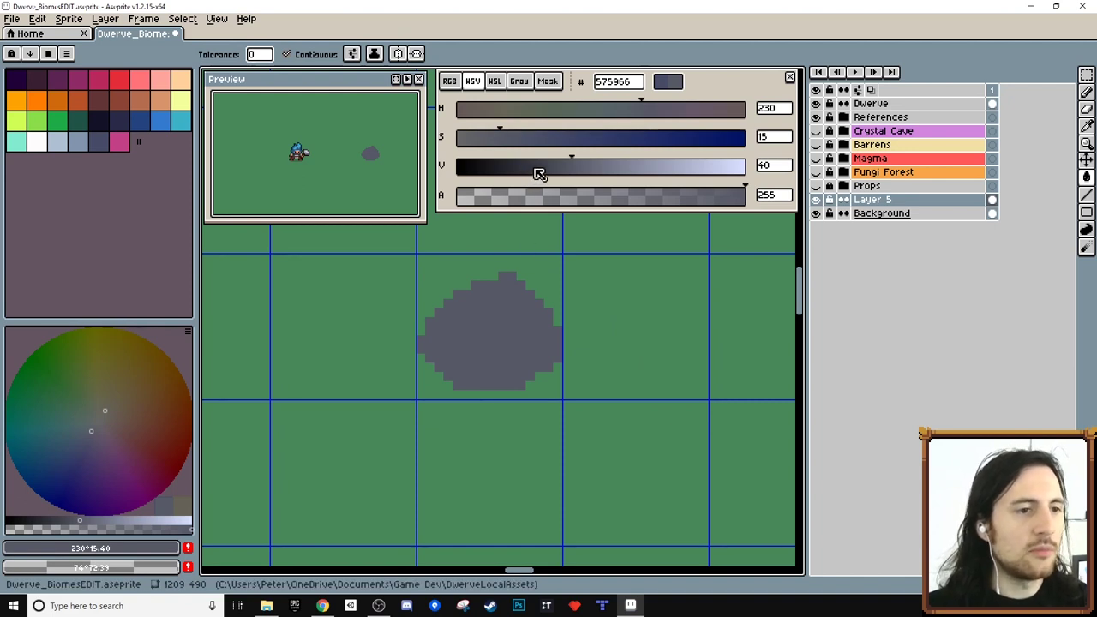
drag(531, 171, 456, 168)
click(425, 348)
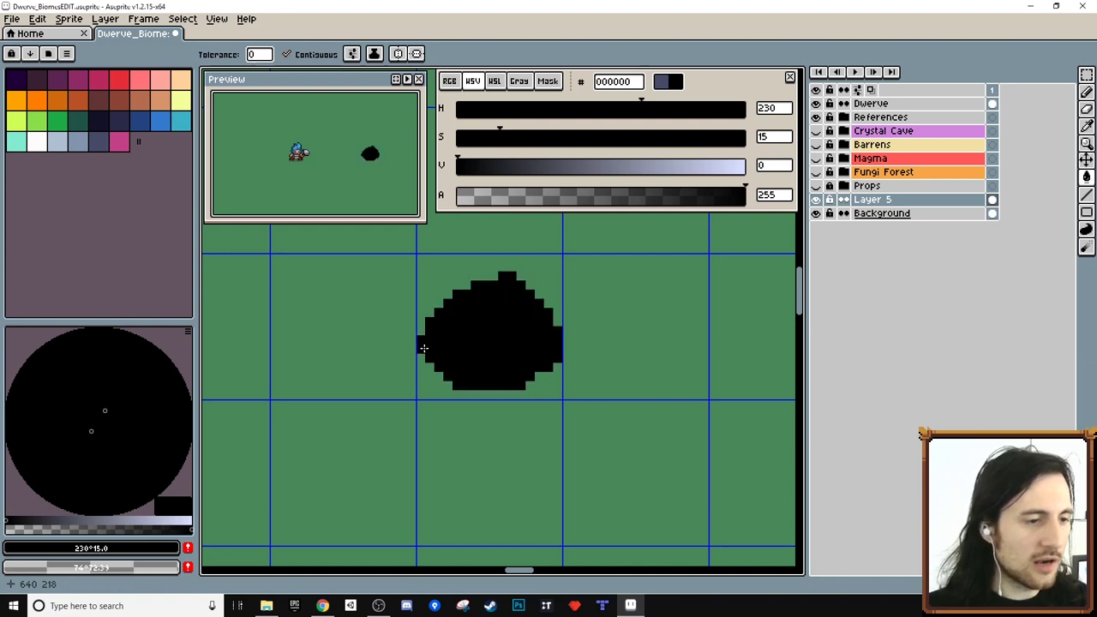
key(ctrl+z)
key(b)
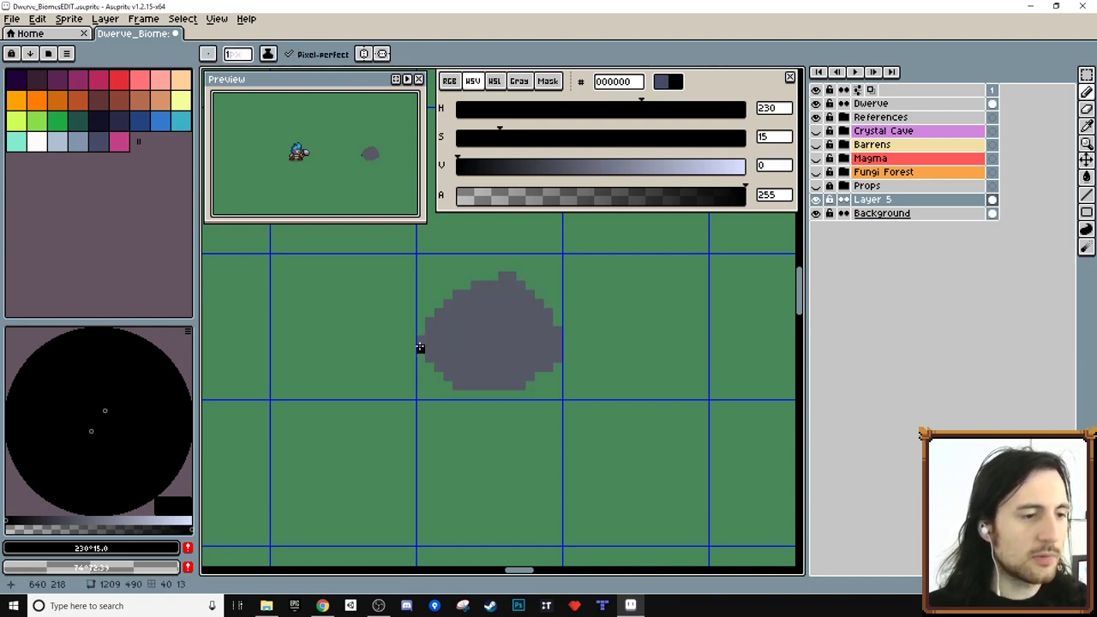
Step: Draw a 1 px black outline up the rock's left side, over the peak and down the upper-right slope
drag(420, 341, 420, 332)
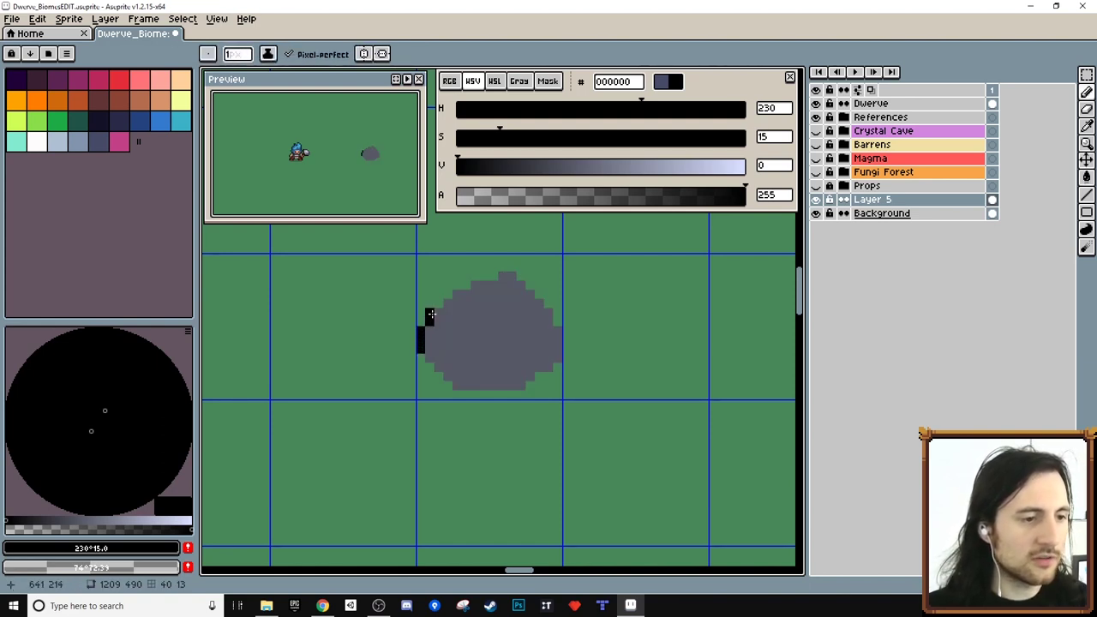
mouse_move(447, 294)
mouse_down()
mouse_move(478, 276)
mouse_move(521, 275)
mouse_up()
key(e)
click(503, 267)
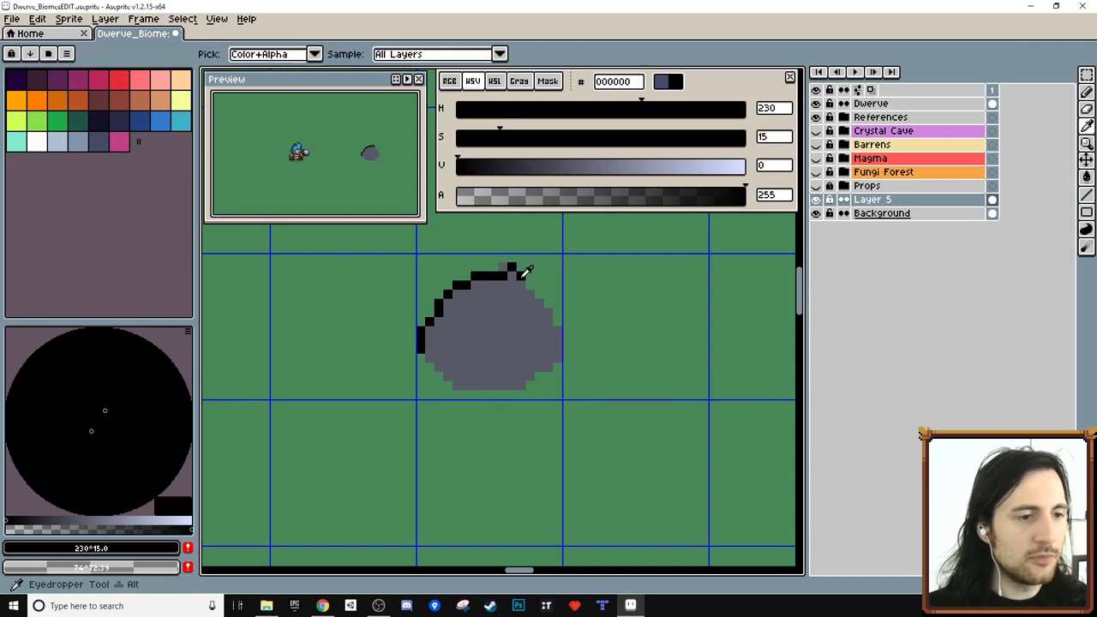
alt+click(526, 271)
click(530, 289)
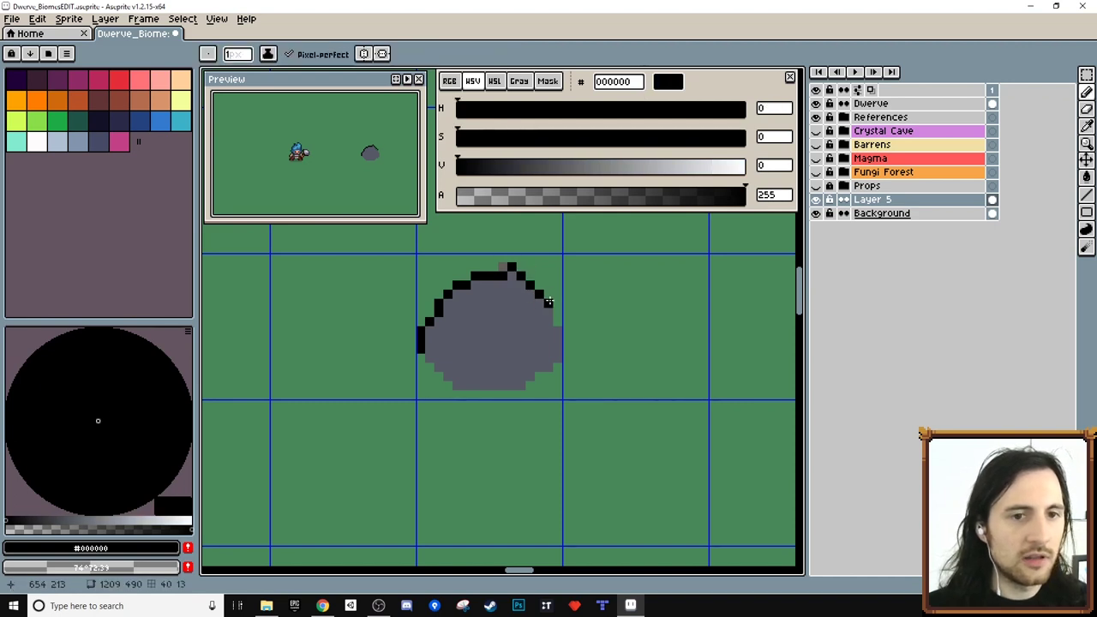
Step: Hide and show the Background layer, and separate the rock onto its own layer named Rock
click(815, 213)
click(815, 213)
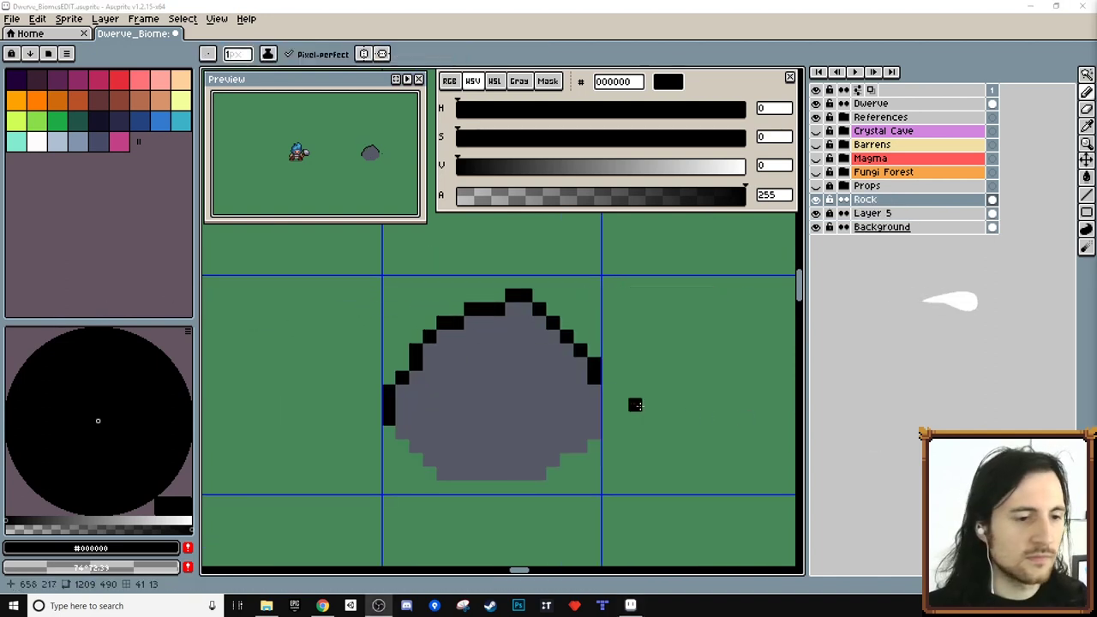
Step: Continue the black outline down the rock's right side and add black pixels at its two lower corners
drag(594, 384, 589, 439)
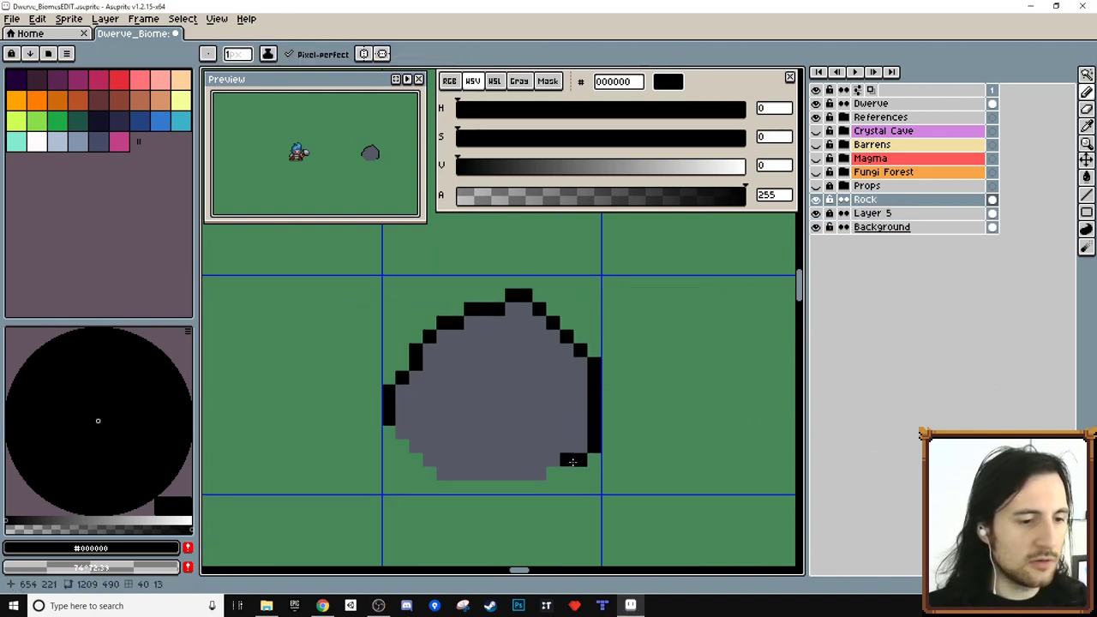
alt+click(570, 462)
click(563, 459)
click(553, 473)
alt+click(393, 409)
alt+click(394, 409)
mouse_move(389, 430)
mouse_down()
mouse_move(400, 443)
mouse_move(490, 390)
mouse_up()
scroll(495, 473, down, 1)
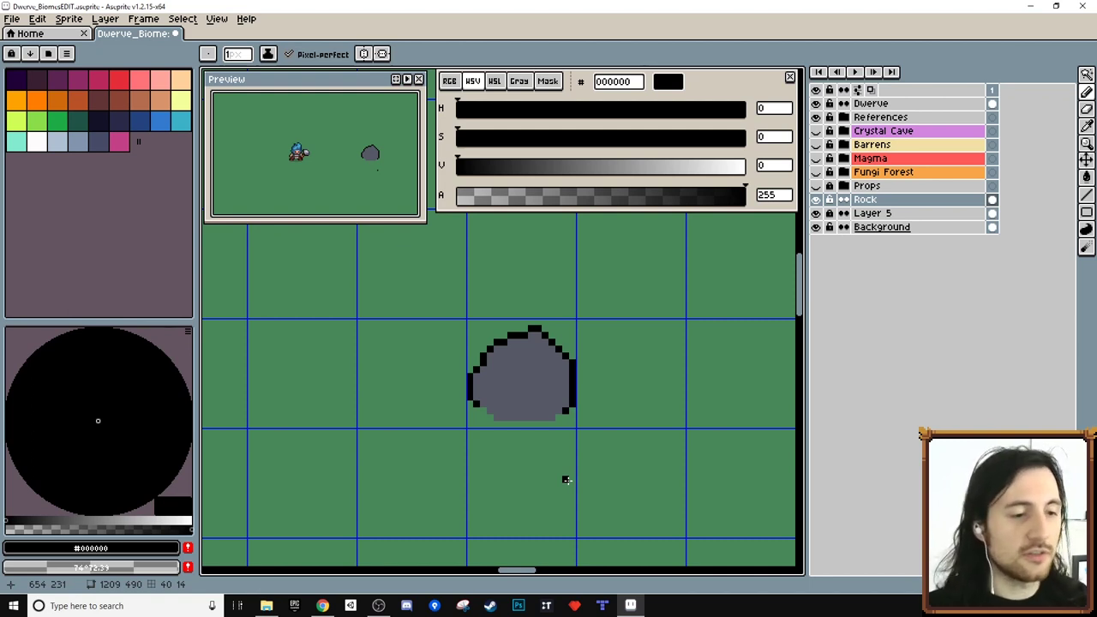
scroll(552, 409, up, 1)
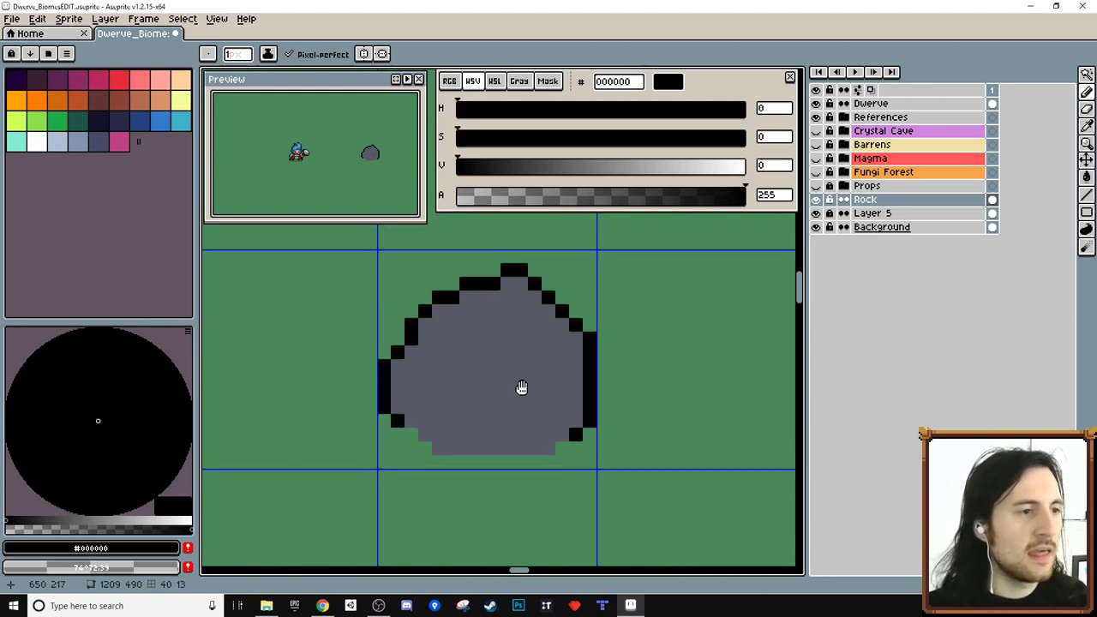
Step: Sample the rock's gray, set saturation to 10 and value to 43, and refill the body with #63646e
alt+click(476, 370)
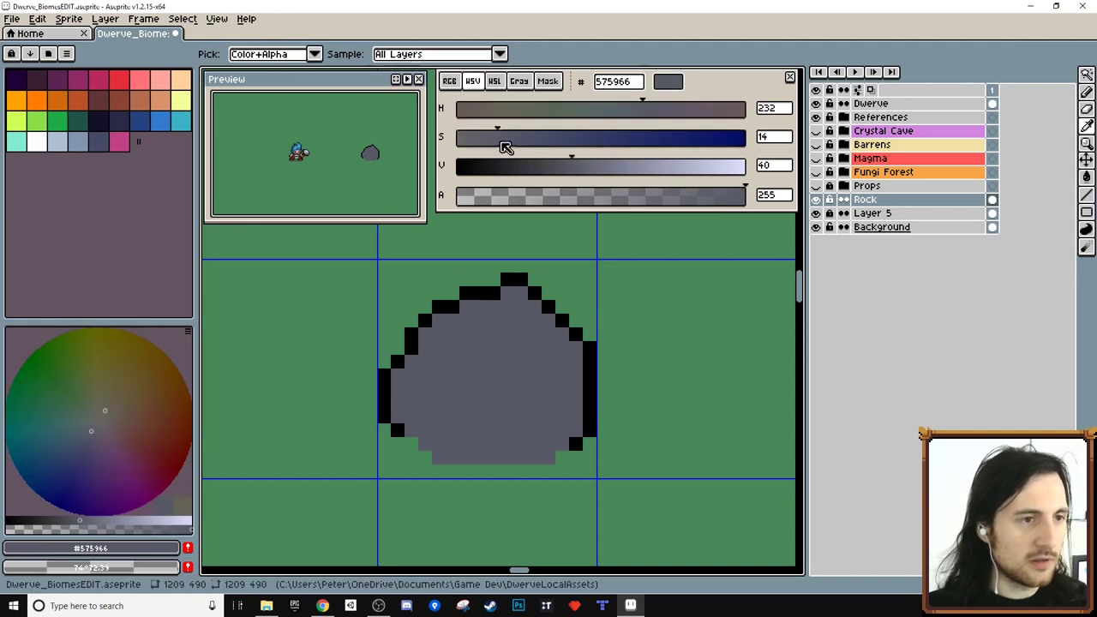
drag(494, 140, 487, 137)
drag(570, 170, 580, 164)
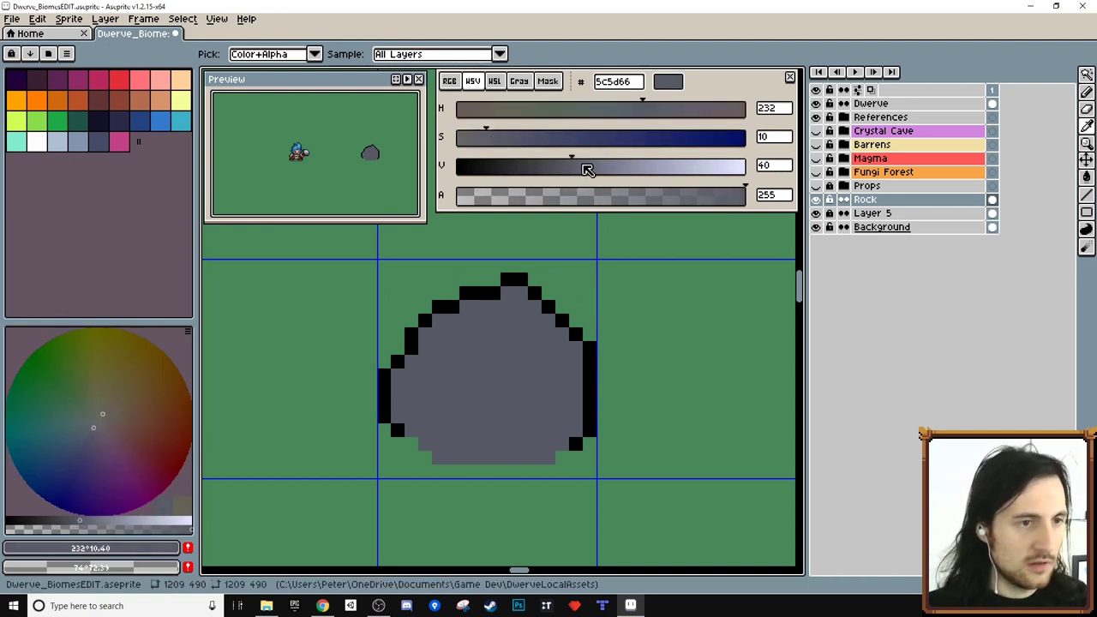
click(514, 338)
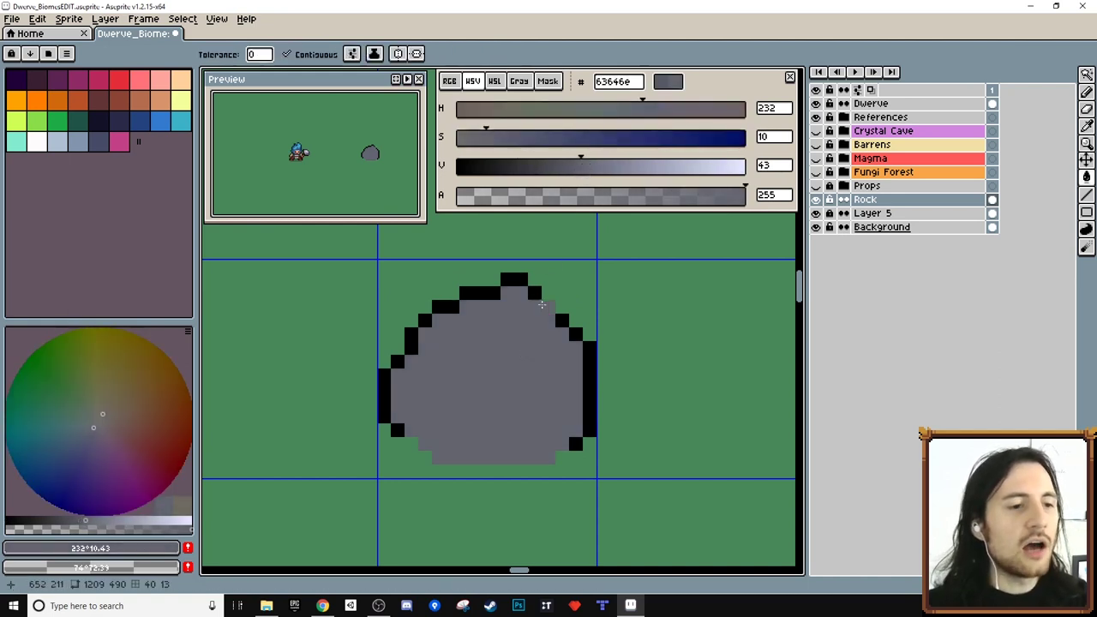
Step: Mix a darker shade from the body gray with saturation 16 and value 37 (#4f515e), and paint the rock's lower corner pixels with it
key(alt)
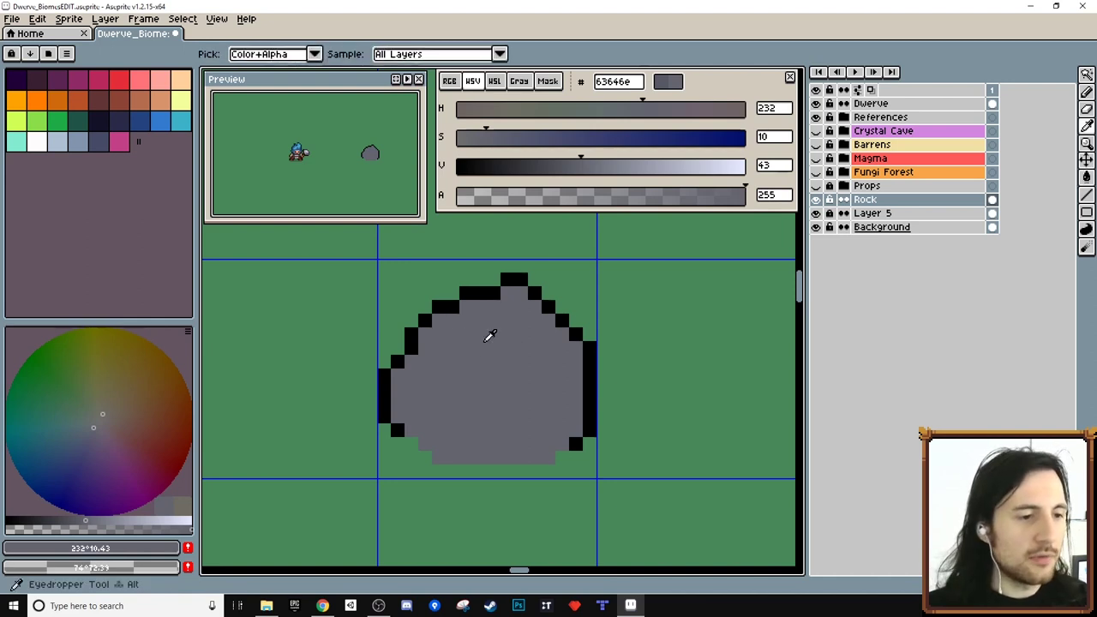
click(503, 350)
drag(578, 164, 563, 167)
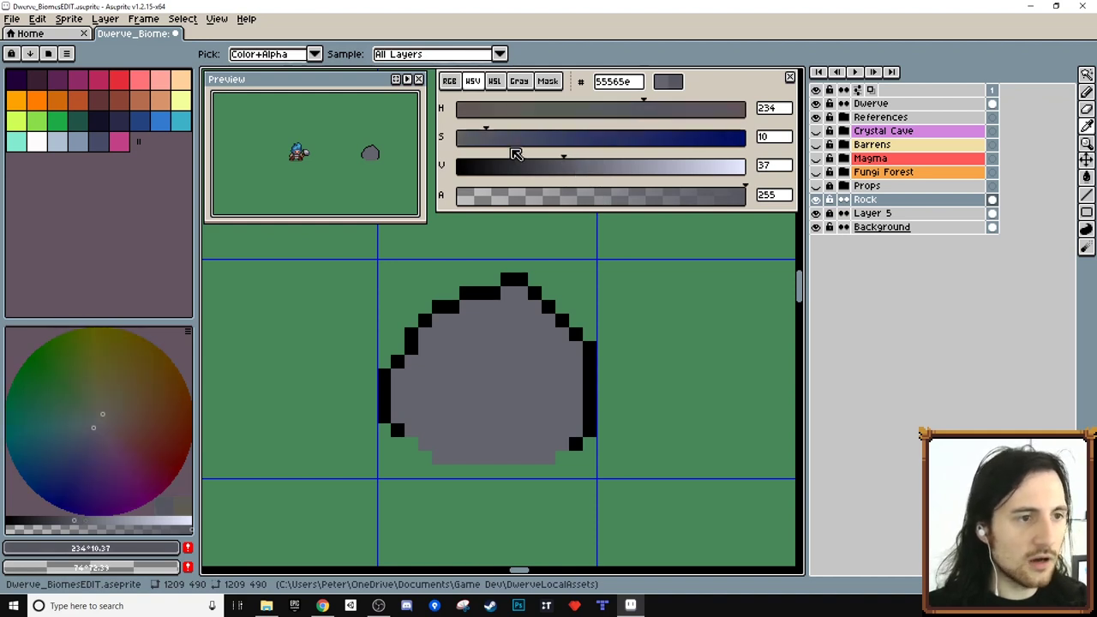
click(507, 138)
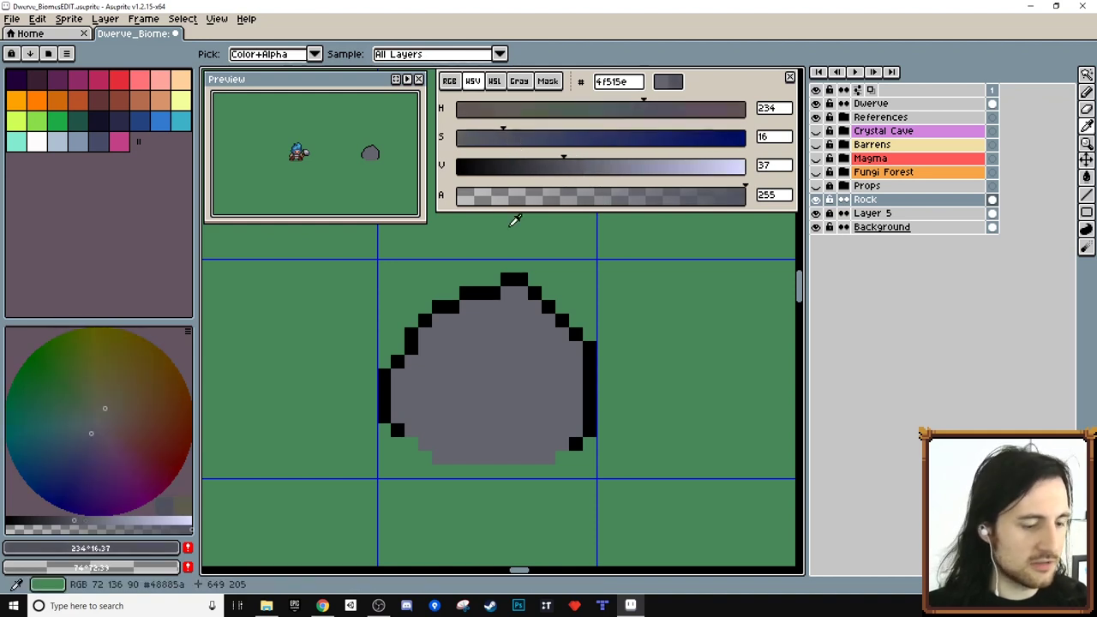
click(399, 429)
click(411, 443)
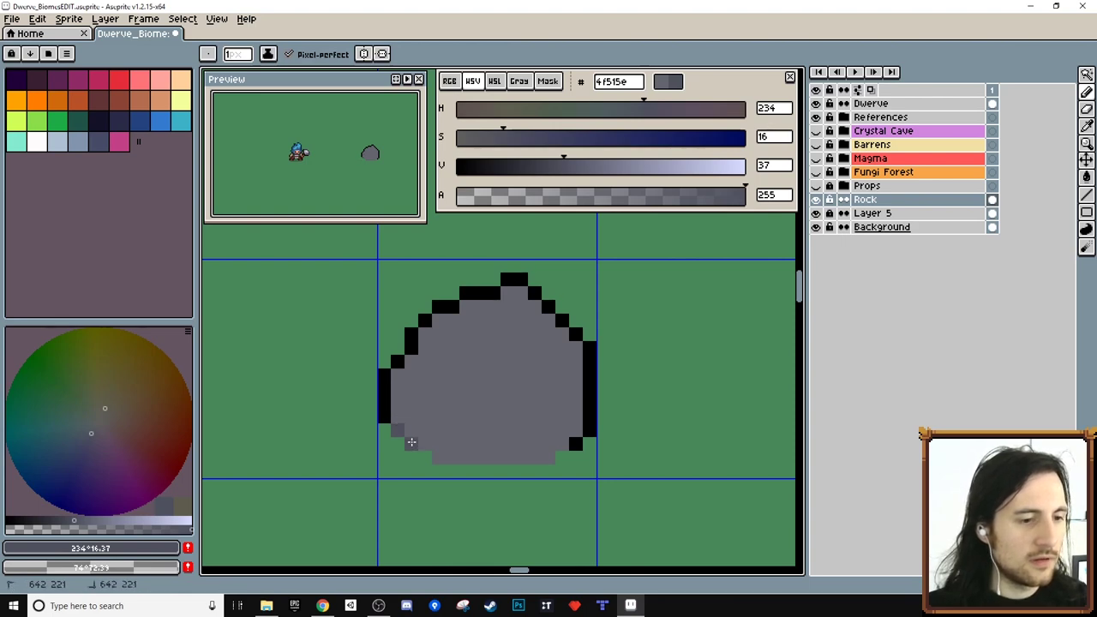
click(562, 457)
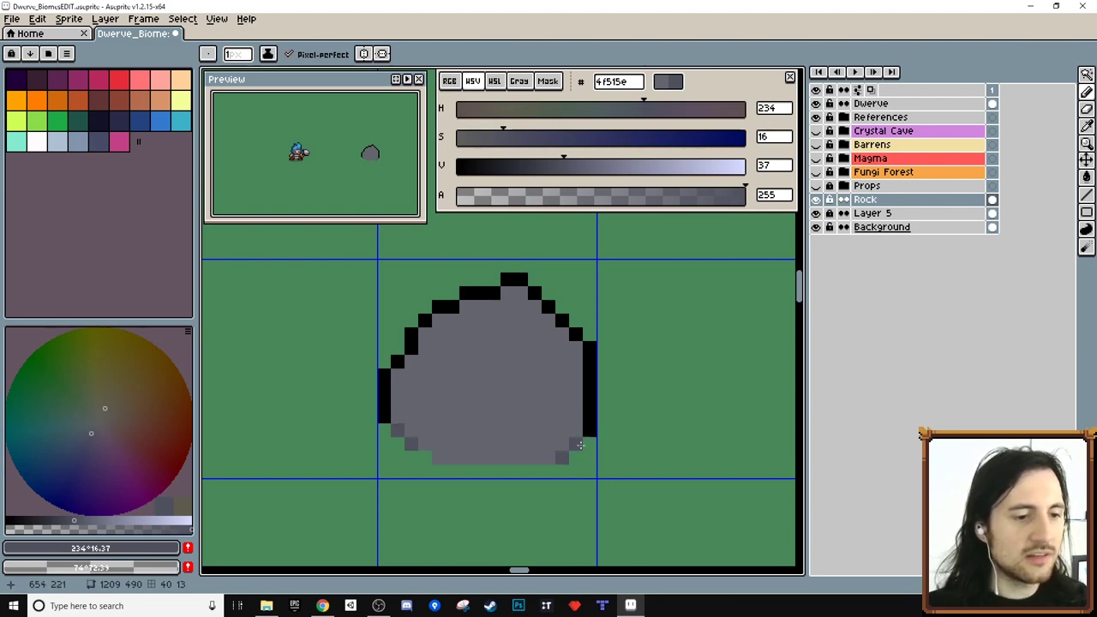
Step: Recolor the black outline around the rock's peak and upper slopes with #4f515e
scroll(467, 301, up, 1)
mouse_move(464, 302)
mouse_down()
mouse_move(506, 286)
mouse_move(561, 326)
mouse_up()
click(450, 315)
click(437, 316)
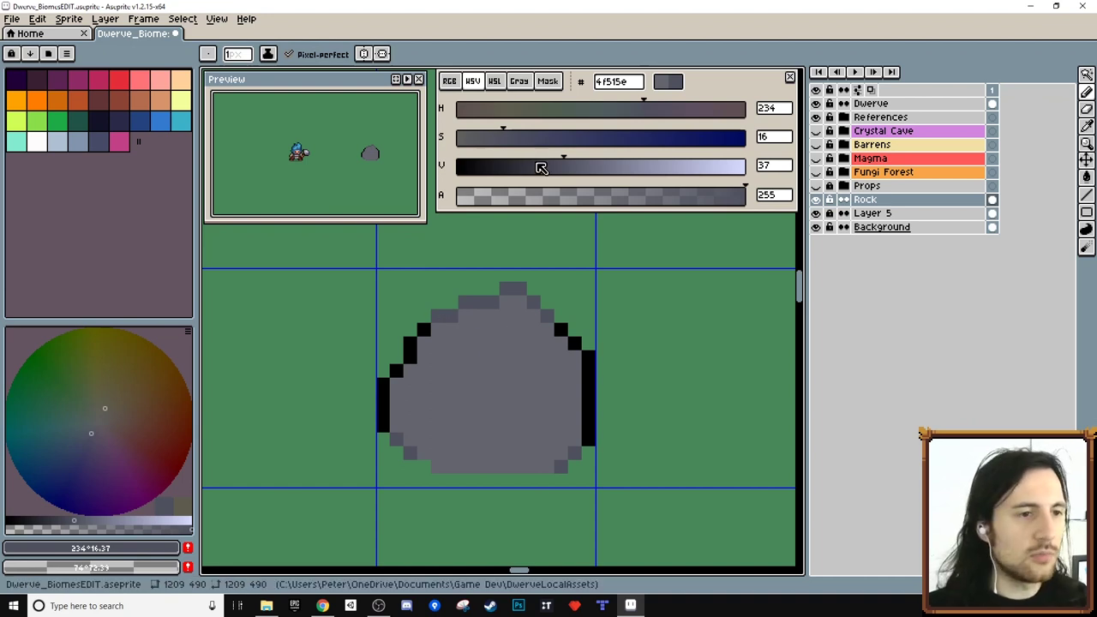
Step: Blend #63646e at alpha 122 over a black outline pixel, sample the resulting #2f2f34, and recolor outline pixels on both upper slopes
key(i)
click(495, 329)
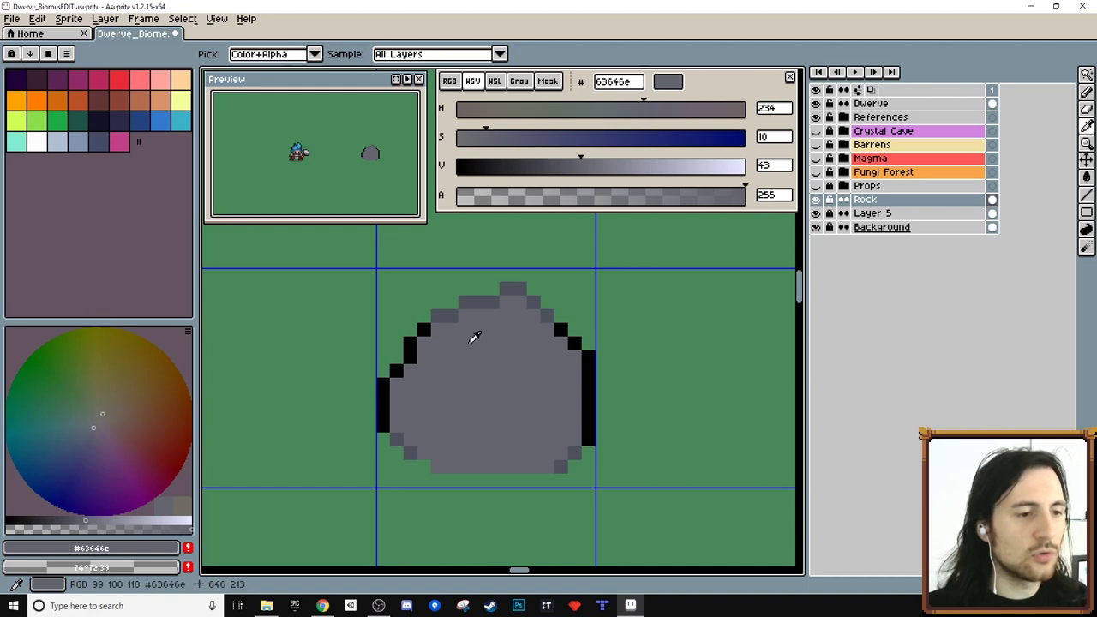
click(594, 195)
key(b)
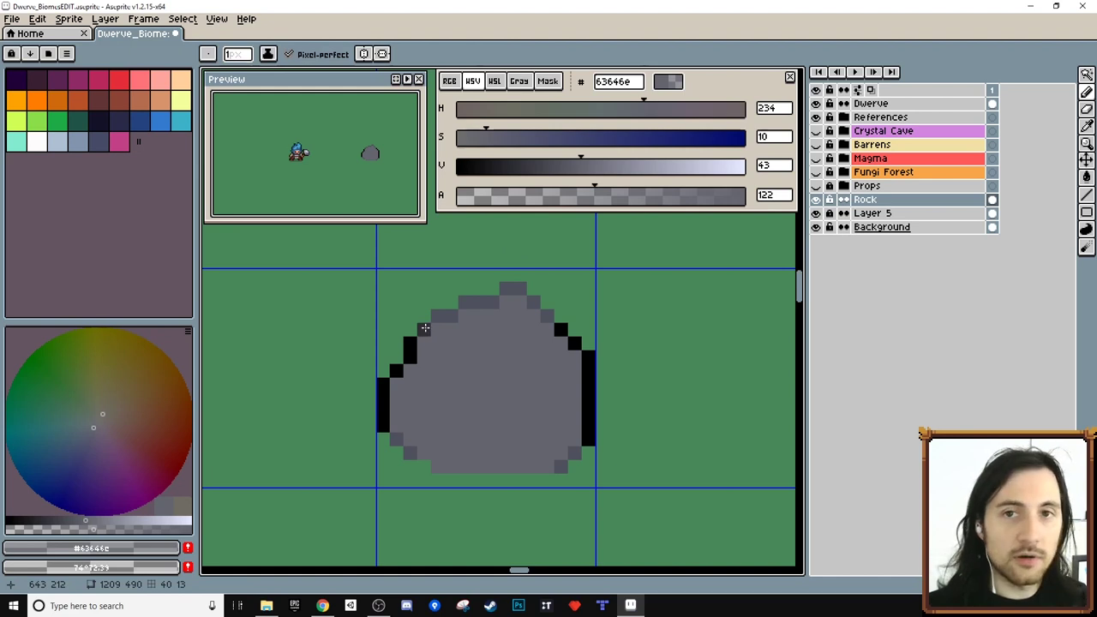
alt+click(424, 328)
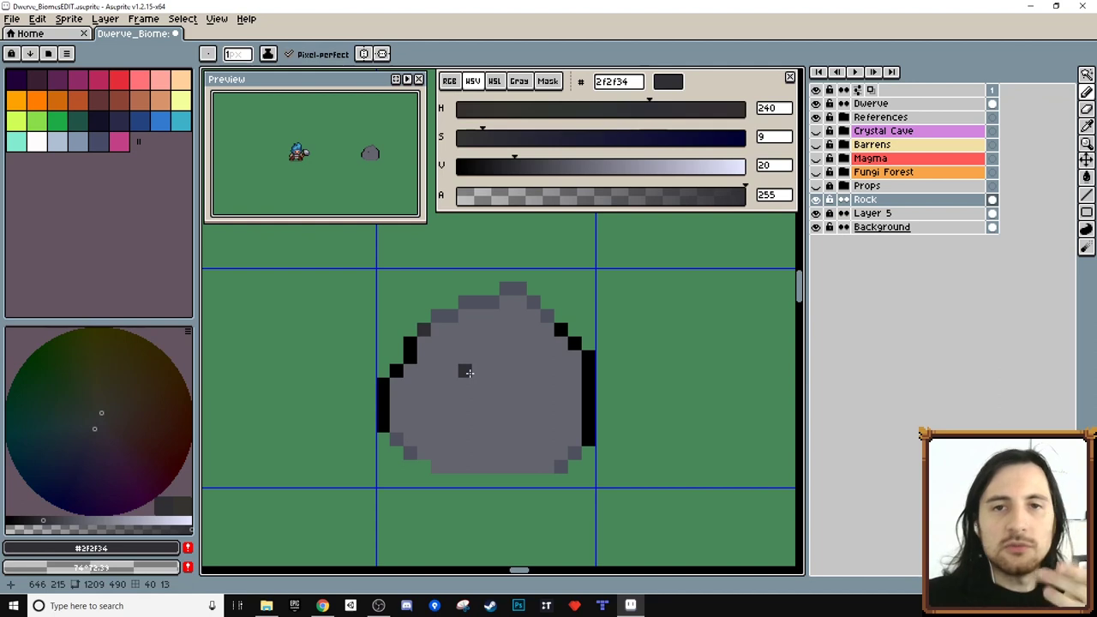
drag(438, 315, 465, 315)
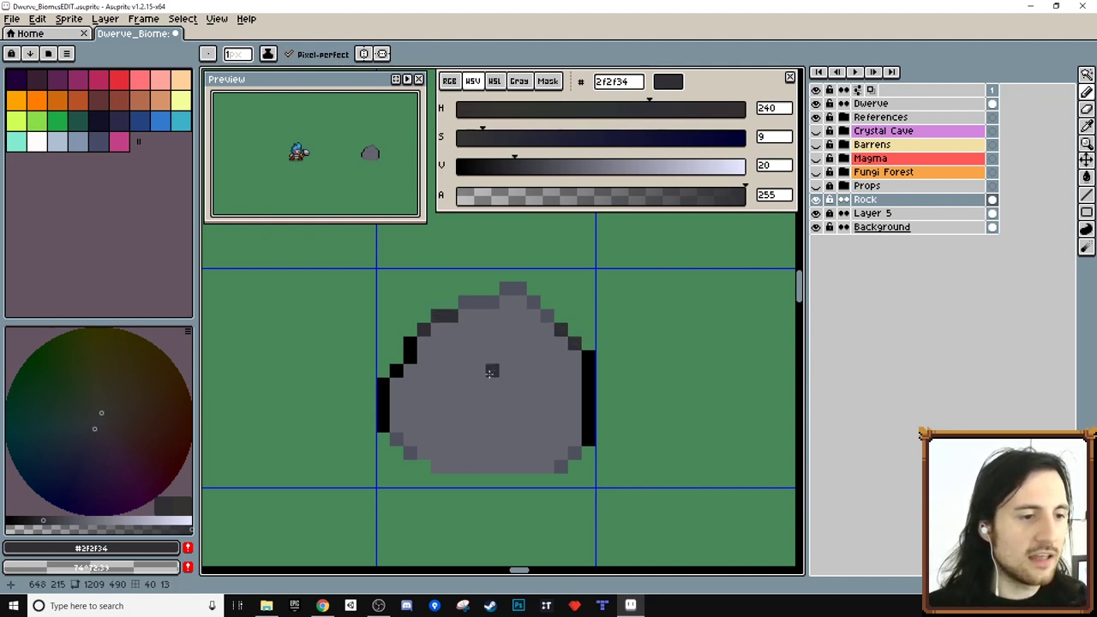
Step: Recolor the remaining outline around the peak with #2f2f34 and widen the top edge to three pixels
alt+click(501, 356)
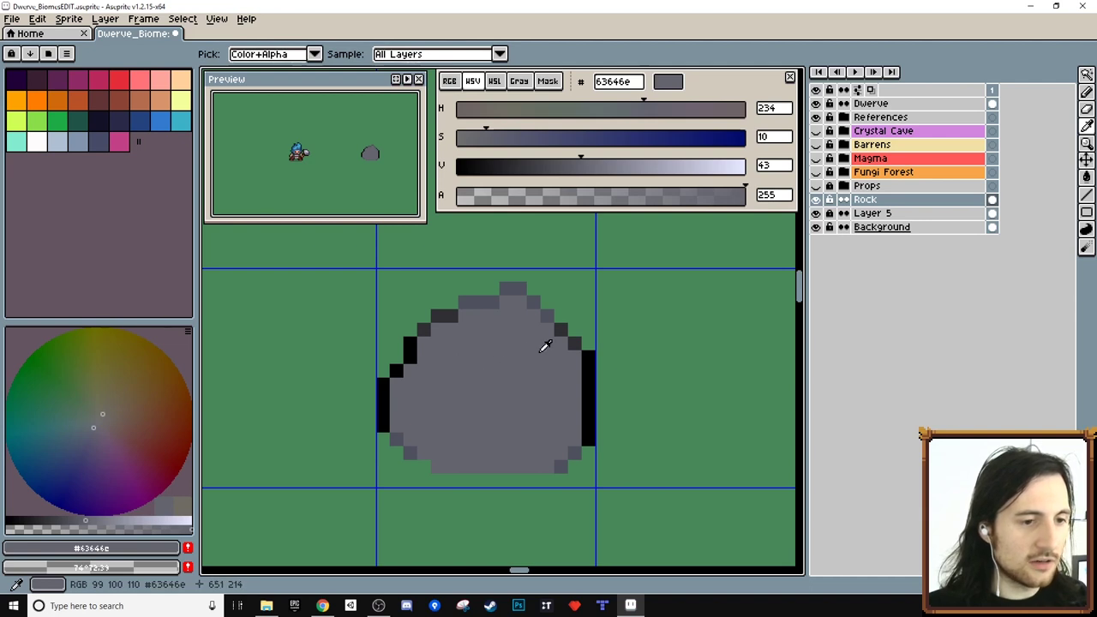
alt+click(560, 329)
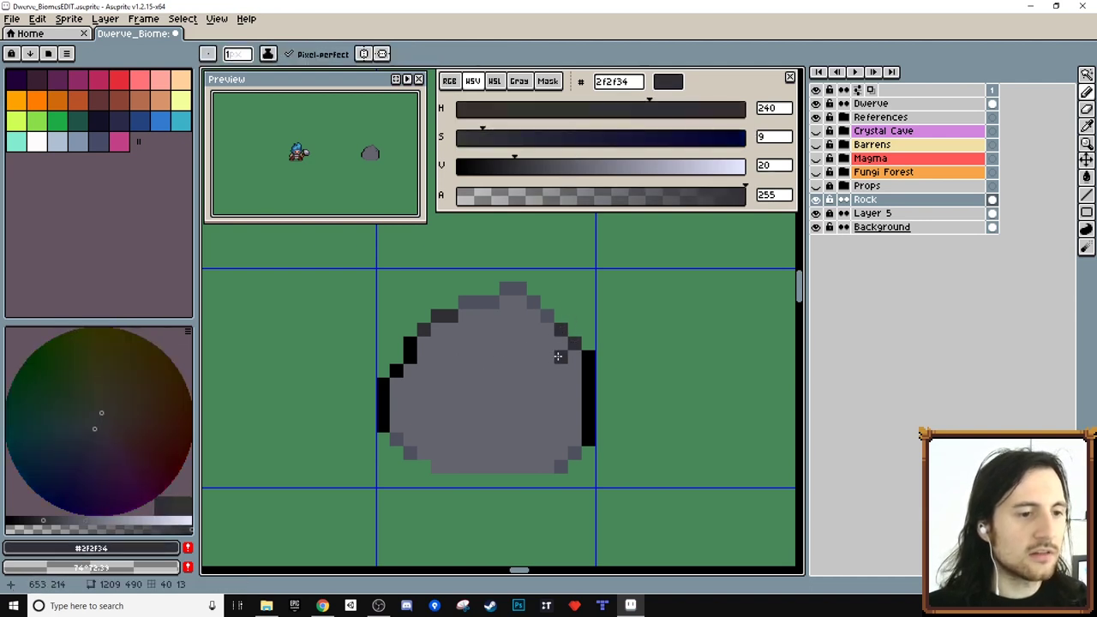
click(533, 301)
drag(520, 289, 480, 301)
alt+click(491, 312)
click(492, 304)
alt+click(478, 302)
click(494, 293)
click(529, 401)
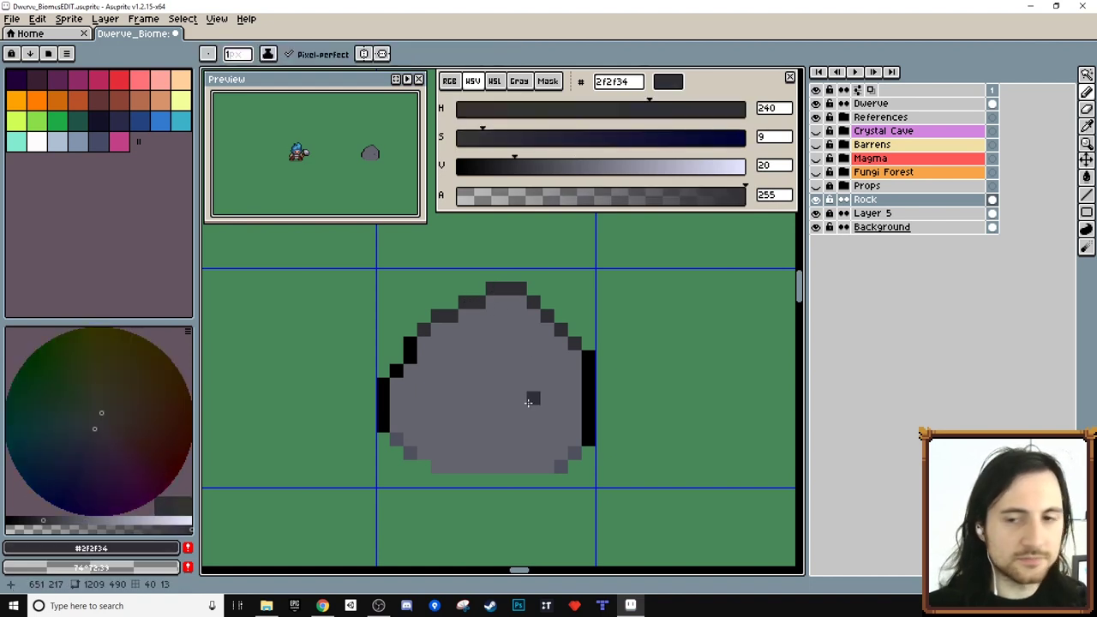
Step: Erase the topmost black pixel on the rock's right side to smooth the outline there
key(e)
click(589, 356)
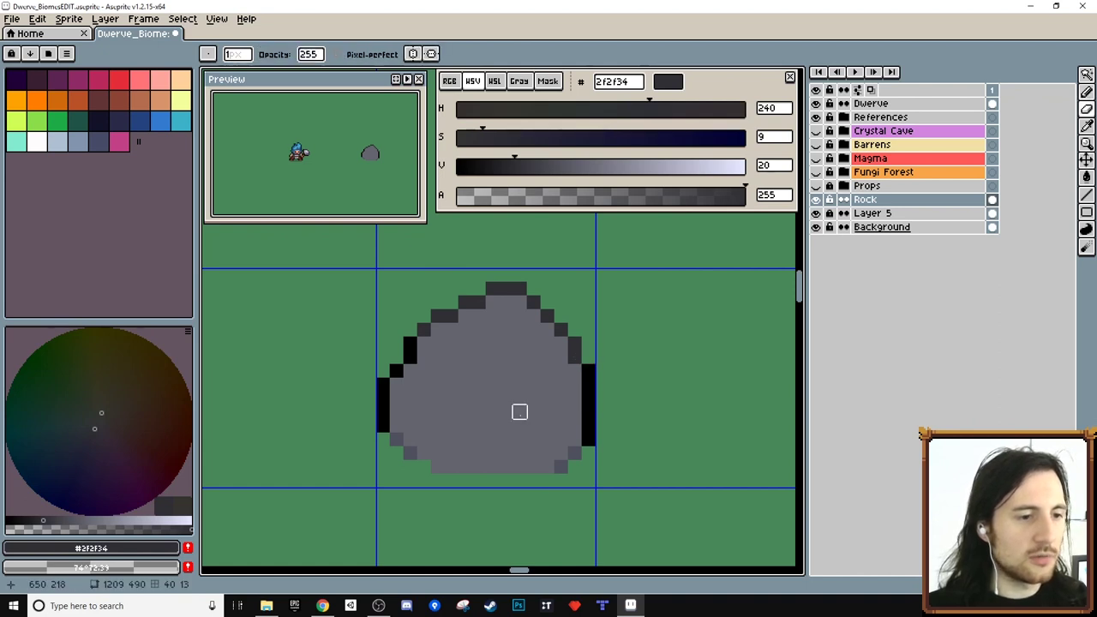
scroll(495, 440, down, 3)
scroll(468, 426, up, 3)
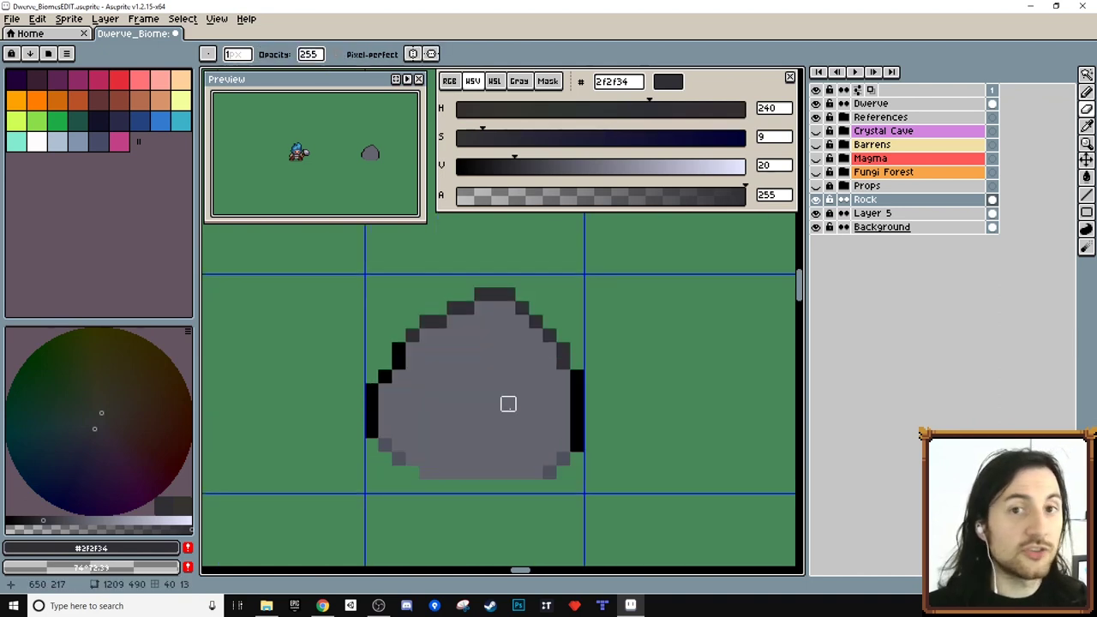
scroll(495, 416, down, 2)
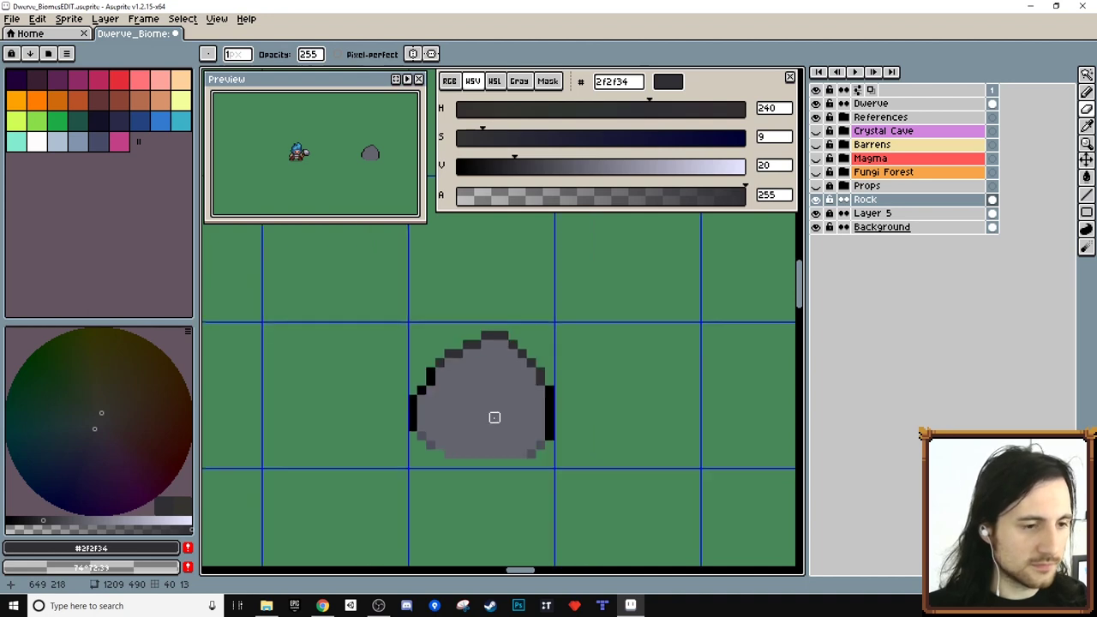
Step: Recolor the outline pixels at the rock's lower corners with #2f2f34
scroll(364, 165, up, 1)
drag(365, 164, 334, 166)
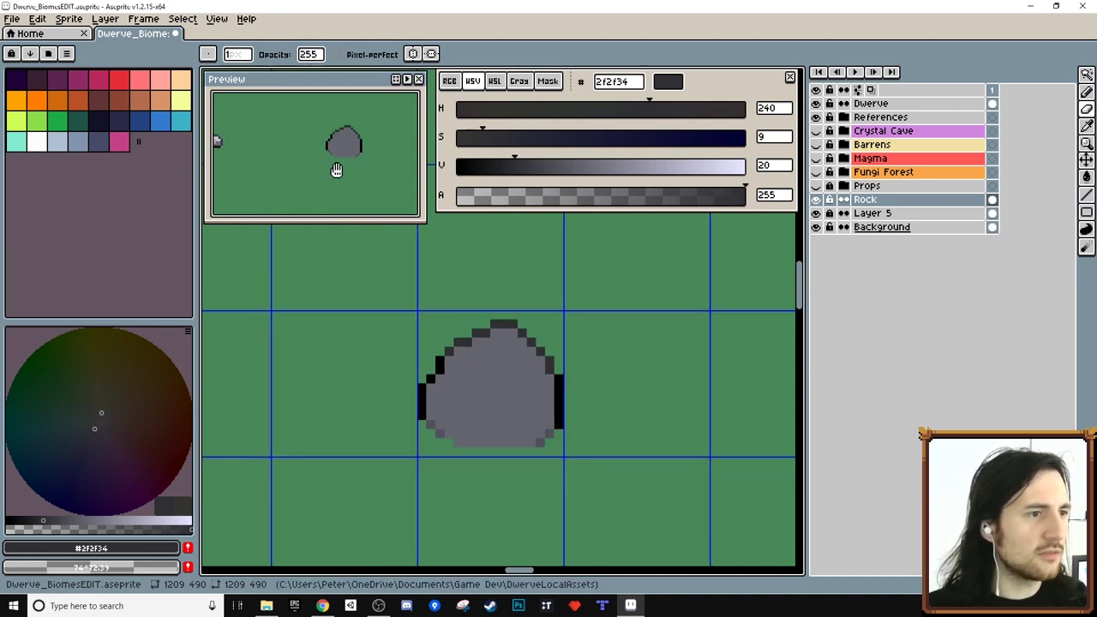
scroll(341, 178, down, 1)
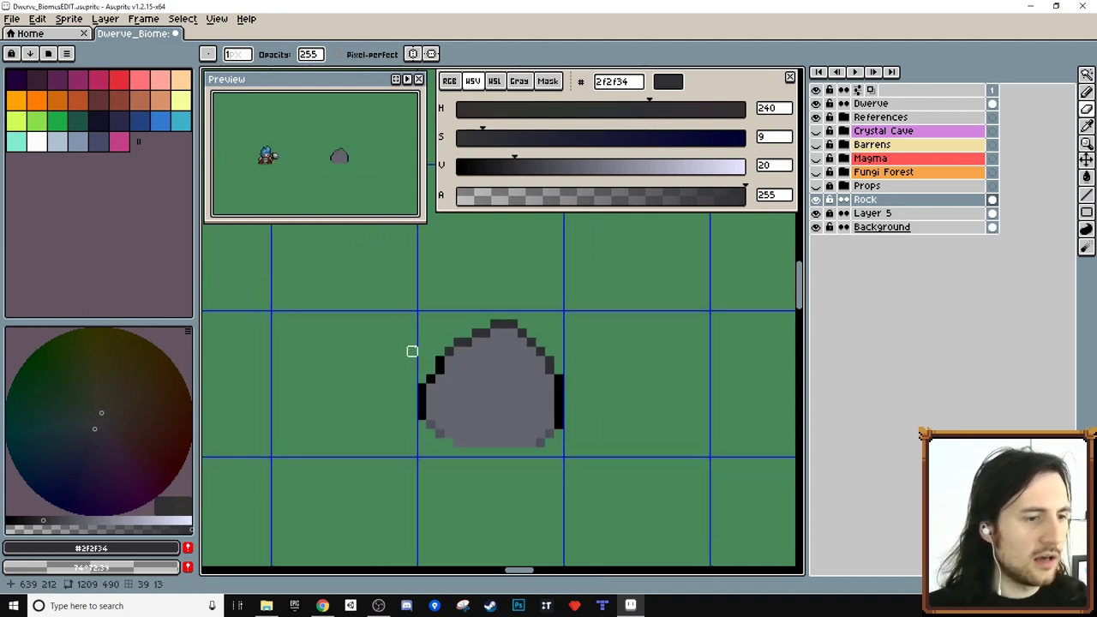
key(i)
key(b)
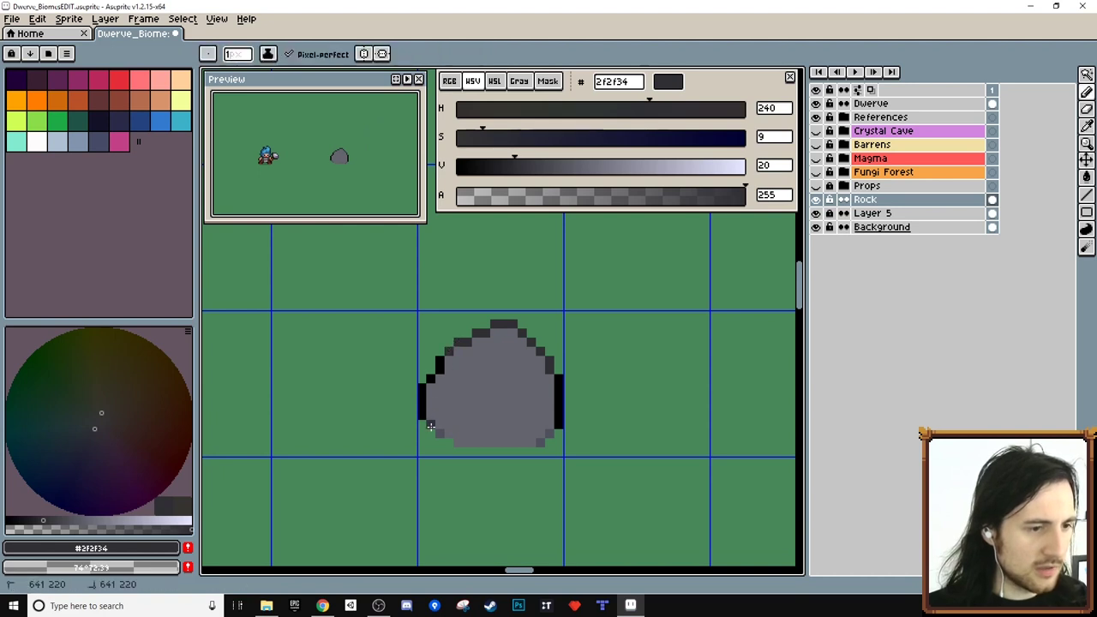
scroll(372, 174, up, 1)
drag(344, 164, 380, 179)
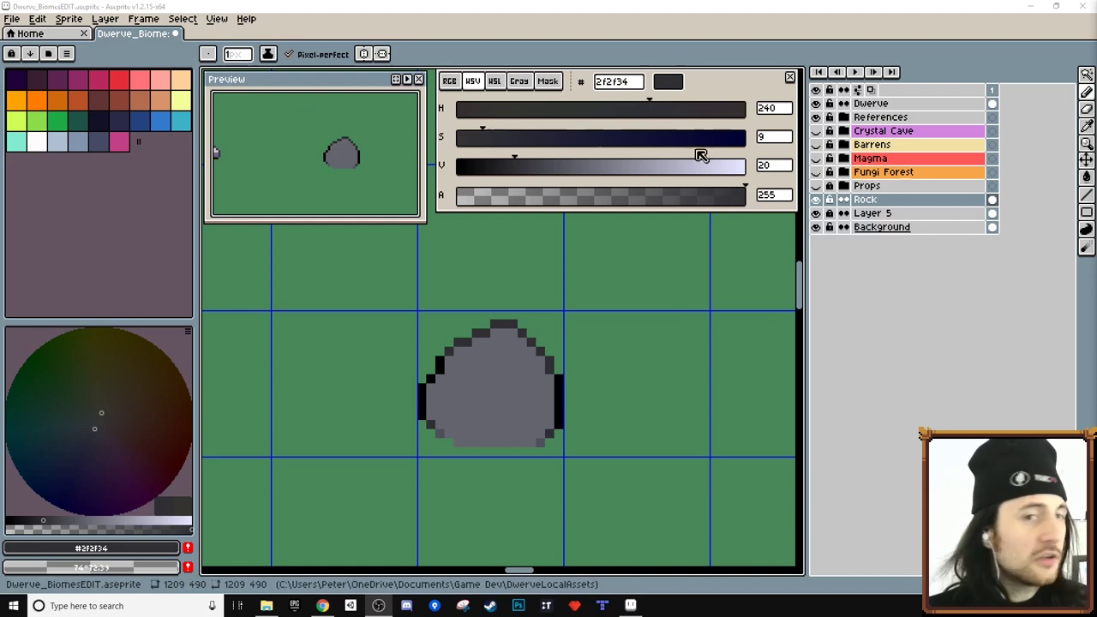
Step: Copy the rock with a rectangular selection, place the duplicate directly to its right, and hide the grid
drag(1085, 75, 1011, 79)
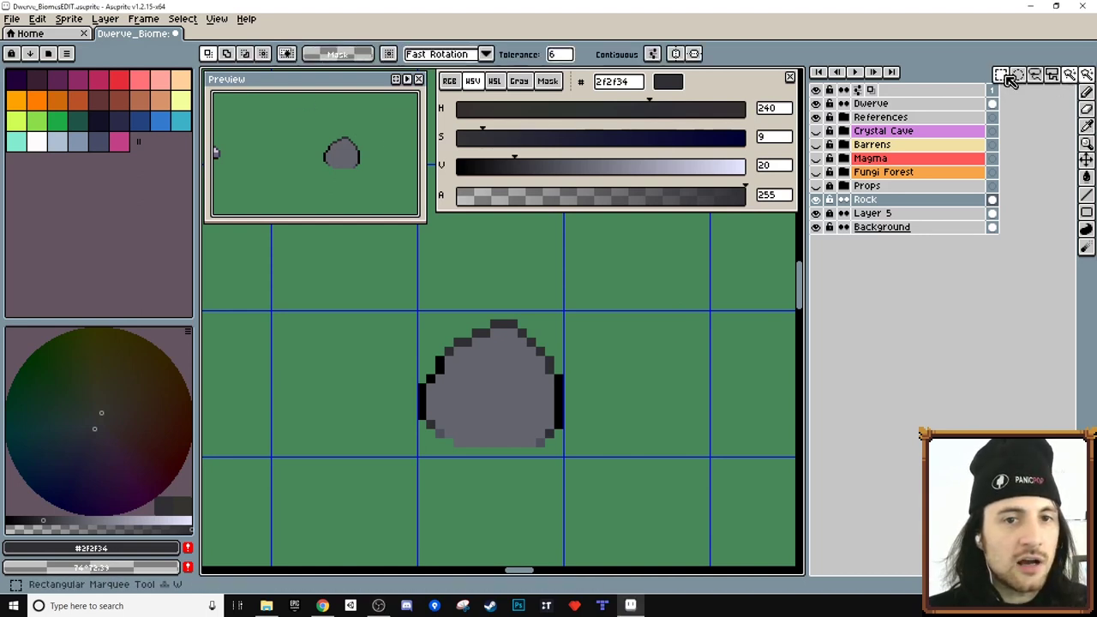
click(1011, 79)
drag(603, 360, 553, 335)
drag(353, 281, 529, 436)
drag(604, 411, 495, 411)
key(ctrl+c)
key(ctrl+v)
drag(347, 387, 498, 396)
scroll(520, 420, down, 3)
key(ctrl+apostrophe)
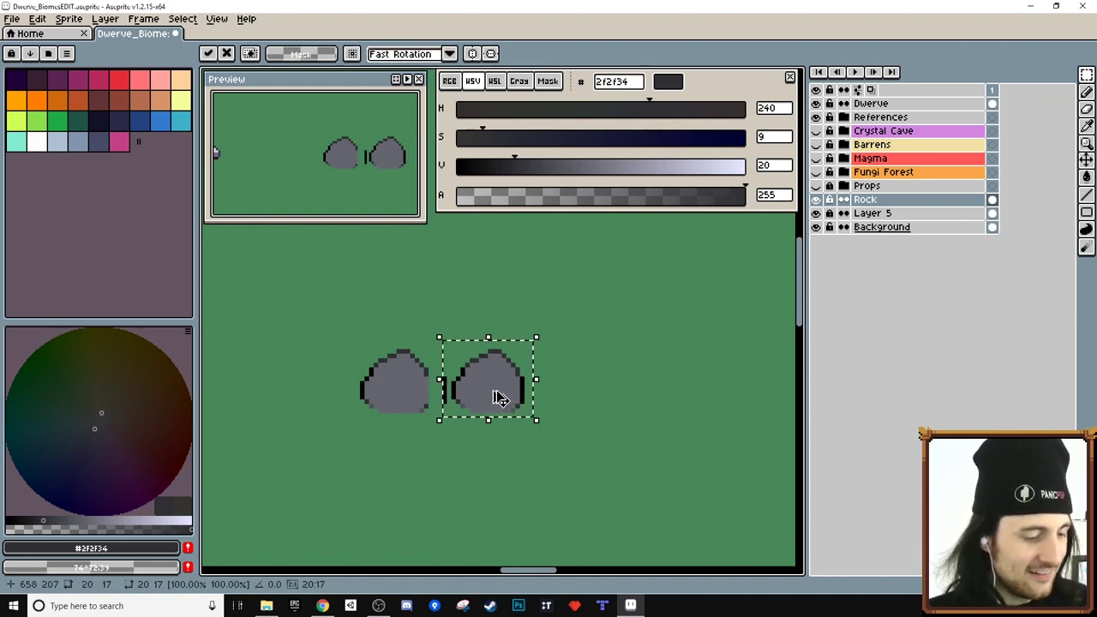
key(ctrl+z)
key(ctrl+d)
Step: Duplicate the second rock to its right to form an evenly spaced row of three
drag(439, 346, 523, 425)
drag(483, 394, 569, 401)
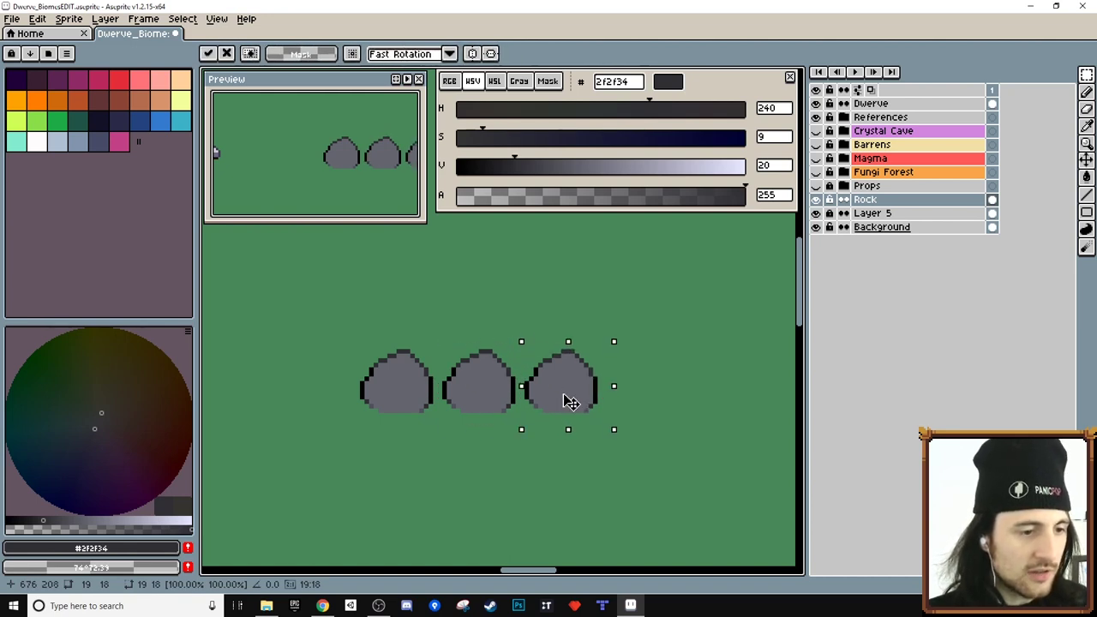
key(ctrl+d)
scroll(533, 416, up, 1)
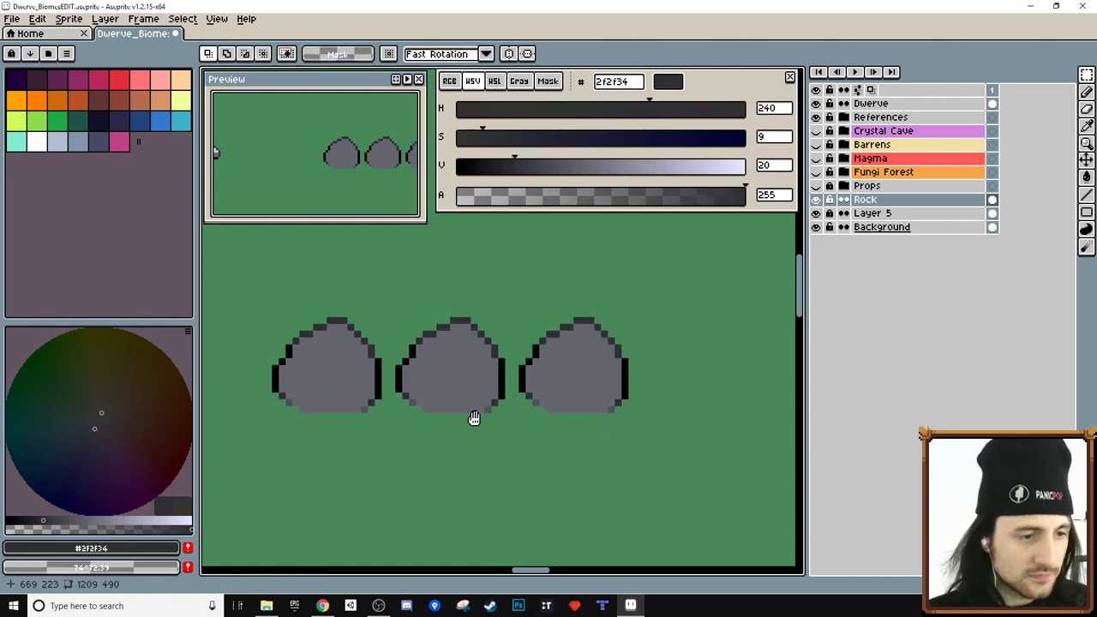
drag(474, 417, 504, 426)
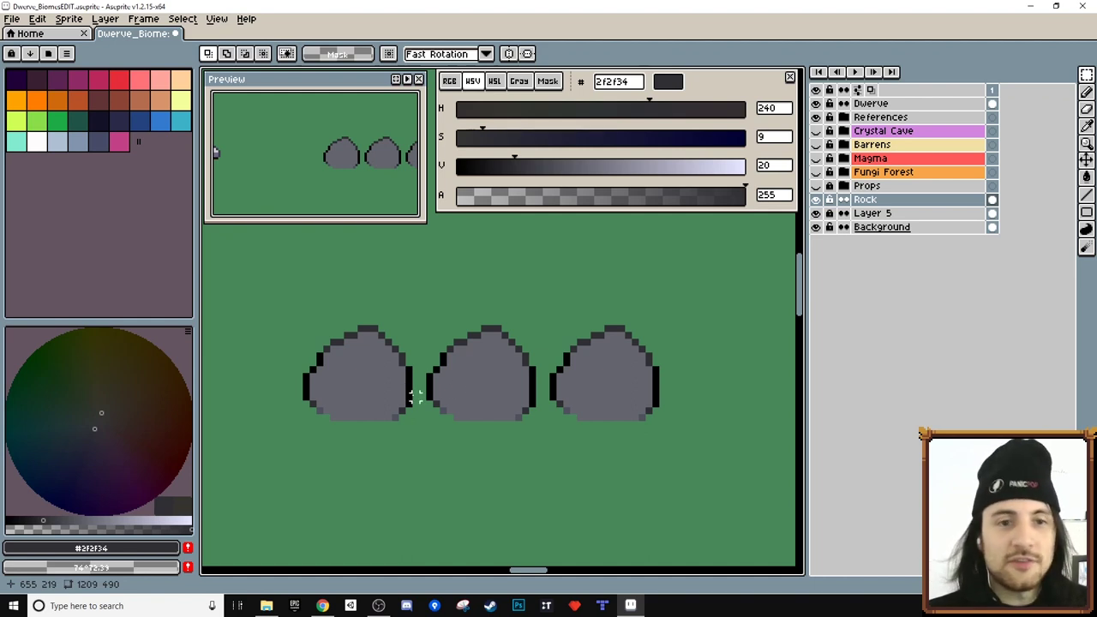
Step: Shade the lower part of the first rock with #4f515e, drawing a downward-curving boundary across it and filling the area below
scroll(450, 397, up, 1)
drag(383, 377, 454, 368)
scroll(454, 368, down, 1)
key(b)
alt+click(376, 399)
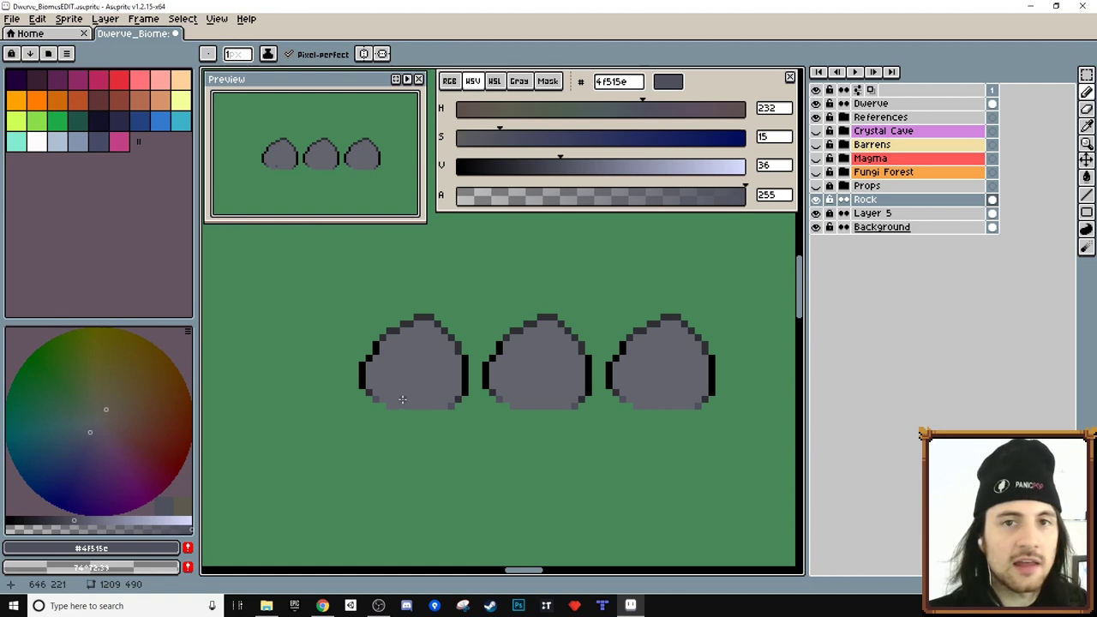
scroll(401, 401, up, 1)
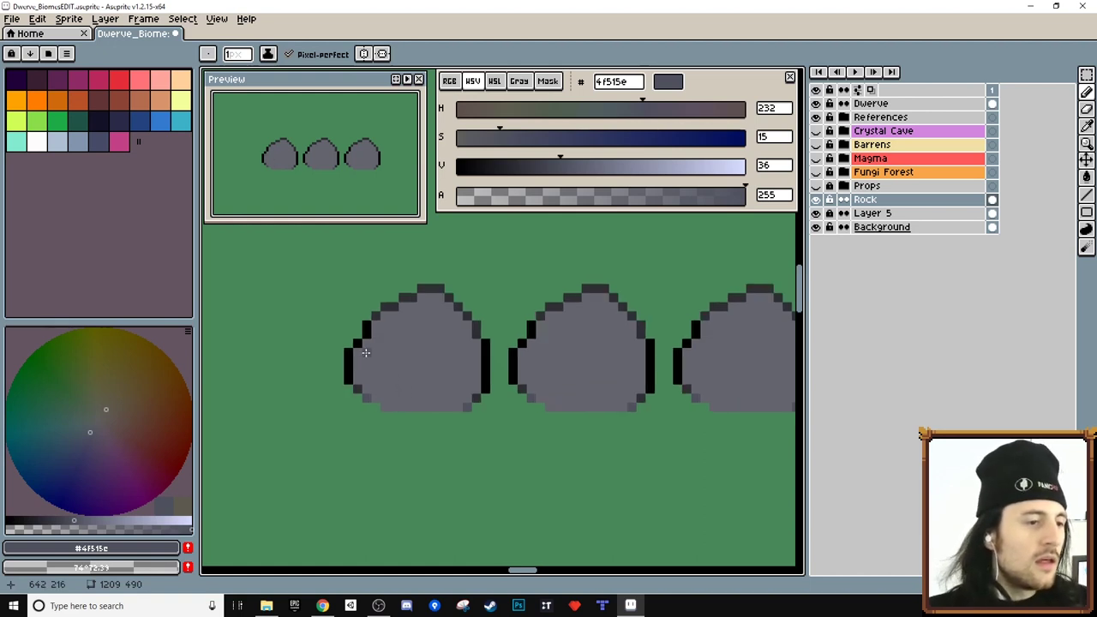
drag(366, 344, 480, 343)
key(ctrl+z)
mouse_move(360, 354)
mouse_down()
mouse_move(422, 378)
mouse_move(471, 364)
mouse_up()
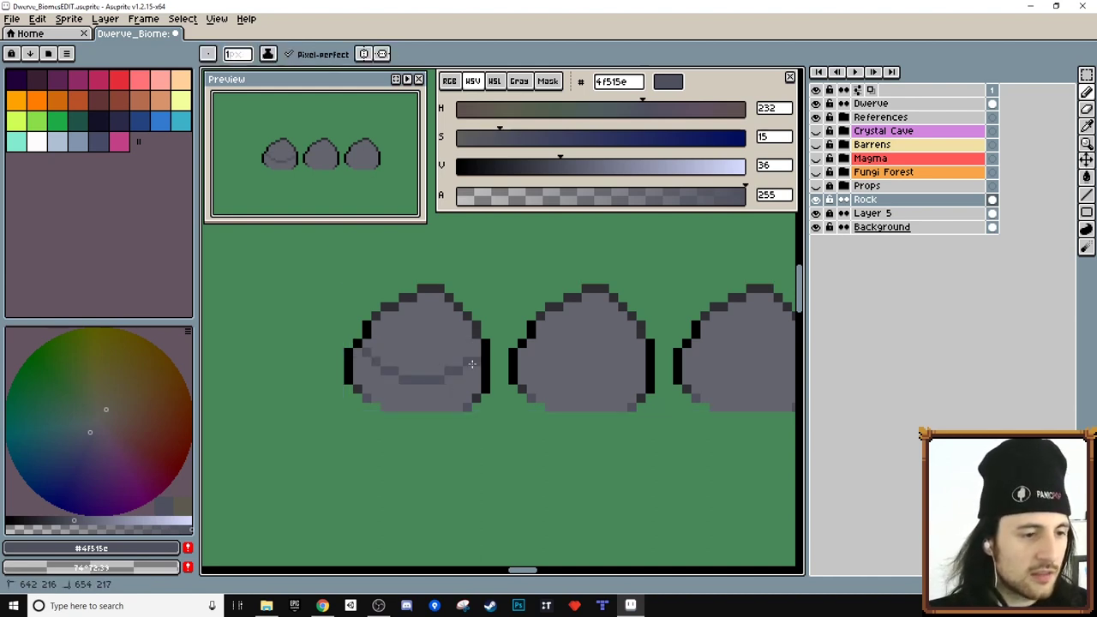
key(g)
click(425, 392)
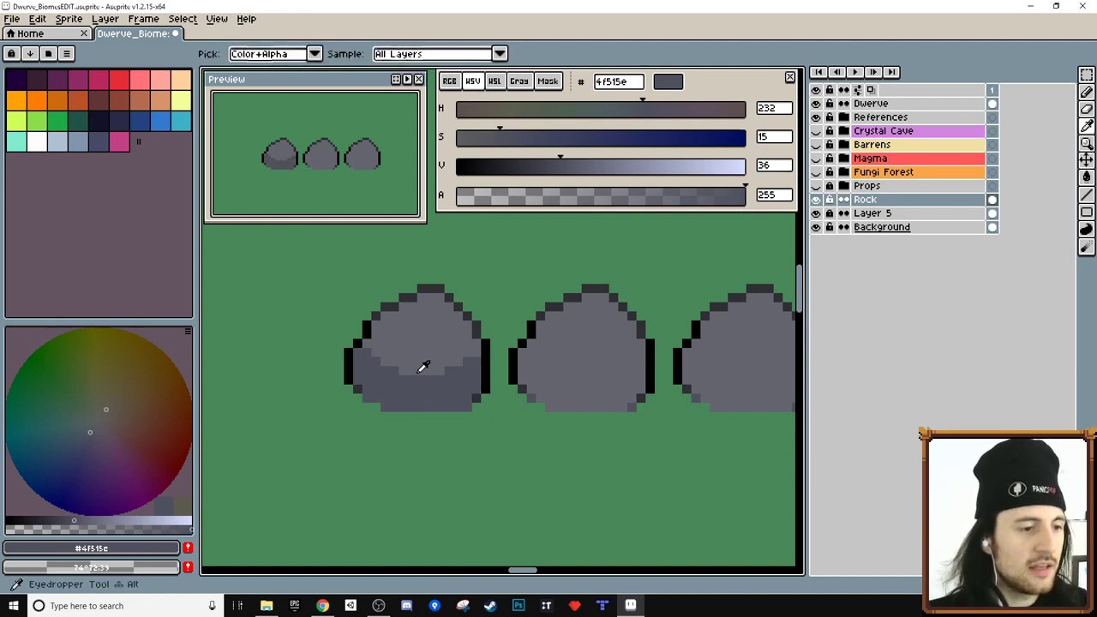
Step: Narrow the first rock's shadow by repainting its upper middle area with #63646e, keeping a curved edge
alt+click(420, 372)
key(b)
mouse_move(384, 369)
mouse_down()
mouse_move(442, 379)
mouse_move(447, 369)
mouse_up()
mouse_move(381, 373)
mouse_down()
mouse_move(396, 387)
mouse_move(432, 388)
mouse_up()
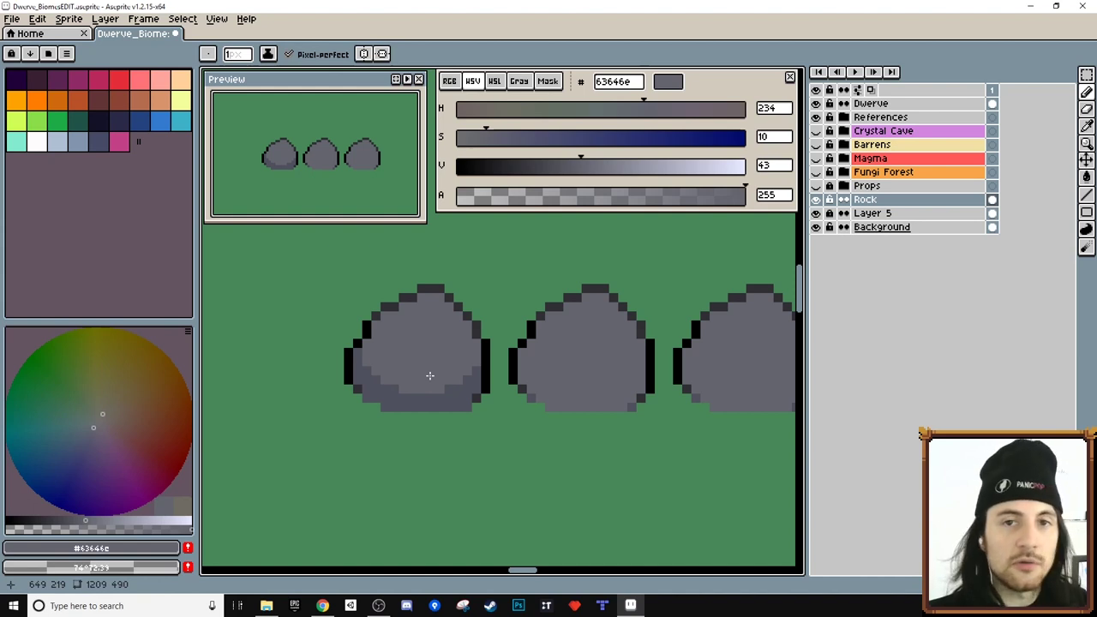
Step: Shade the second rock with #4f515e, drawing a jagged boundary with a small left facet and filling the area below
key(i)
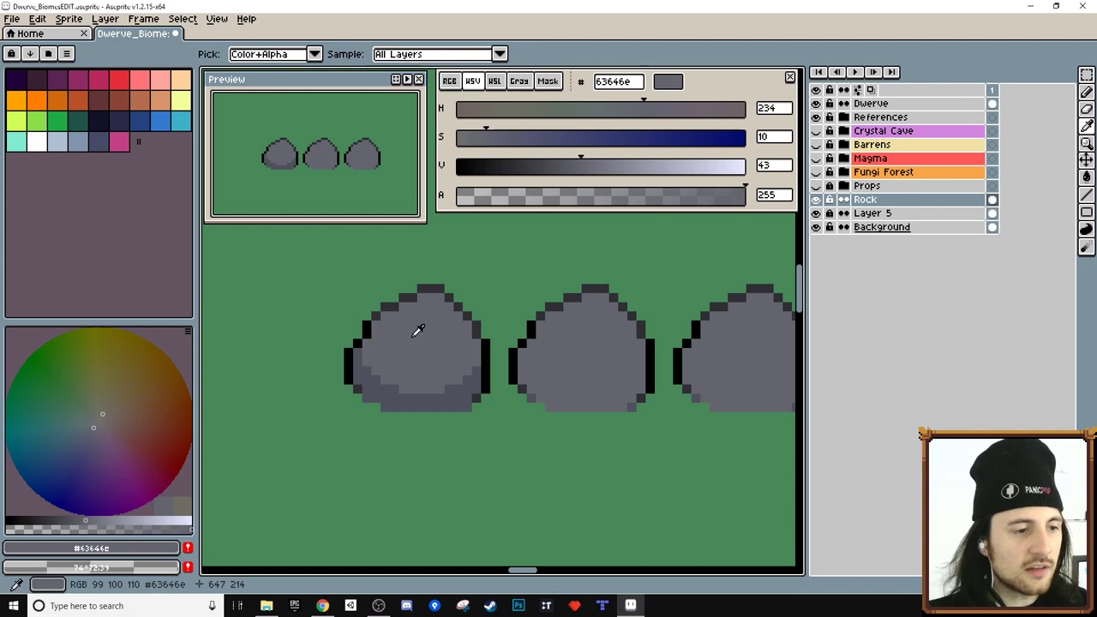
click(420, 395)
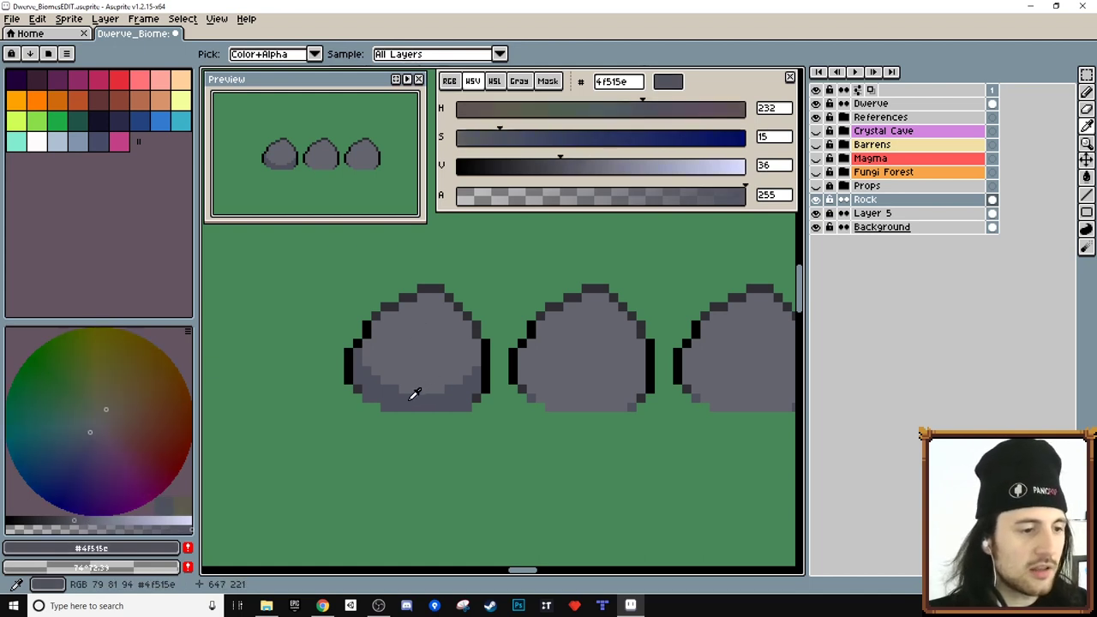
key(b)
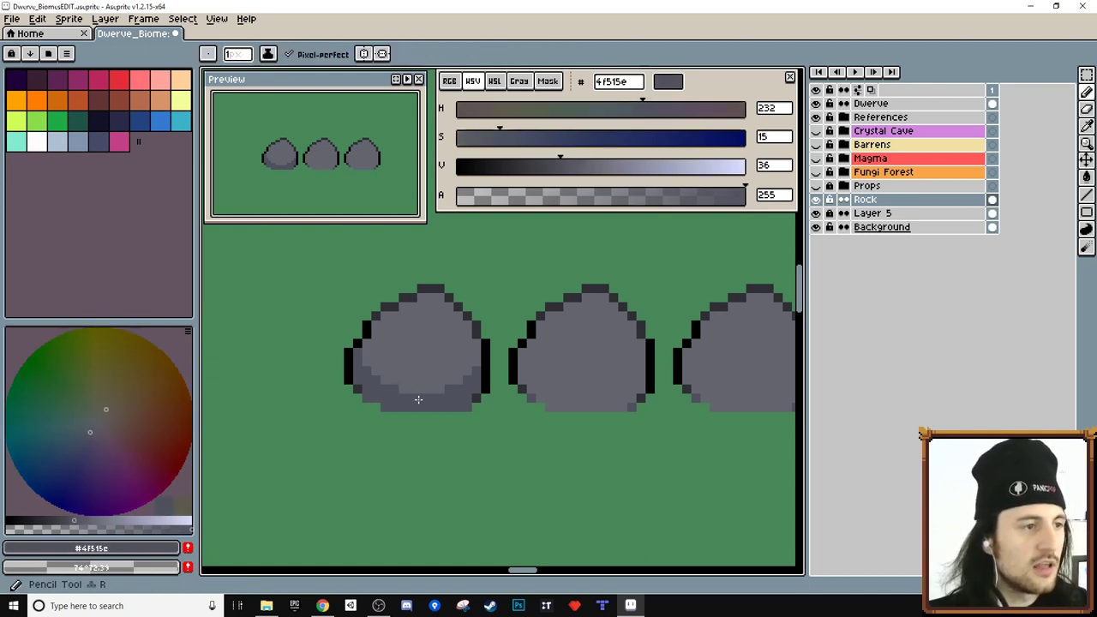
scroll(418, 399, right, 3)
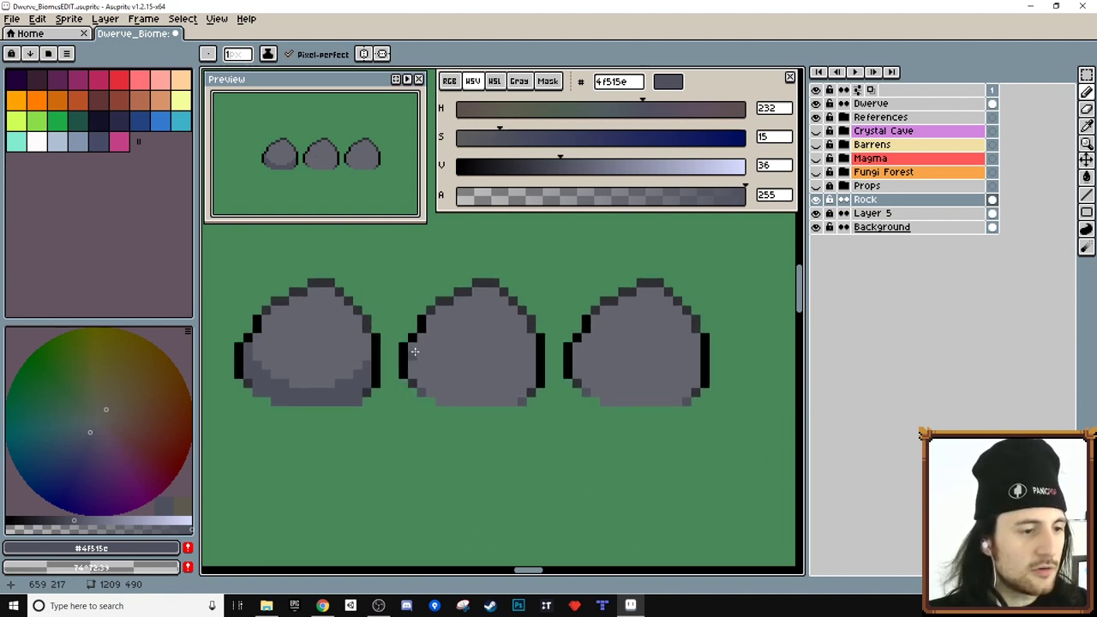
drag(432, 365, 434, 365)
click(431, 339)
click(441, 346)
click(449, 353)
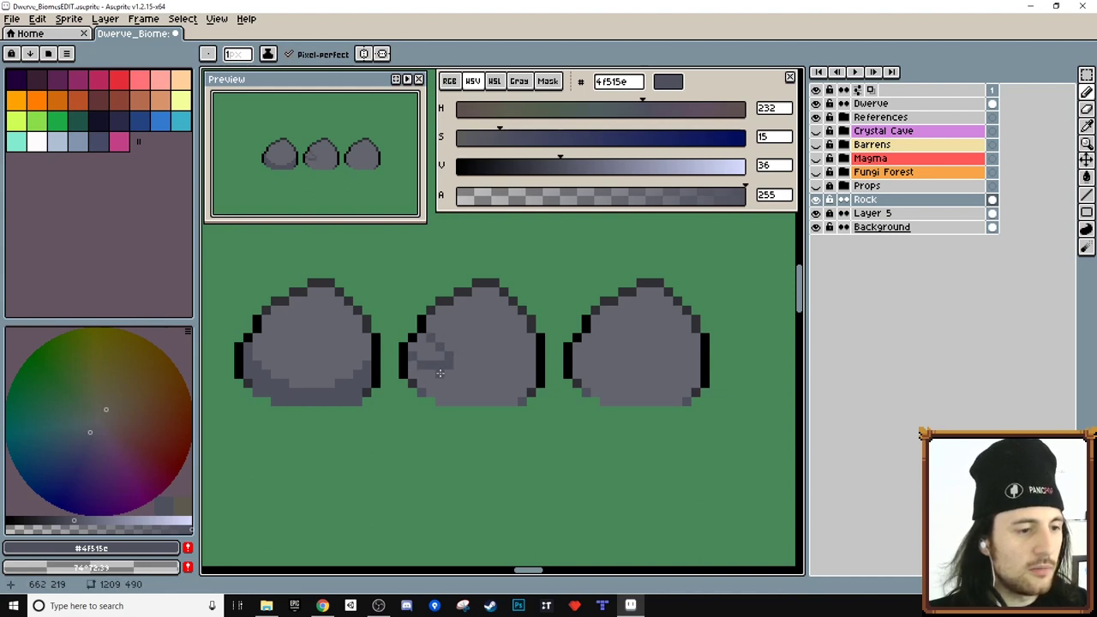
drag(455, 359, 528, 336)
key(g)
click(459, 385)
Step: Shade the third rock's left side and base with #4f515e, leaving a light wedge that dips toward the bottom
drag(510, 384, 418, 385)
drag(496, 366, 471, 363)
key(b)
mouse_move(480, 335)
mouse_down()
mouse_move(531, 387)
mouse_move(558, 365)
mouse_up()
key(g)
click(489, 371)
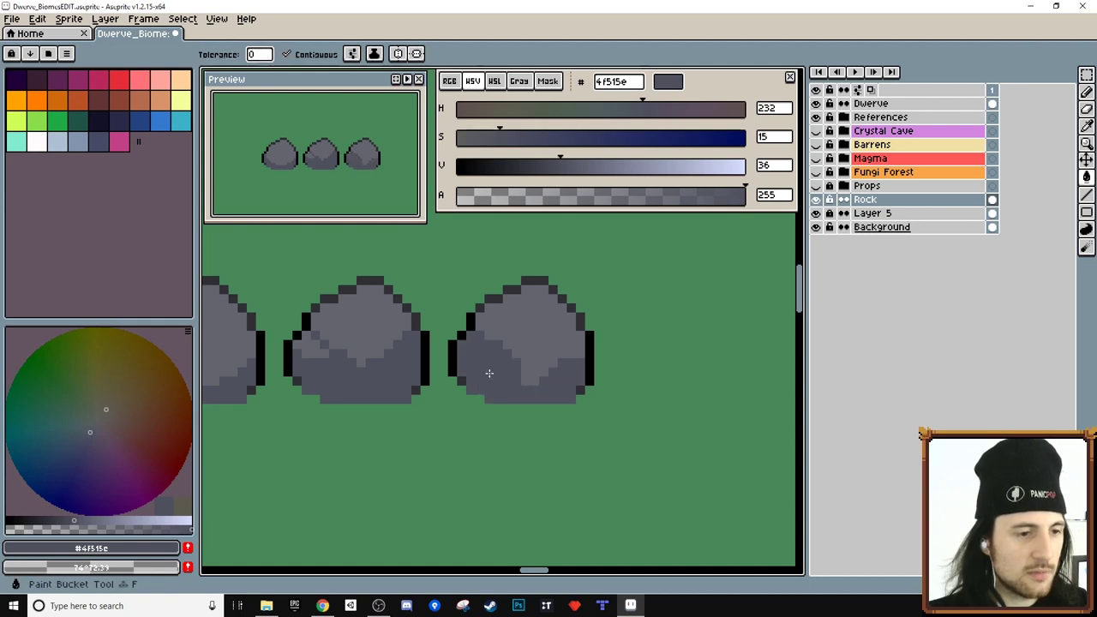
Step: Draw two diagonal #4f515e creases on the first rock, running from its upper sides down to the shaded base
scroll(439, 375, down, 1)
drag(362, 379, 522, 383)
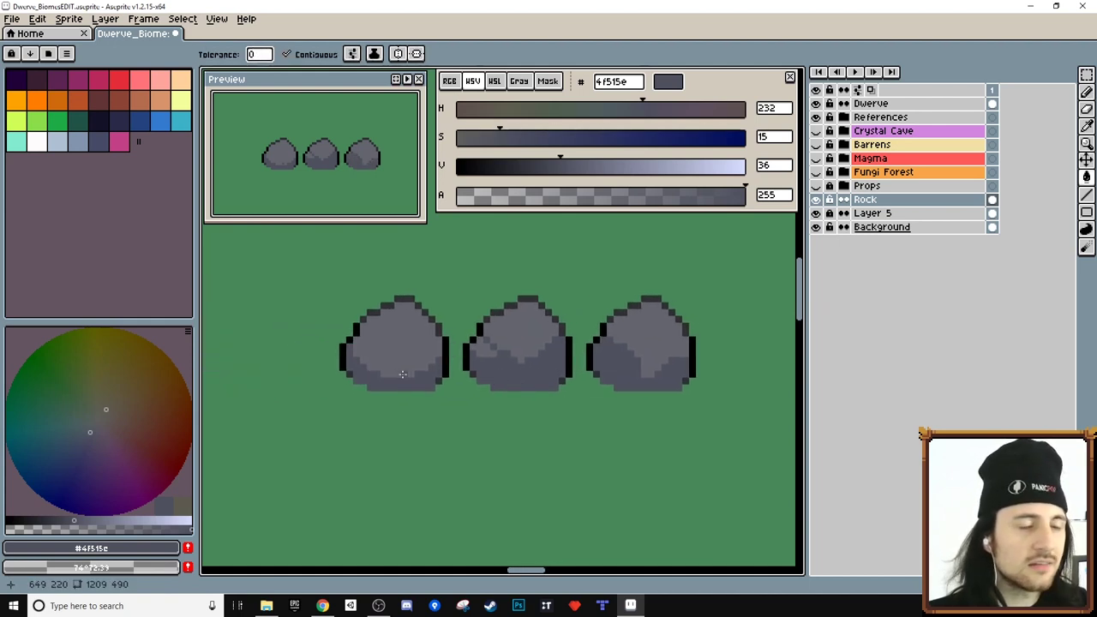
scroll(391, 354, up, 1)
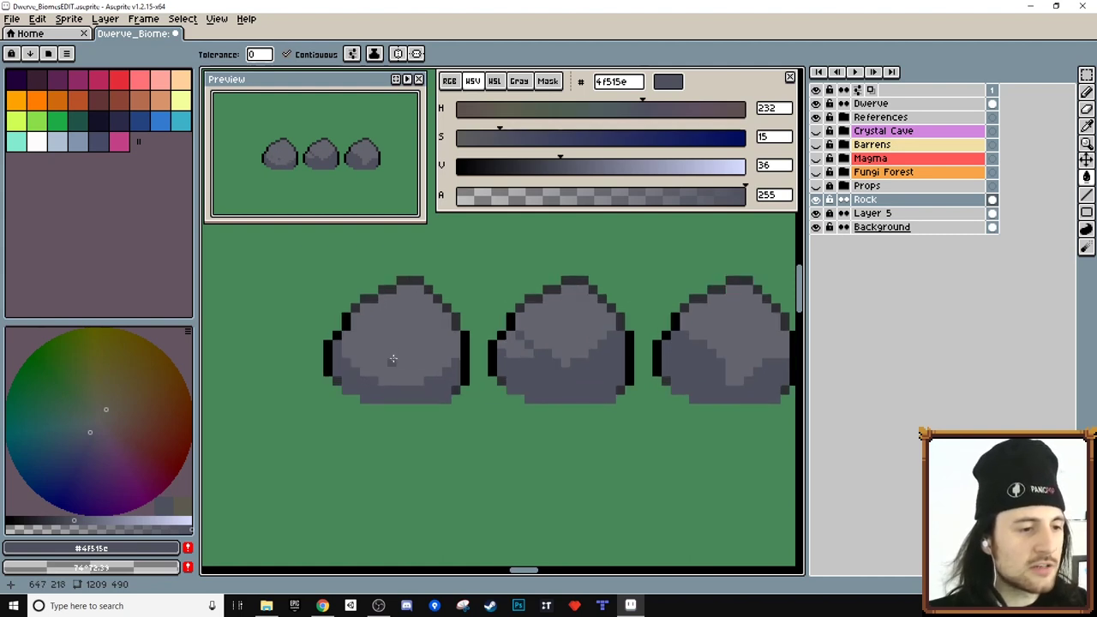
click(444, 321)
key(ctrl+z)
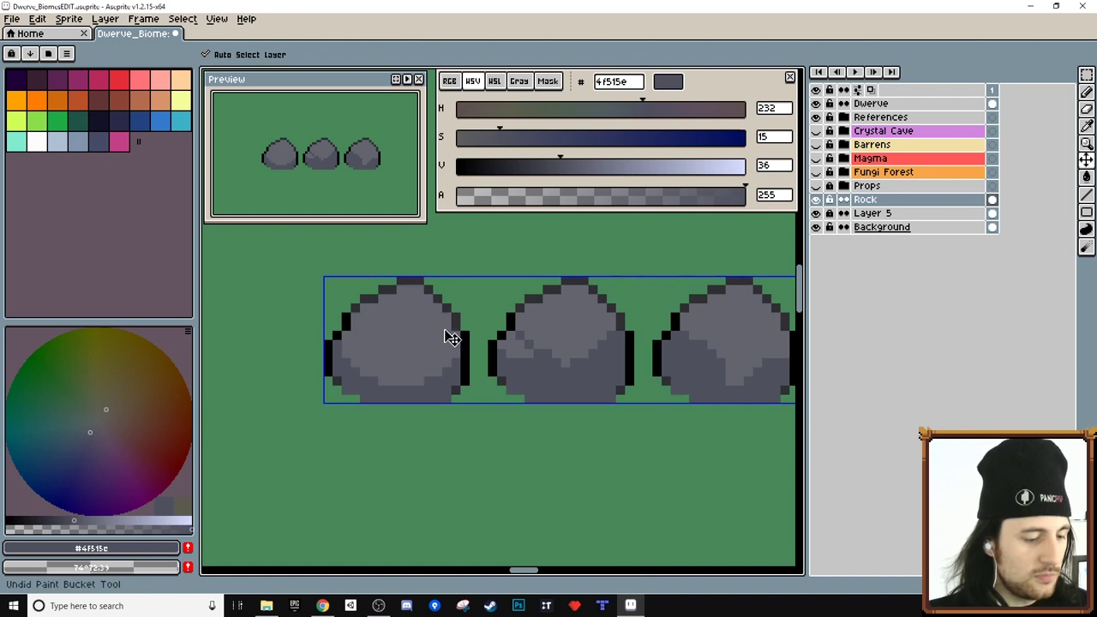
key(b)
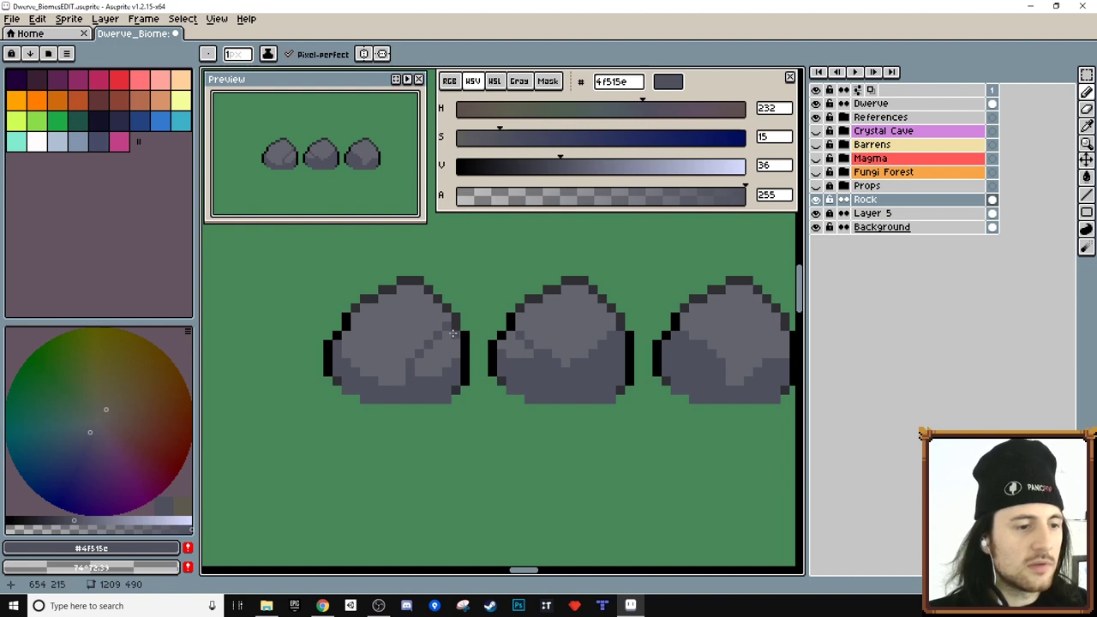
drag(527, 396, 554, 404)
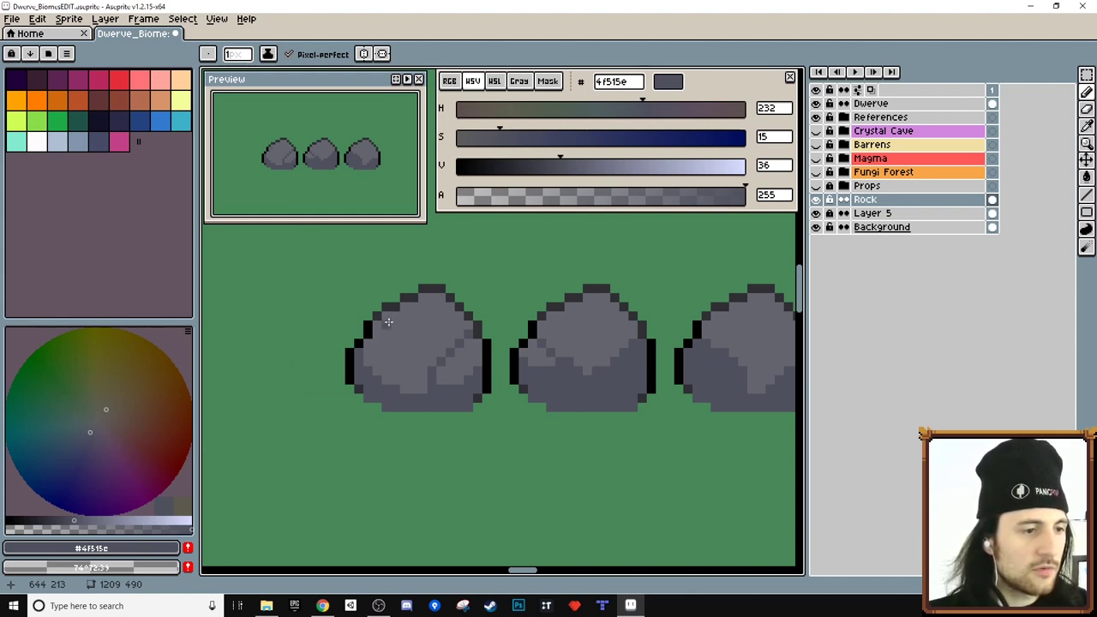
drag(380, 325, 419, 367)
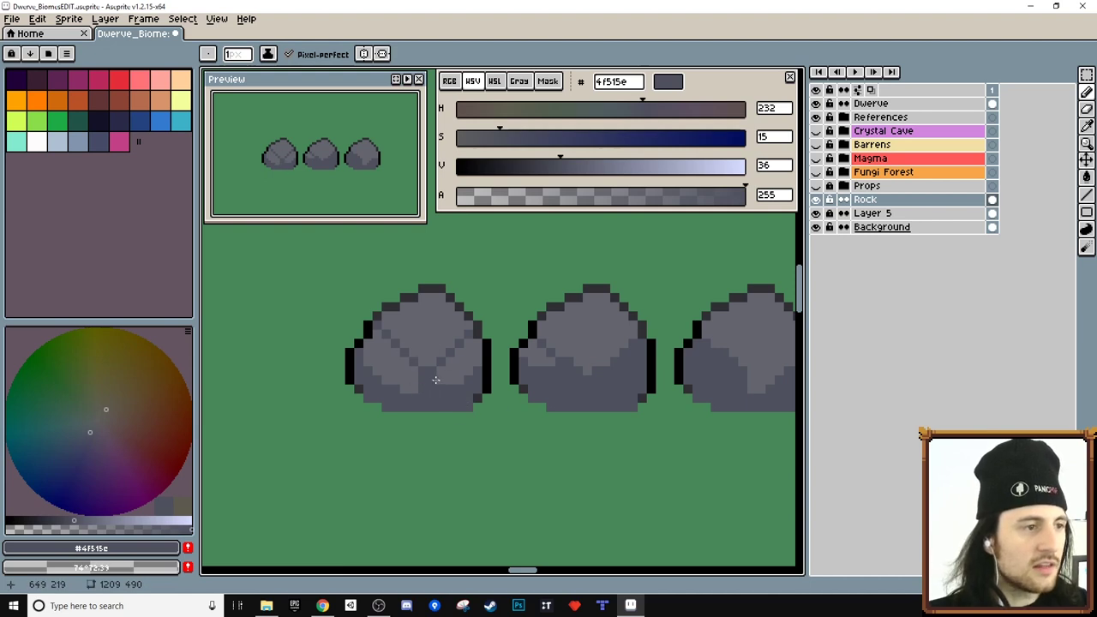
Step: Add a small #63646e highlight below the first rock's creases, and cover the stray light pixels along its base with #4f515e
scroll(413, 387, up, 1)
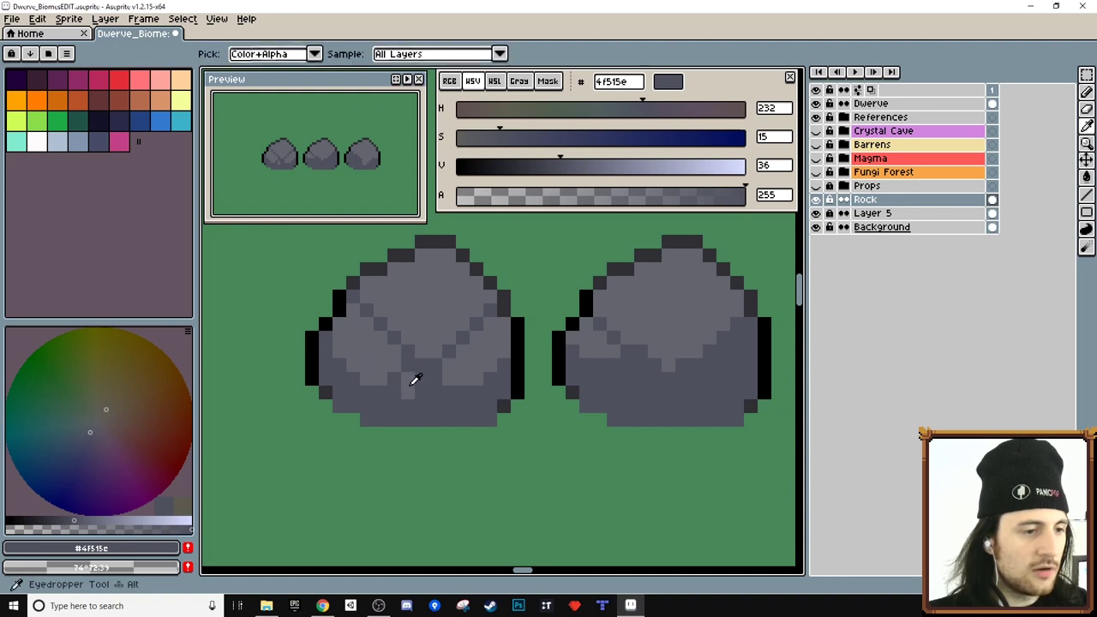
alt+click(409, 386)
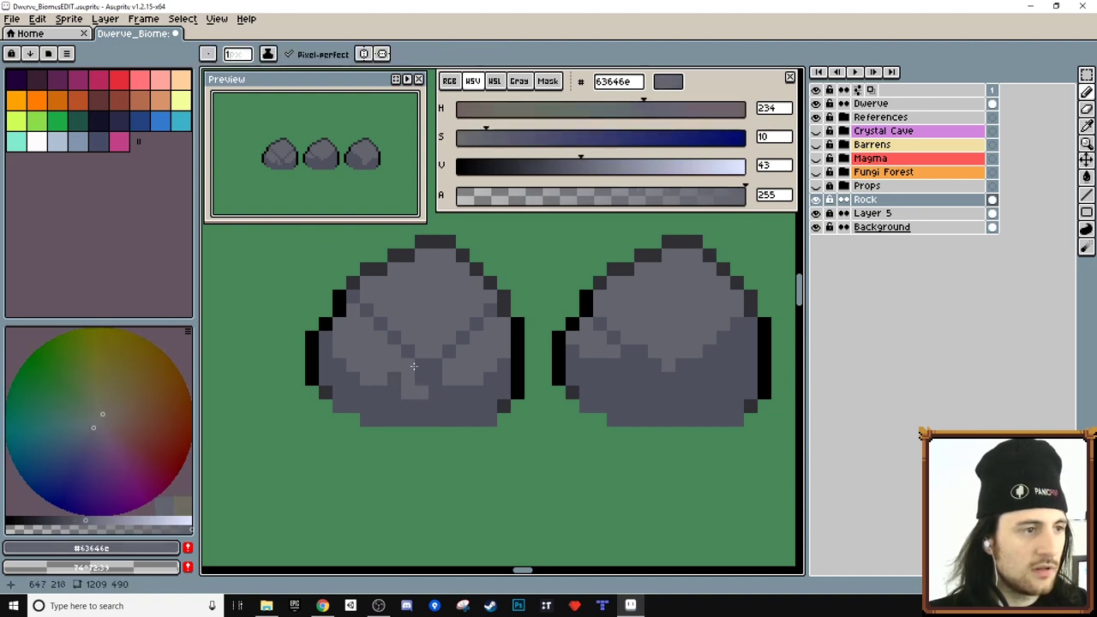
scroll(309, 172, up, 2)
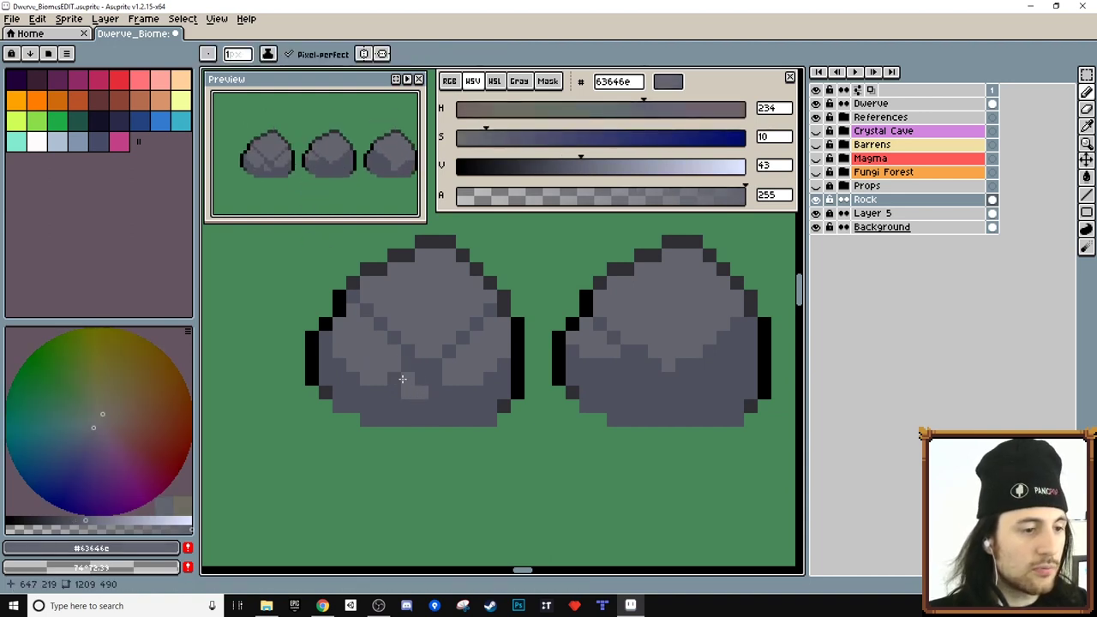
click(420, 419)
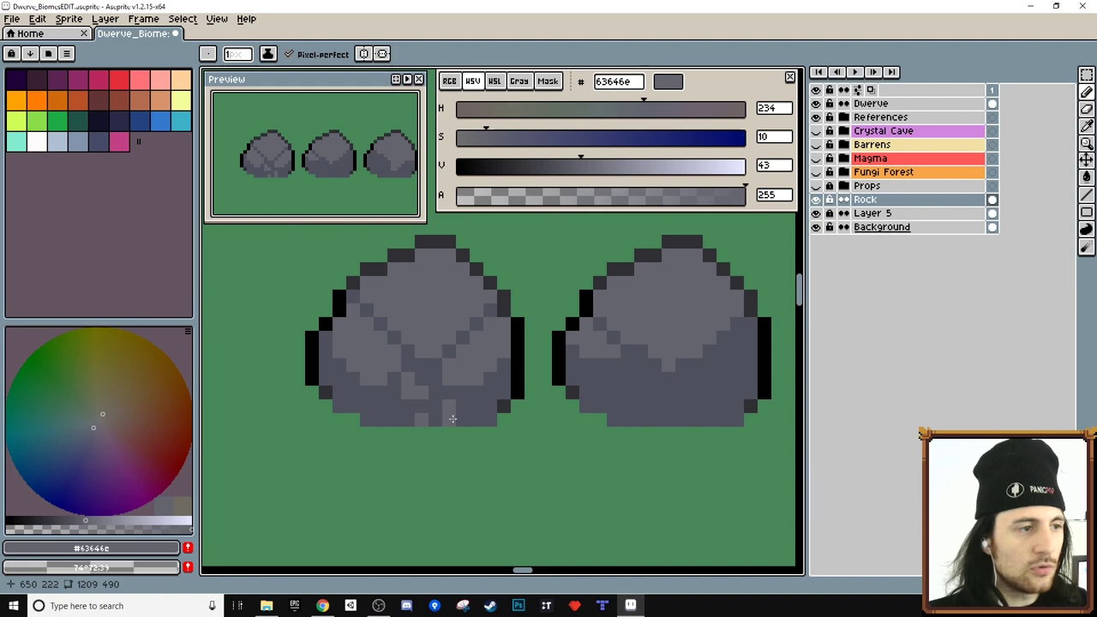
alt+click(471, 408)
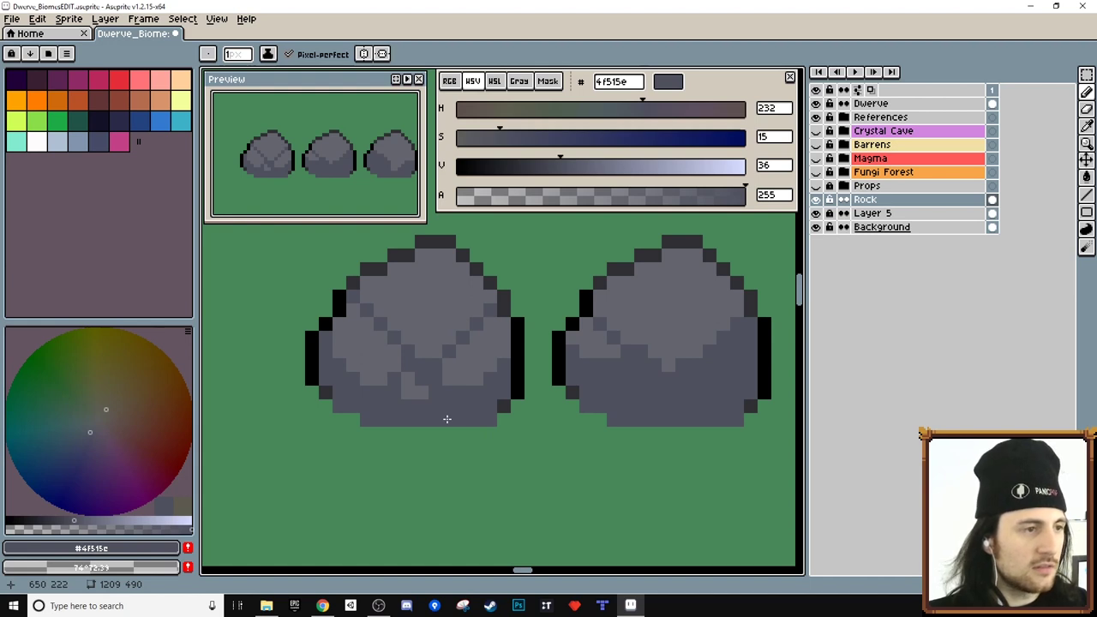
Step: Sample #63646e and add a small stepped highlight inside the shaded right side of the second rock
drag(550, 409, 414, 415)
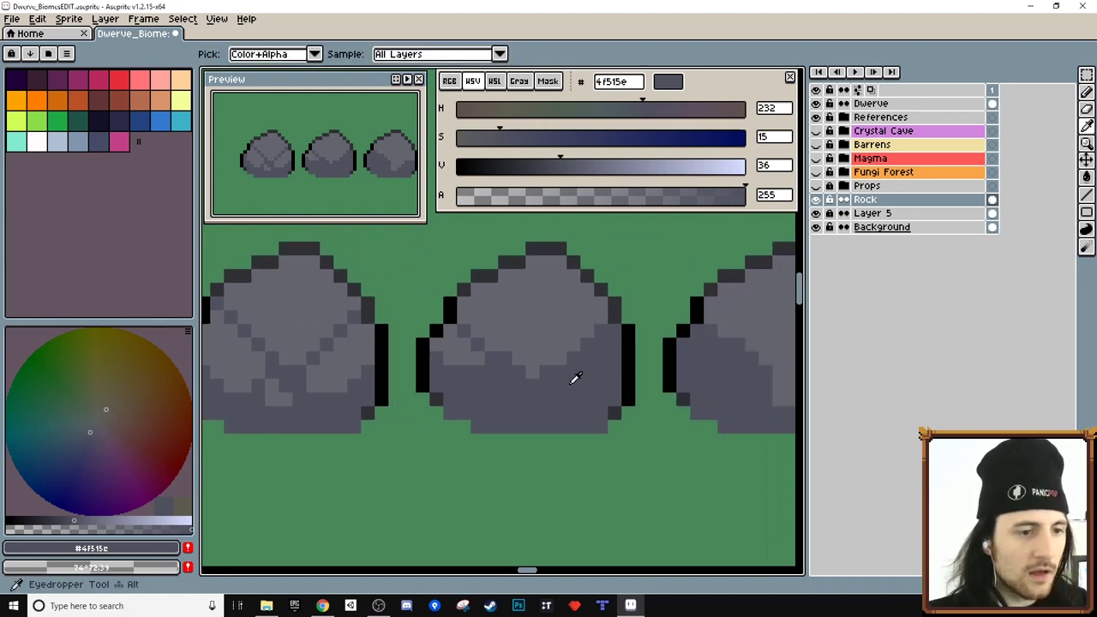
alt+click(516, 362)
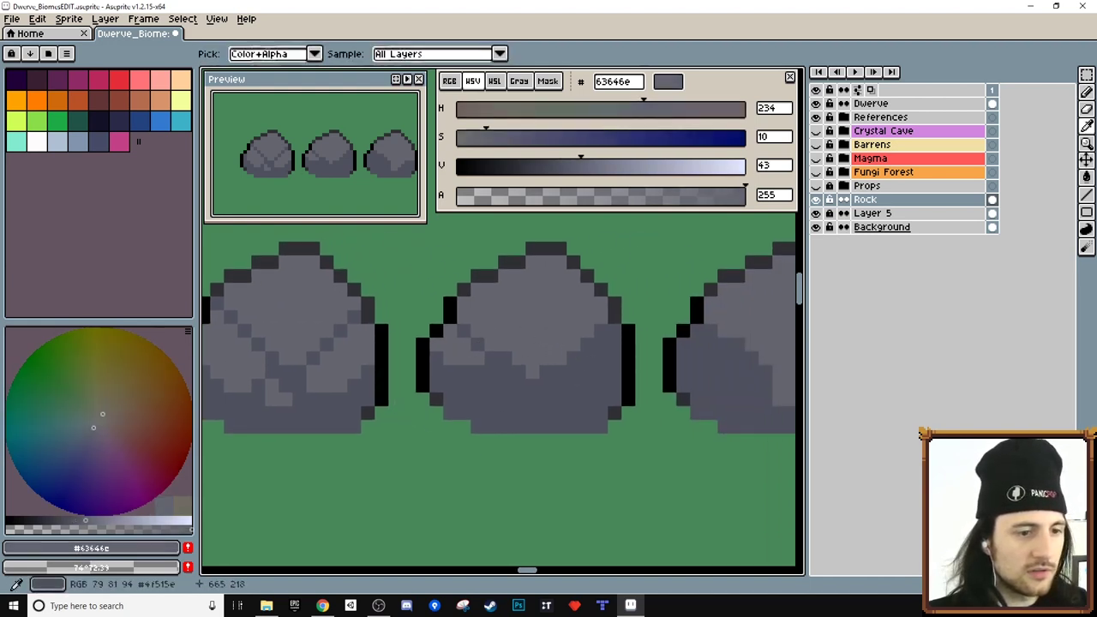
click(596, 359)
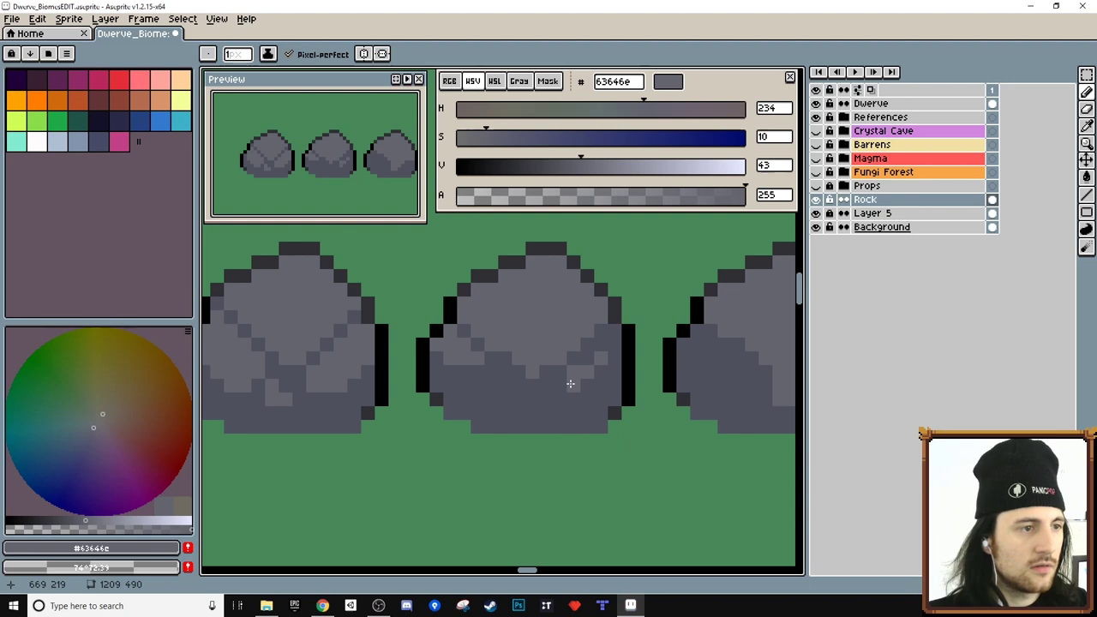
Step: Add a small diagonal #63646e highlight inside the shaded left side of the third rock
scroll(618, 453, down, 1)
drag(656, 446, 540, 438)
scroll(584, 403, up, 1)
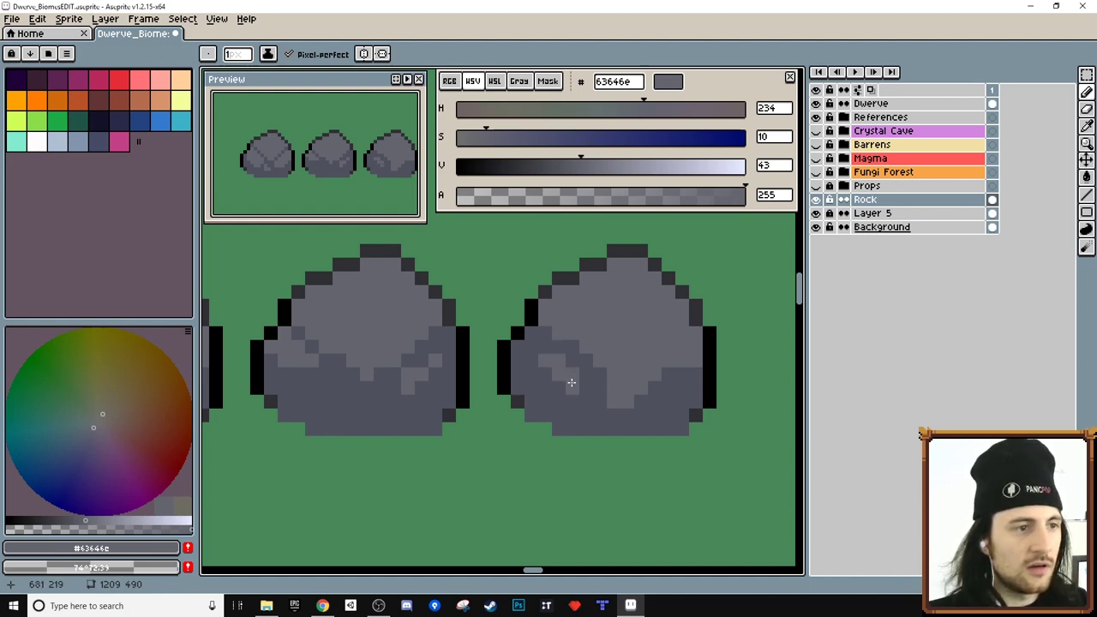
Step: Sample #4f515e and draw a stepped crease across the third rock from its upper right edge down toward the shaded base
scroll(568, 368, down, 2)
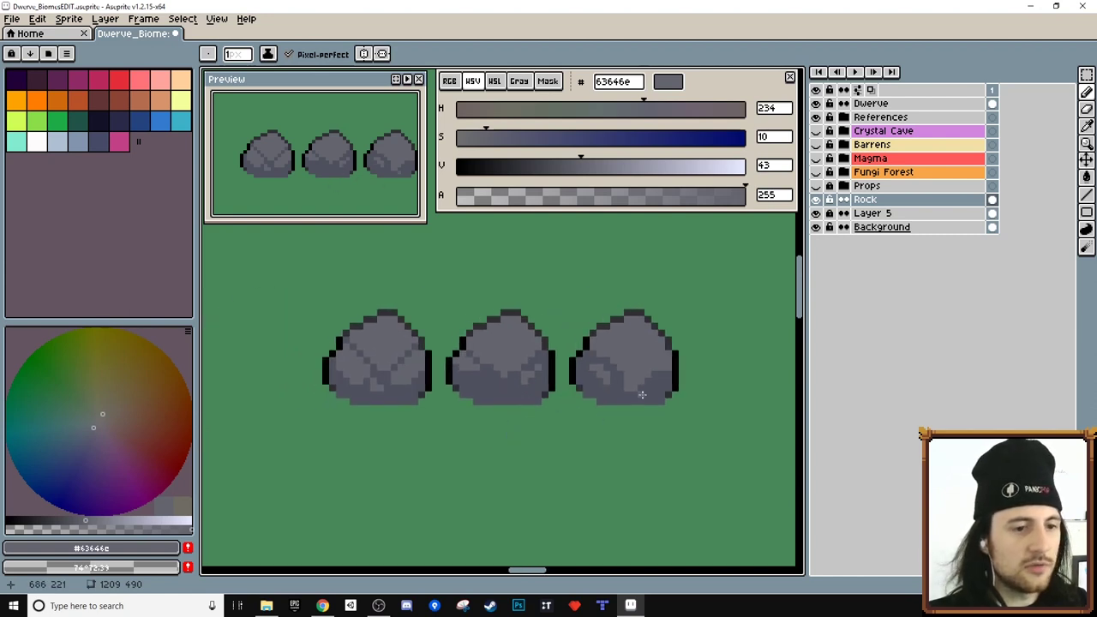
scroll(640, 406, up, 2)
alt+click(662, 356)
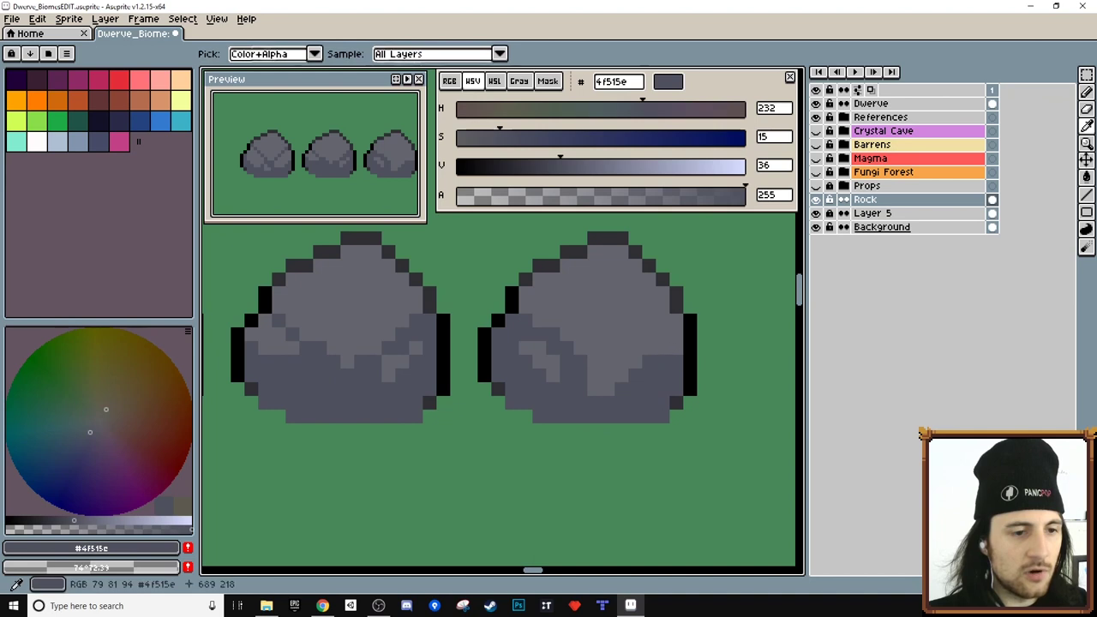
mouse_move(647, 295)
mouse_down()
mouse_move(631, 316)
mouse_move(635, 346)
mouse_up()
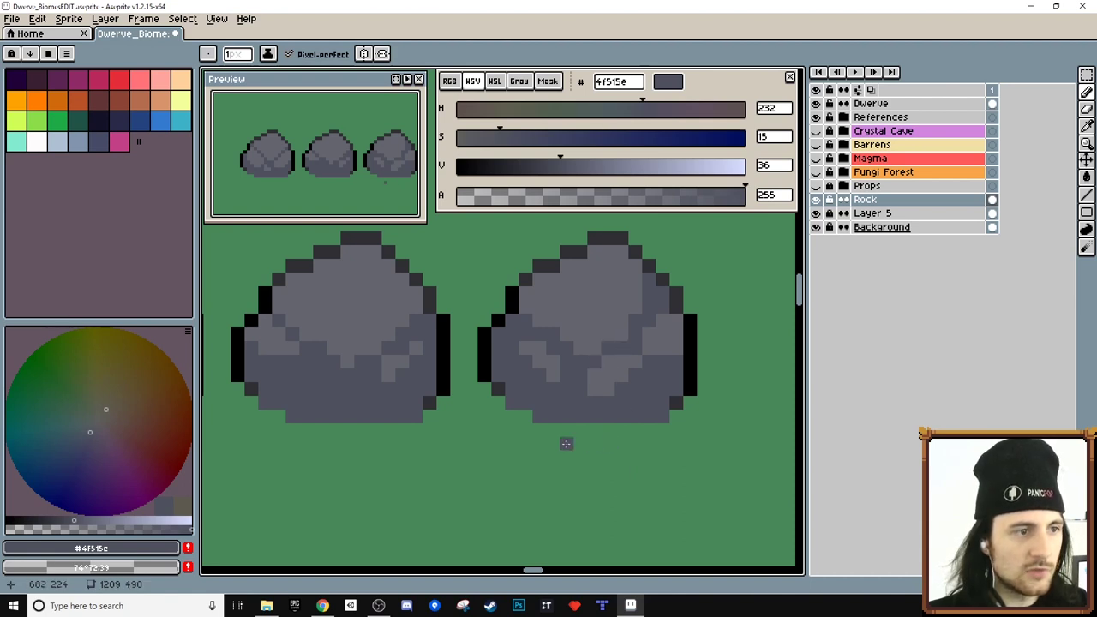
scroll(512, 442, down, 2)
drag(511, 443, 610, 407)
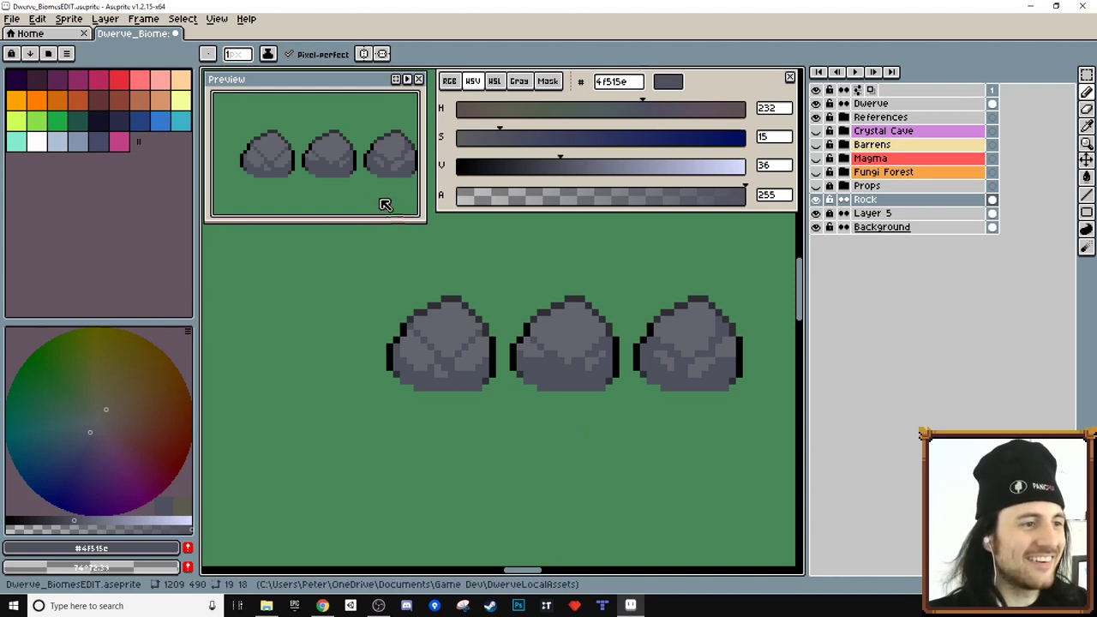
drag(376, 190, 350, 181)
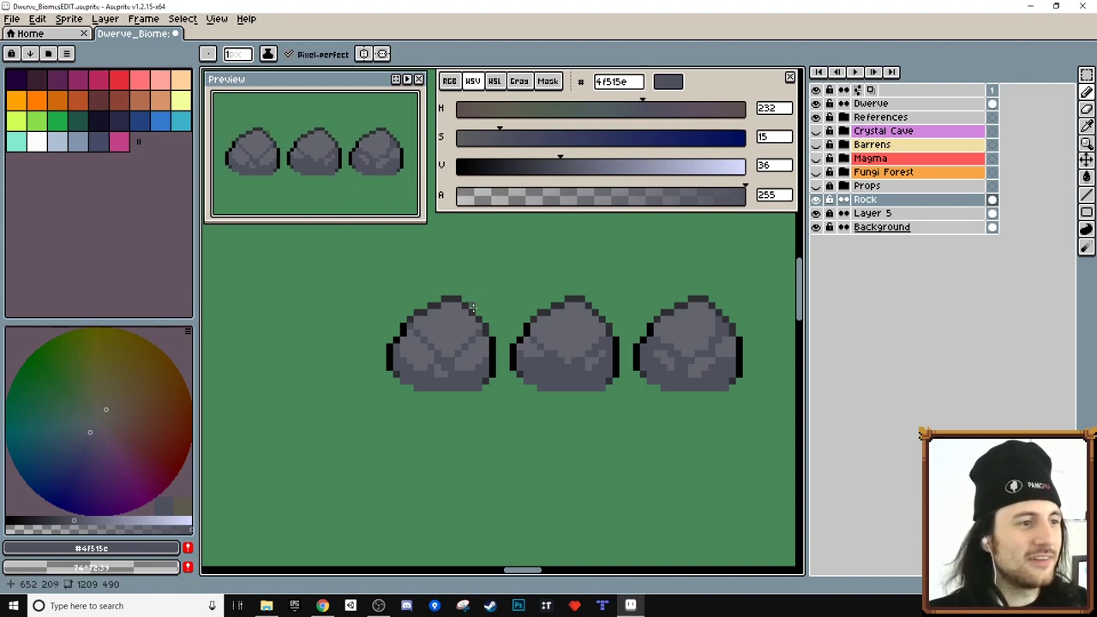
Step: Sample #63646e and add a single-pixel highlight in the shaded lower left of the second rock
alt+click(575, 380)
scroll(570, 379, up, 1)
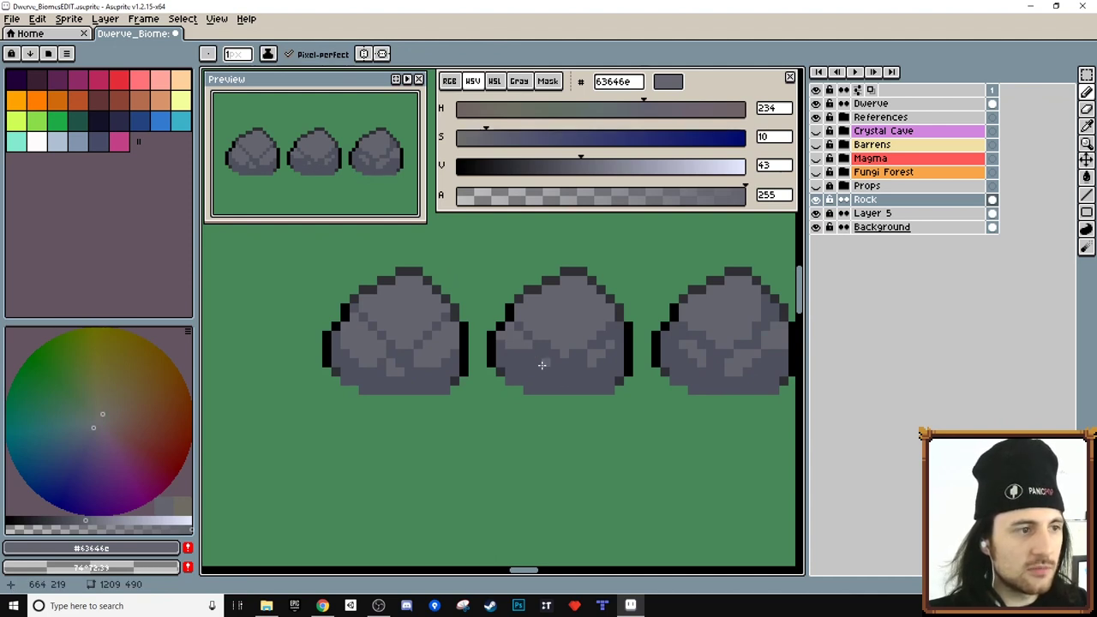
scroll(387, 400, down, 1)
drag(396, 399, 521, 375)
drag(608, 382, 588, 382)
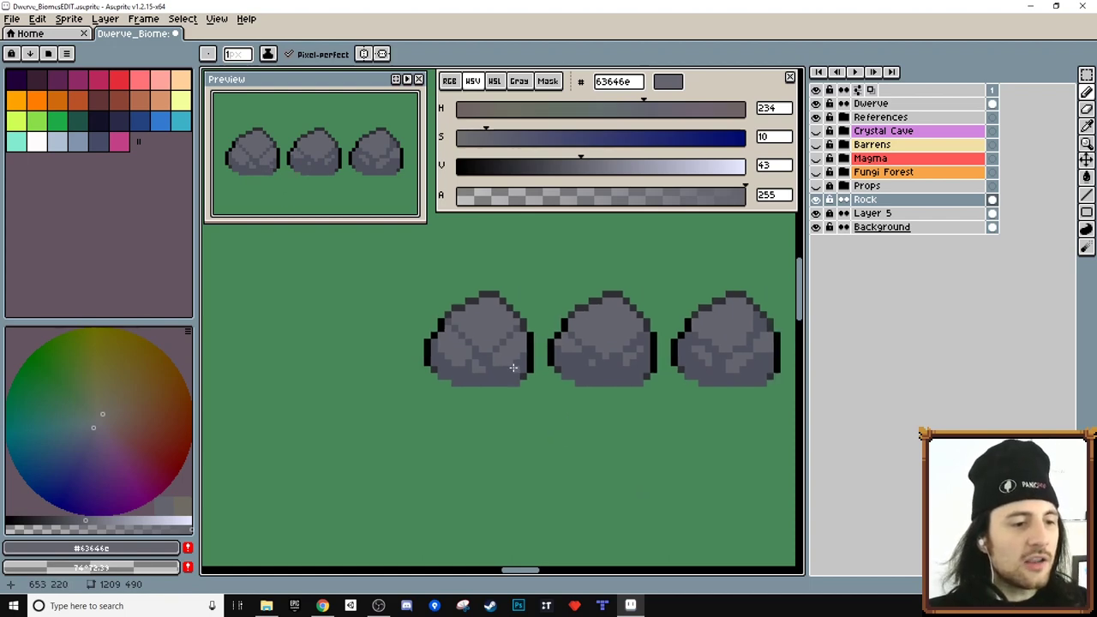
scroll(512, 367, up, 2)
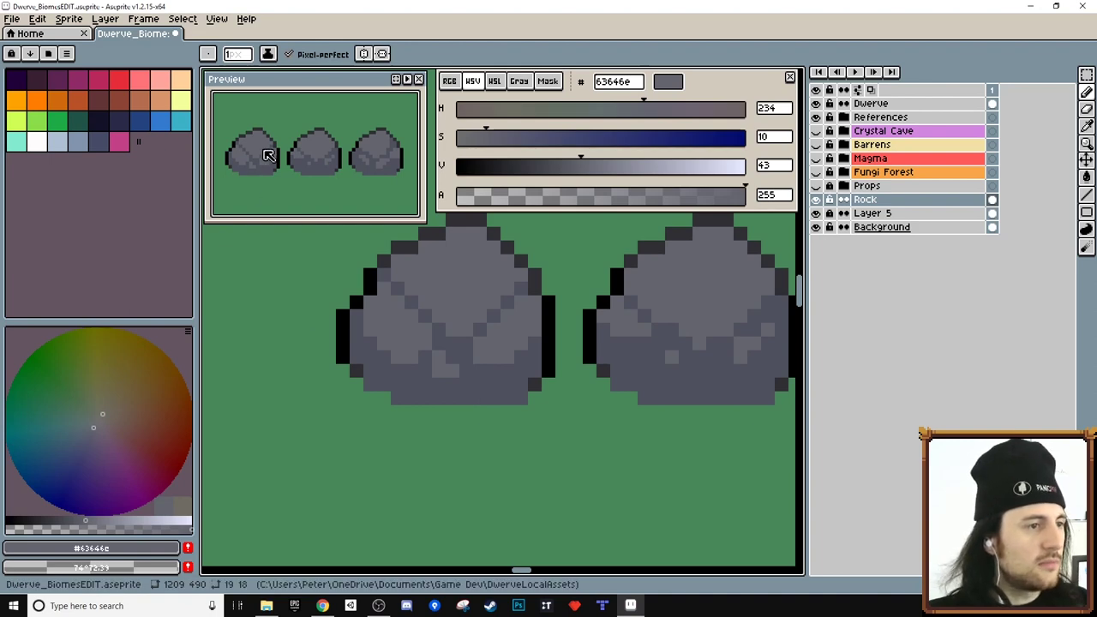
key(i)
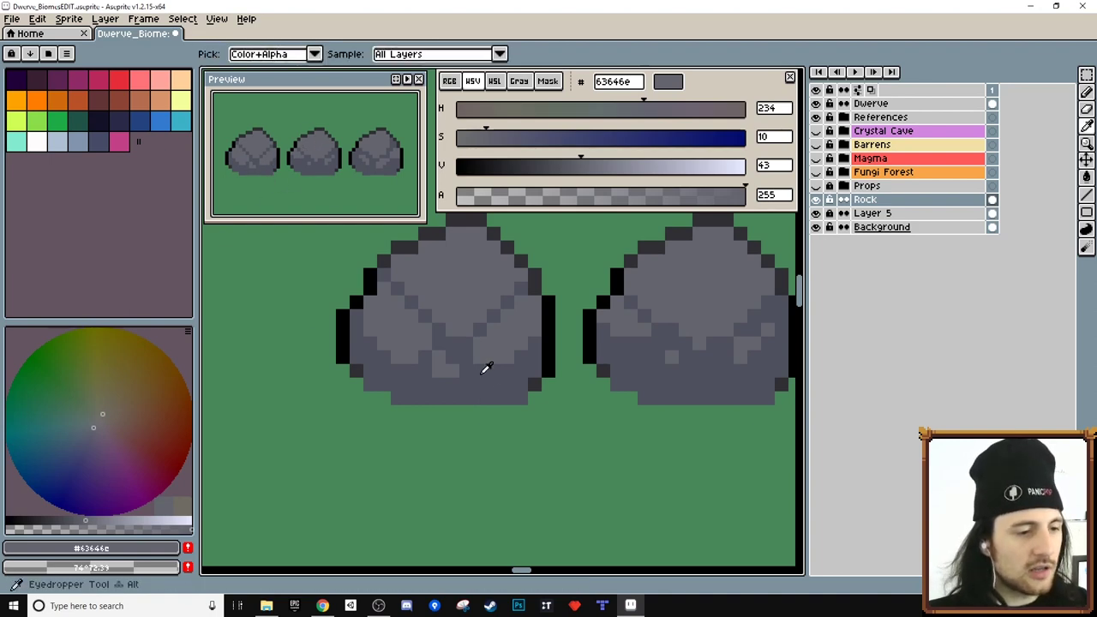
click(390, 255)
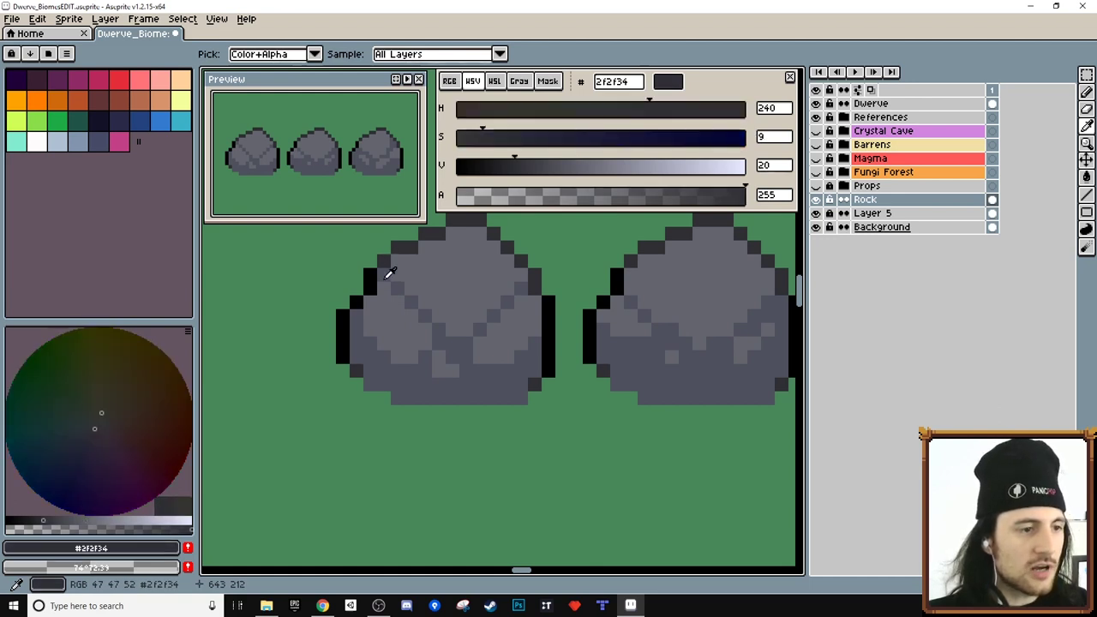
key(b)
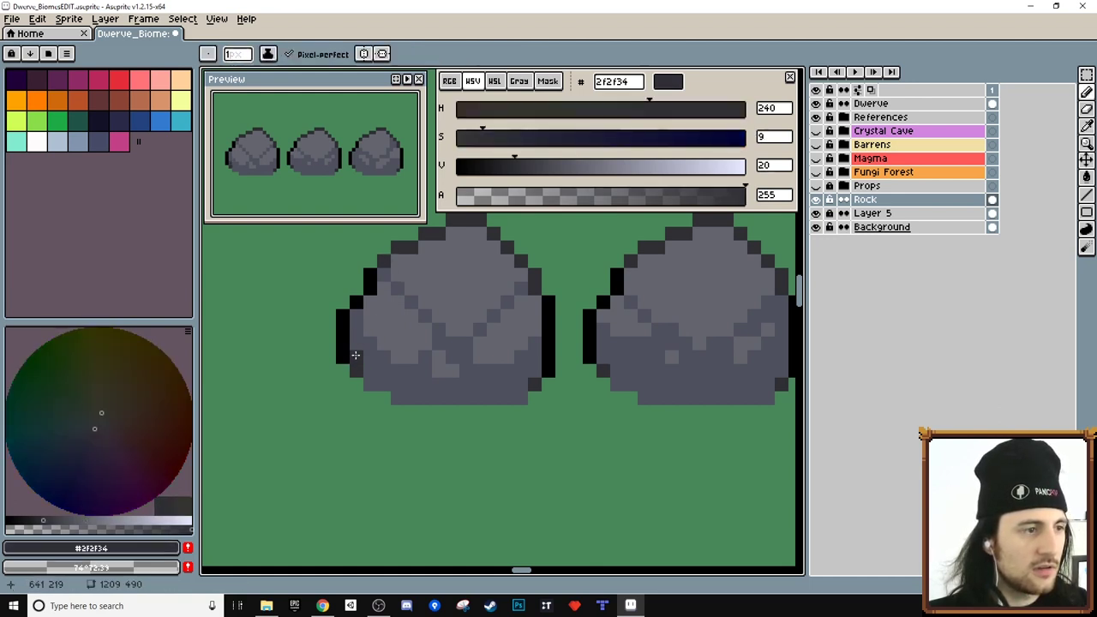
key(ctrl+z)
Step: Mix the shadow color #3f4049 by painting #4f515e at alpha 133 over the first rock's dark lower left outline pixel, and sample it
key(alt)
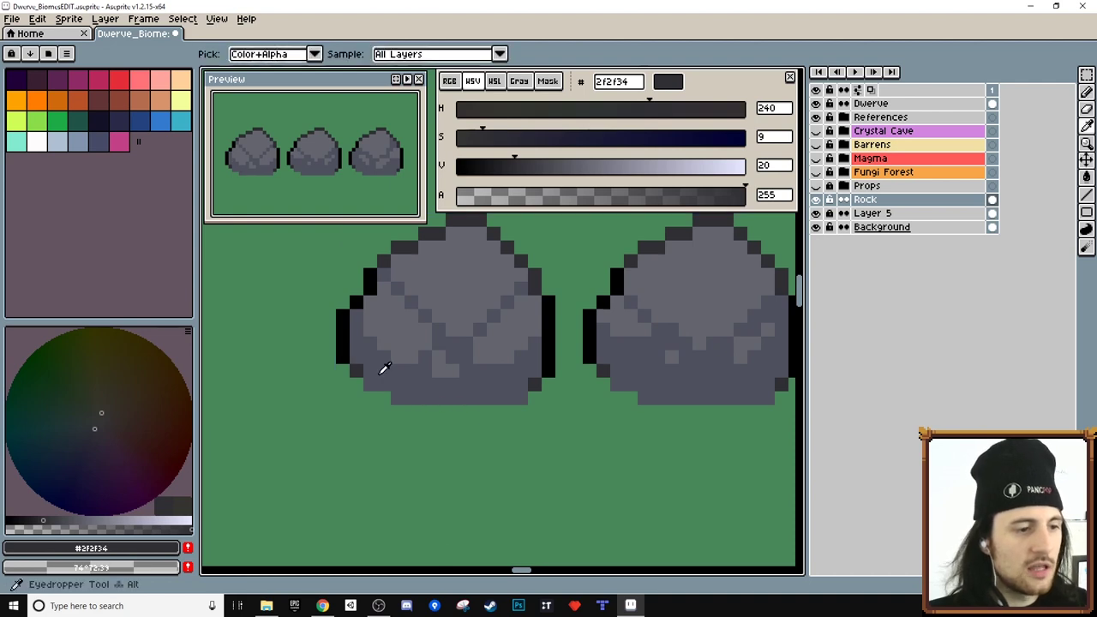
click(383, 367)
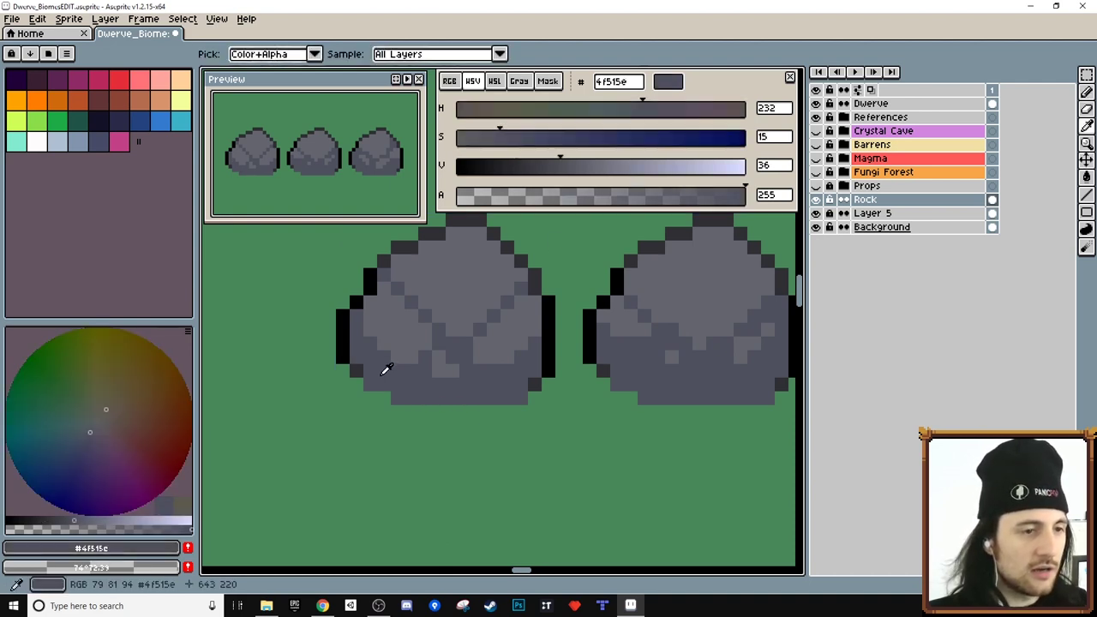
click(610, 198)
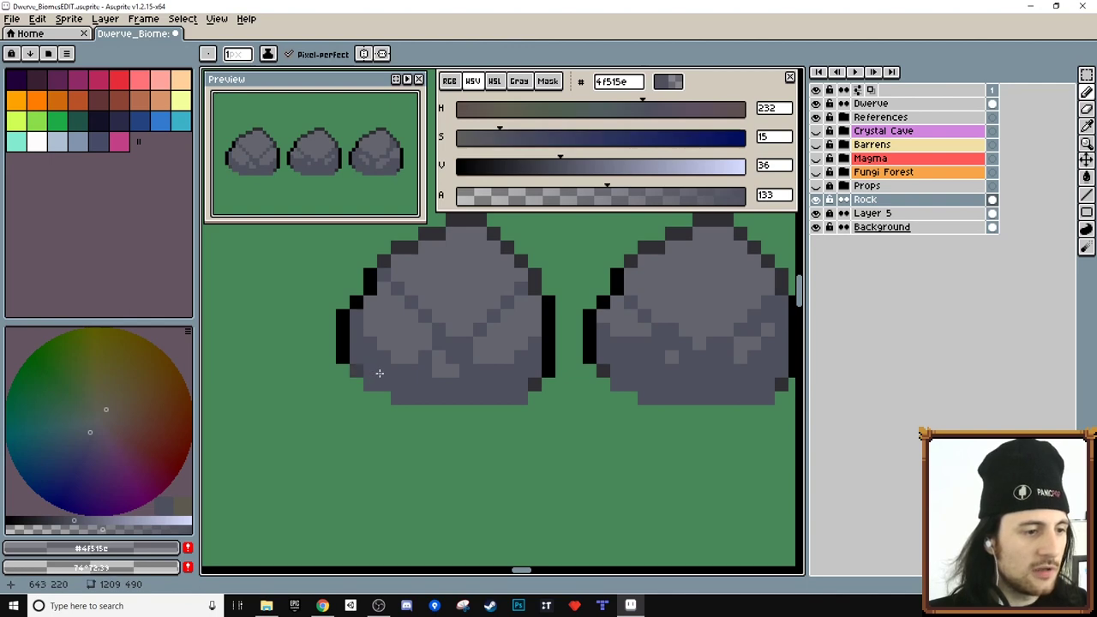
key(alt)
click(361, 368)
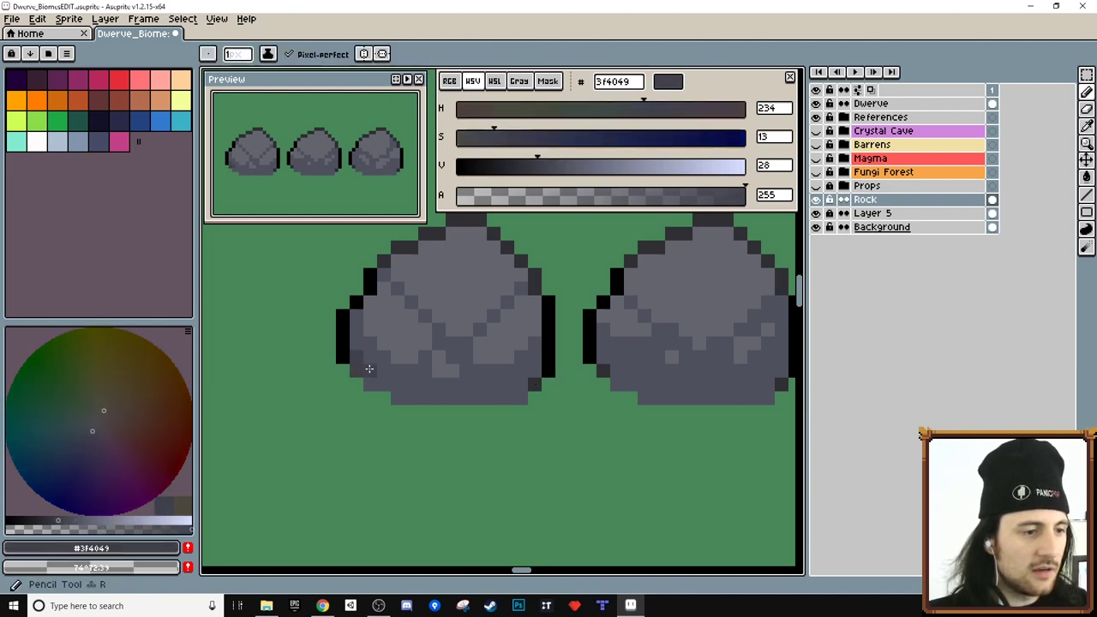
Step: Paint #3f4049 shadows along the first rock's base, lower edges and crease junction, and touch up its upper left crease with #4f515e
alt+click(363, 368)
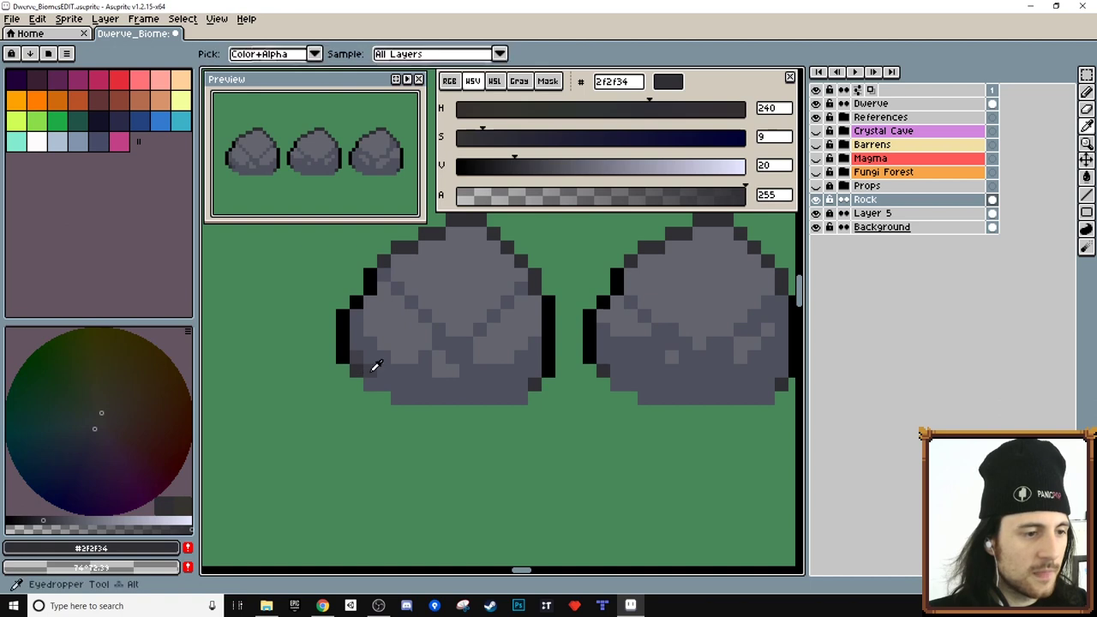
alt+click(377, 382)
drag(392, 392, 508, 399)
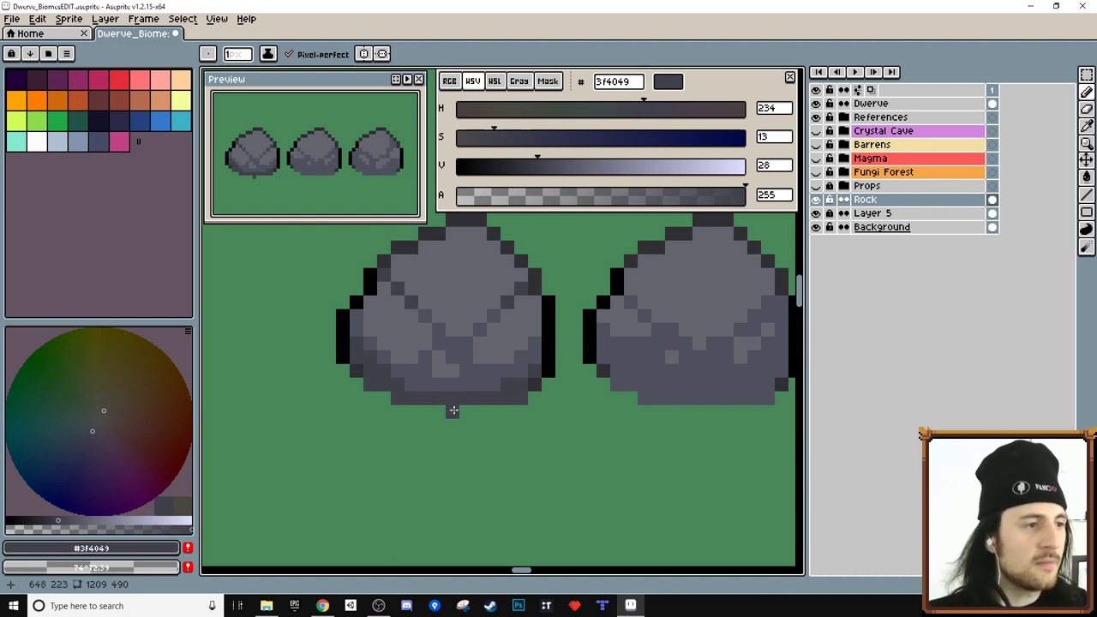
click(452, 343)
click(462, 344)
click(464, 356)
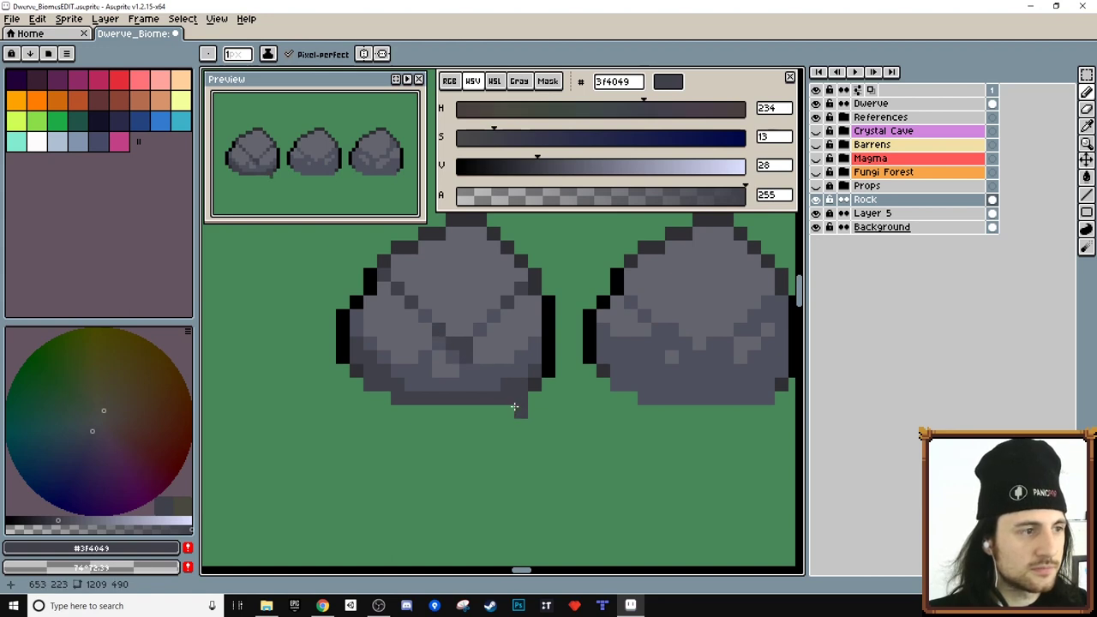
alt+click(421, 304)
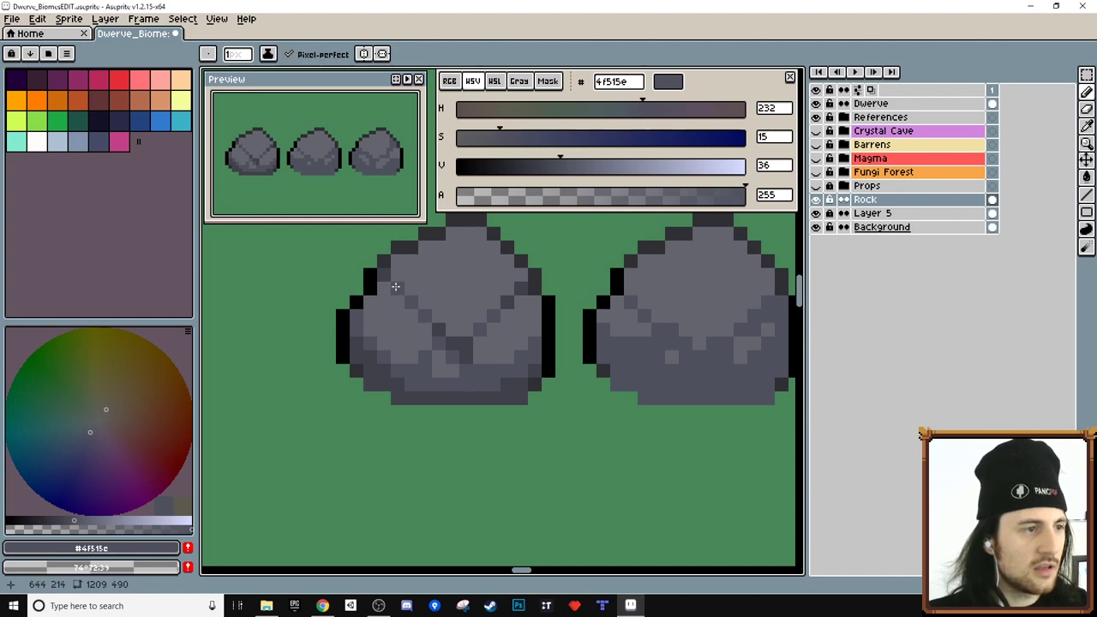
alt+click(445, 327)
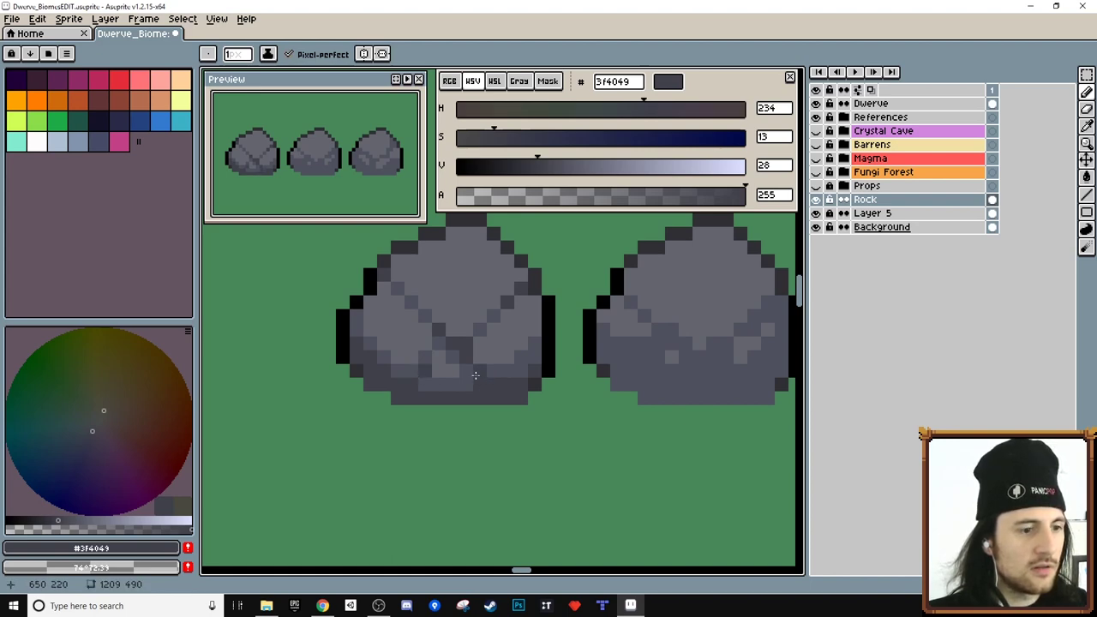
Step: Shade the second rock's base and lower corners with #3f4049, and add a vertical shadow crease through its lower left part
drag(625, 362, 470, 360)
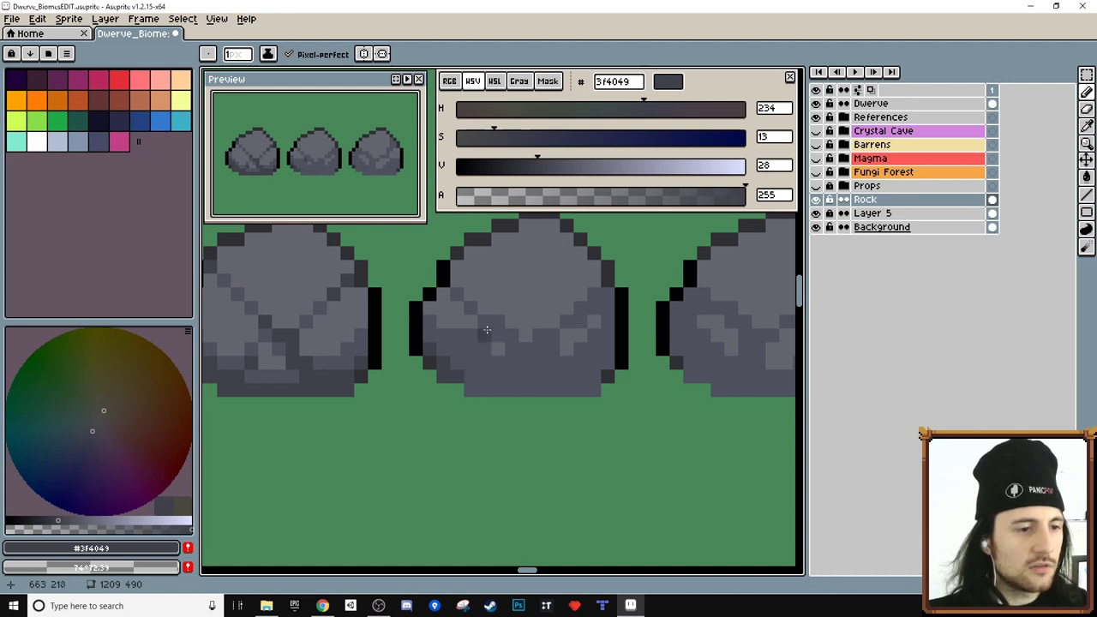
drag(485, 344, 481, 363)
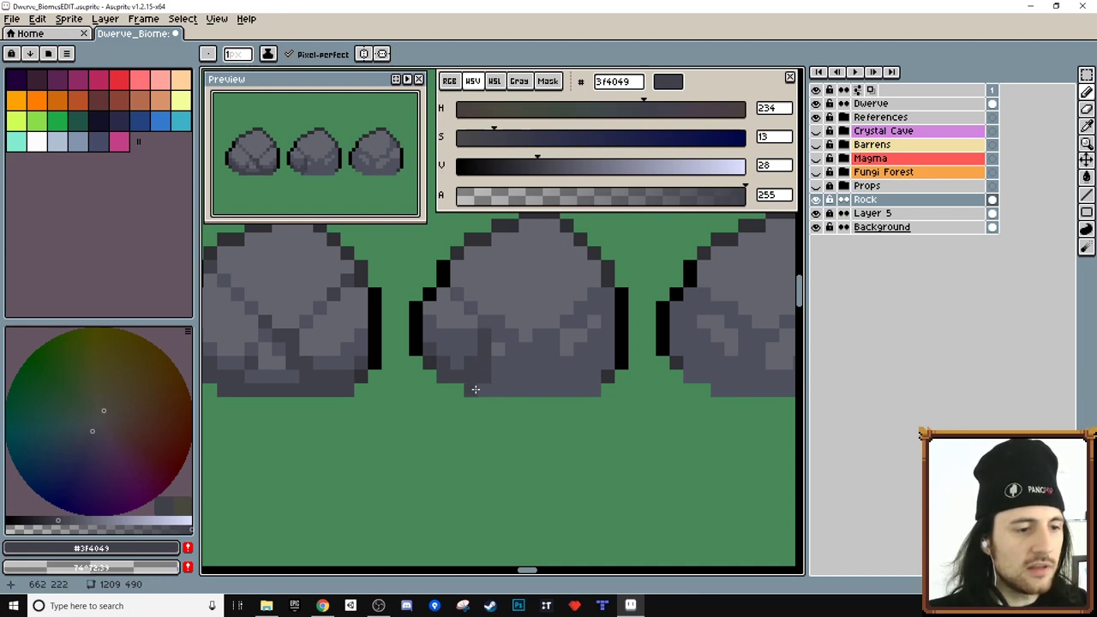
drag(475, 390, 590, 390)
click(591, 376)
click(606, 365)
click(581, 377)
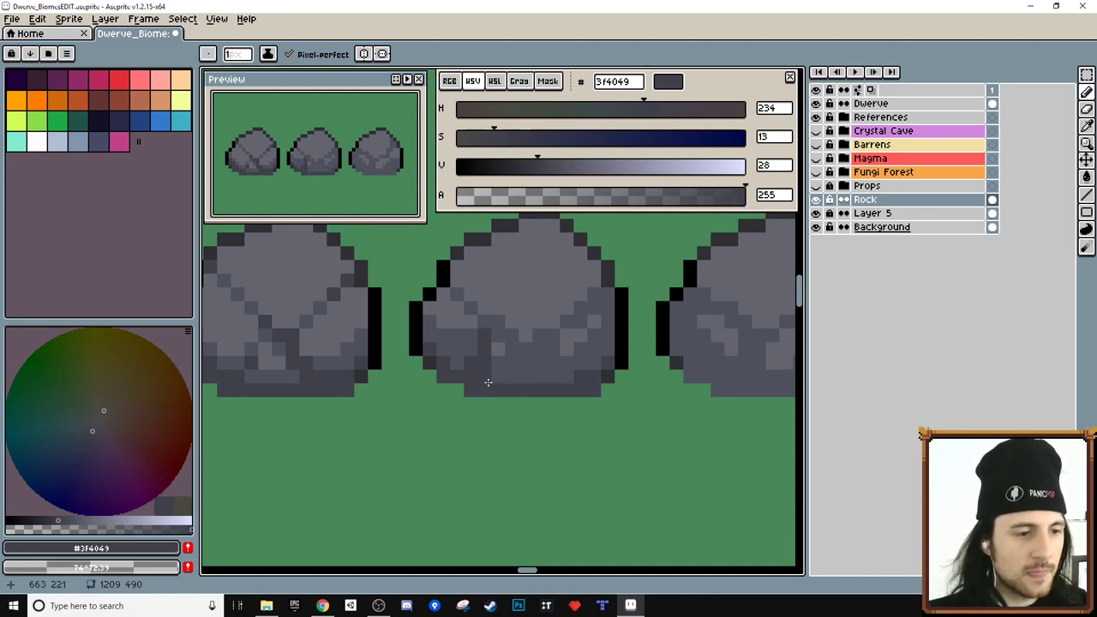
Step: Paint a stepped #3f4049 shadow in the middle of the second rock's lower half, beside the right highlight
click(531, 362)
click(537, 361)
click(539, 352)
click(551, 348)
click(552, 337)
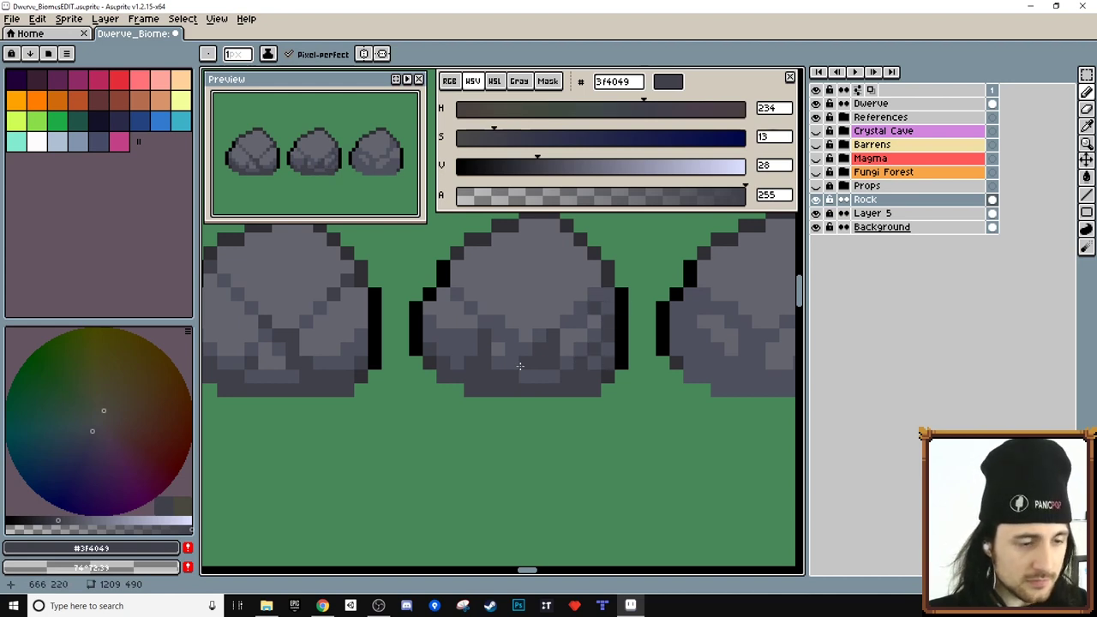
click(524, 266)
click(512, 280)
drag(520, 294, 543, 294)
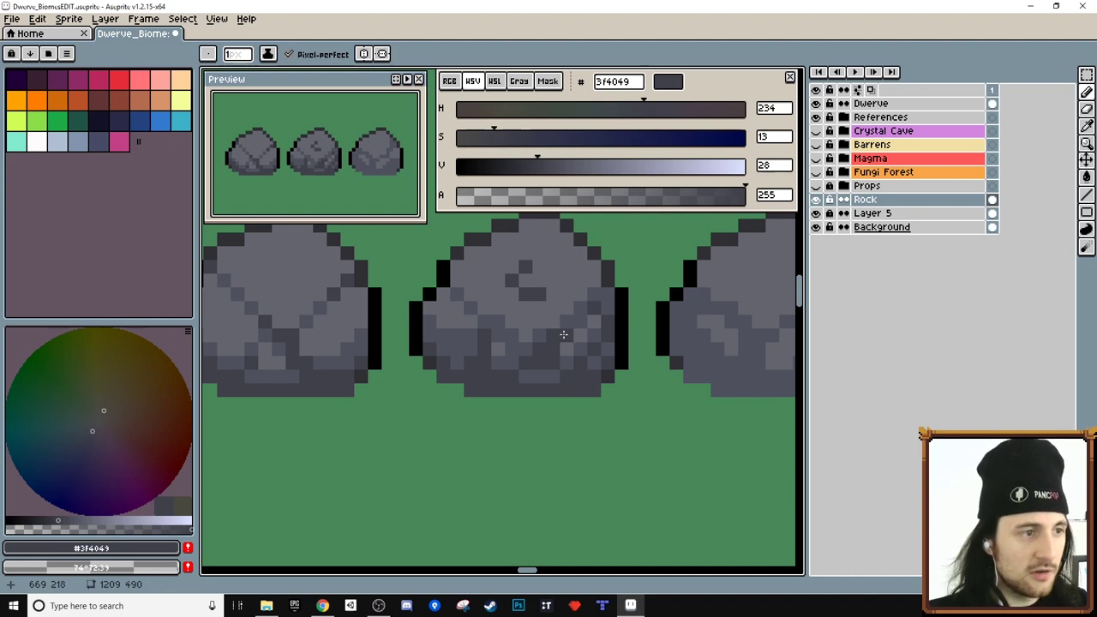
alt+click(545, 293)
click(524, 294)
click(511, 280)
click(524, 267)
alt+click(502, 335)
click(512, 253)
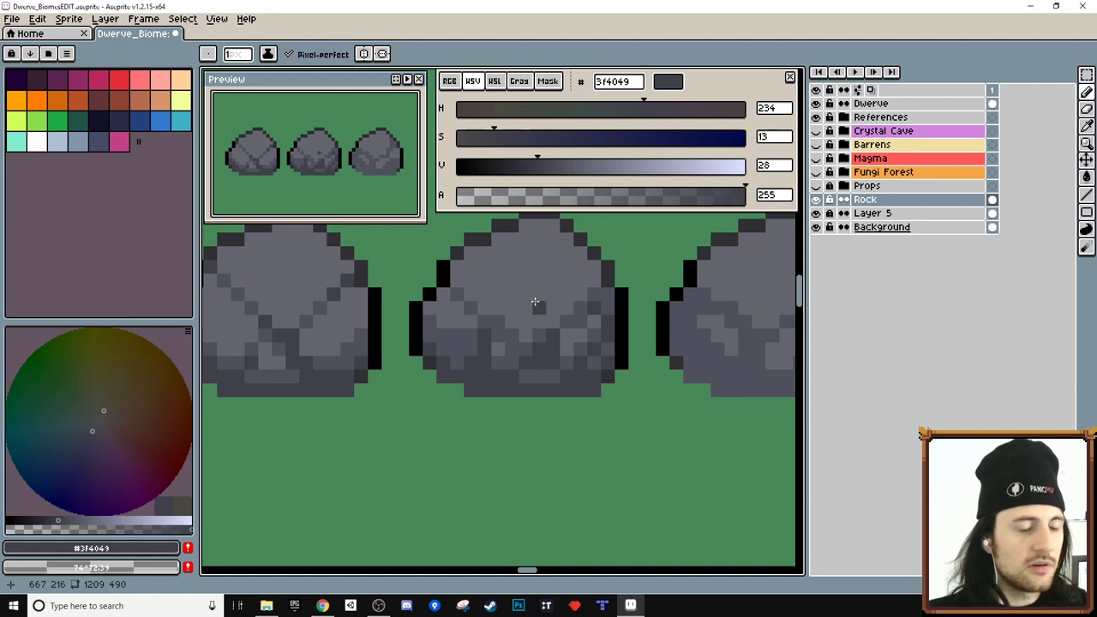
Step: Shade the third rock's bottom row and lower corners with #3f4049
scroll(496, 302, left, 2)
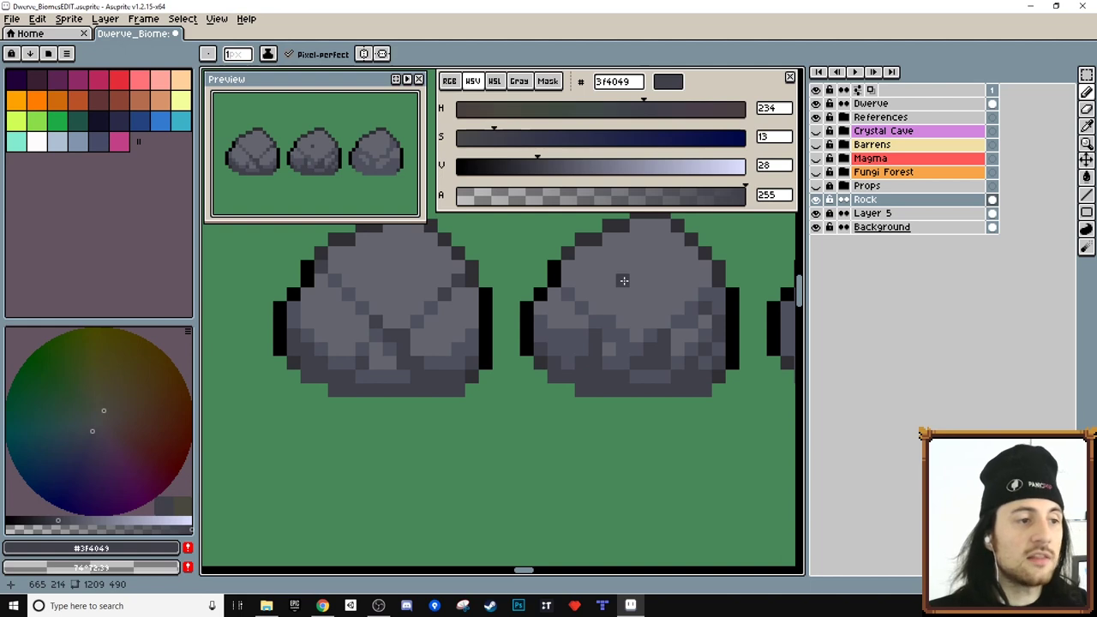
mouse_move(678, 362)
mouse_down()
mouse_move(612, 358)
mouse_move(600, 344)
mouse_up()
drag(787, 395, 564, 378)
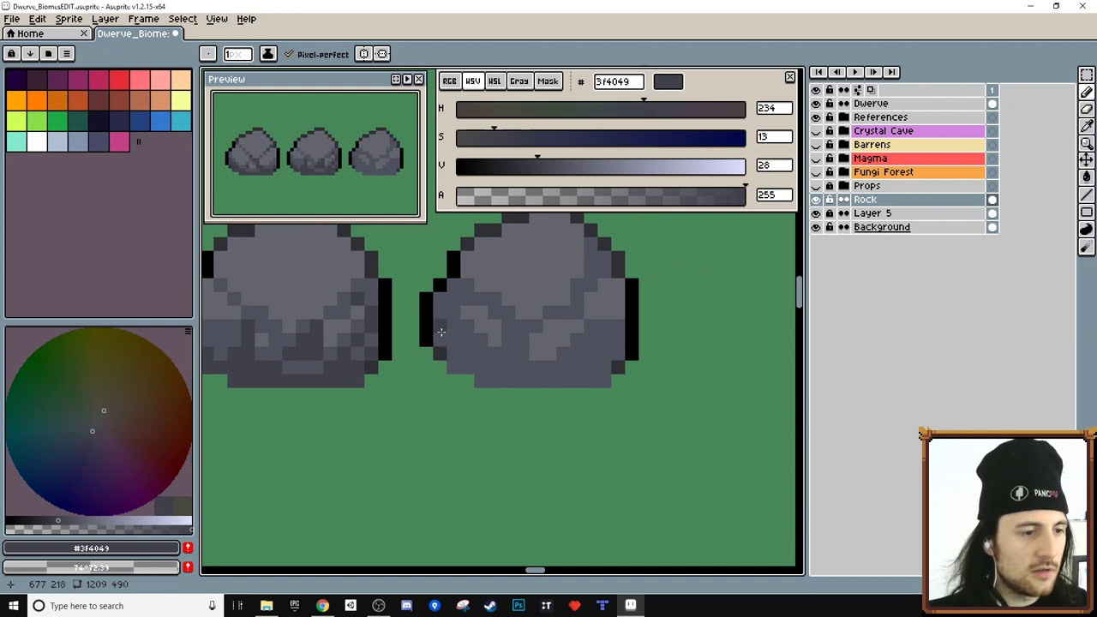
mouse_move(452, 341)
mouse_down()
mouse_move(454, 366)
mouse_move(481, 377)
mouse_move(588, 379)
mouse_move(605, 377)
mouse_move(615, 353)
mouse_move(604, 360)
mouse_up()
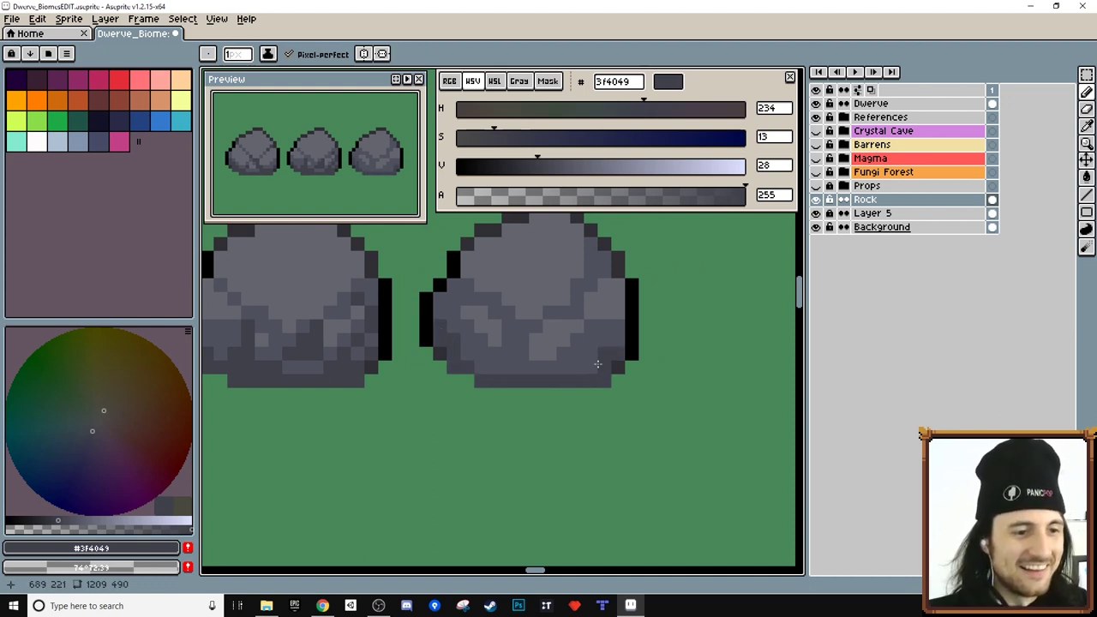
click(480, 366)
Step: Deepen the third rock's diagonal crease with #3f4049 down to the base, and darken its upper left edge
click(534, 327)
click(522, 340)
click(511, 344)
drag(510, 345, 494, 367)
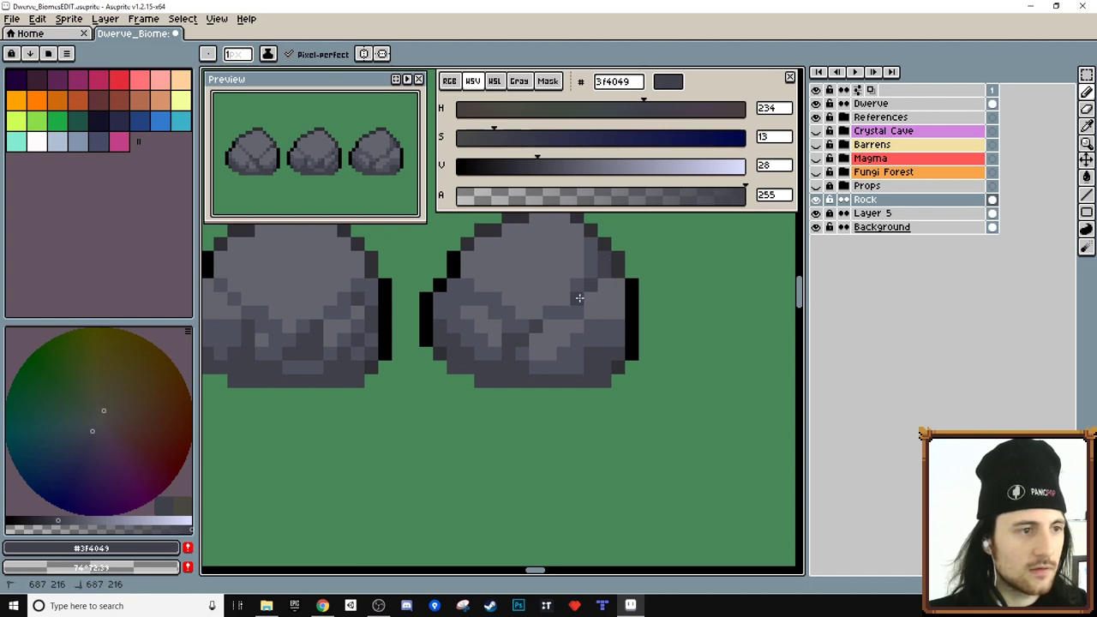
alt+click(484, 297)
click(463, 291)
alt+click(458, 298)
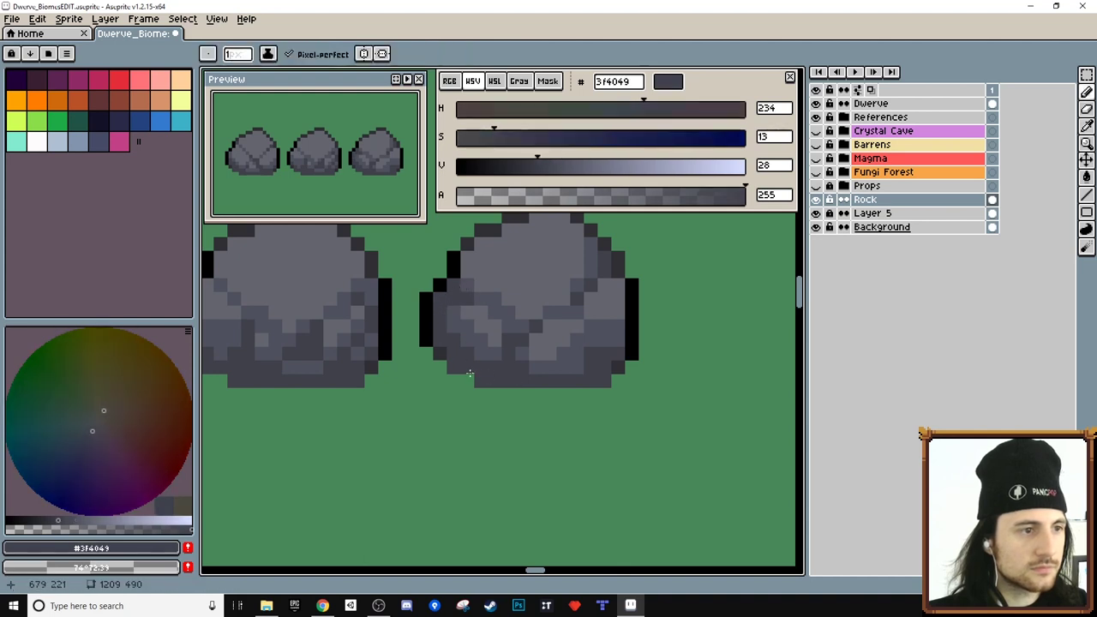
Step: Examine the three shaded rocks side by side at reduced zoom on the canvas and in the preview
scroll(403, 359, down, 1)
drag(334, 356, 458, 365)
alt+click(426, 352)
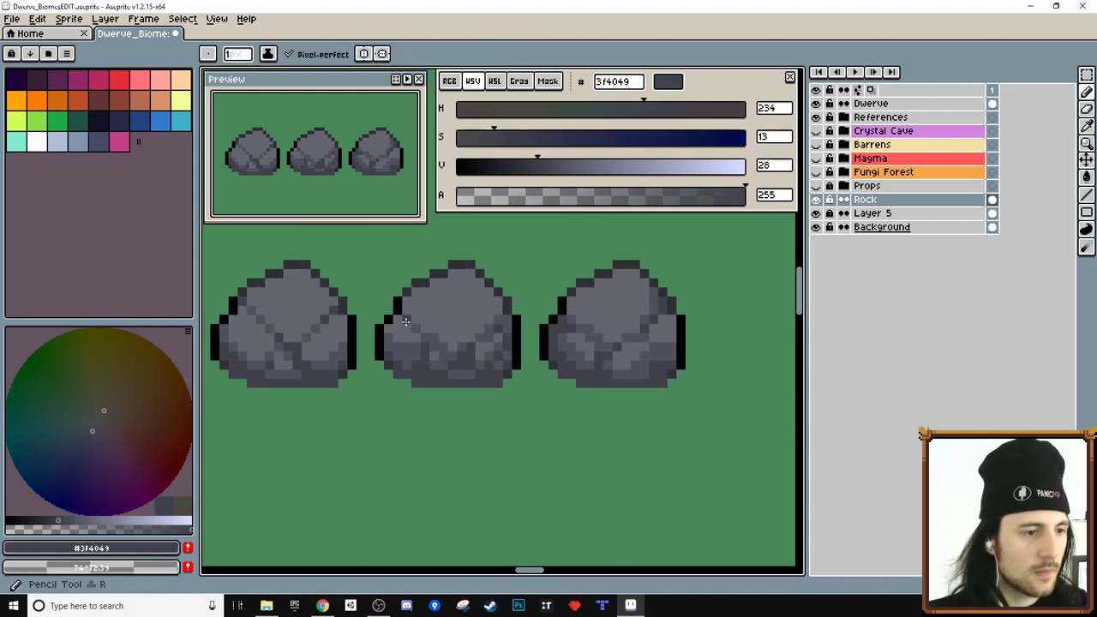
drag(380, 380, 568, 381)
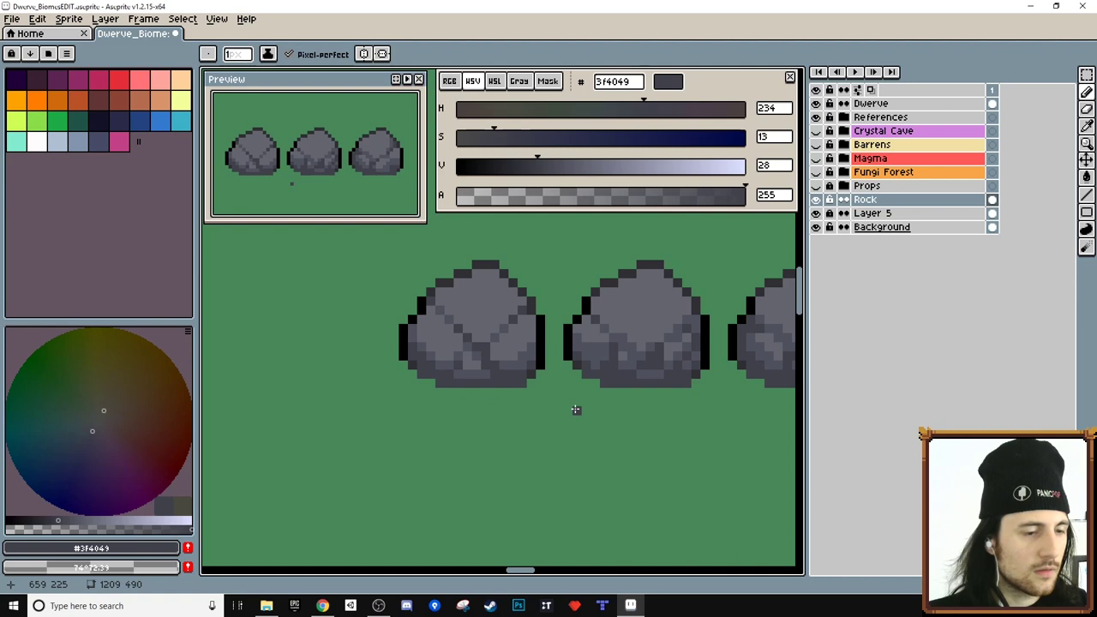
scroll(600, 402, down, 1)
drag(637, 401, 547, 399)
scroll(355, 202, down, 1)
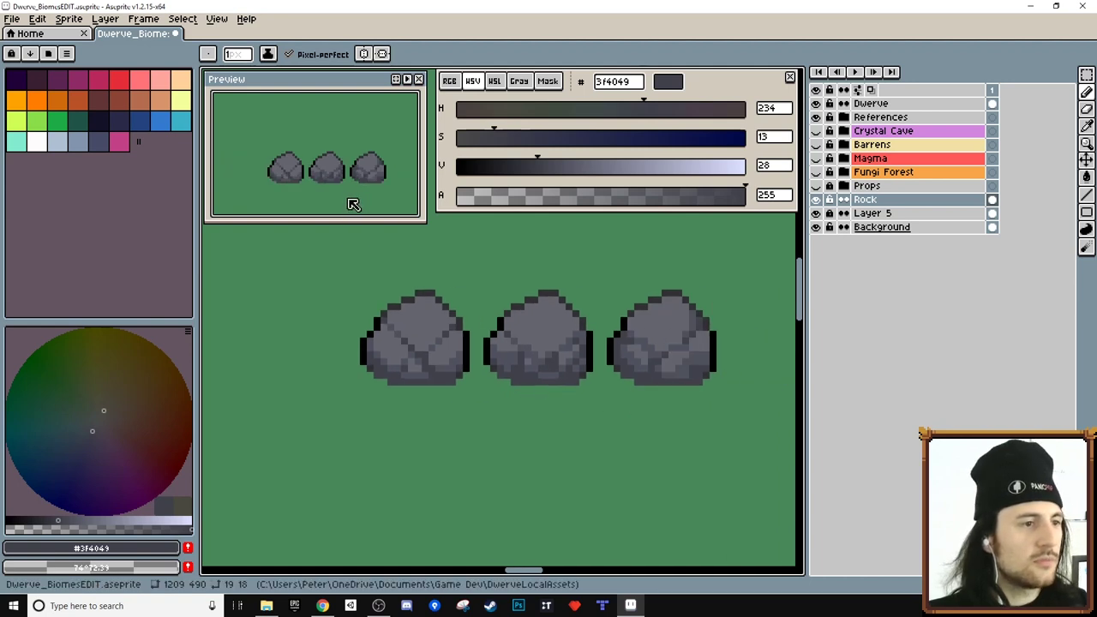
scroll(347, 197, down, 1)
scroll(347, 195, up, 1)
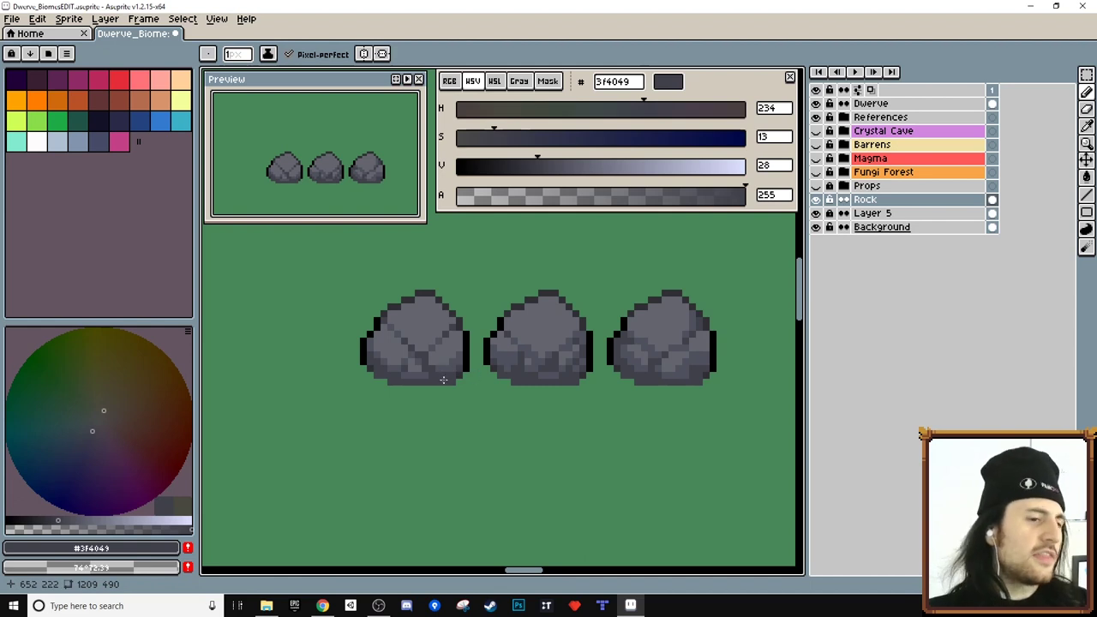
Step: Compare the three shaded rocks with each other and with the dwarf character at different preview zooms
scroll(445, 379, up, 1)
key(alt)
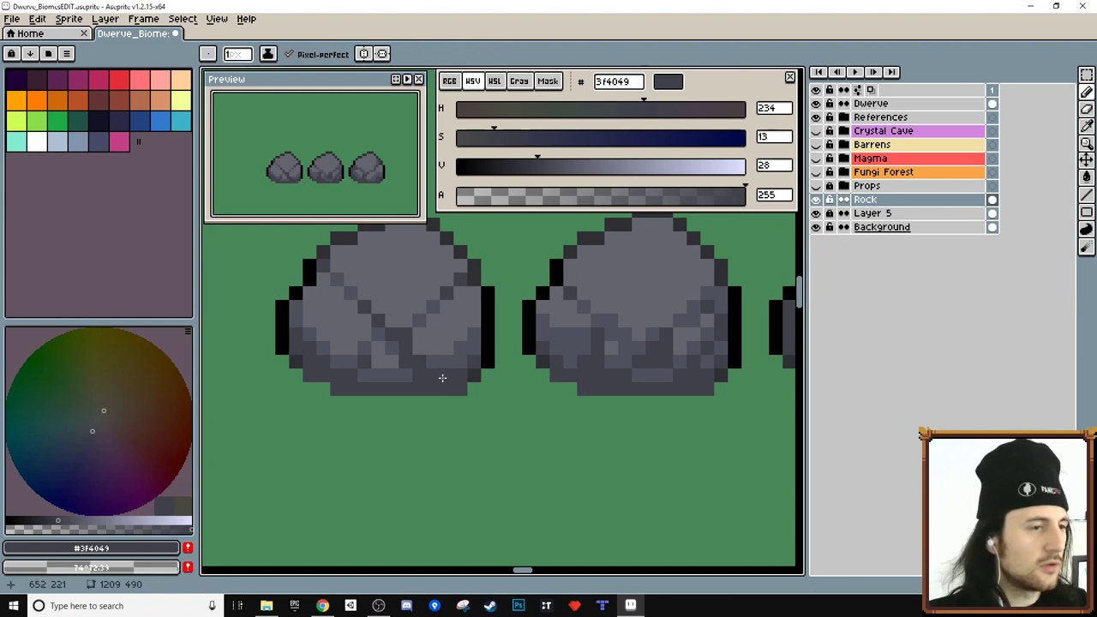
scroll(353, 176, down, 1)
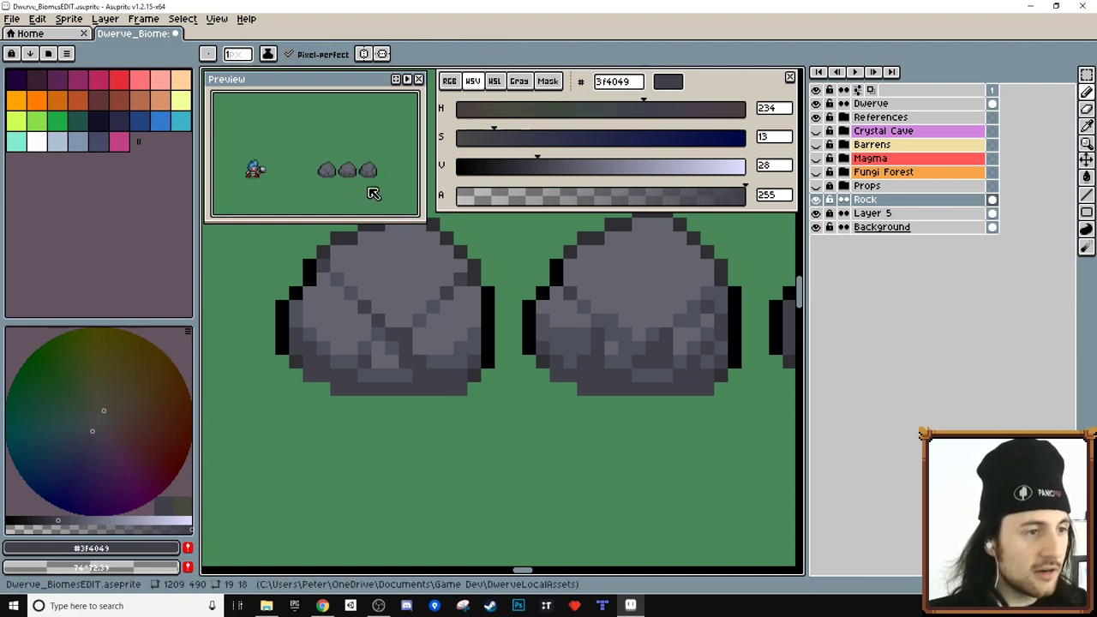
scroll(374, 191, up, 1)
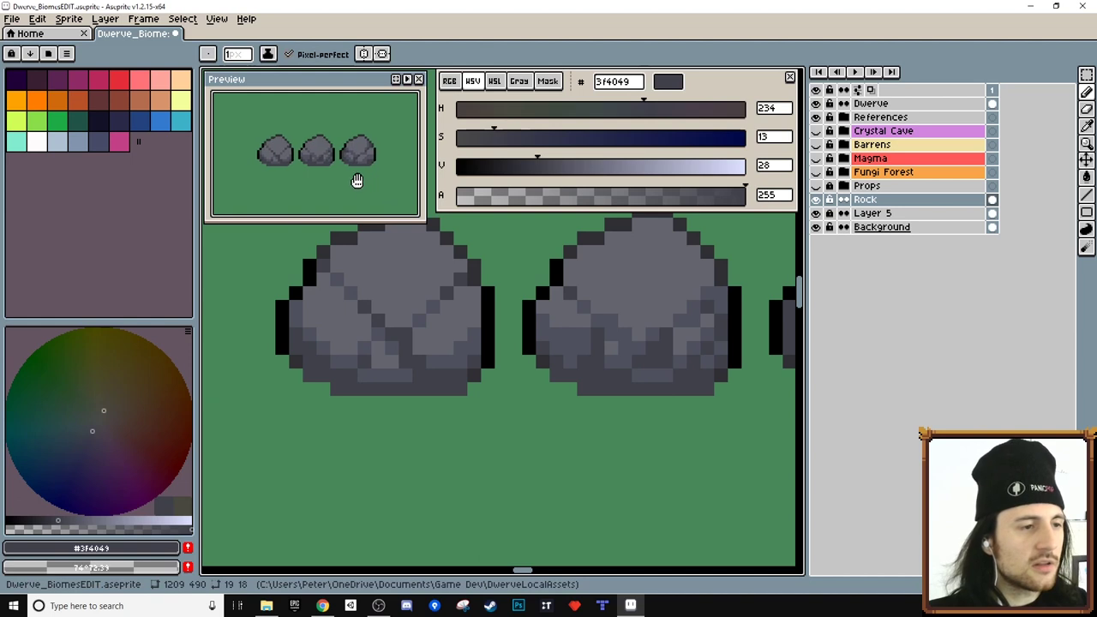
scroll(531, 300, down, 1)
scroll(531, 300, down, 1)
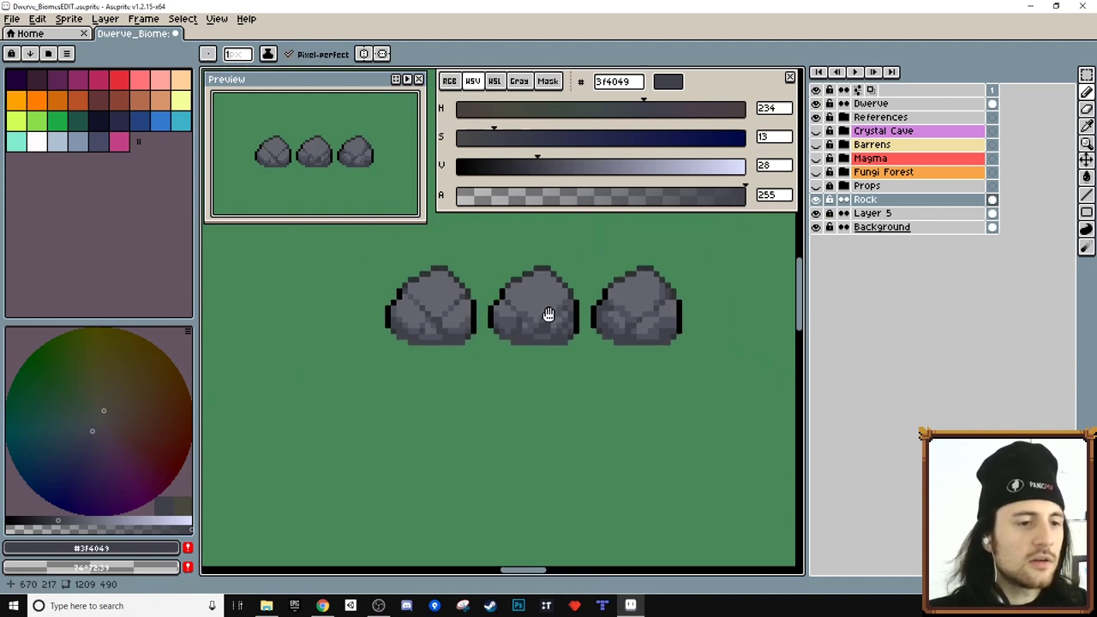
Step: Select all three rocks and apply a Brightness/Contrast adjustment with brightness 12 and contrast 34
key(m)
drag(307, 249, 708, 376)
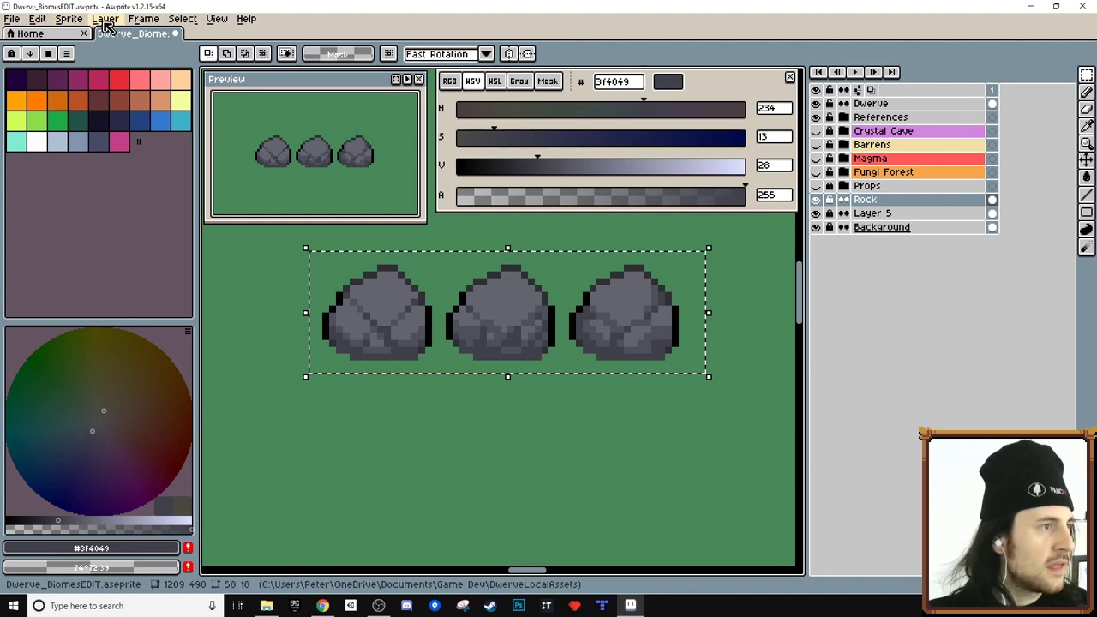
click(69, 21)
mouse_move(46, 24)
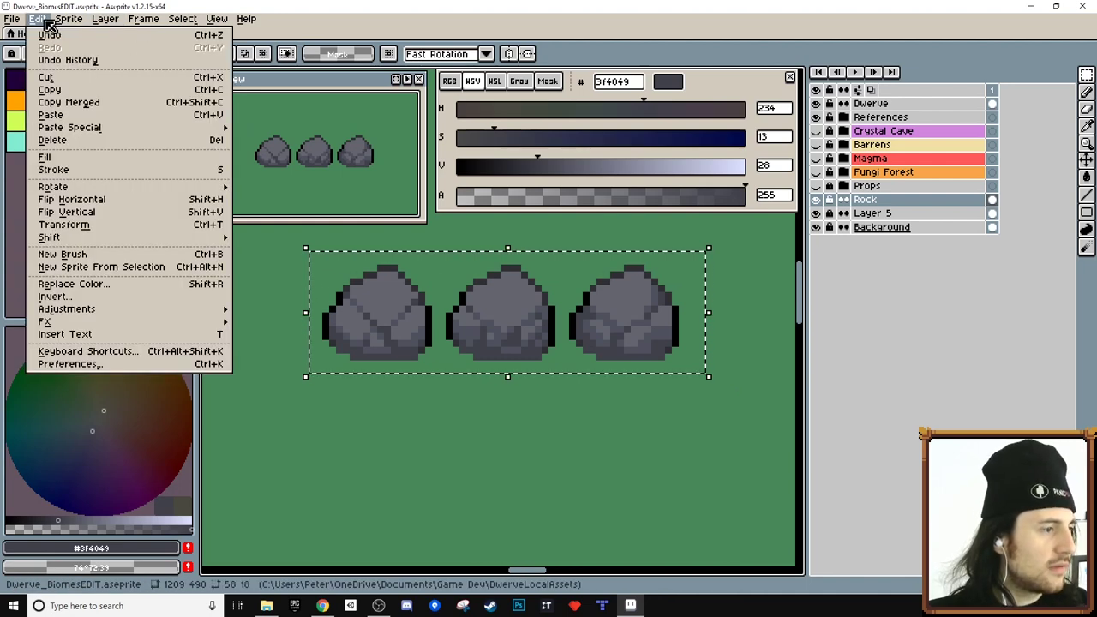
mouse_move(93, 308)
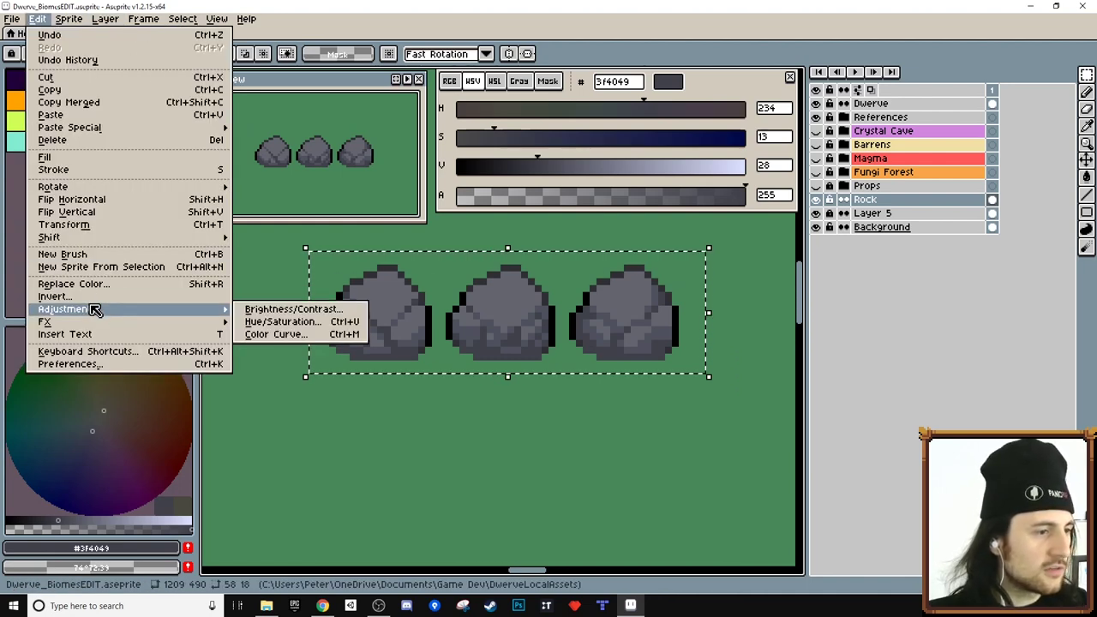
click(302, 309)
drag(374, 274, 589, 405)
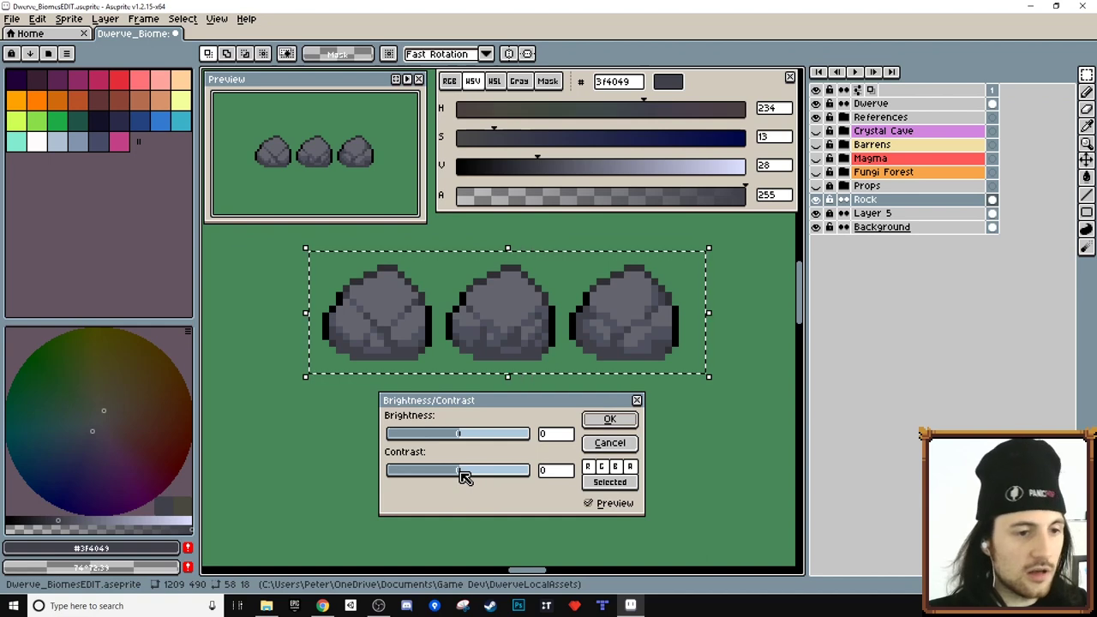
drag(463, 476, 475, 480)
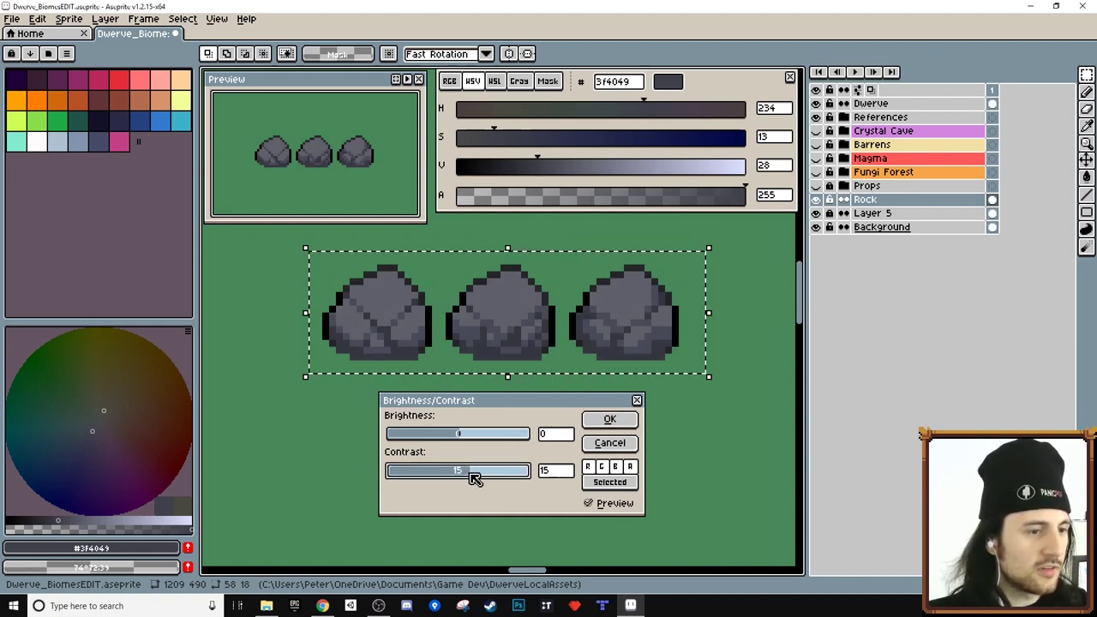
drag(465, 439, 508, 470)
mouse_move(465, 440)
mouse_down()
mouse_move(483, 440)
mouse_move(482, 473)
mouse_move(466, 434)
mouse_up()
drag(488, 476, 479, 472)
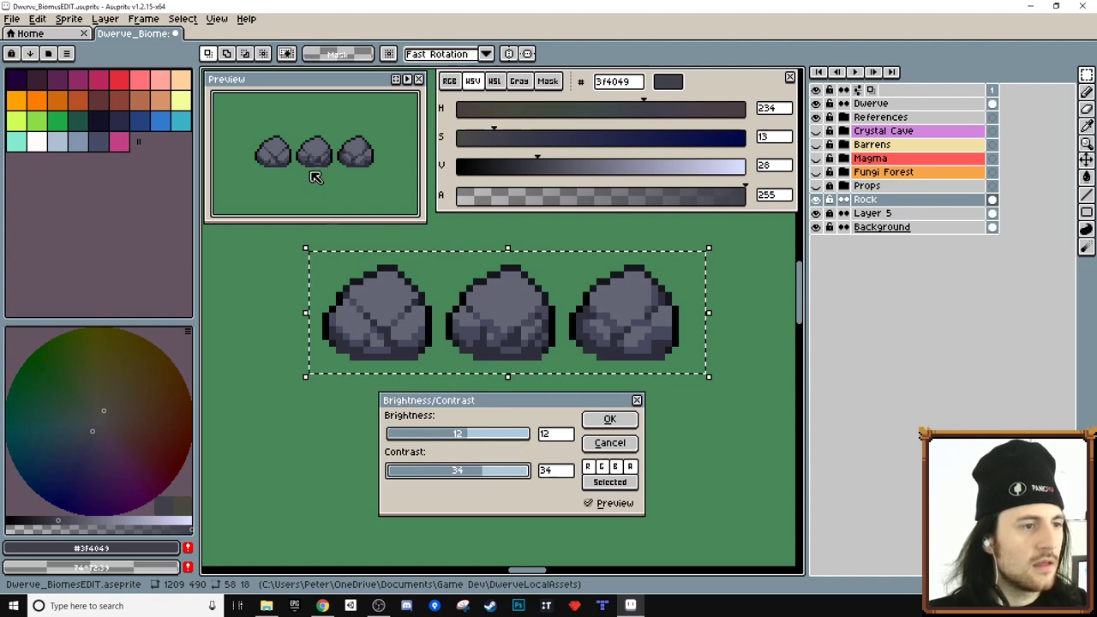
click(607, 419)
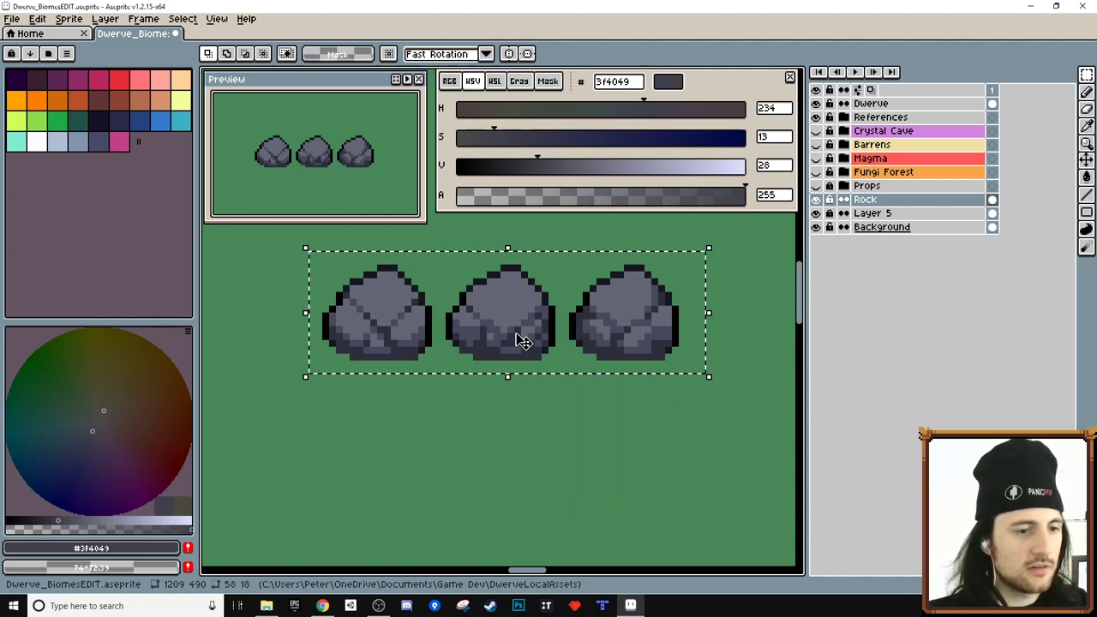
Step: Redo the Brightness/Contrast adjustment on the three rocks and clear the selection
scroll(339, 183, down, 1)
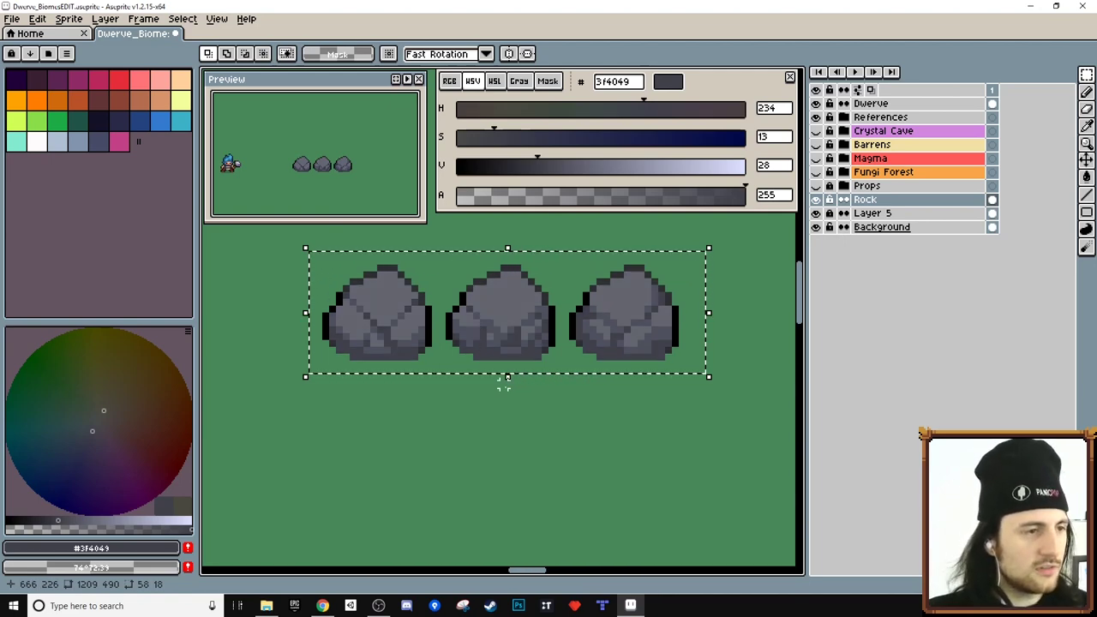
key(ctrl+y)
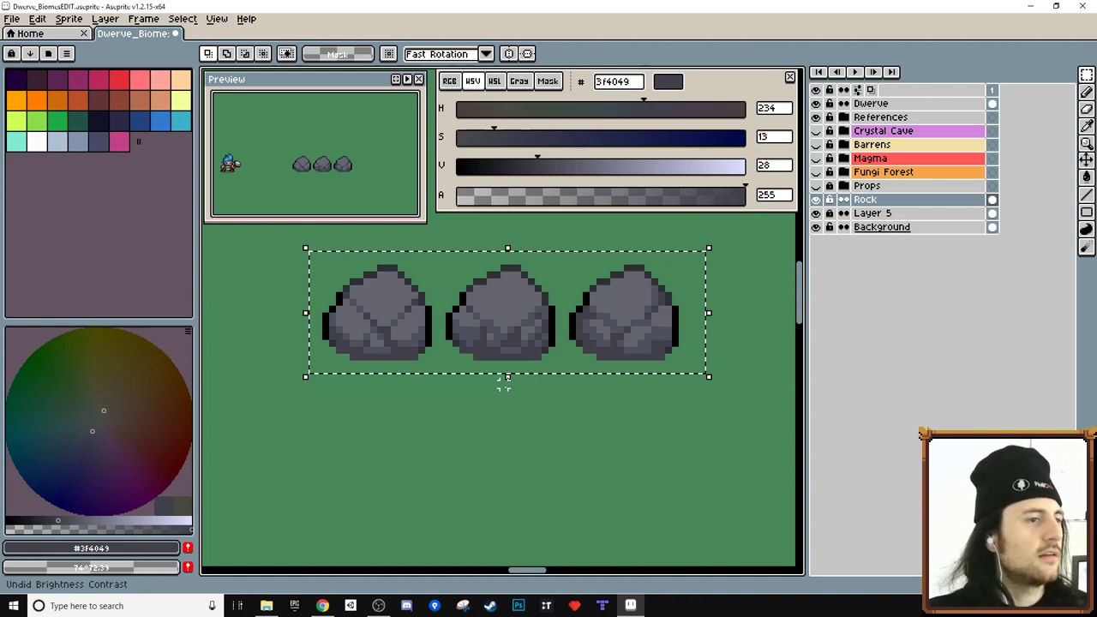
click(497, 390)
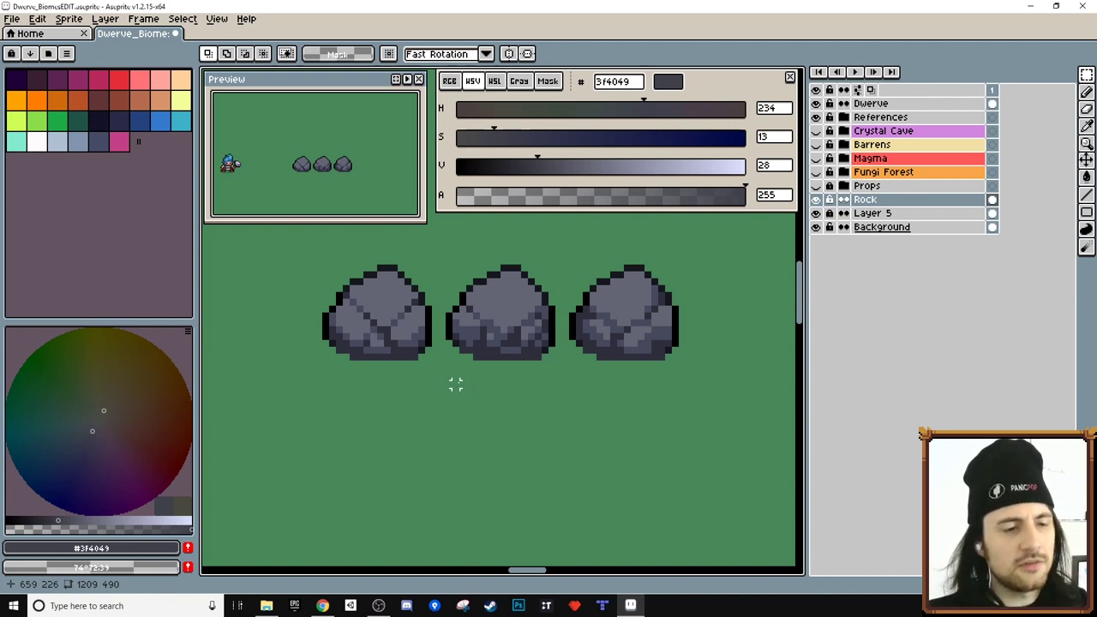
drag(484, 362, 473, 390)
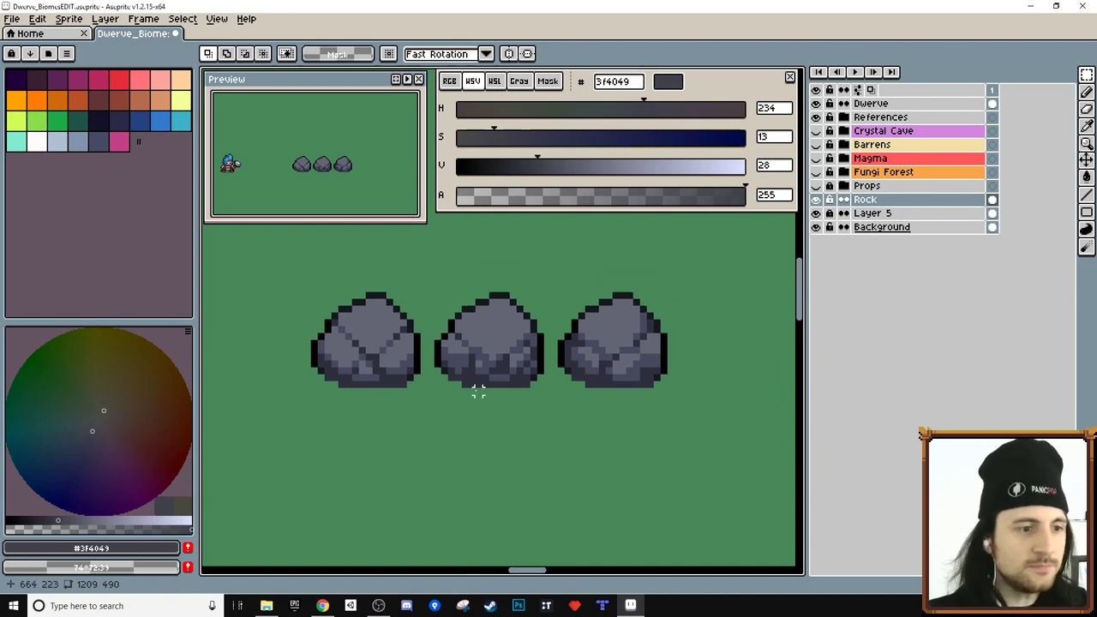
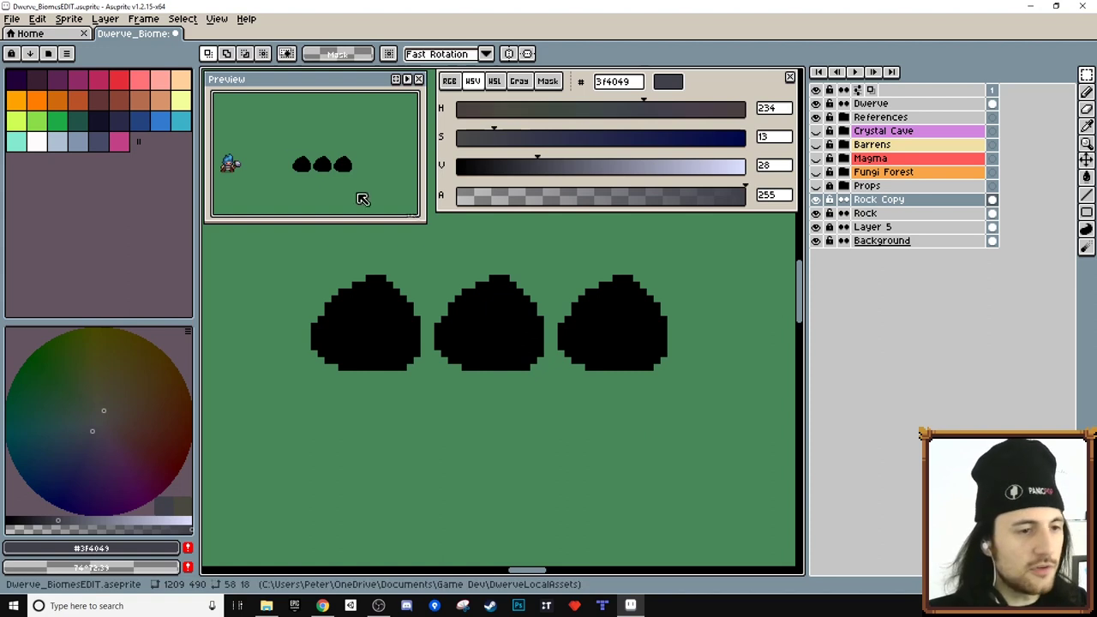
Step: Place the Rock Copy layer beneath Rock and shift its black silhouettes two pixels down as a shadow, leaving nothing selected
click(891, 199)
drag(891, 198, 893, 214)
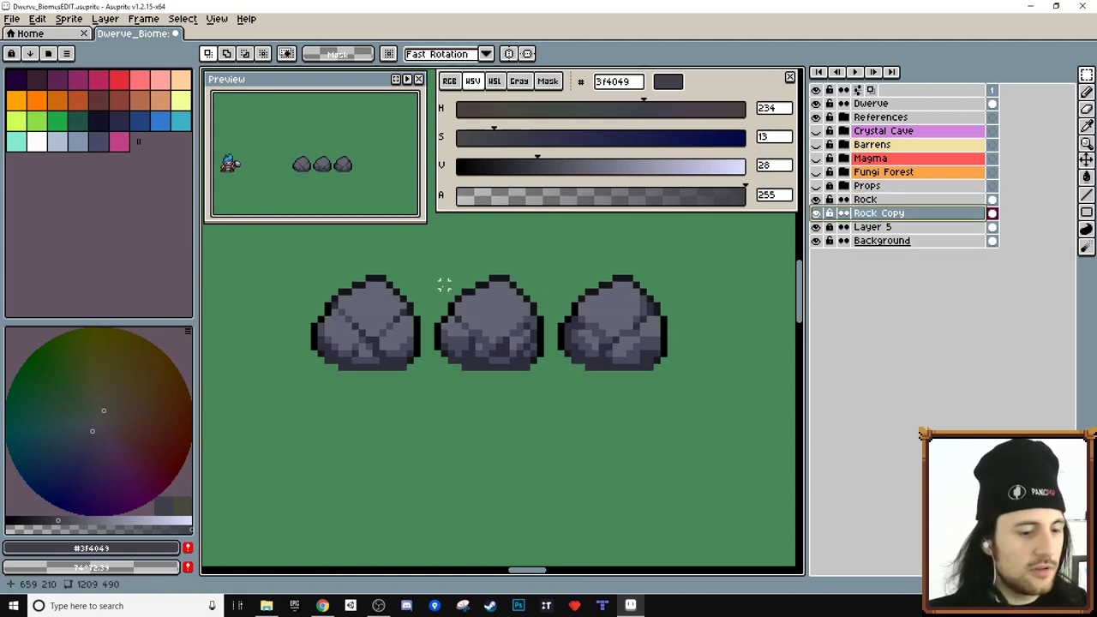
key(Down)
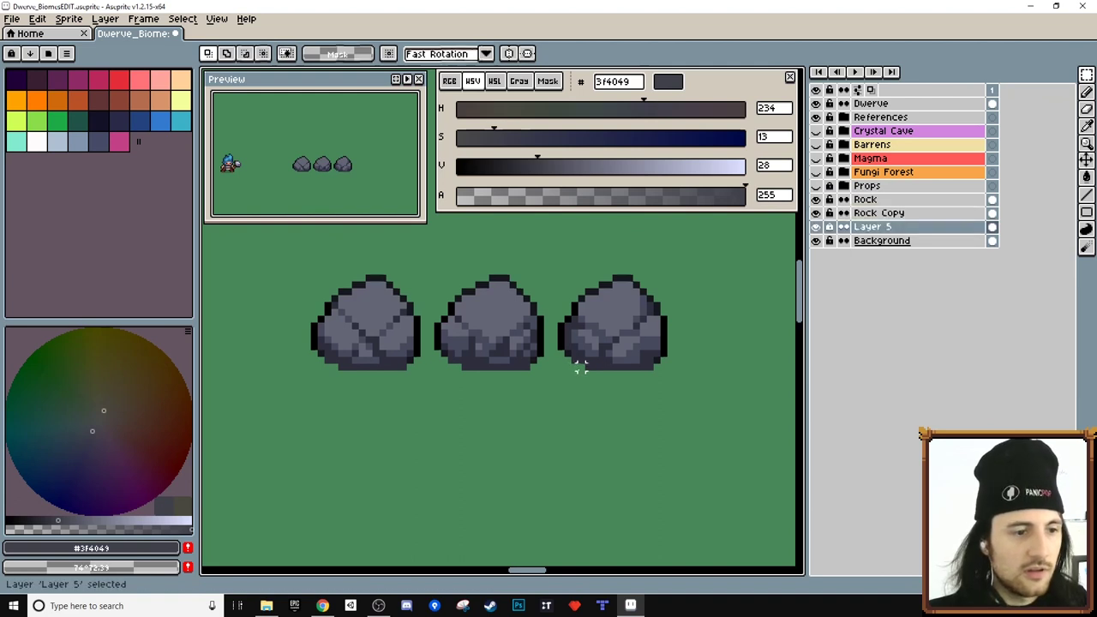
key(Down)
key(Down)
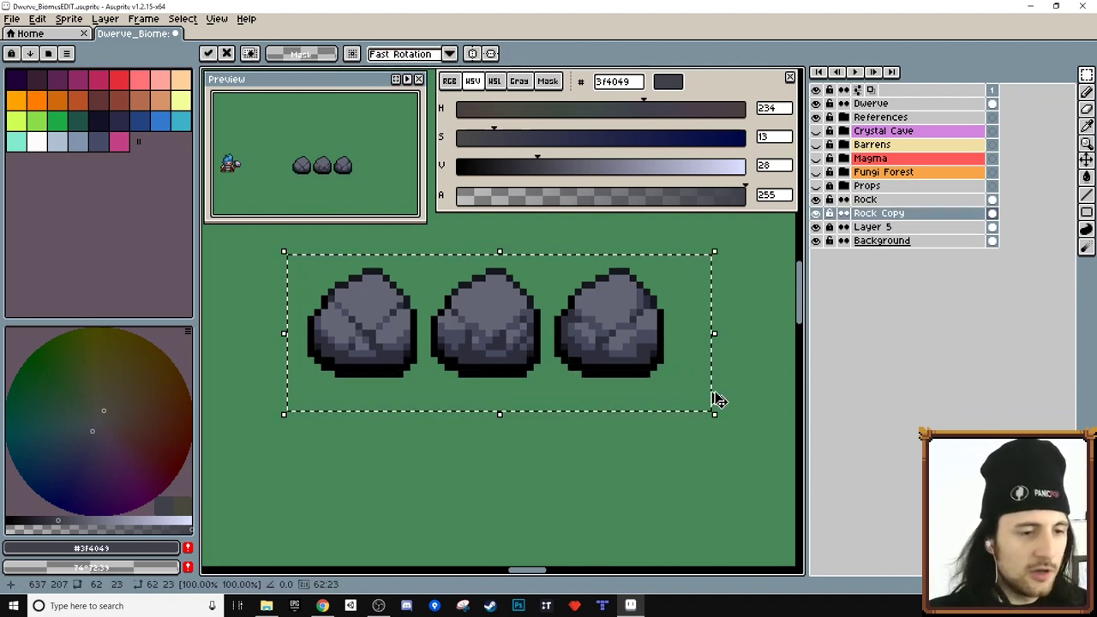
key(ctrl+d)
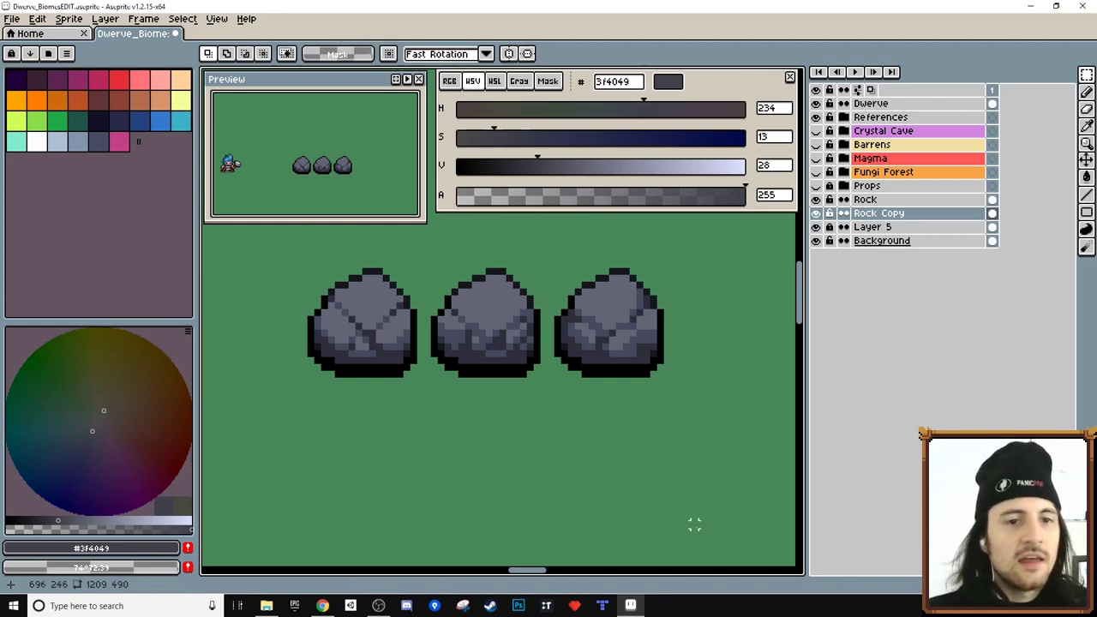
Step: Set the Rock Copy layer's opacity to 47 to make the black silhouettes a translucent shadow
double_click(878, 213)
drag(472, 96, 545, 134)
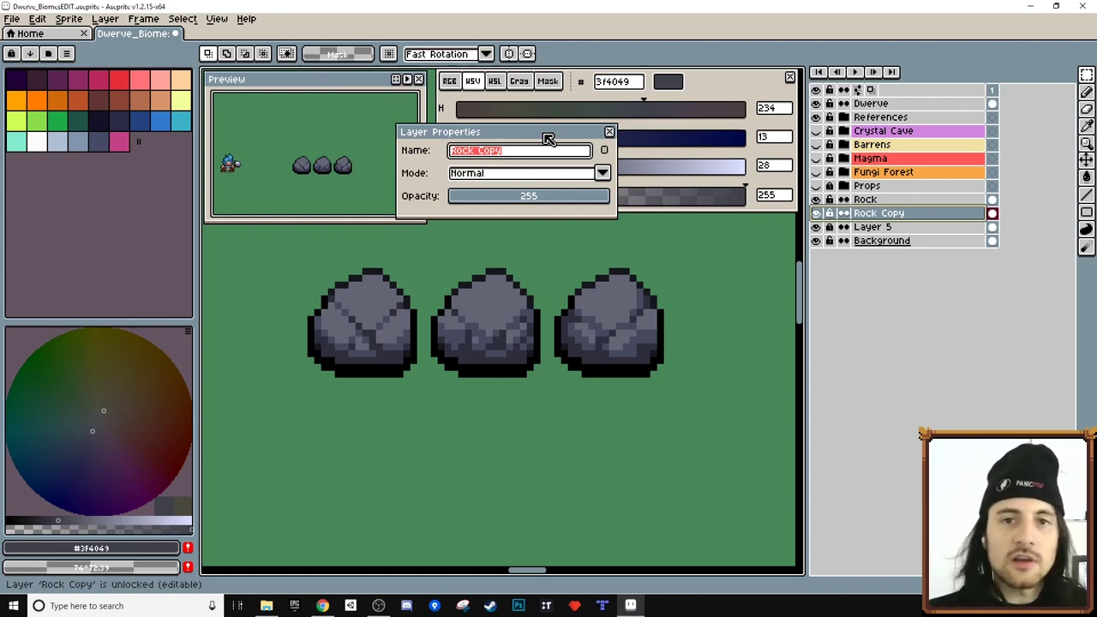
drag(509, 140, 523, 149)
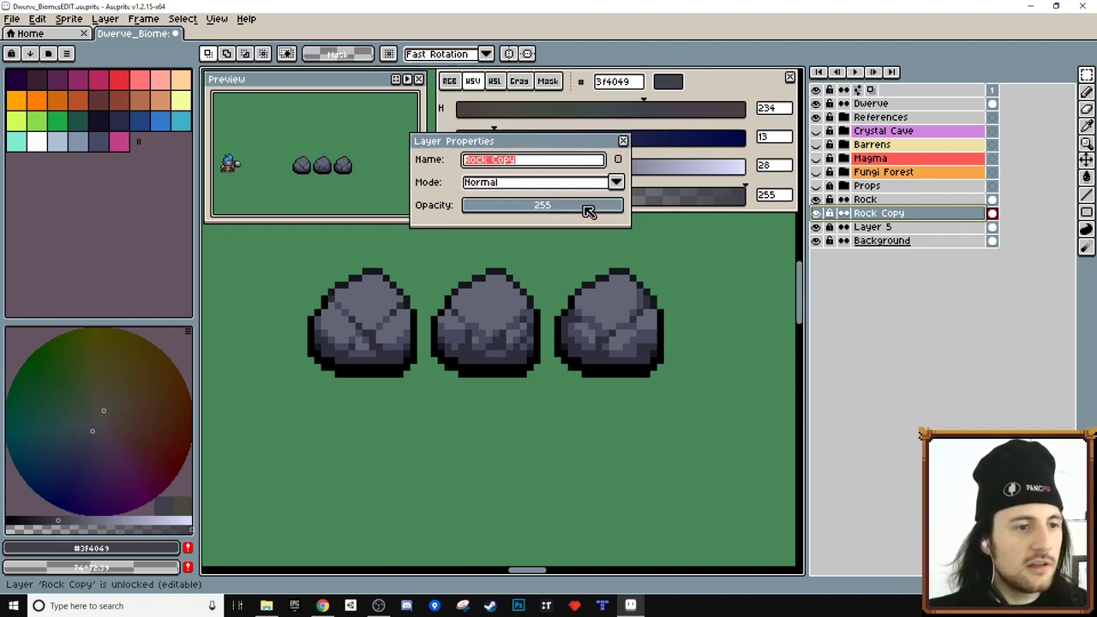
drag(588, 208, 499, 211)
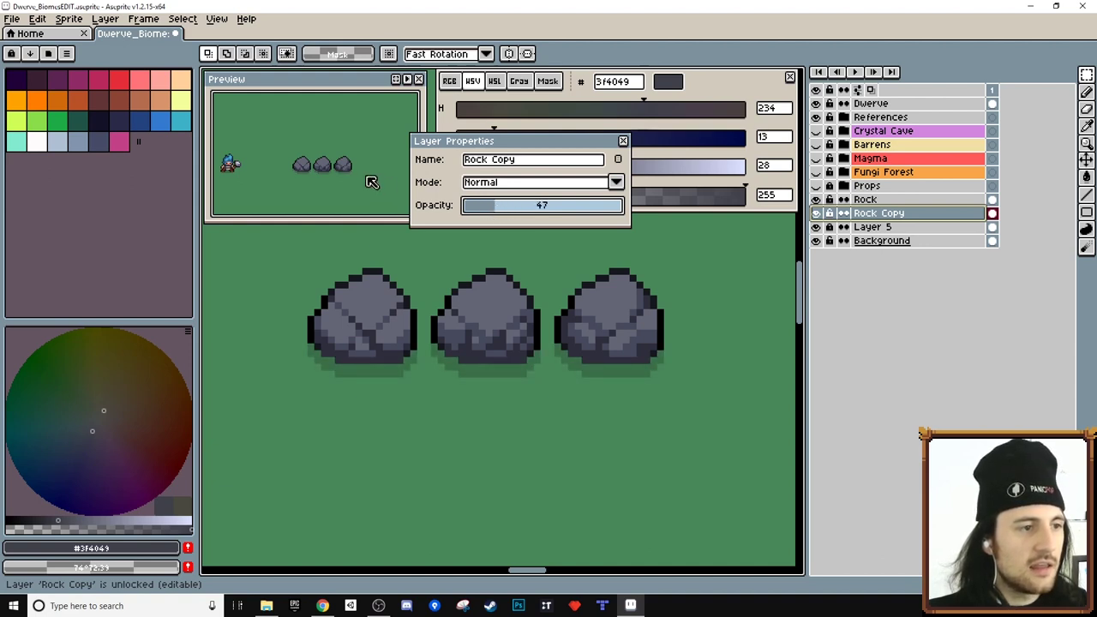
click(623, 140)
scroll(330, 191, up, 2)
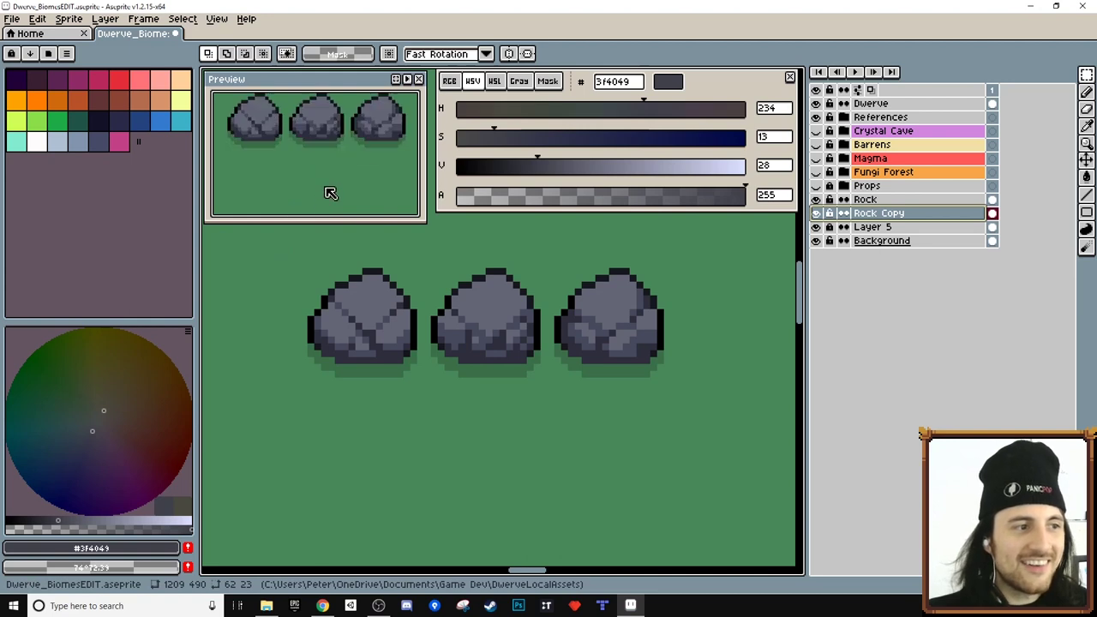
scroll(323, 189, down, 1)
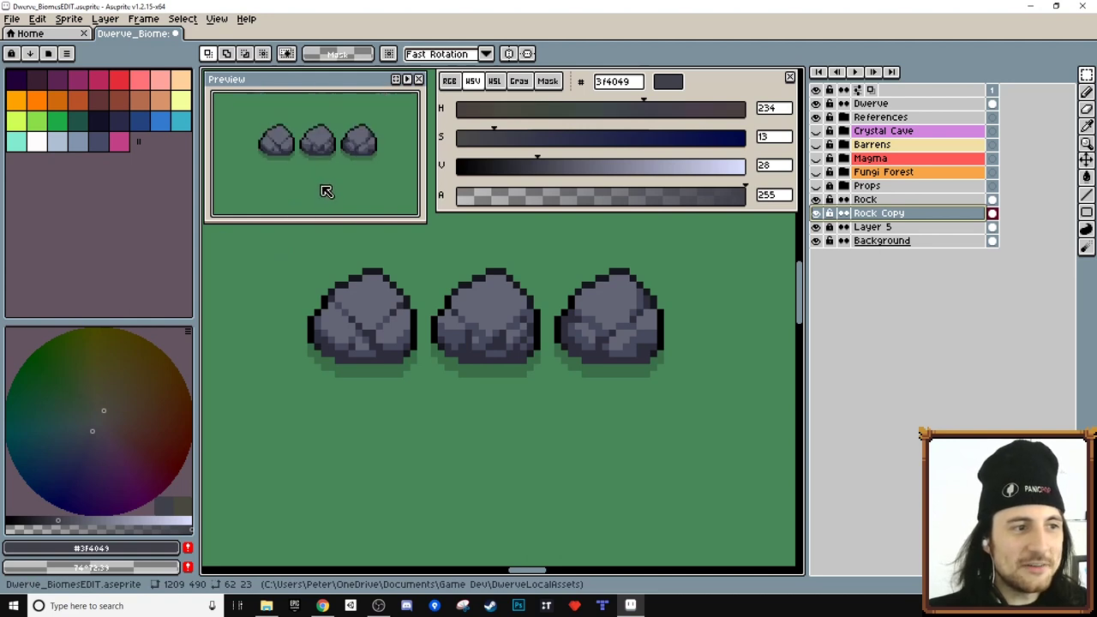
Step: Rename the Rock Copy layer as Rock Shadow
right_click(886, 215)
click(925, 225)
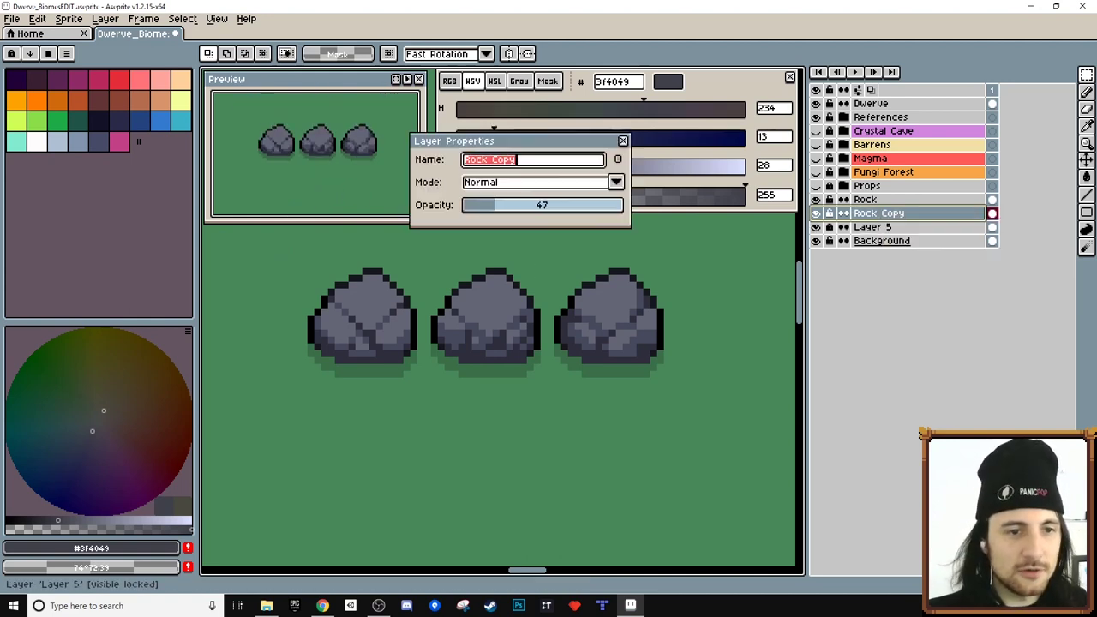
click(542, 165)
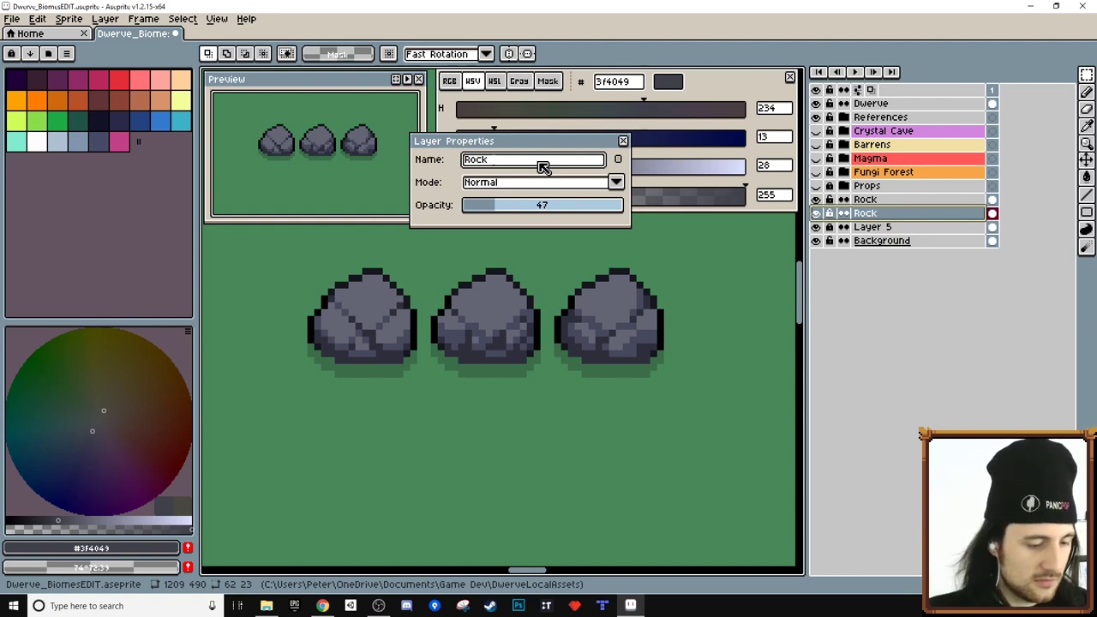
key(Return)
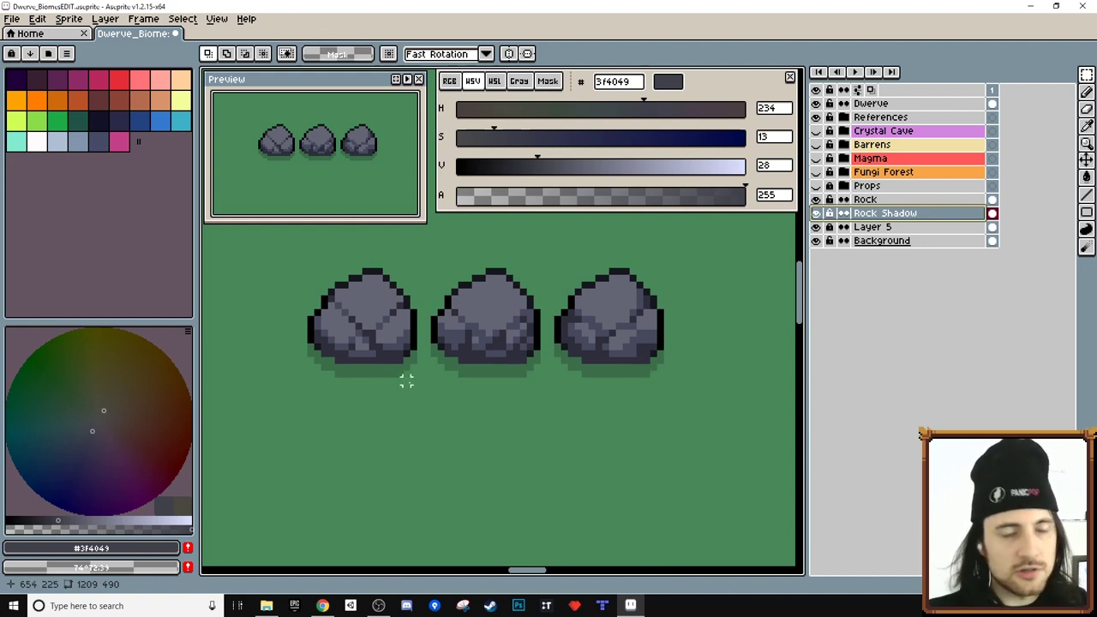
Step: On the Rock layer, sample the first rock's #646574 gray, lighten it to #717282 and paint a small highlight near the rock's peak
scroll(420, 326, down, 2)
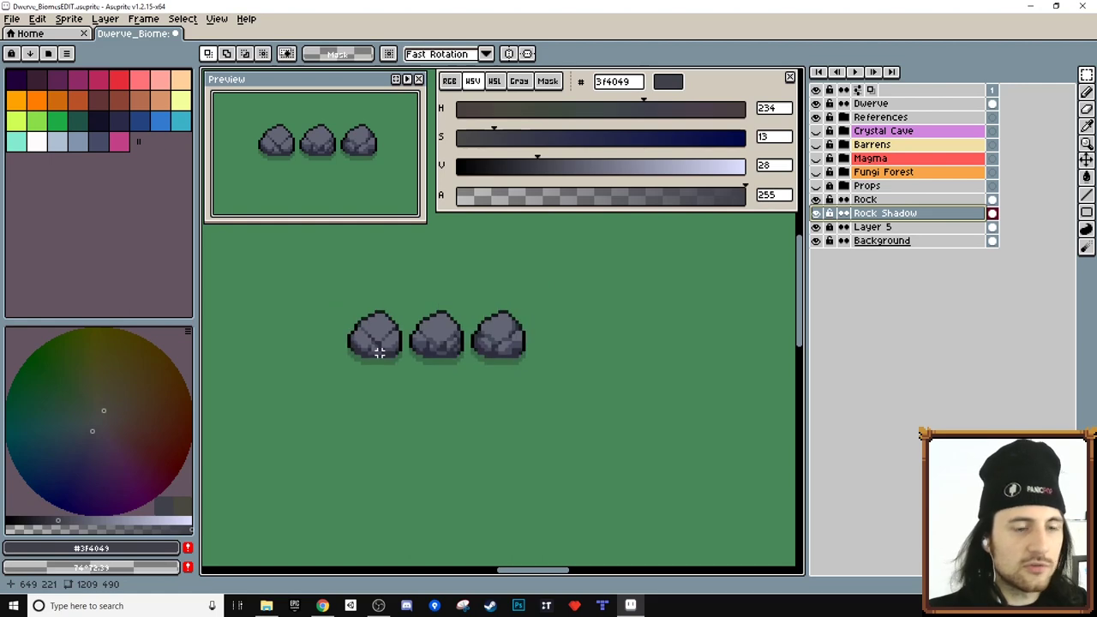
scroll(317, 159, down, 1)
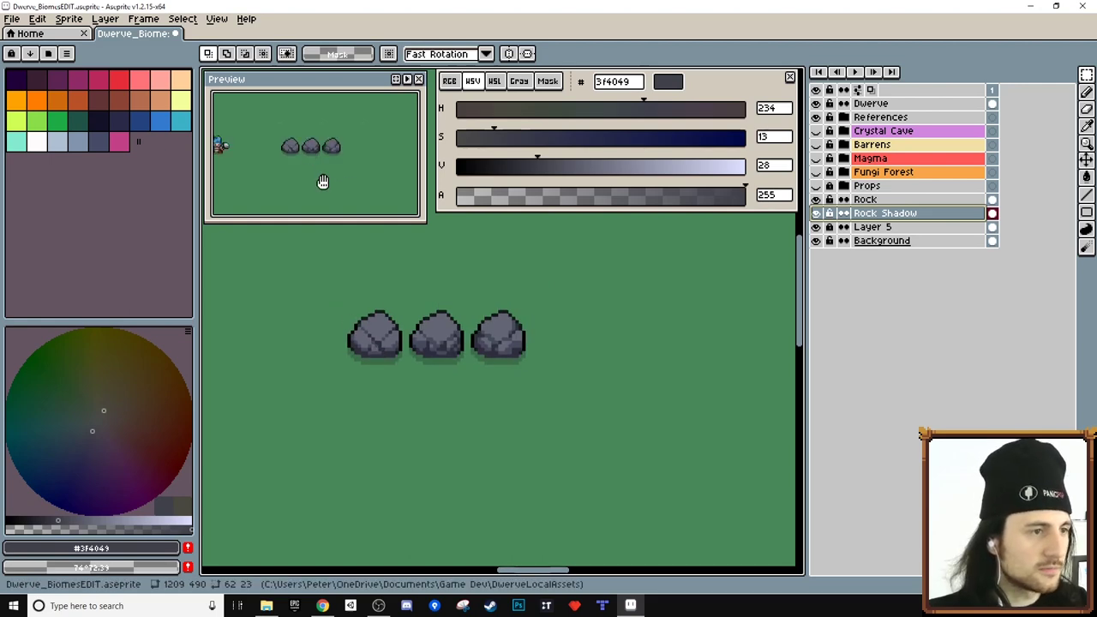
scroll(446, 353, up, 3)
drag(424, 328, 496, 353)
scroll(496, 353, up, 1)
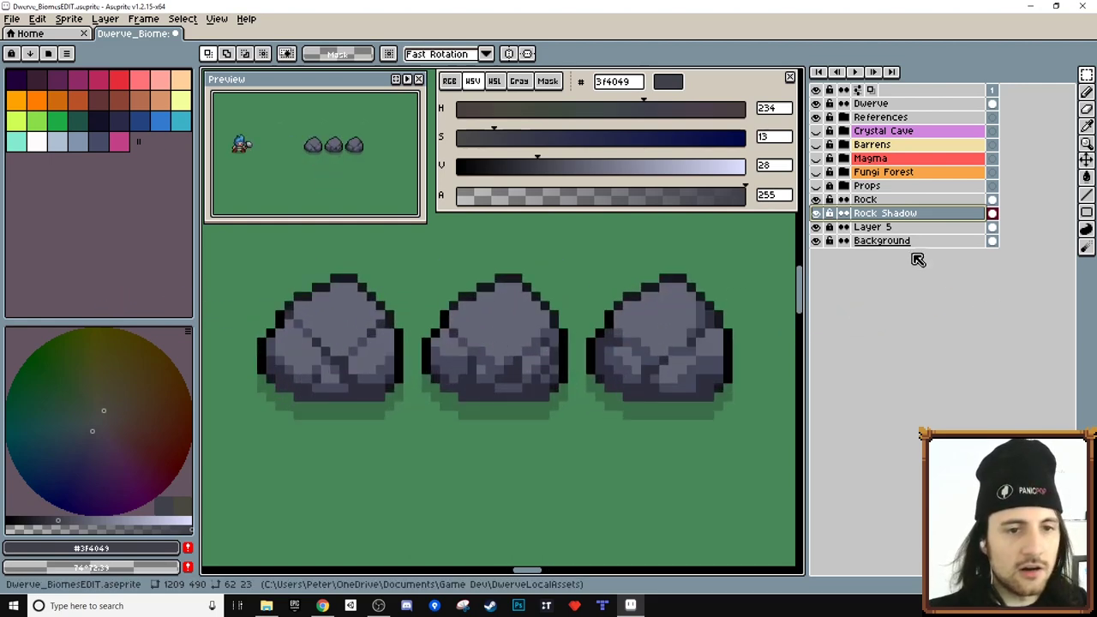
click(895, 199)
key(i)
click(356, 293)
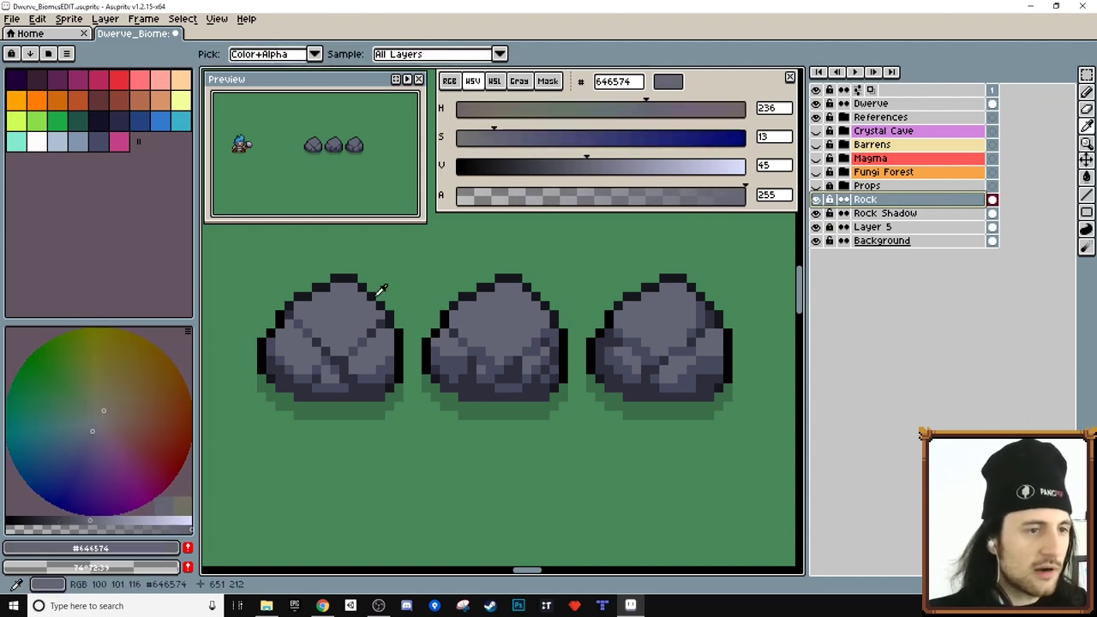
click(604, 166)
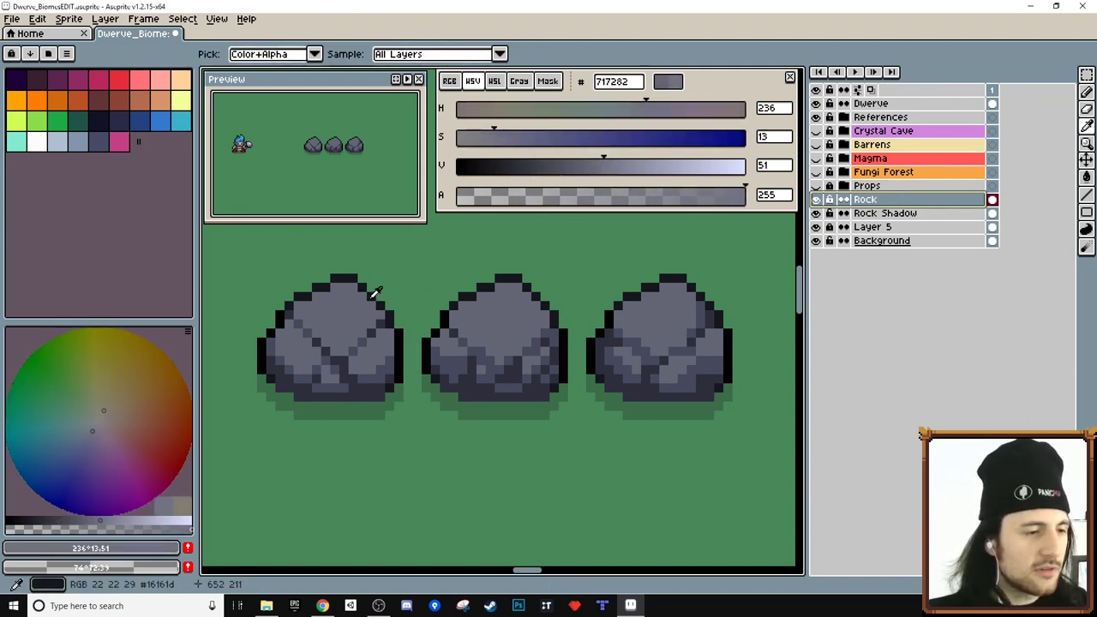
key(b)
click(330, 310)
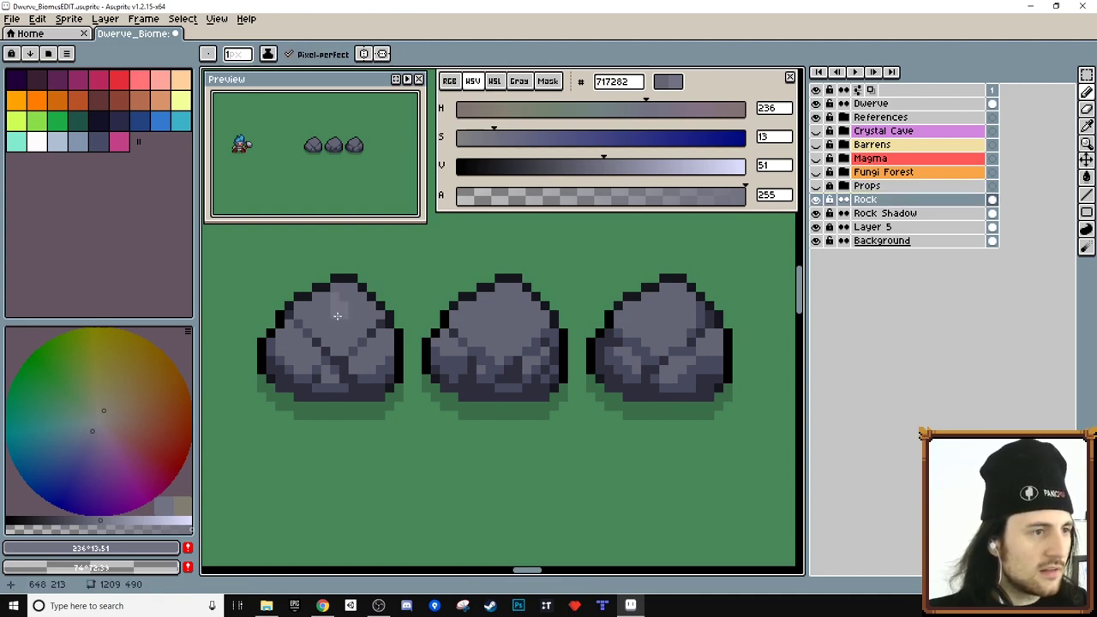
Step: Brighten the highlight color to #858699, refill the first rock's peak highlight with it and widen the patch by a few pixels
click(630, 166)
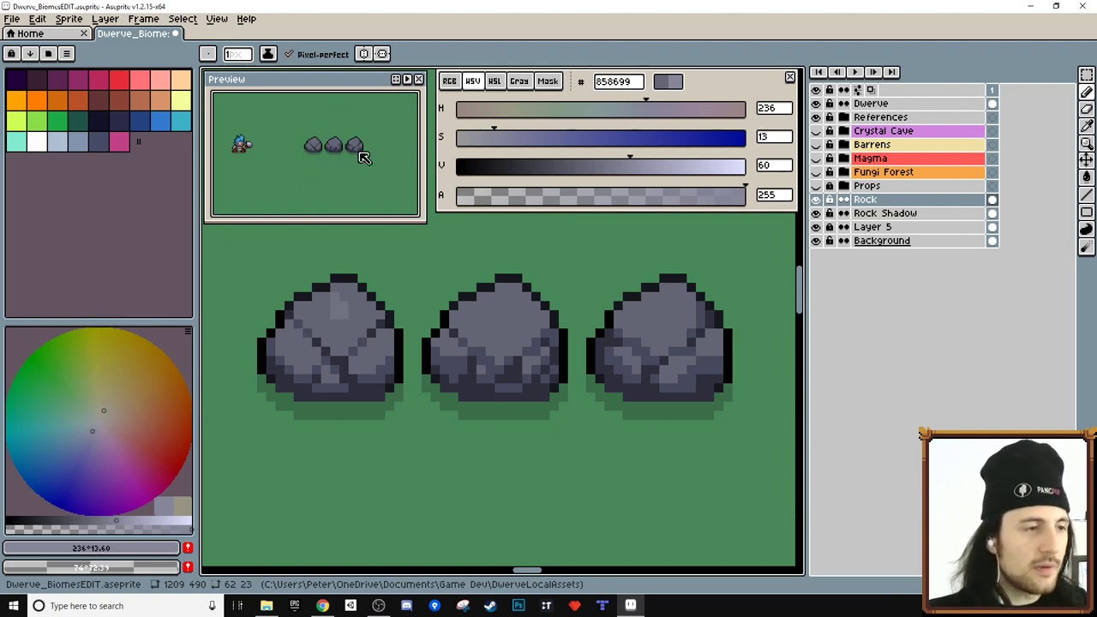
key(g)
click(340, 306)
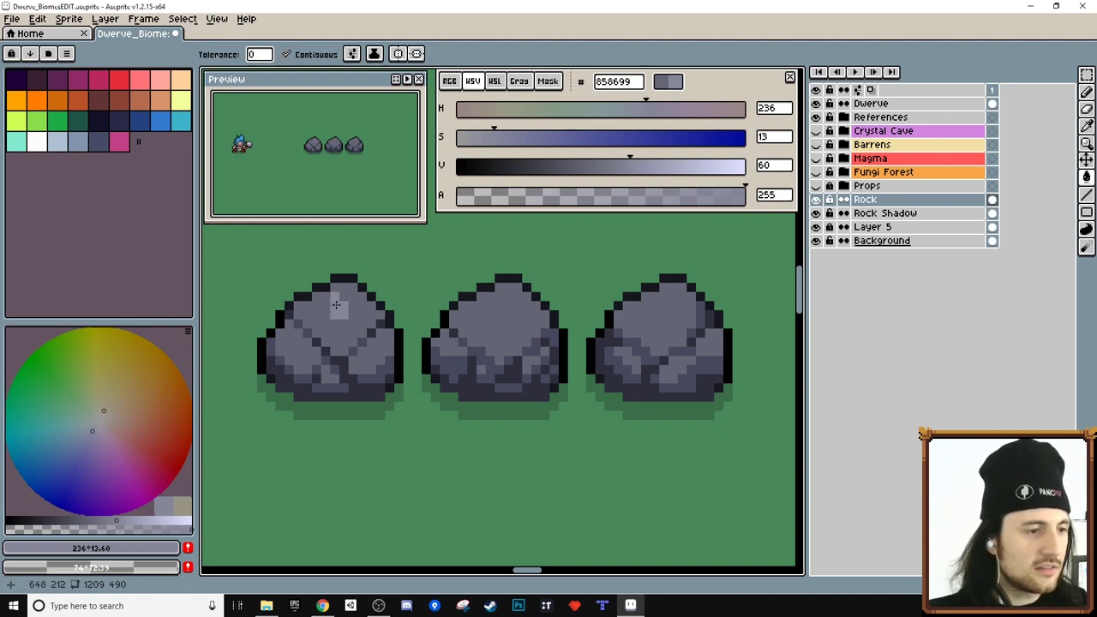
key(i)
click(342, 306)
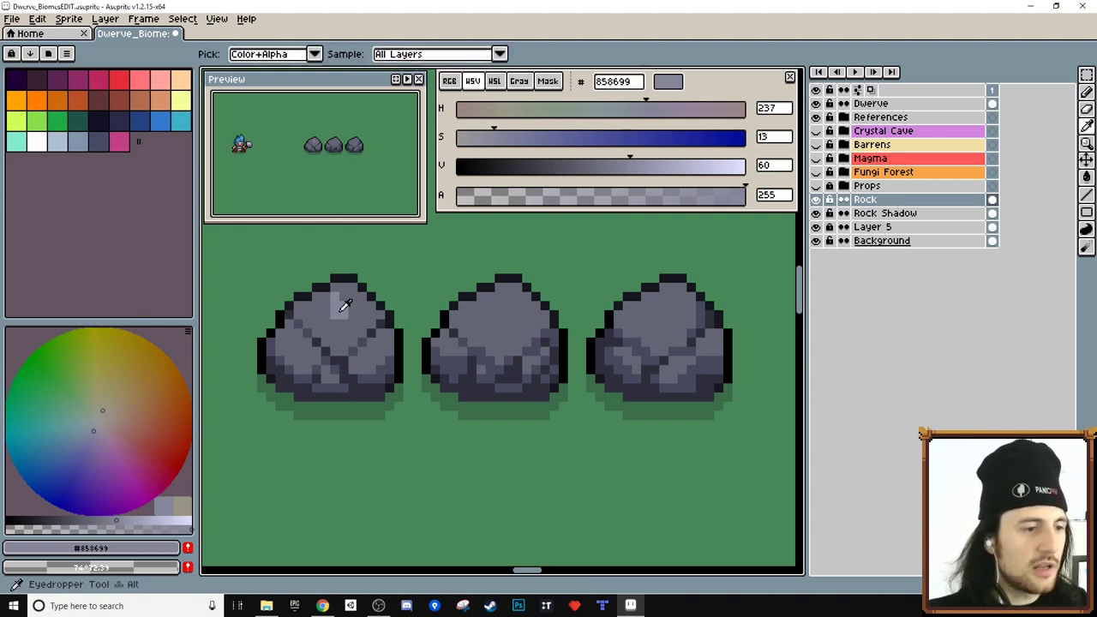
scroll(343, 306, up, 1)
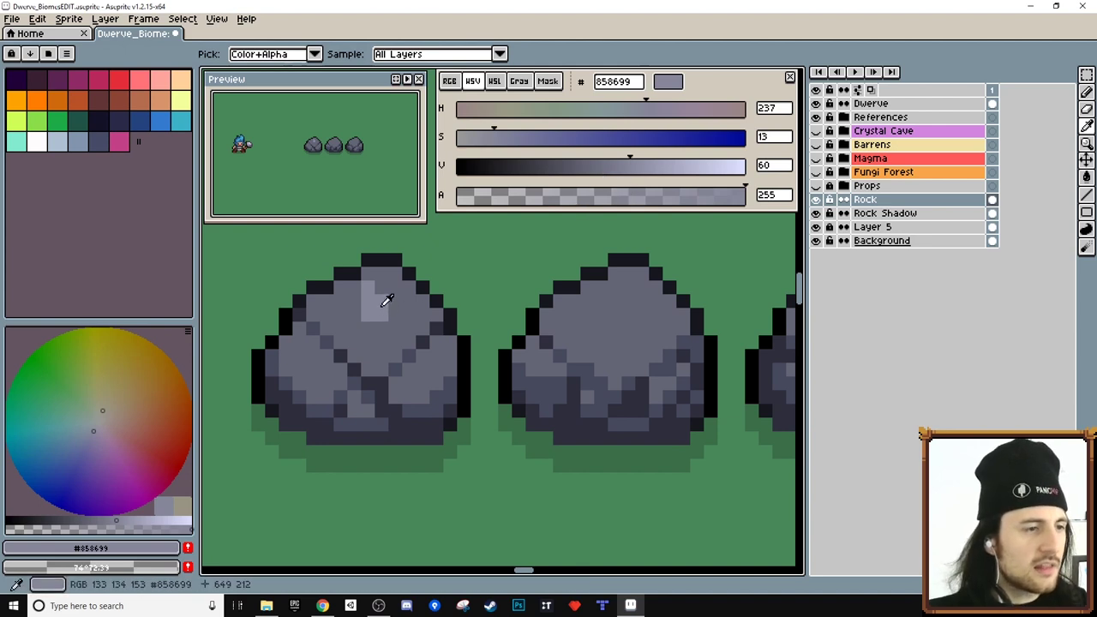
key(b)
click(381, 288)
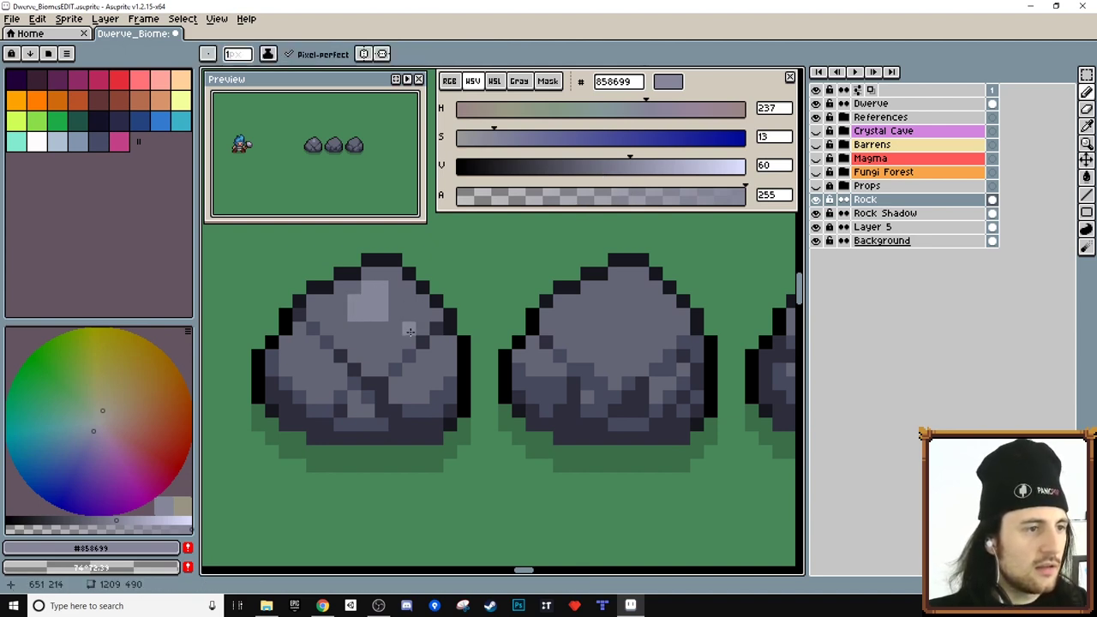
Step: Sample the first rock's gray, lighten it to #6f7080 and tone down the highlight's lower-right pixels
key(i)
click(406, 305)
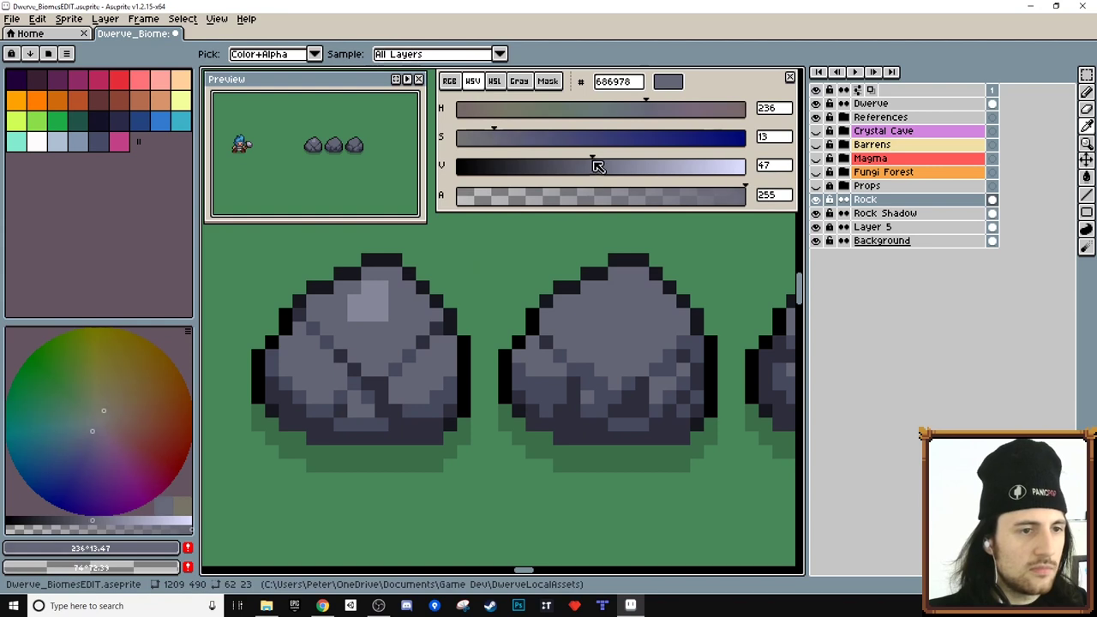
key(b)
drag(592, 165, 600, 166)
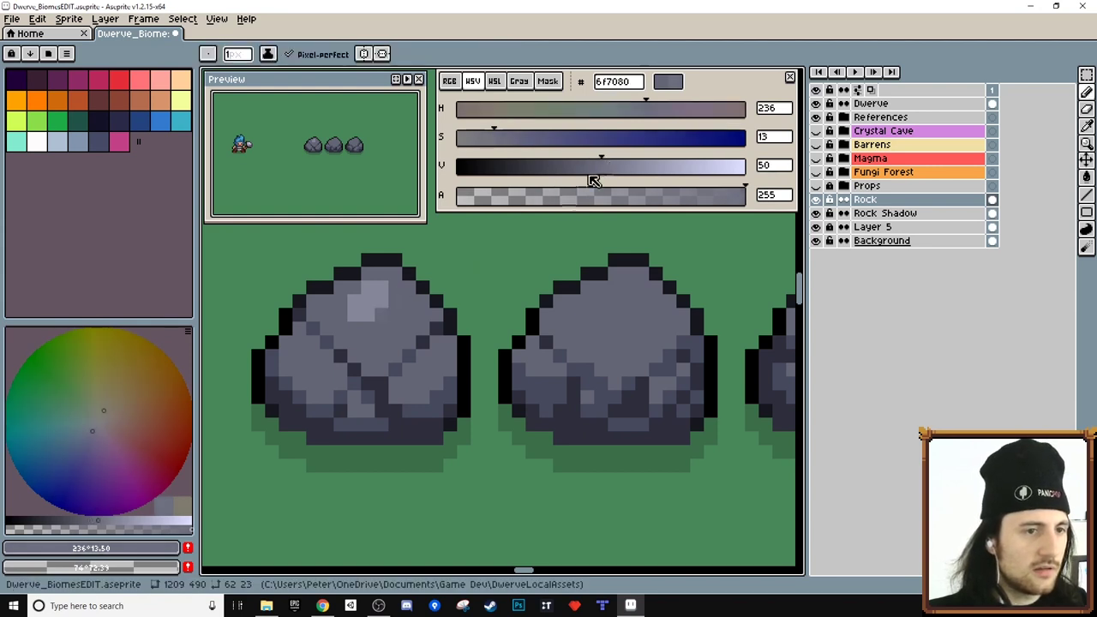
key(r)
key(b)
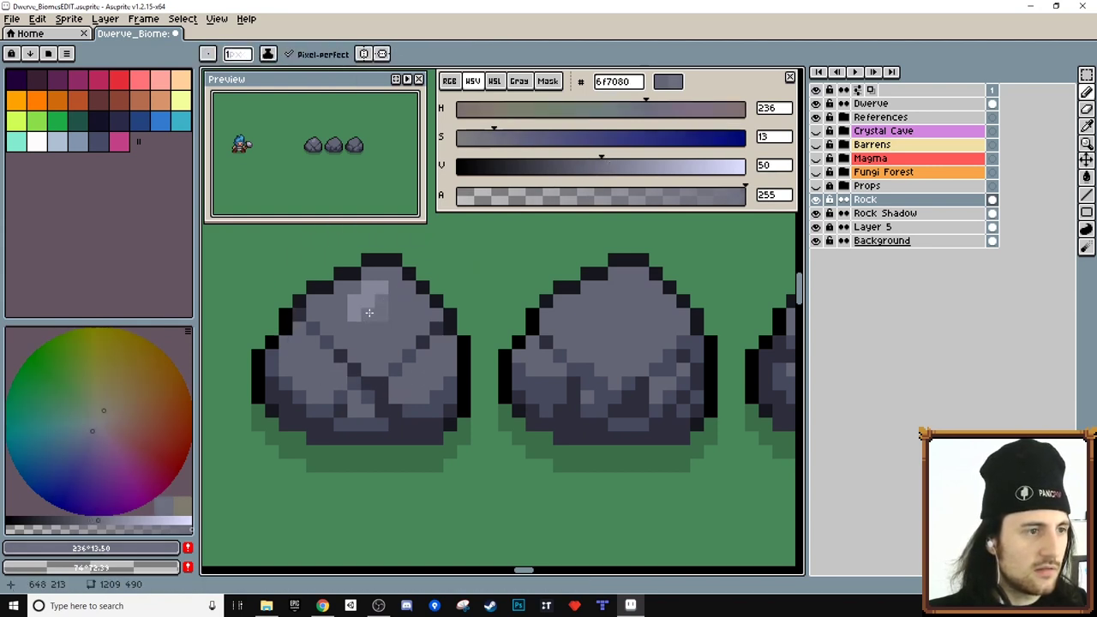
Step: Mix a less saturated gray, #7a7b87, with saturation 10 and value 53, and repaint the whole peak highlight with it
click(608, 165)
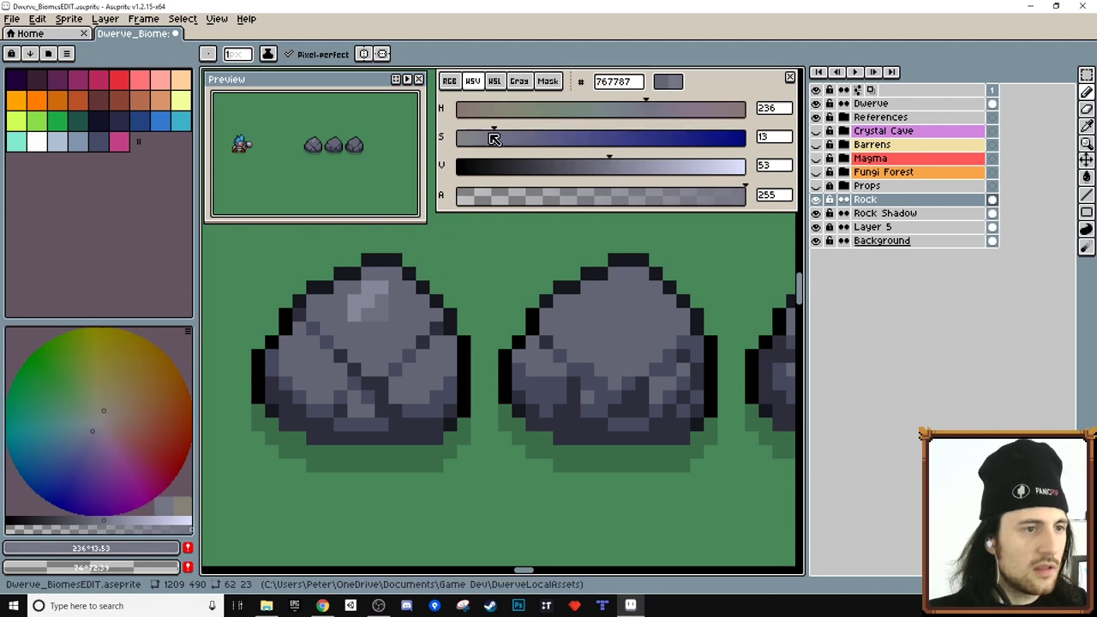
click(381, 312)
click(371, 310)
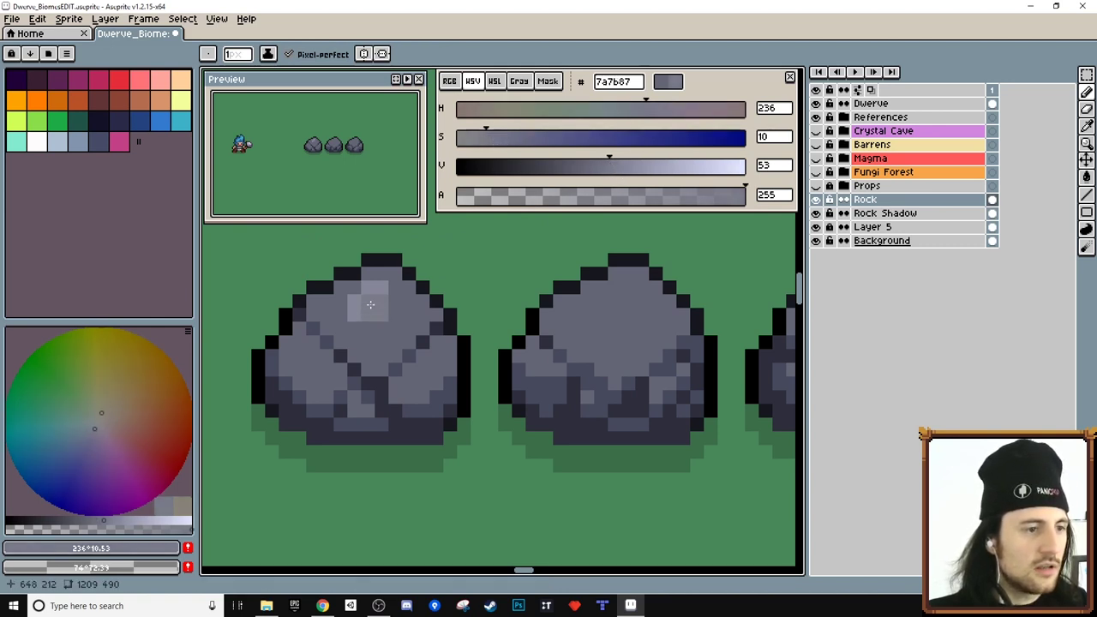
click(356, 301)
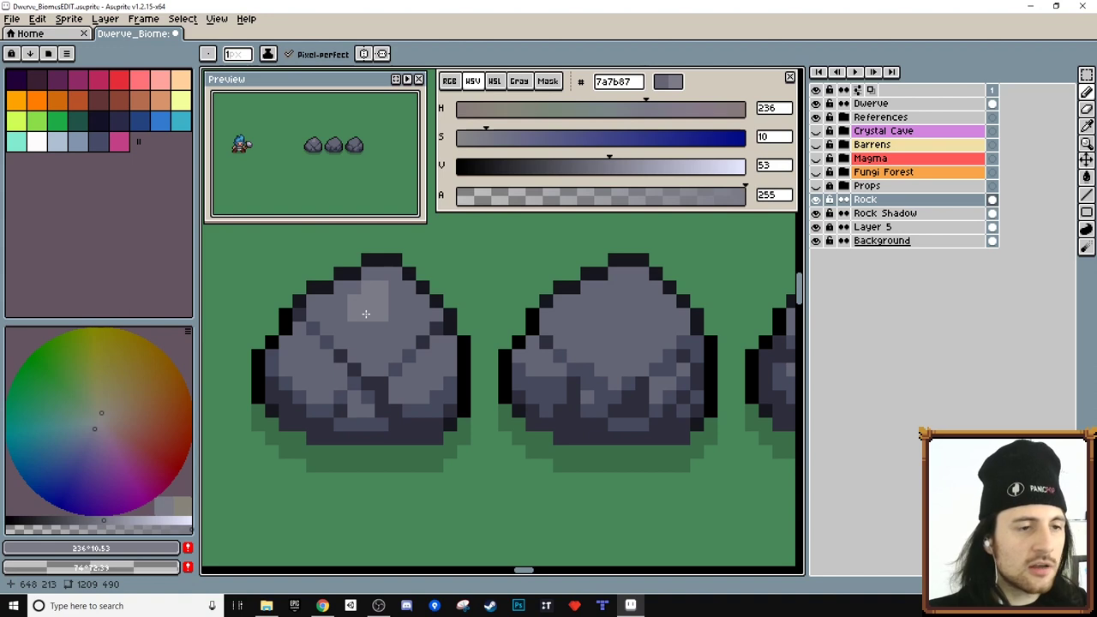
Step: Try hues 226, 107 and 187 on the peak highlight, settle on blue-gray #798189 and enlarge the patch across the first rock's top
click(638, 109)
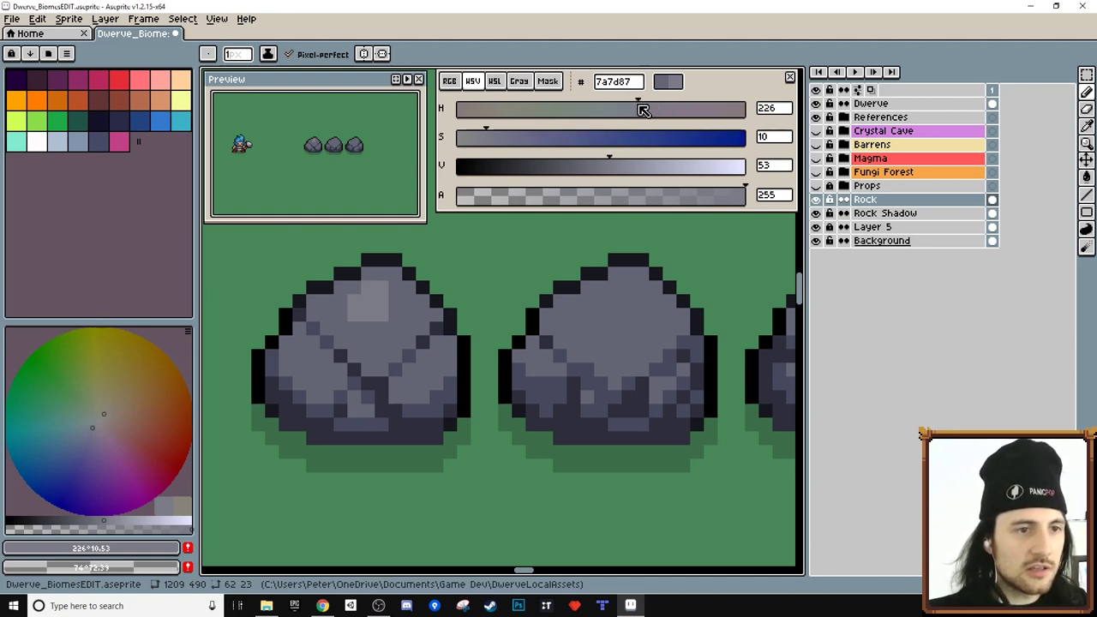
key(g)
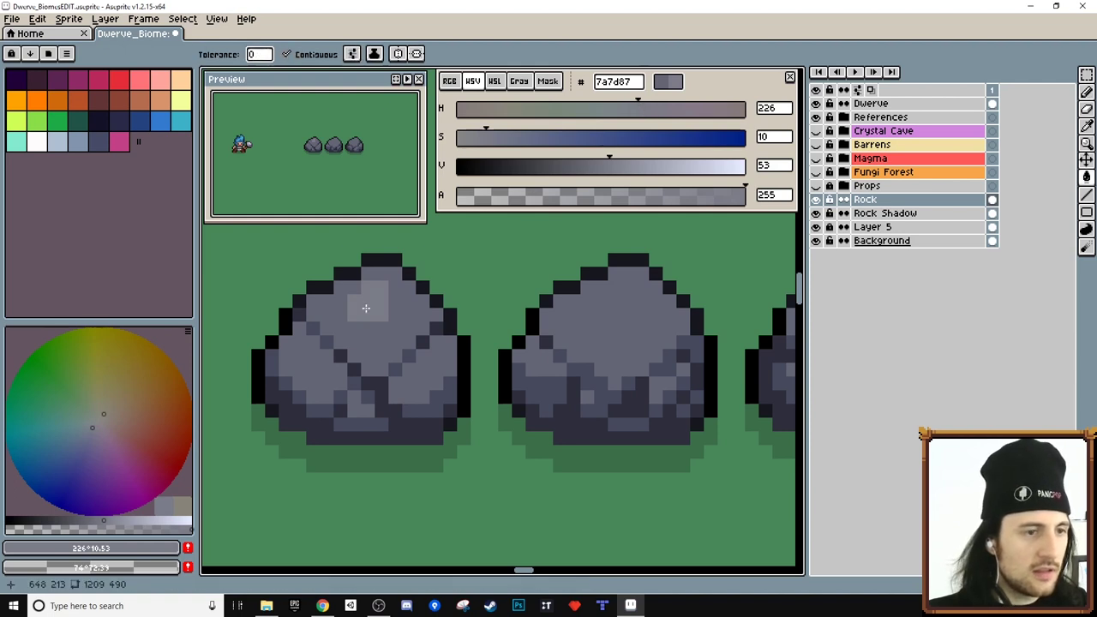
click(542, 109)
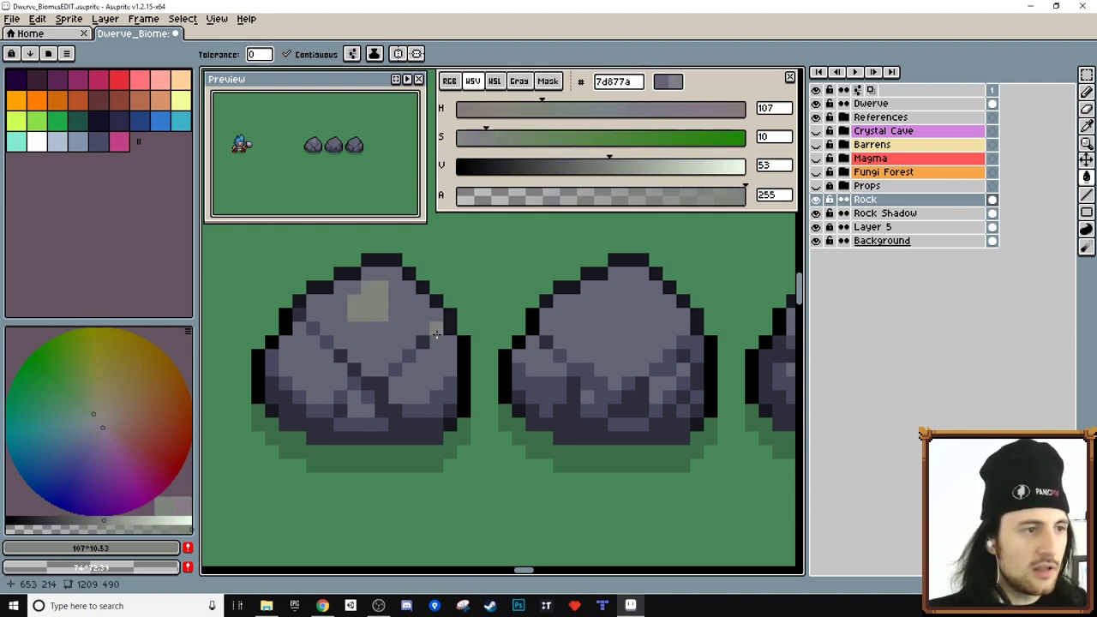
click(350, 302)
click(593, 109)
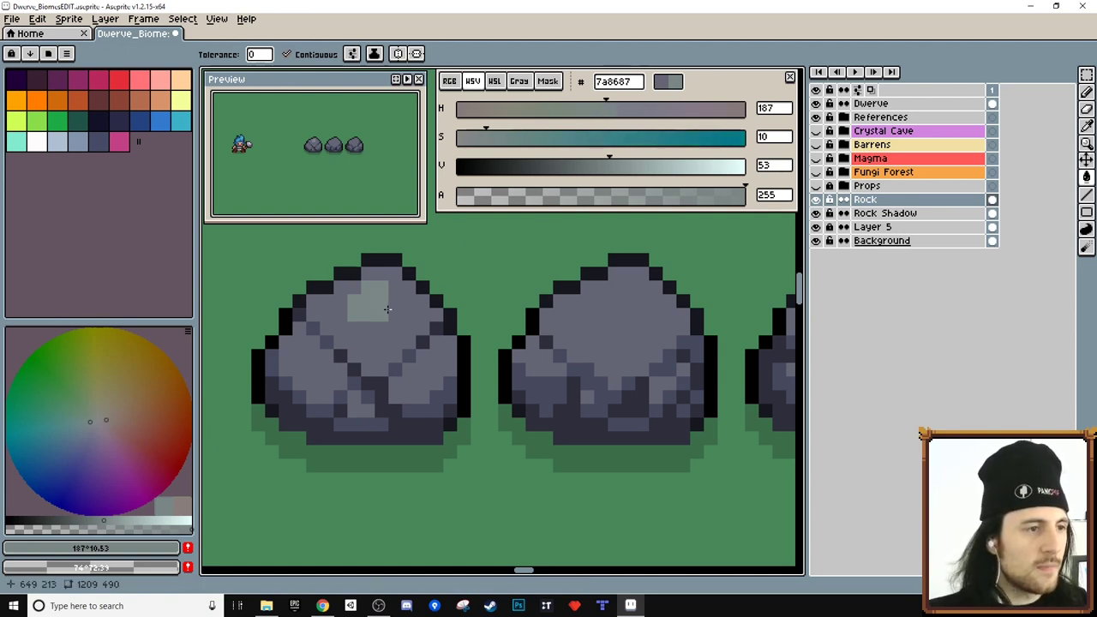
key(b)
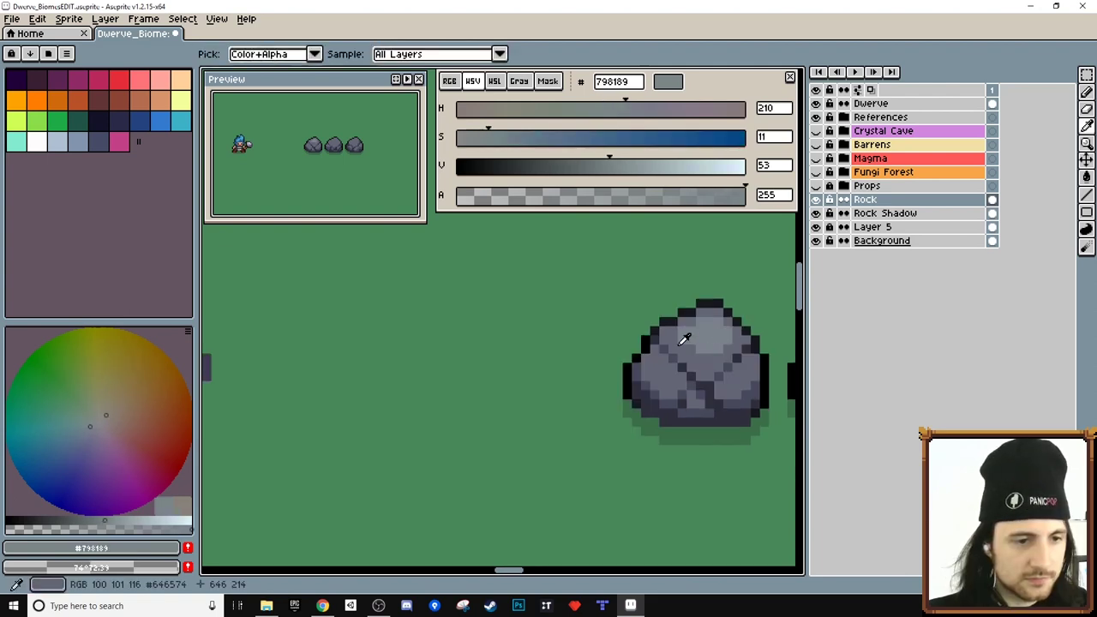
Step: Sample the rock's #646574 gray and draw a filled rounded blob about 14 by 12 pixels beside the first rock
click(687, 350)
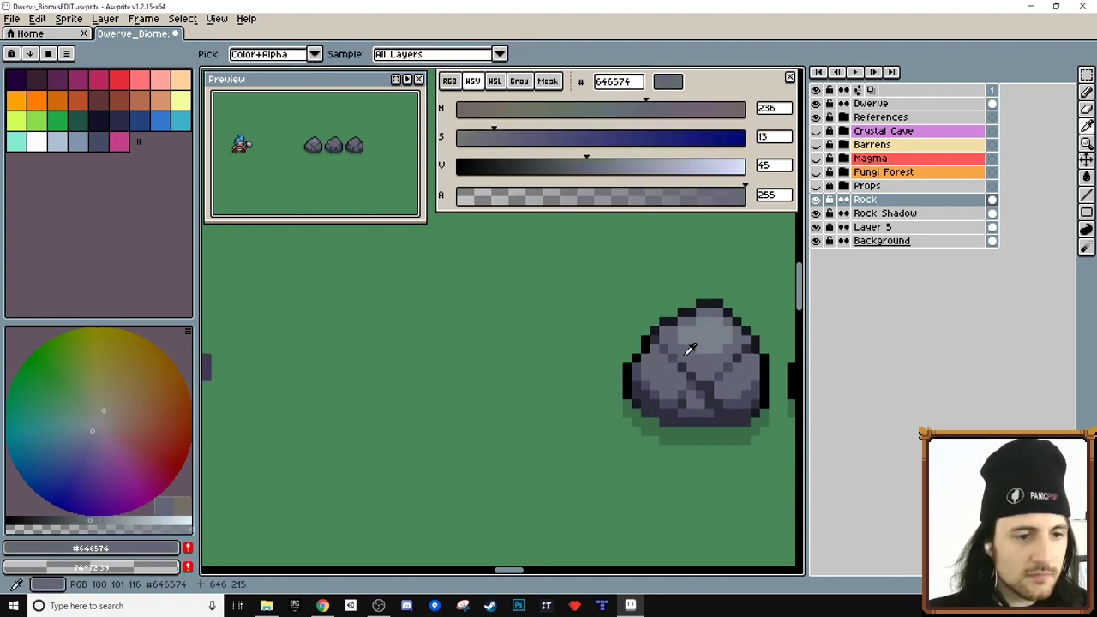
key(r)
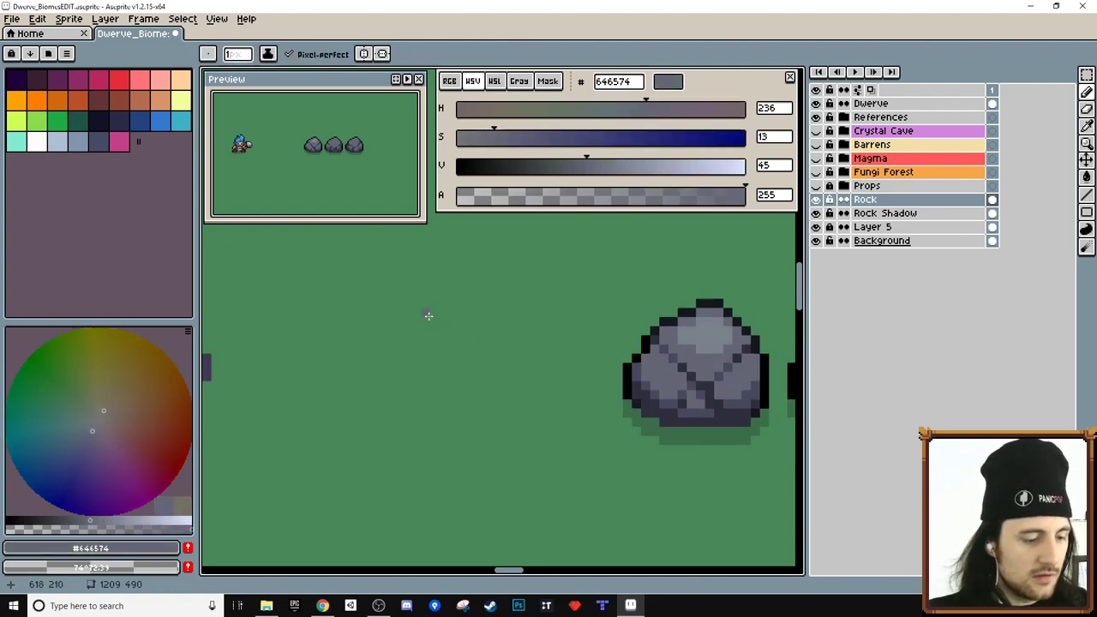
drag(460, 309, 467, 307)
key(g)
click(476, 354)
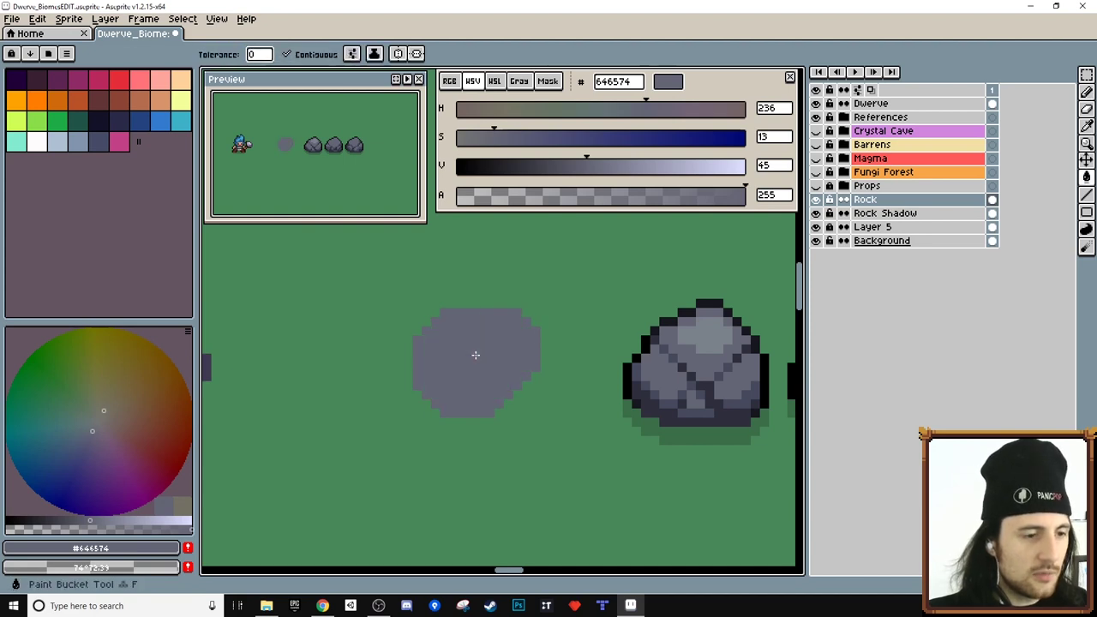
Step: Sample the #798189 highlight color and paint three light patches on the blob, one near the top and two on the lower sides
alt+click(717, 325)
key(b)
scroll(490, 358, up, 1)
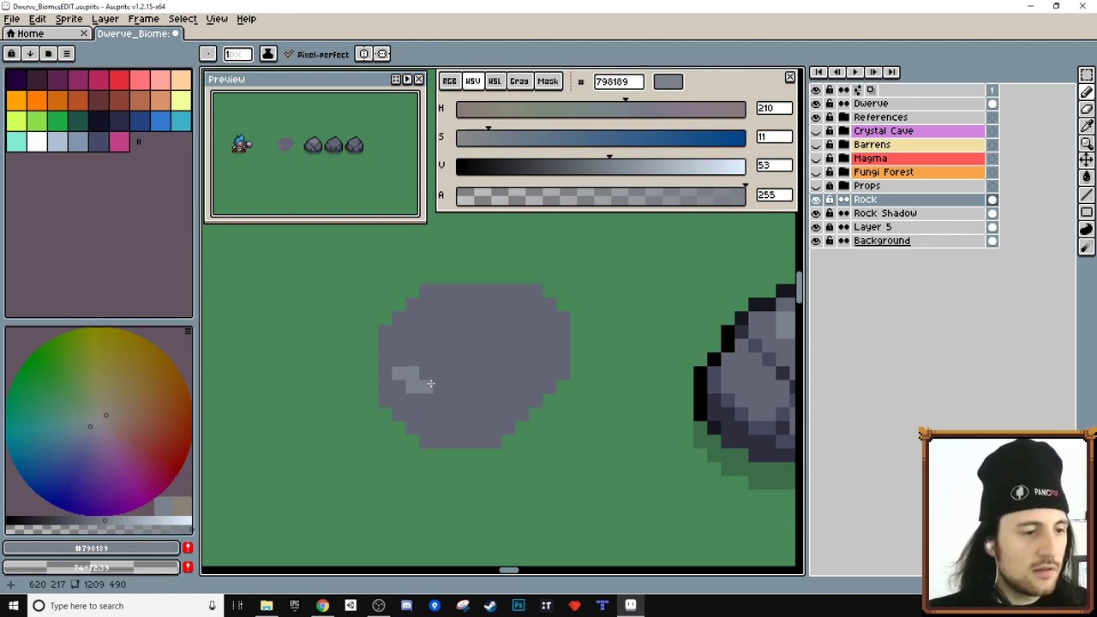
click(403, 363)
drag(429, 381, 439, 385)
mouse_move(454, 331)
mouse_down()
mouse_move(483, 341)
mouse_move(502, 333)
mouse_move(503, 316)
mouse_move(441, 316)
mouse_move(497, 330)
mouse_move(505, 361)
mouse_move(530, 359)
mouse_move(519, 392)
mouse_up()
Step: Sample #46495c from the first rock's crack and paint dark shadow faces beneath the blob's three light patches
drag(688, 402, 617, 401)
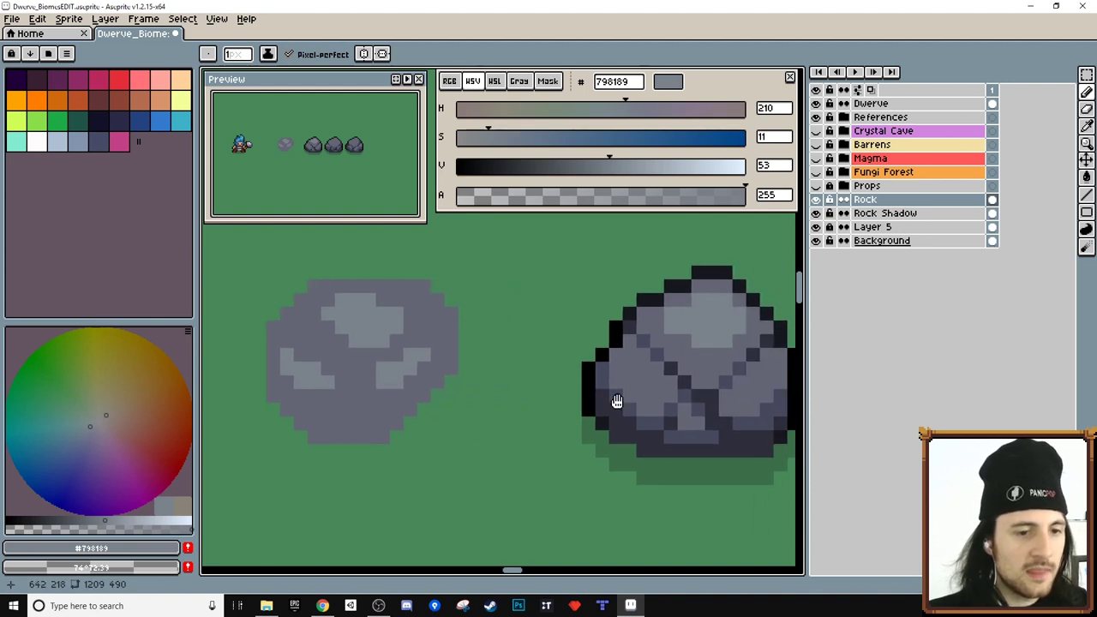
alt+click(655, 351)
click(286, 382)
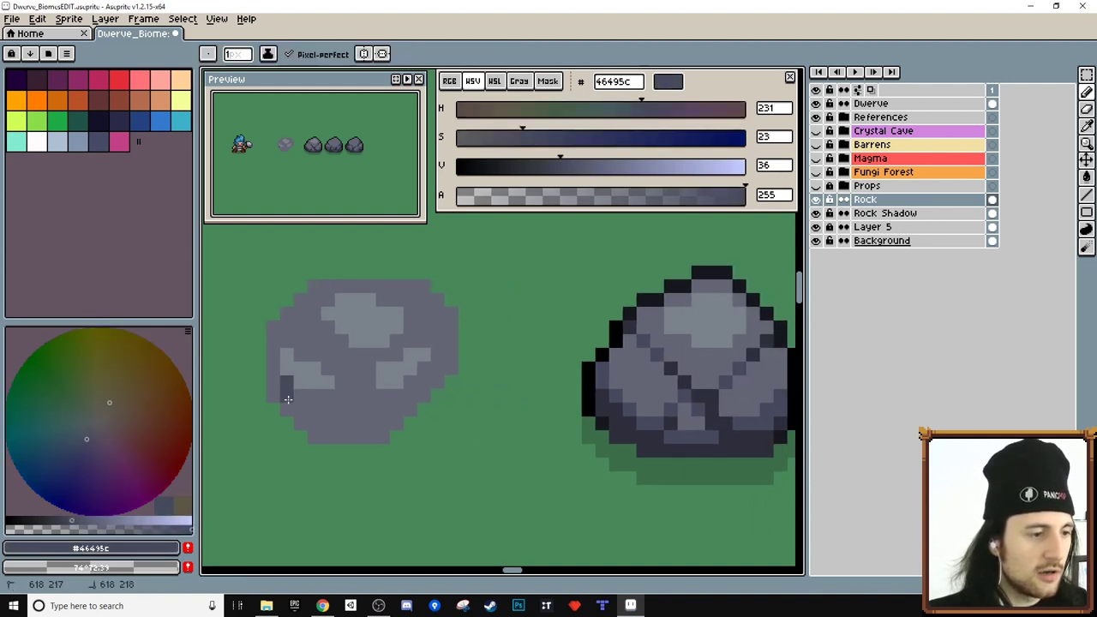
mouse_move(288, 399)
mouse_down()
mouse_move(310, 415)
mouse_move(317, 397)
mouse_move(315, 435)
mouse_up()
drag(328, 397, 329, 427)
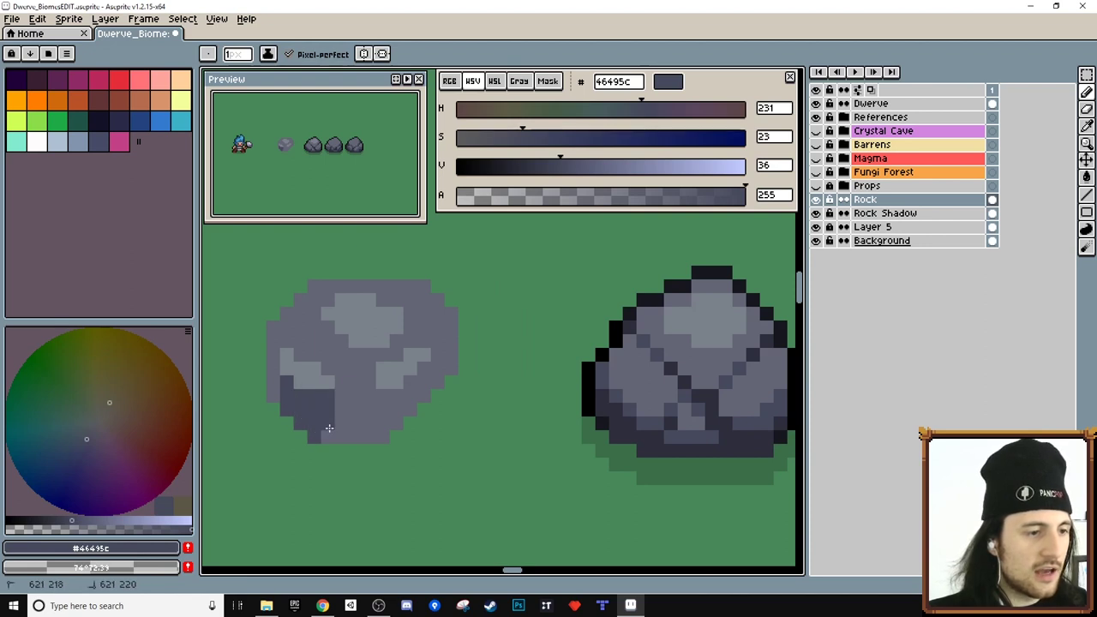
mouse_move(341, 341)
mouse_down()
mouse_move(359, 370)
mouse_move(398, 341)
mouse_move(369, 375)
mouse_move(388, 382)
mouse_move(391, 406)
mouse_move(409, 382)
mouse_up()
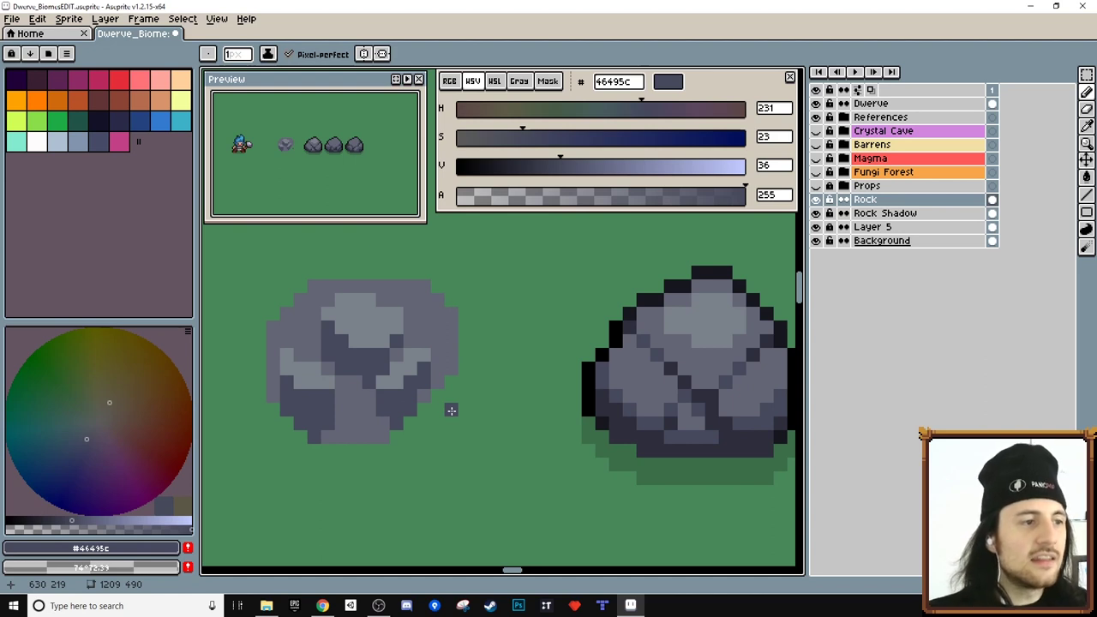
Step: Fill the first rock's peak highlight back in with its base gray #646574
drag(642, 380, 465, 381)
alt+click(538, 314)
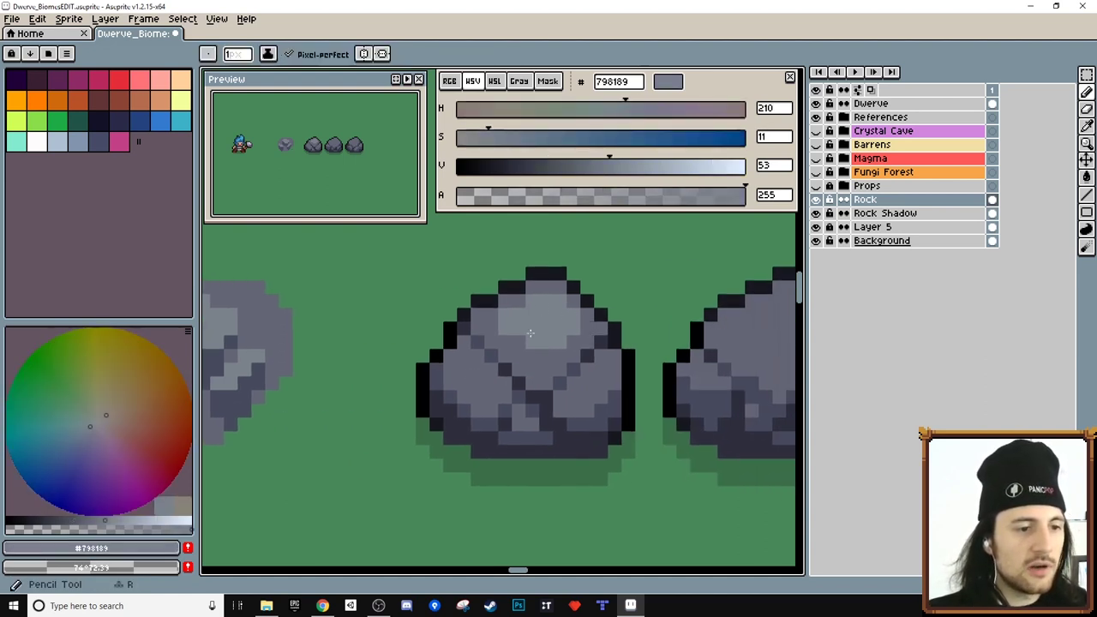
drag(575, 368, 494, 362)
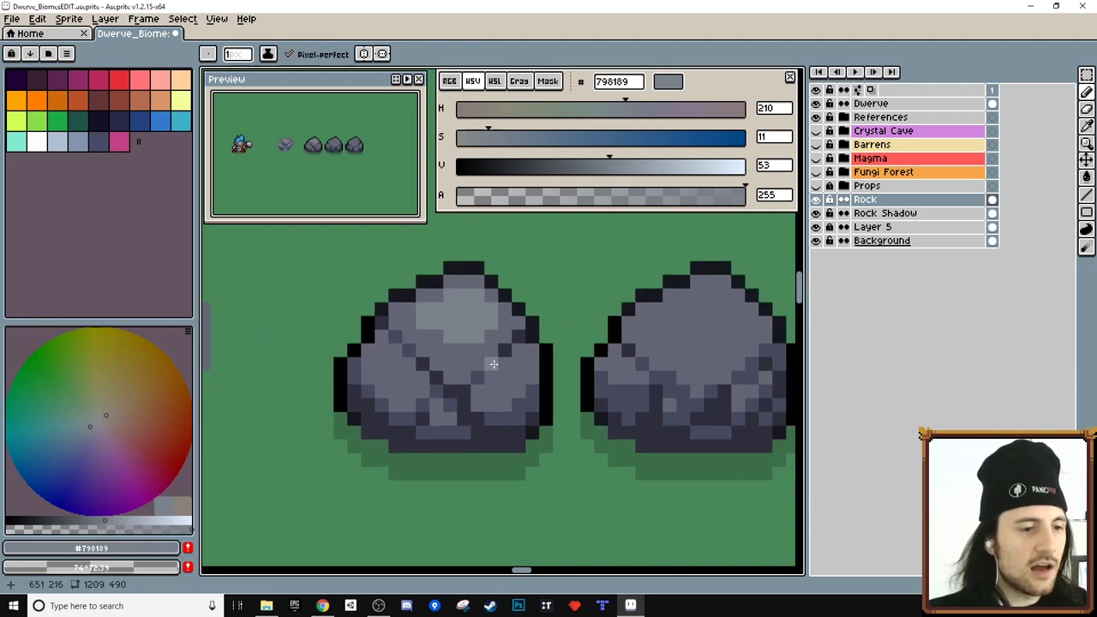
alt+click(462, 353)
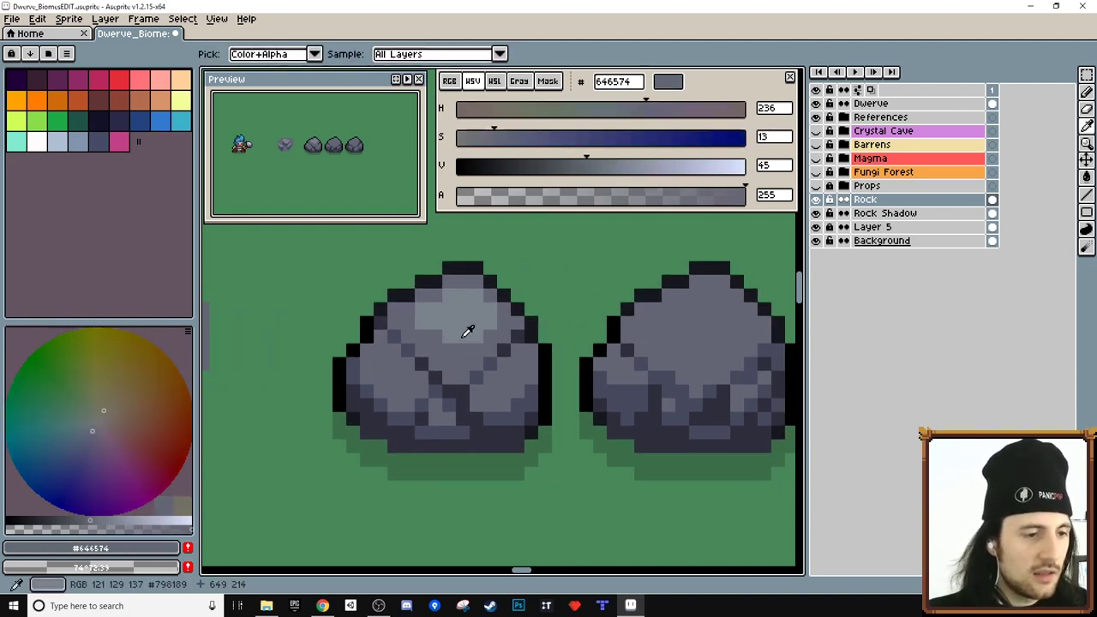
key(g)
click(460, 337)
scroll(459, 336, left, 2)
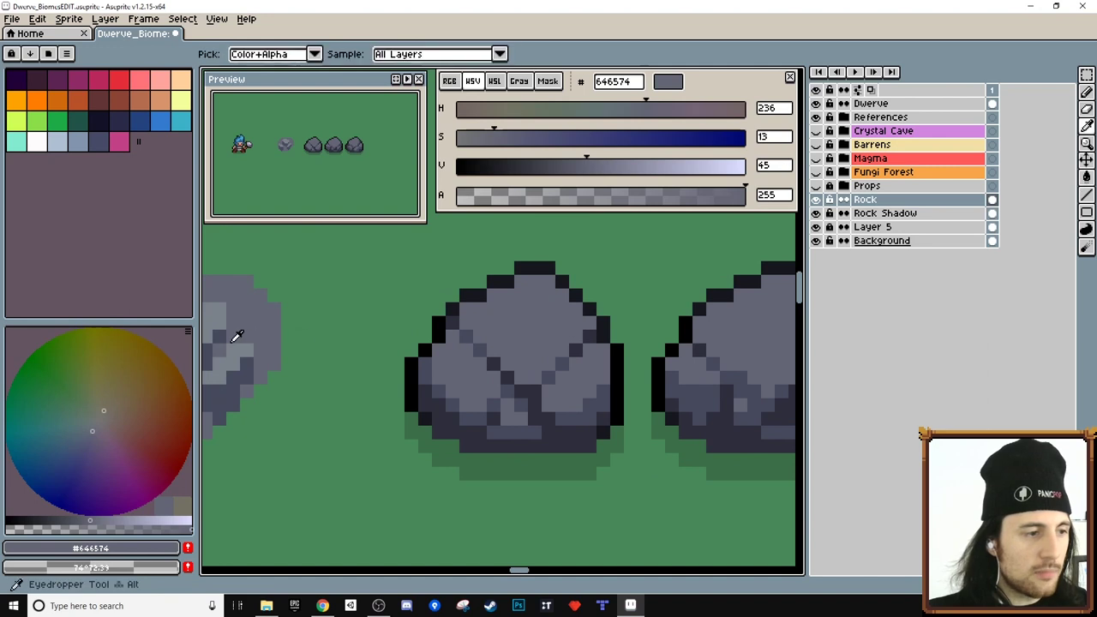
Step: Sample #798189 from the blob and paint a thin diagonal highlight along the upper edge of the first rock's left crack
alt+click(220, 310)
key(b)
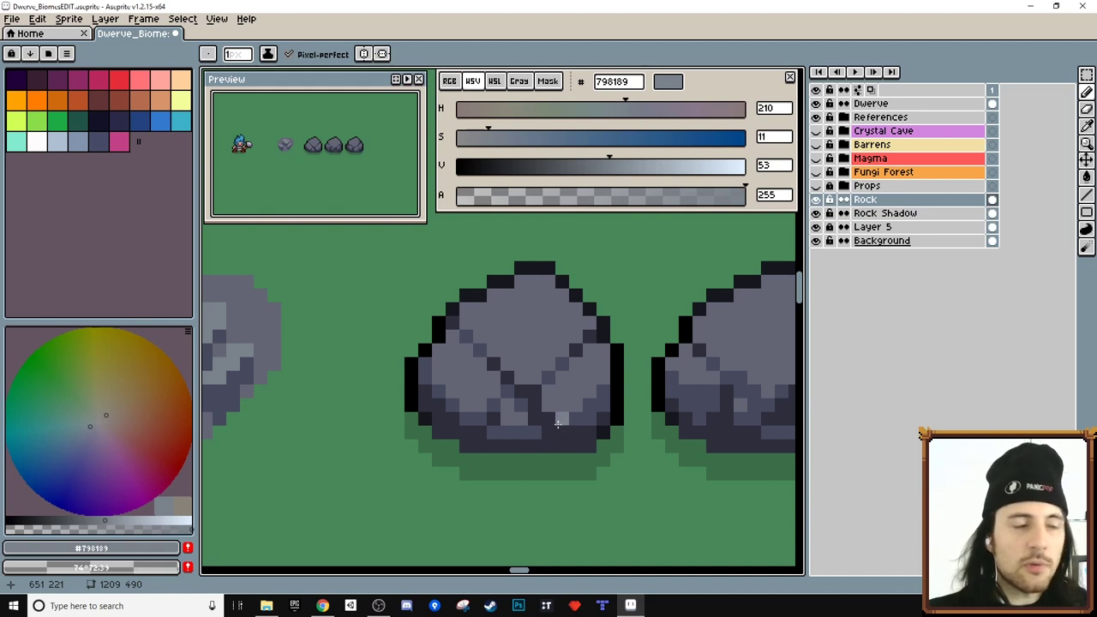
drag(555, 411, 522, 419)
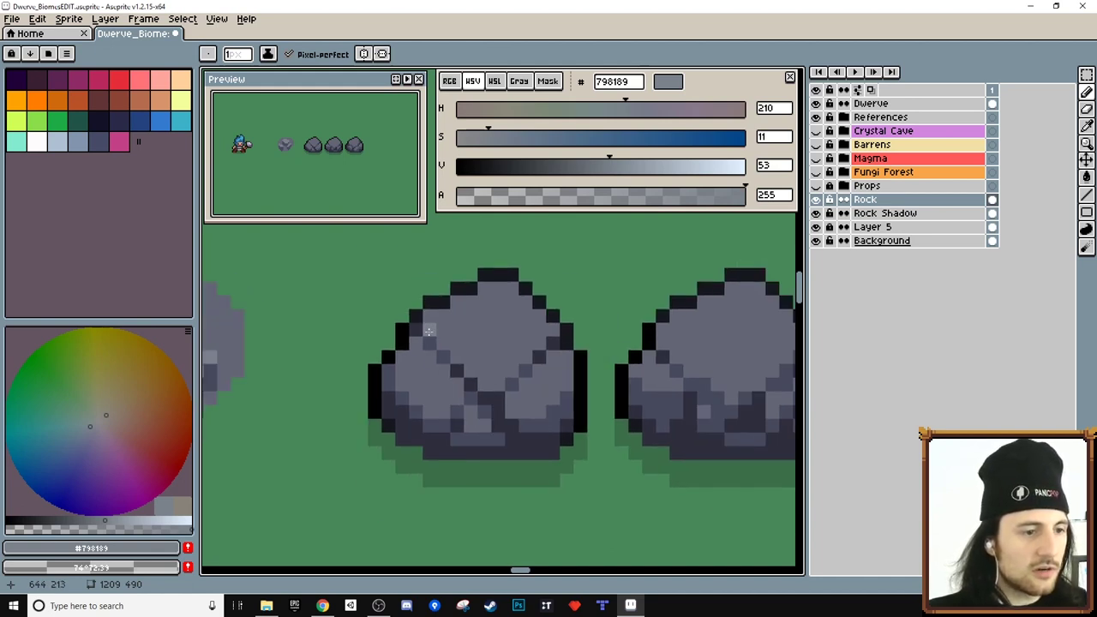
scroll(460, 367, up, 4)
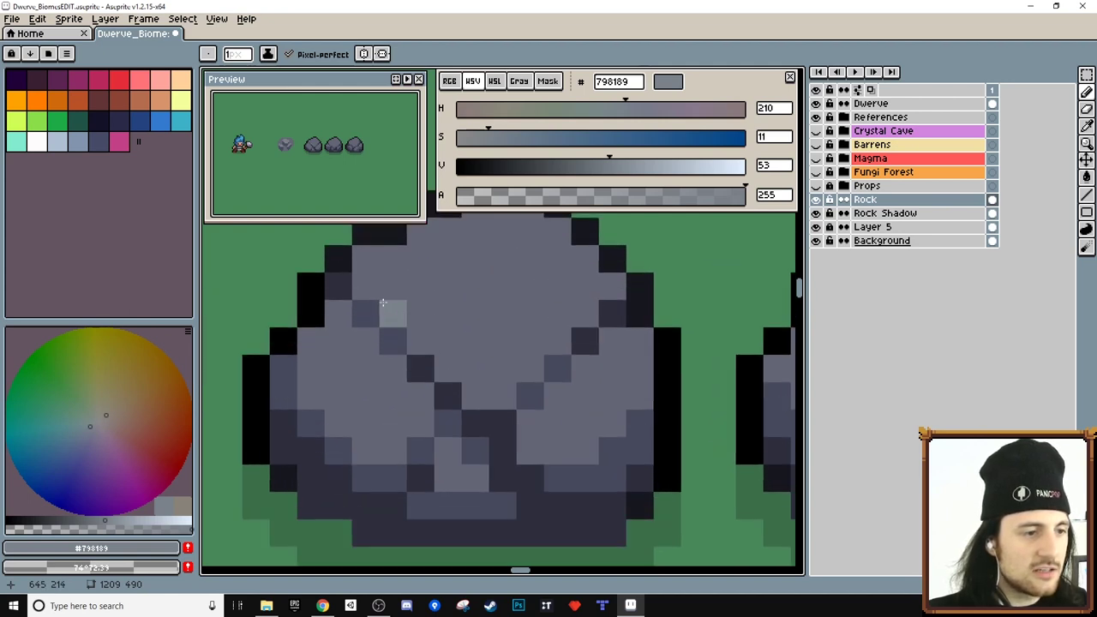
mouse_move(389, 303)
mouse_down()
mouse_move(449, 385)
mouse_move(486, 353)
mouse_up()
Step: Thicken the first rock's diagonal highlight with #798189 into a band reaching down to where the two cracks meet
alt+click(487, 353)
scroll(478, 345, down, 2)
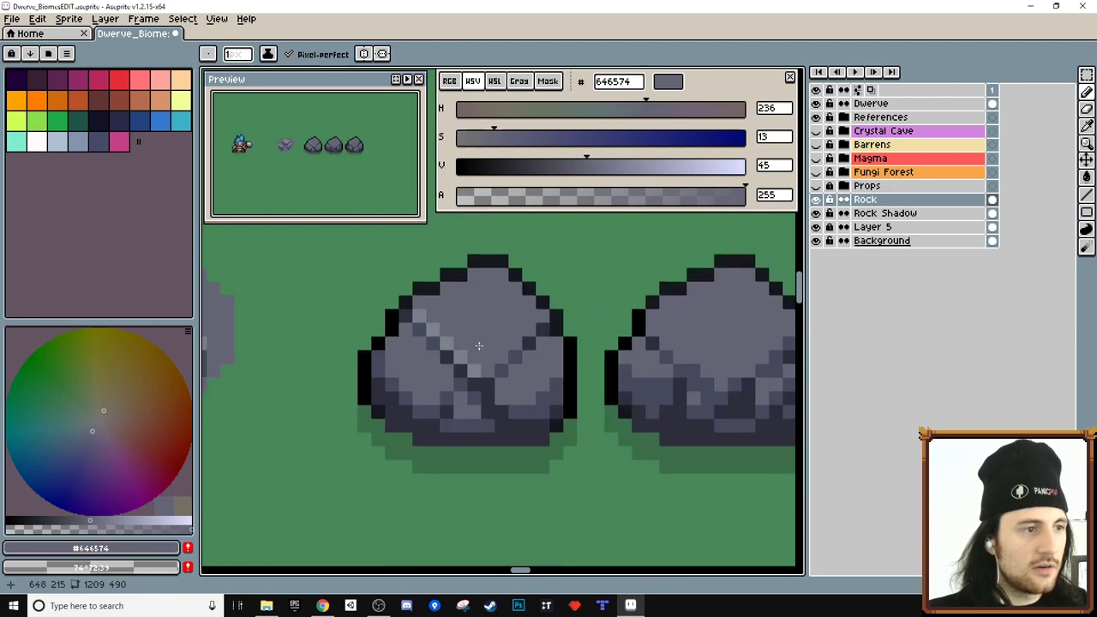
alt+click(461, 358)
scroll(490, 348, up, 1)
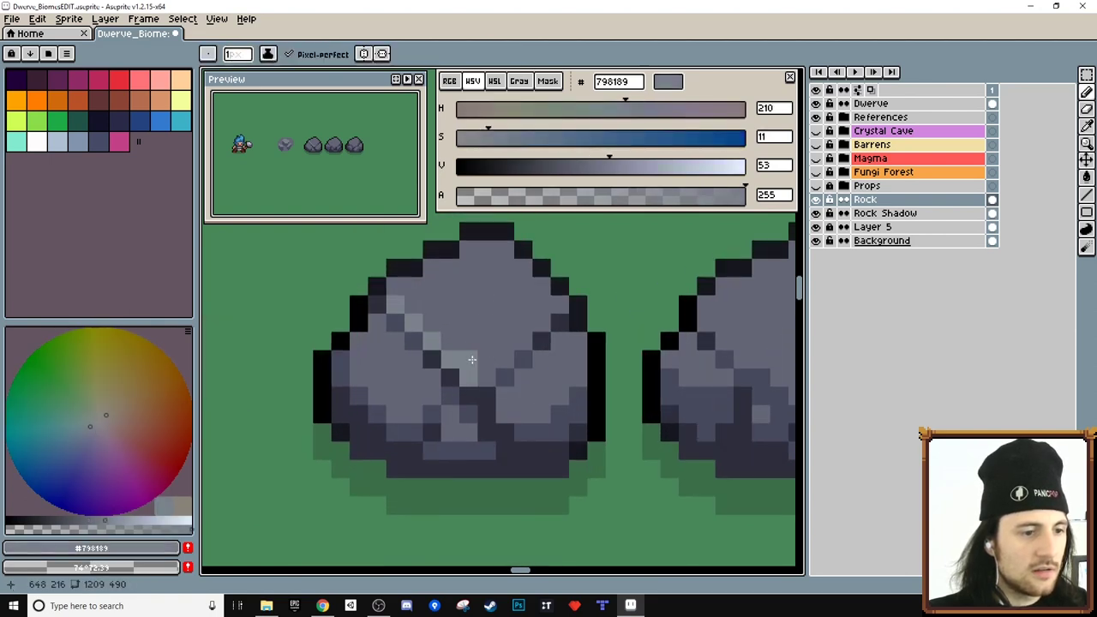
mouse_move(472, 362)
mouse_down()
mouse_move(483, 361)
mouse_move(424, 317)
mouse_up()
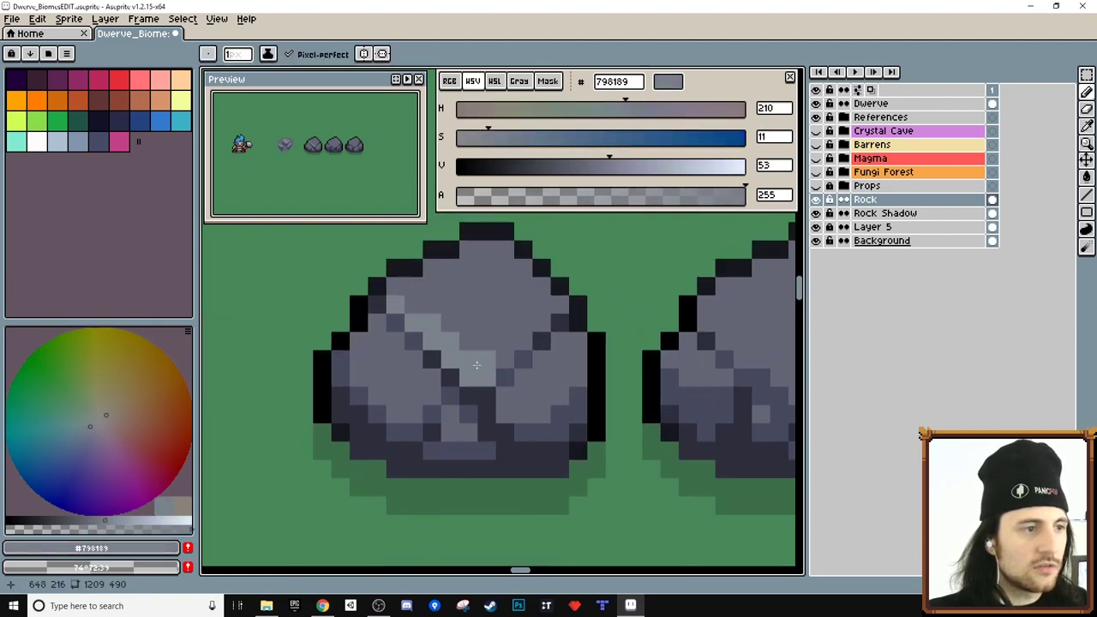
drag(650, 391, 605, 393)
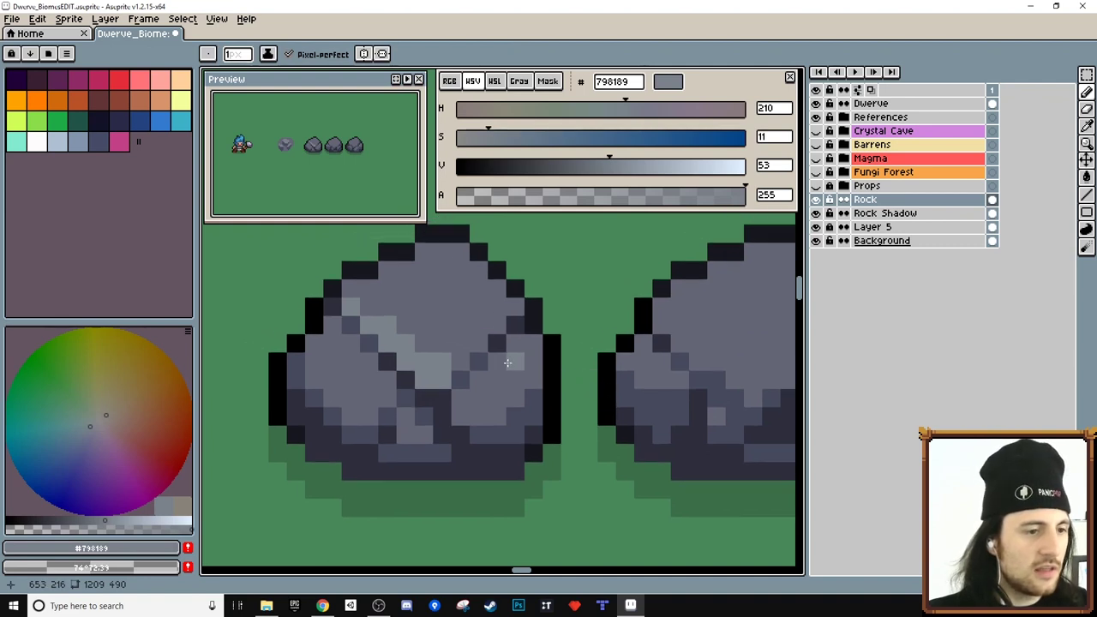
Step: Extend the first rock's diagonal highlight toward the right crack and brighten the right side of its peak with #798189
click(460, 362)
click(428, 345)
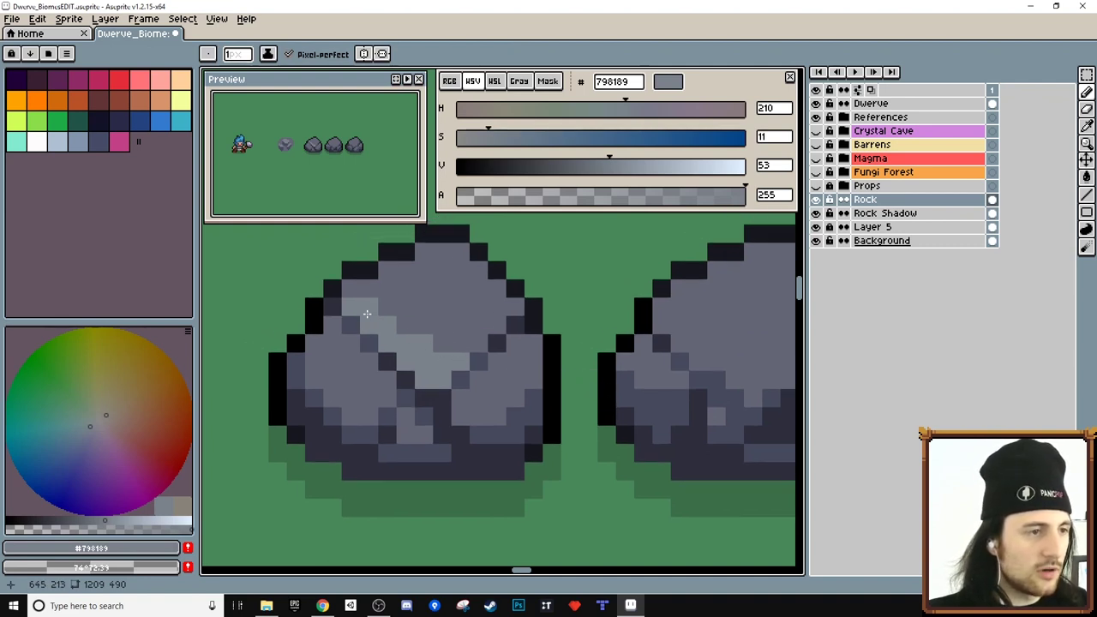
click(369, 307)
mouse_move(405, 270)
mouse_down()
mouse_move(463, 270)
mouse_move(478, 301)
mouse_move(424, 289)
mouse_up()
Step: Paint #798189 highlights on the first rock's right facet and on the small facet between the cracks
drag(424, 415, 430, 393)
drag(340, 320, 375, 375)
mouse_move(538, 323)
mouse_down()
mouse_move(477, 323)
mouse_move(478, 356)
mouse_up()
click(459, 375)
Step: Highlight the upper edge of the first rock's left facet with #798189, correcting its lower boundary with #646574
alt+click(445, 374)
alt+click(277, 329)
mouse_move(278, 302)
mouse_down()
mouse_move(259, 339)
mouse_move(314, 374)
mouse_up()
alt+click(279, 354)
click(279, 339)
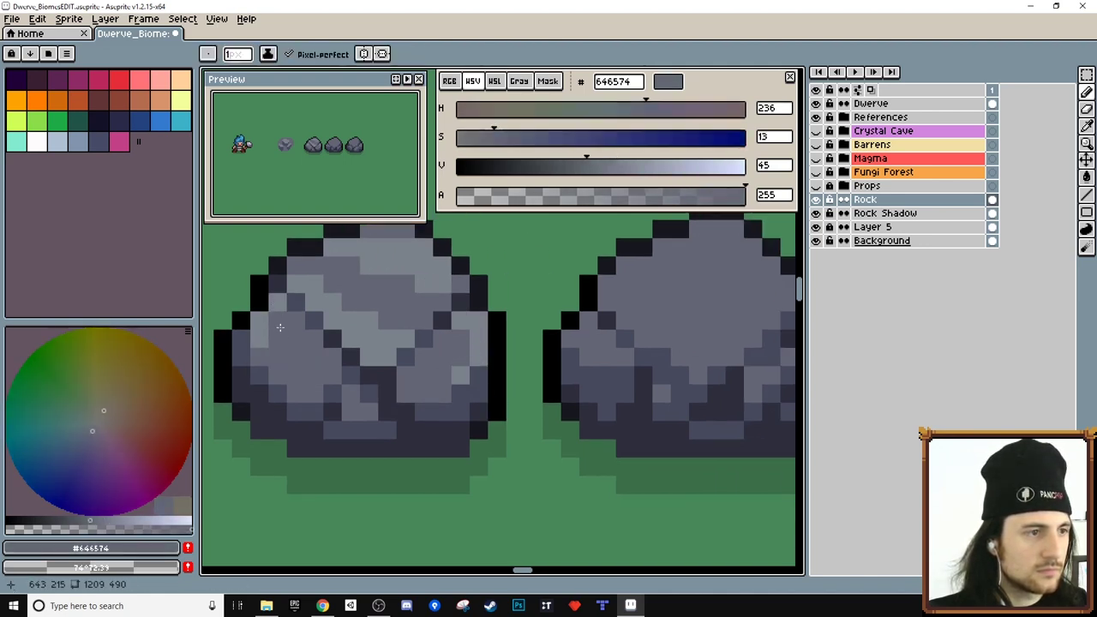
alt+click(279, 317)
click(296, 320)
Step: Widen the dark slate shadow along the upper side of the first rock's right crack
alt+click(388, 355)
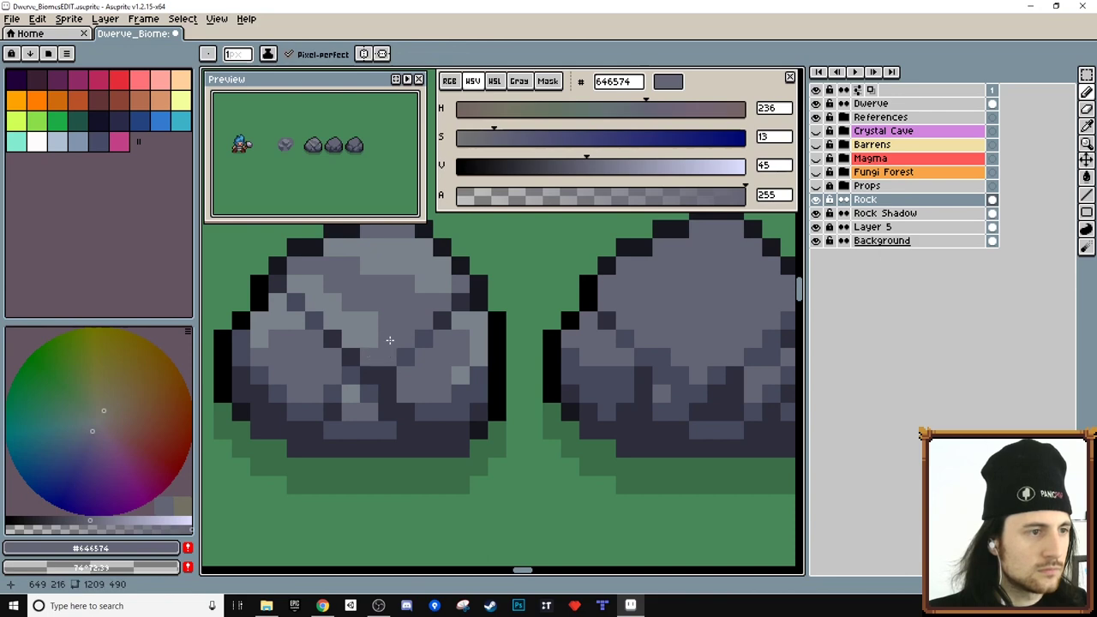
alt+click(395, 342)
alt+click(457, 322)
drag(424, 357, 417, 372)
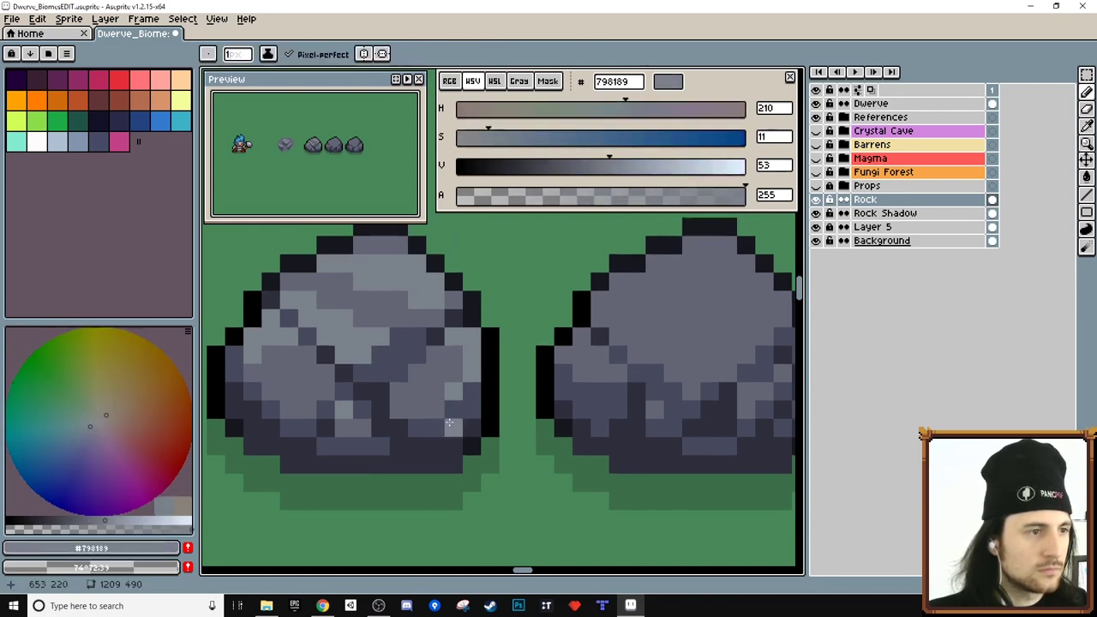
Step: Refine the shapes of the light patches on the first rock's upper facet, alternating between sampled #646574 and #798189
alt+click(380, 299)
mouse_move(362, 281)
mouse_down()
mouse_move(356, 254)
mouse_move(399, 267)
mouse_move(430, 303)
mouse_move(453, 299)
mouse_move(392, 262)
mouse_move(398, 299)
mouse_up()
alt+click(417, 265)
alt+click(398, 266)
alt+click(435, 287)
Step: Outline a large highlight on the second rock's upper facet in #798189 and fill it
mouse_move(612, 442)
mouse_down()
mouse_move(429, 421)
mouse_move(357, 442)
mouse_up()
mouse_move(508, 282)
mouse_down()
mouse_move(389, 298)
mouse_move(527, 300)
mouse_up()
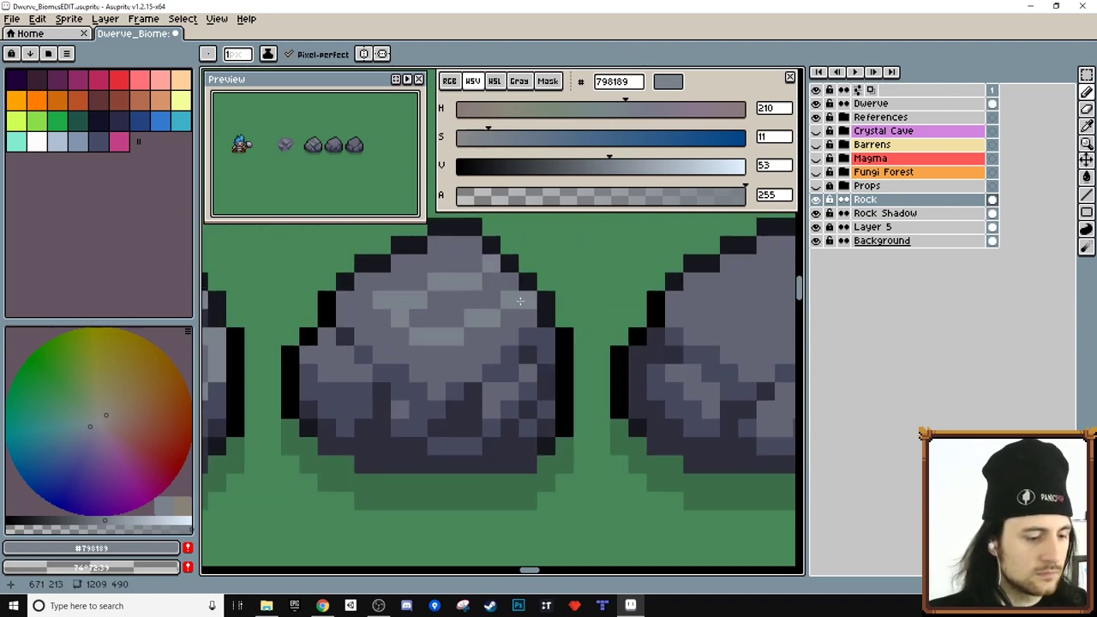
key(g)
click(462, 301)
Step: Add #798189 highlight pixels along the second rock's peak and upper-left edge
key(b)
drag(416, 263, 471, 246)
click(365, 281)
Step: Highlight the third rock's peak and upper-left edge and paint a light patch on its central facet with #798189
mouse_move(689, 335)
mouse_down()
mouse_move(519, 334)
mouse_move(541, 281)
mouse_move(545, 315)
mouse_move(578, 263)
mouse_move(625, 279)
mouse_up()
click(541, 283)
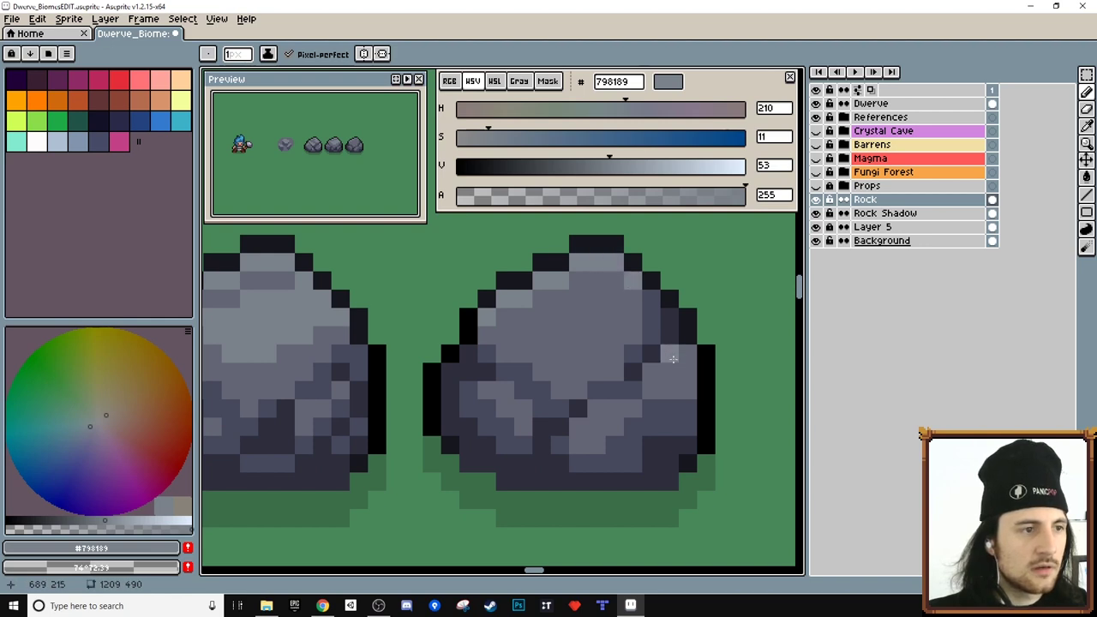
mouse_move(614, 317)
mouse_down()
mouse_move(558, 327)
mouse_move(566, 345)
mouse_move(599, 355)
mouse_move(619, 332)
mouse_move(581, 335)
mouse_up()
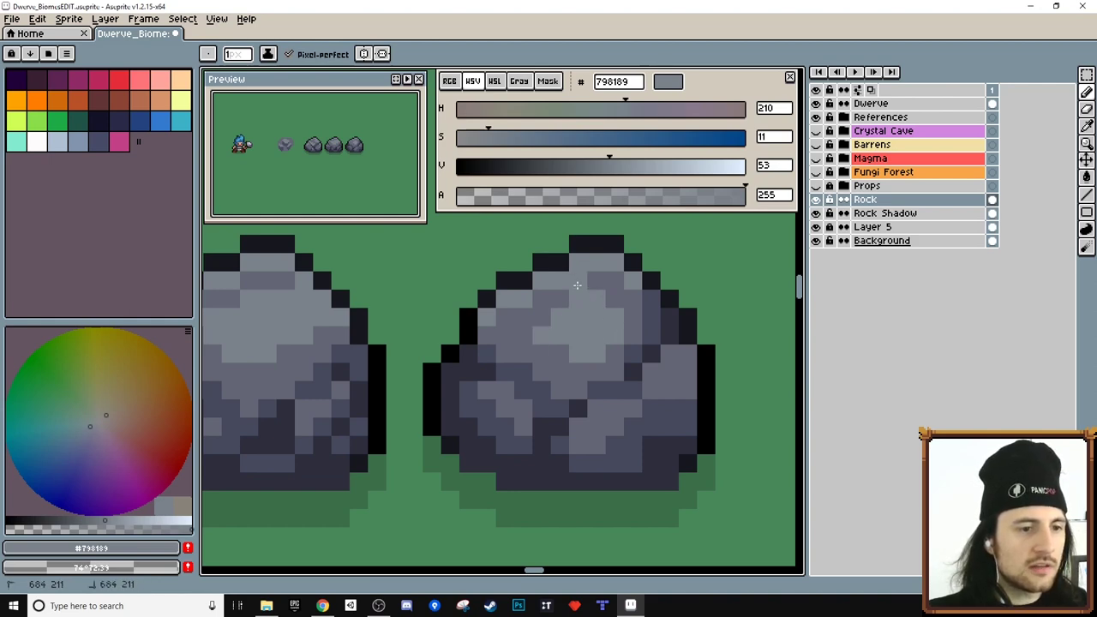
Step: Paint a #798189 highlight on the third rock's right facet, touching up its edge with sampled base gray
drag(614, 432, 582, 406)
mouse_move(639, 328)
mouse_down()
mouse_move(653, 329)
mouse_move(654, 357)
mouse_move(641, 347)
mouse_up()
alt+click(637, 361)
click(655, 329)
alt+click(652, 343)
Step: Touch up the third rock's lower-left facet and highlight its lower central facet with #798189
drag(484, 396, 457, 380)
key(ctrl+z)
alt+click(490, 385)
alt+click(480, 406)
click(489, 402)
alt+click(553, 328)
drag(581, 381, 547, 400)
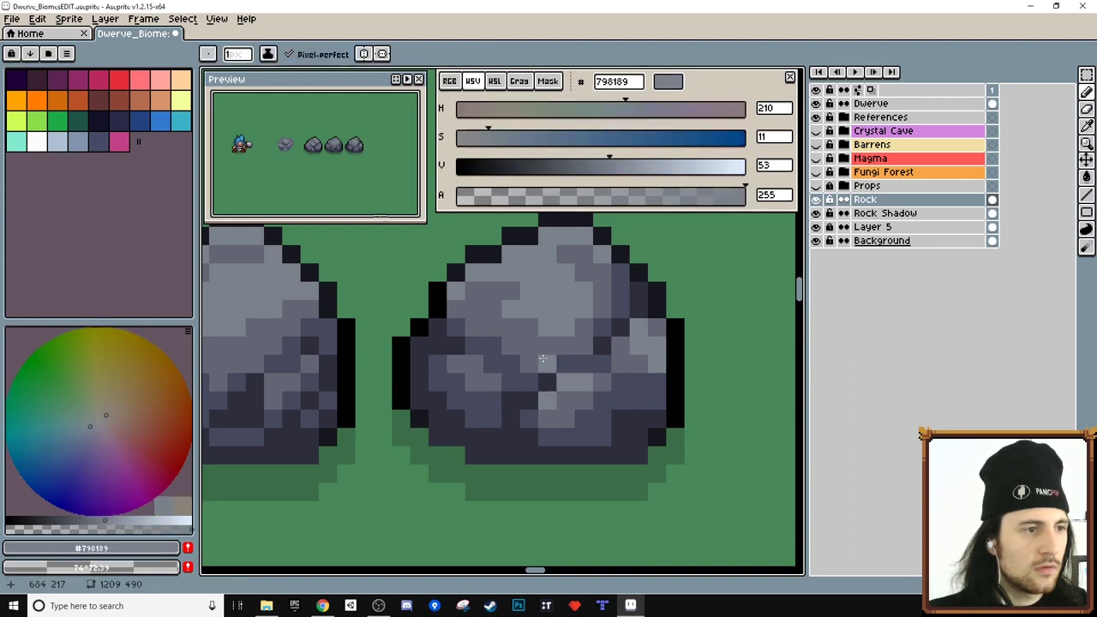
Step: Highlight the second rock's small lower-right facet and paint a #46495c shadow beneath the large upper highlight
scroll(358, 145, up, 1)
drag(321, 374, 523, 380)
click(476, 388)
alt+click(369, 366)
drag(403, 354, 457, 334)
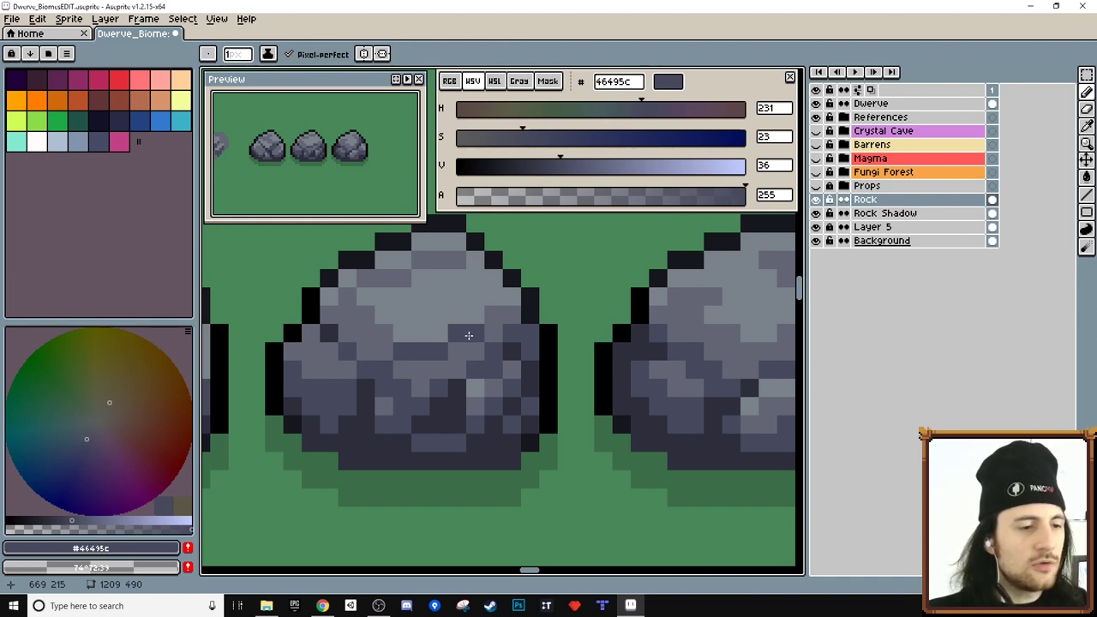
alt+click(470, 339)
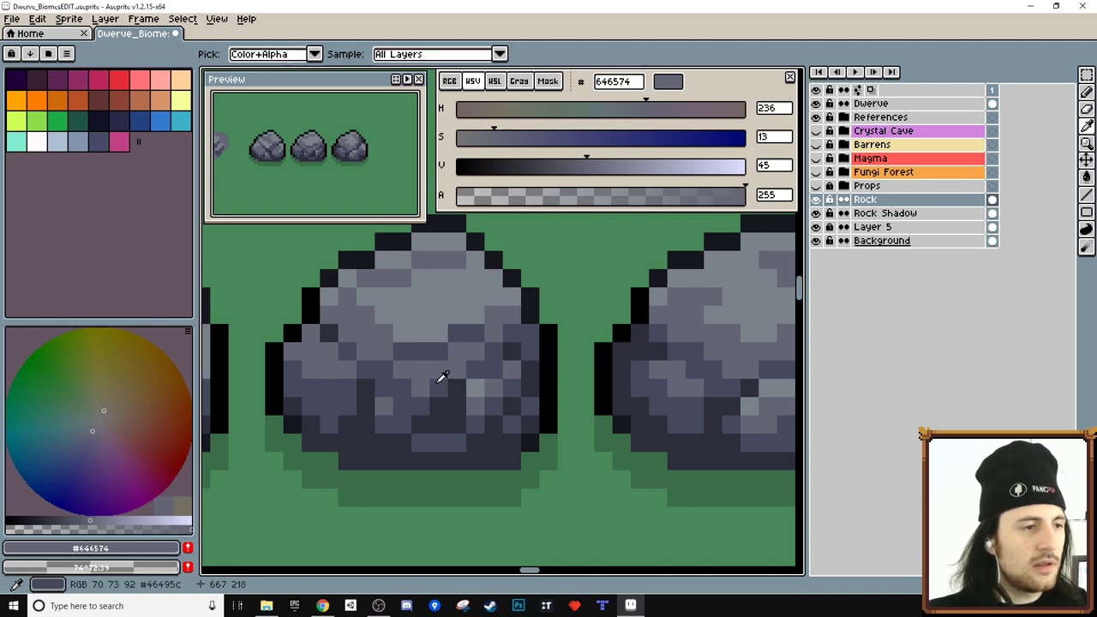
click(471, 332)
key(r)
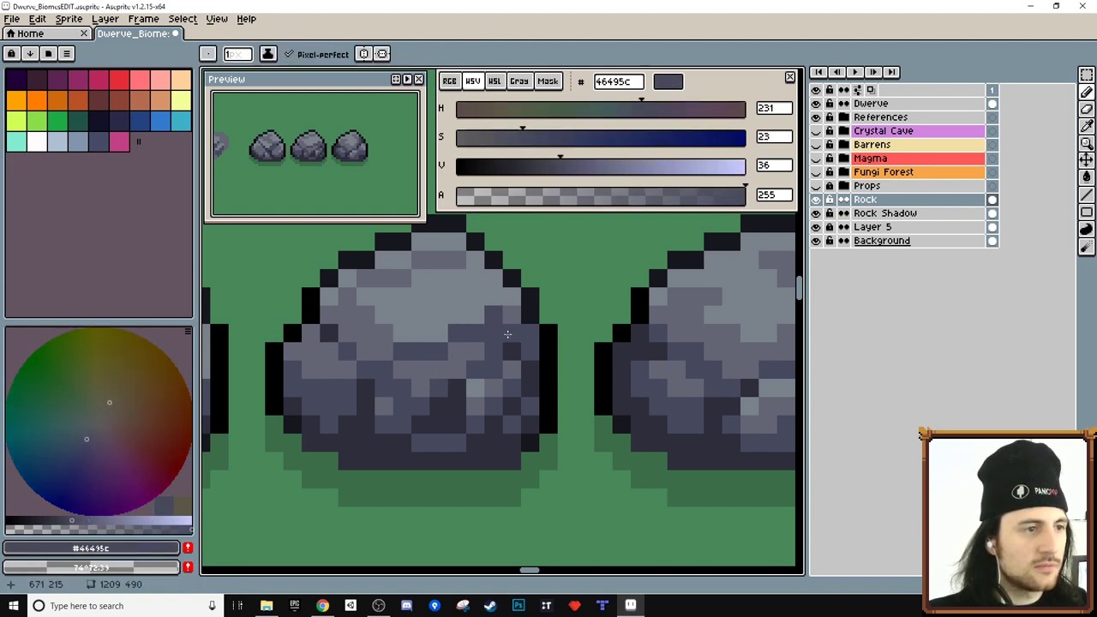
alt+click(507, 319)
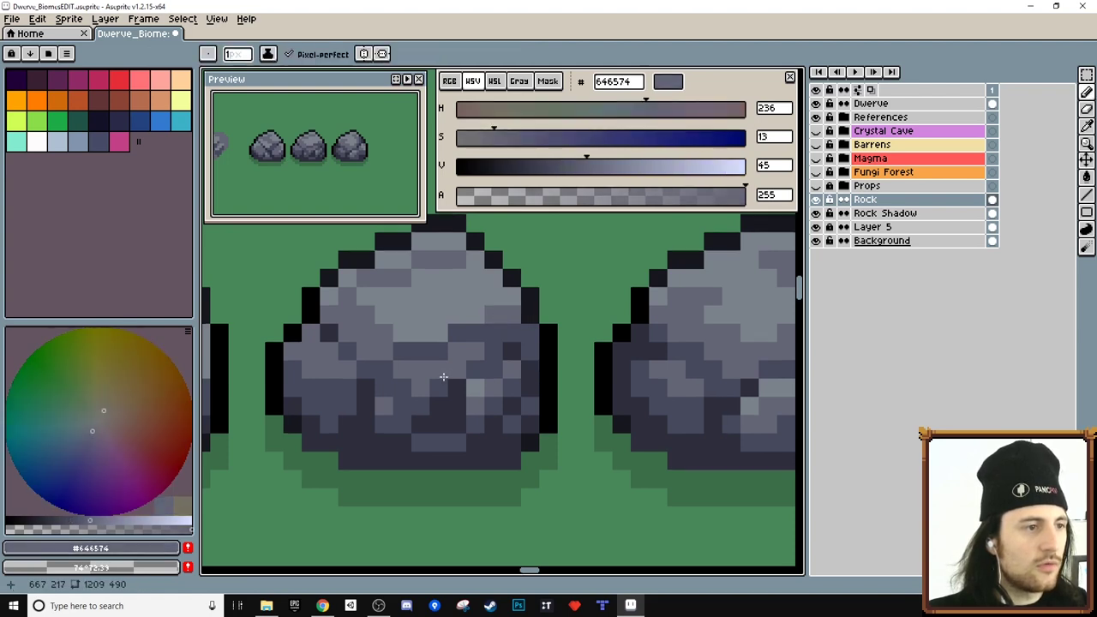
Step: Compare the shading of all three rocks on the canvas and at game scale in the preview
scroll(443, 377, down, 1)
scroll(422, 418, down, 1)
scroll(365, 202, down, 1)
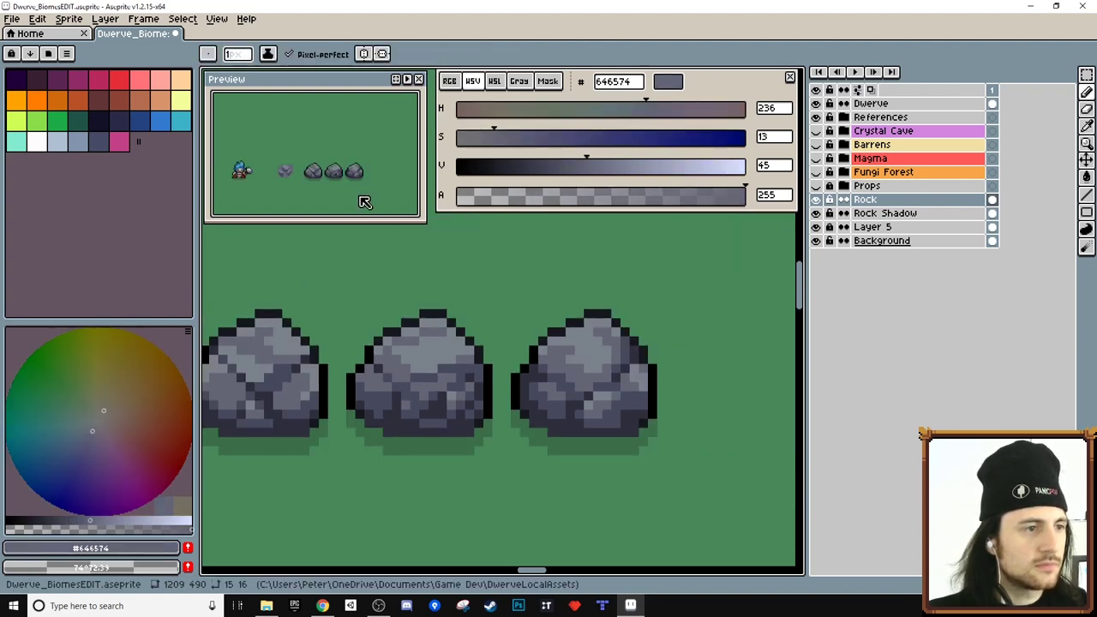
drag(365, 203, 361, 193)
scroll(360, 194, up, 1)
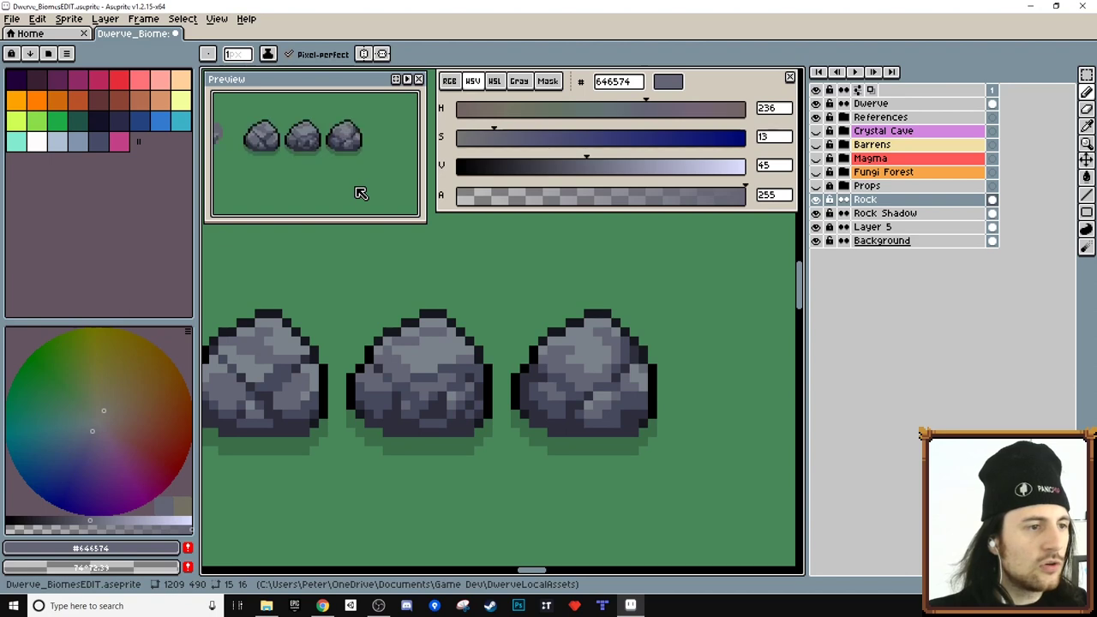
scroll(358, 192, down, 1)
drag(398, 347, 517, 329)
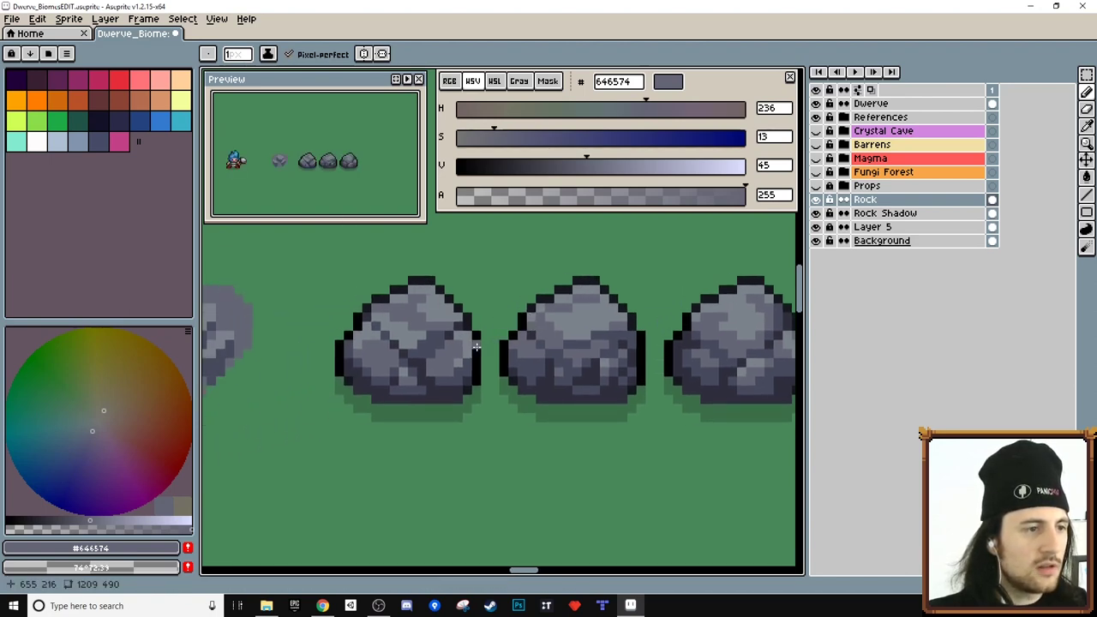
drag(649, 355, 491, 354)
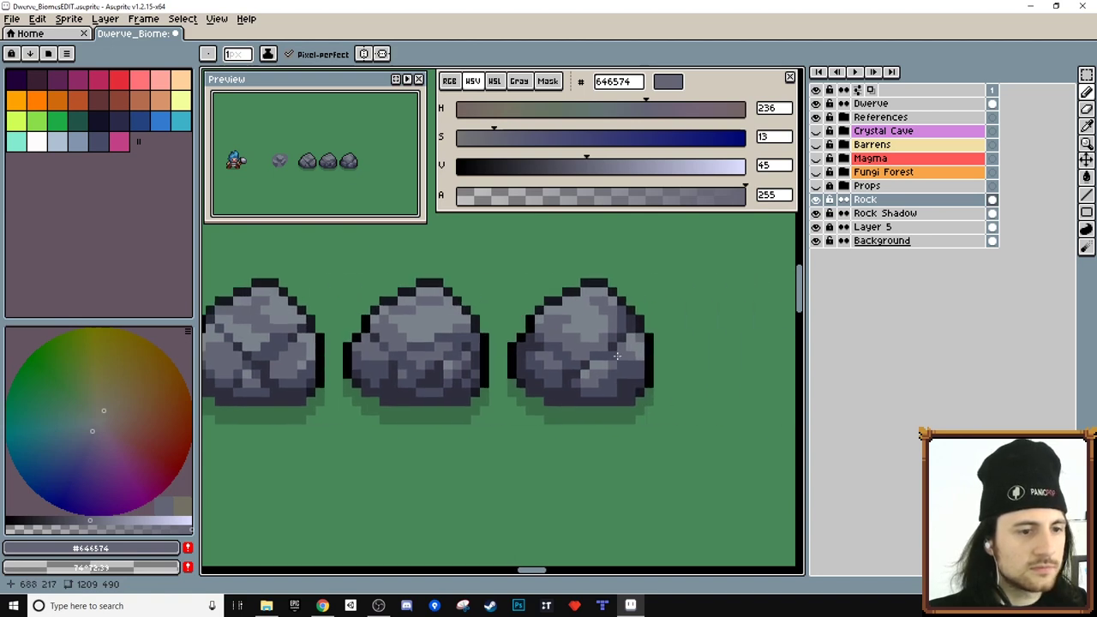
scroll(613, 348, up, 1)
alt+click(532, 340)
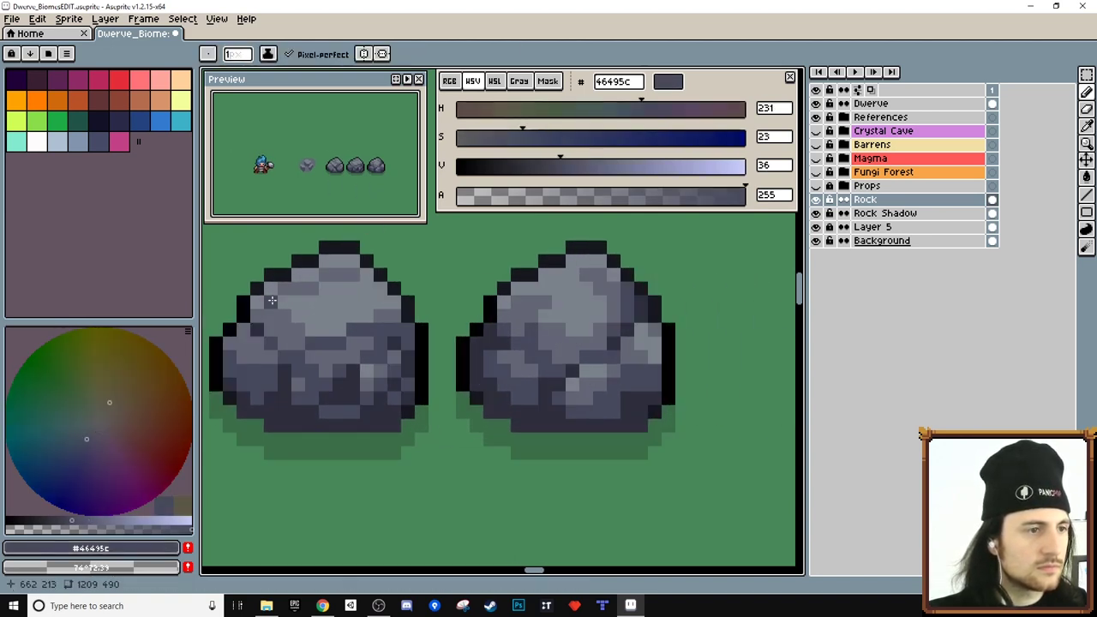
scroll(565, 378, left, 2)
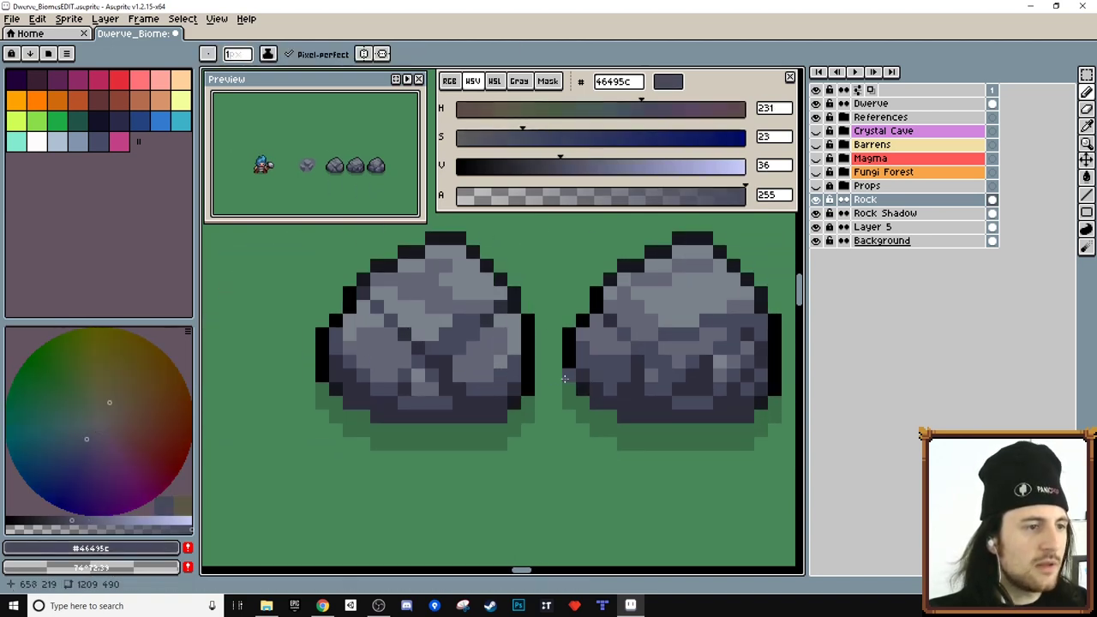
scroll(357, 183, up, 1)
scroll(366, 188, down, 1)
mouse_move(368, 190)
mouse_down()
mouse_move(334, 187)
mouse_move(350, 198)
mouse_up()
scroll(343, 193, up, 1)
key(alt)
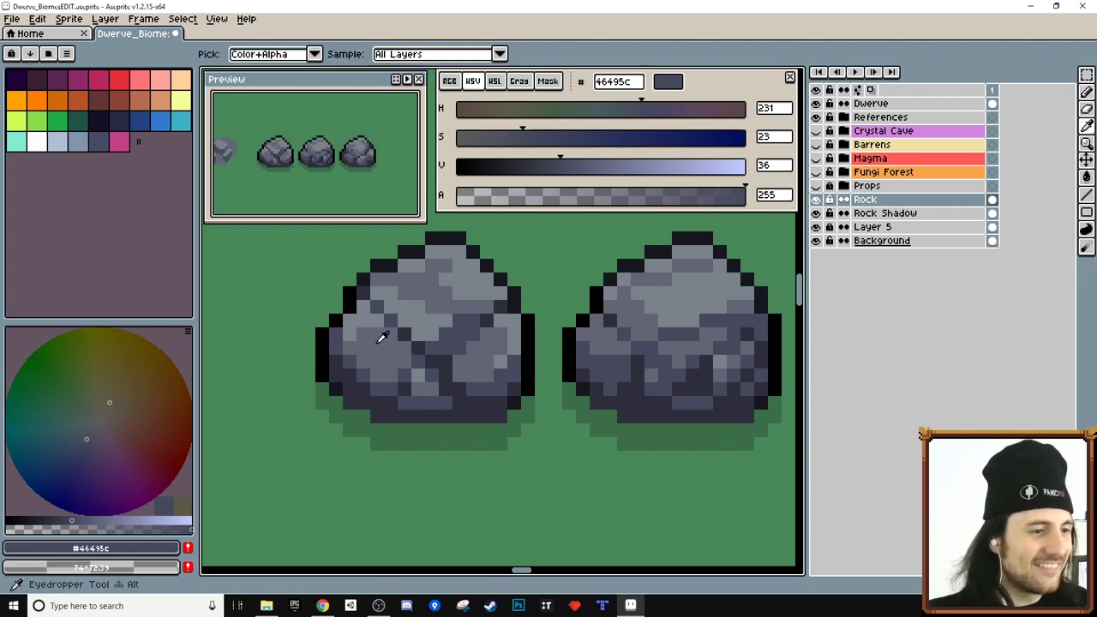
Step: Touch up the highlight on the first rock's left facet beside the crack, using colors sampled from the facet
alt+click(378, 342)
key(alt+r)
alt+click(370, 338)
click(376, 321)
alt+click(360, 322)
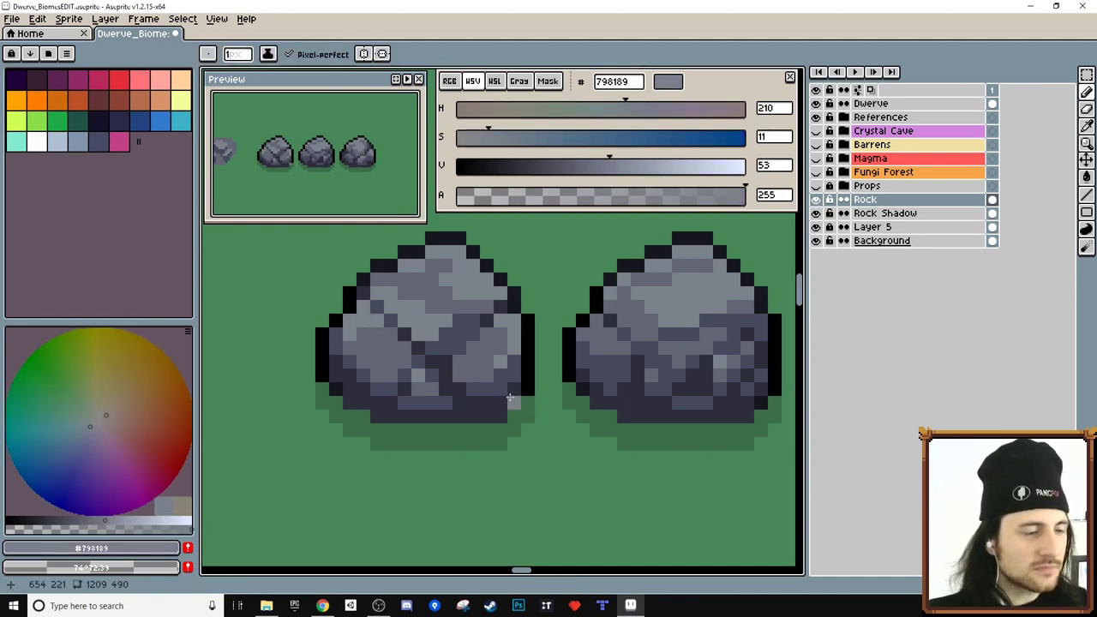
Step: Check the three rocks side by side for overall contrast
scroll(509, 399, down, 1)
scroll(371, 188, down, 2)
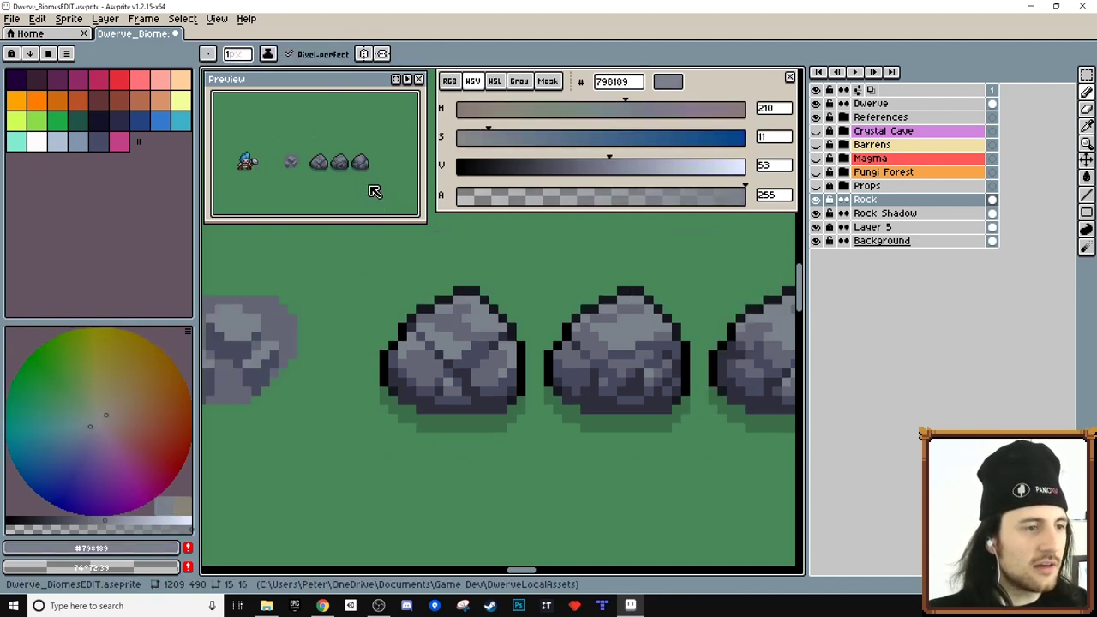
scroll(375, 189, up, 2)
drag(617, 345, 508, 352)
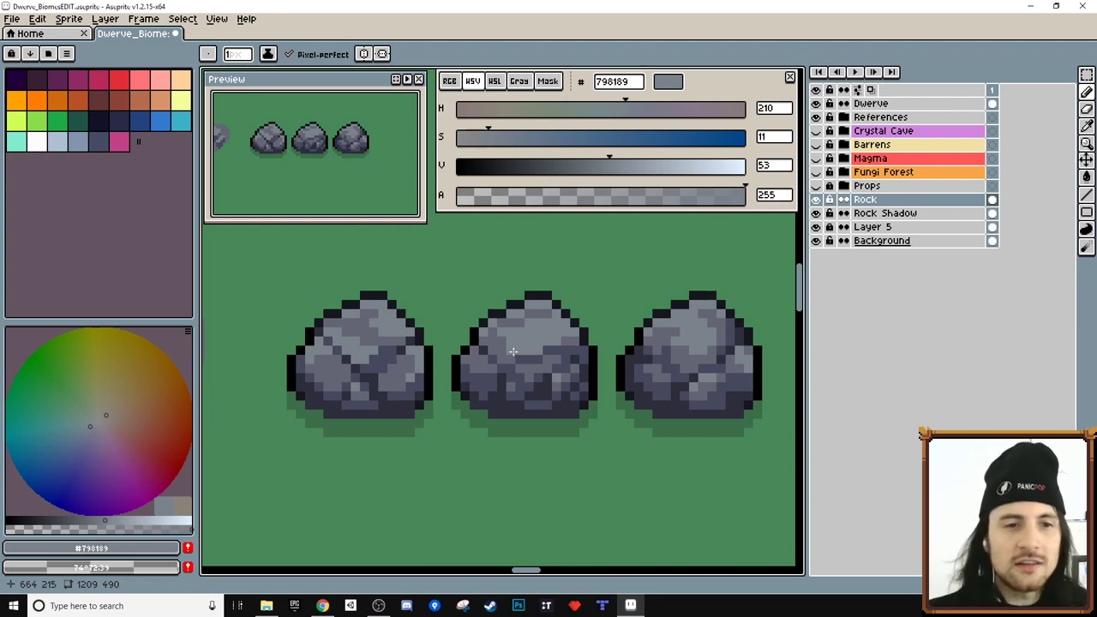
key(i)
key(r)
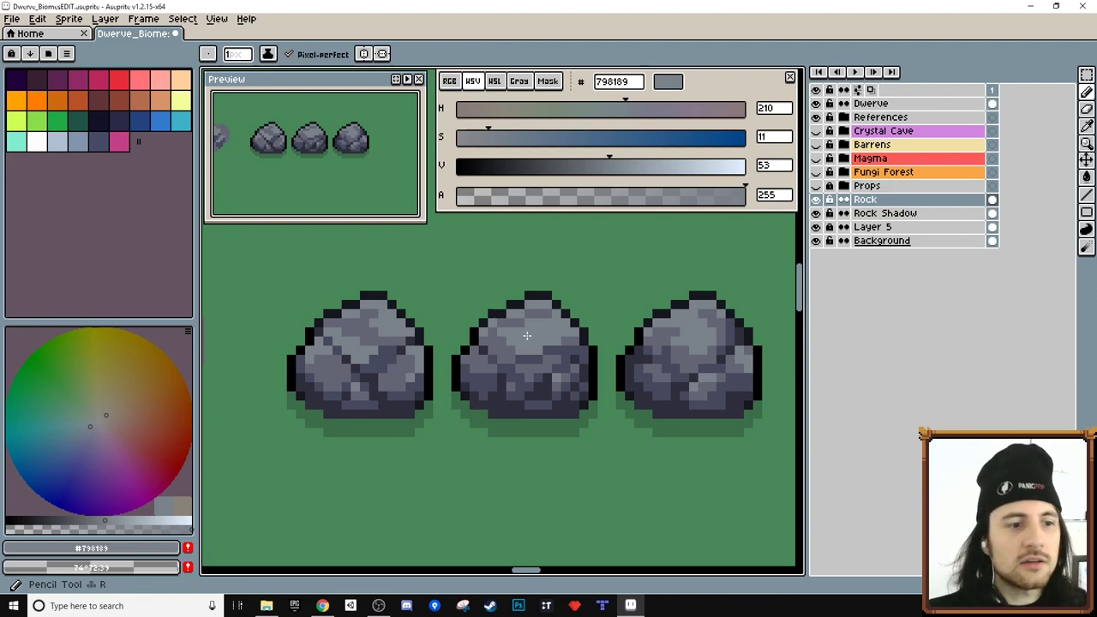
Step: Mix a brighter highlight color, #9ca5ad, with hue 210, saturation 10 and value 68
key(alt)
click(642, 165)
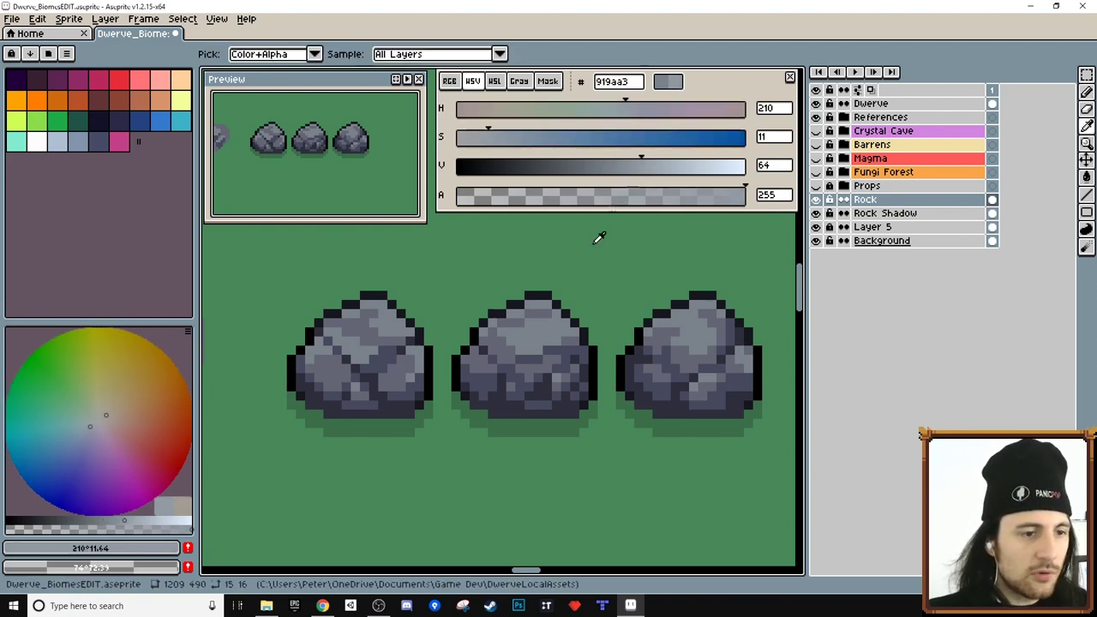
click(647, 165)
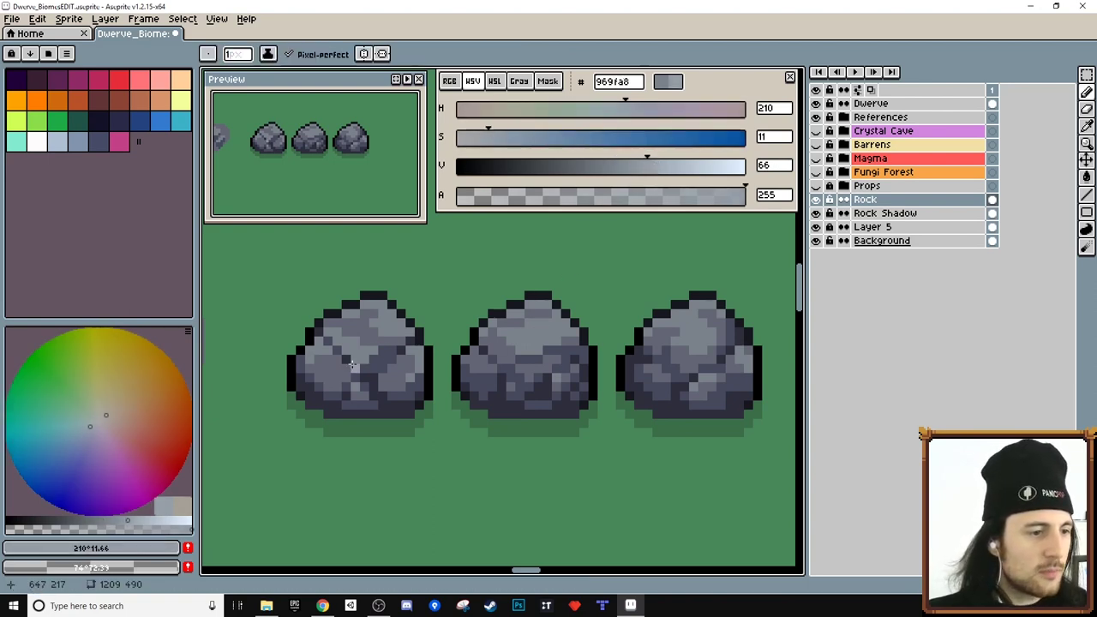
click(673, 165)
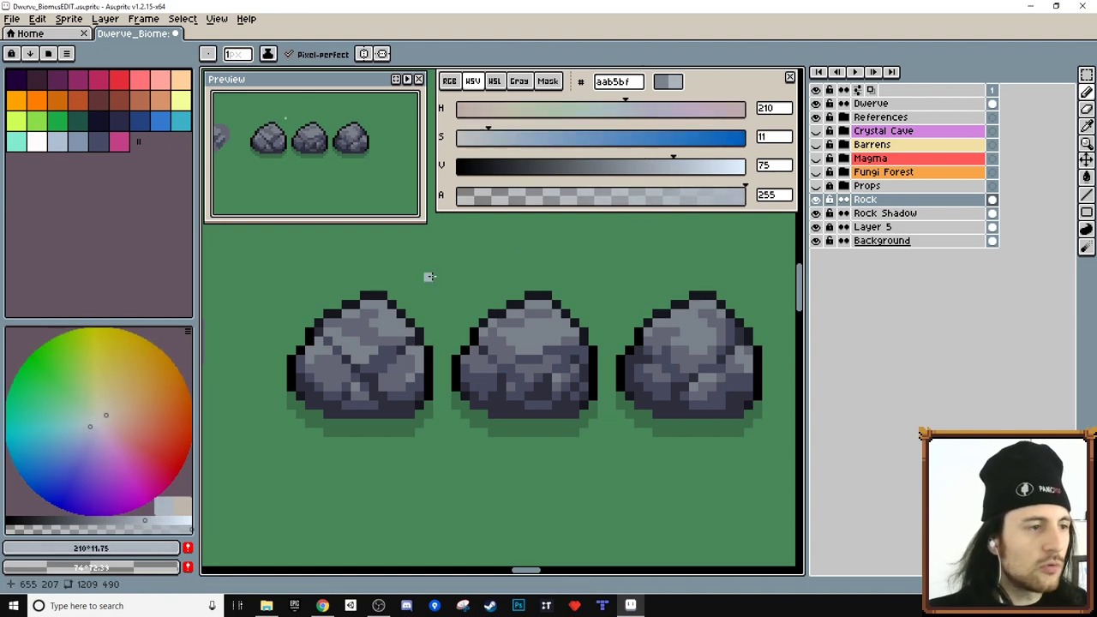
drag(488, 137, 459, 137)
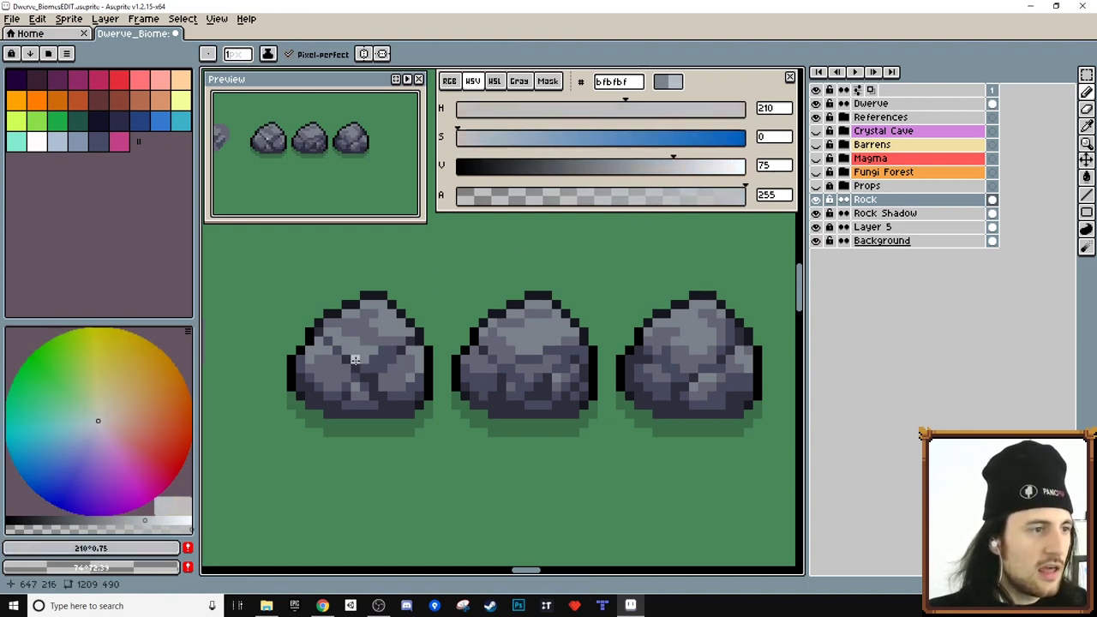
scroll(376, 369, up, 1)
drag(355, 382, 404, 382)
drag(557, 397, 456, 401)
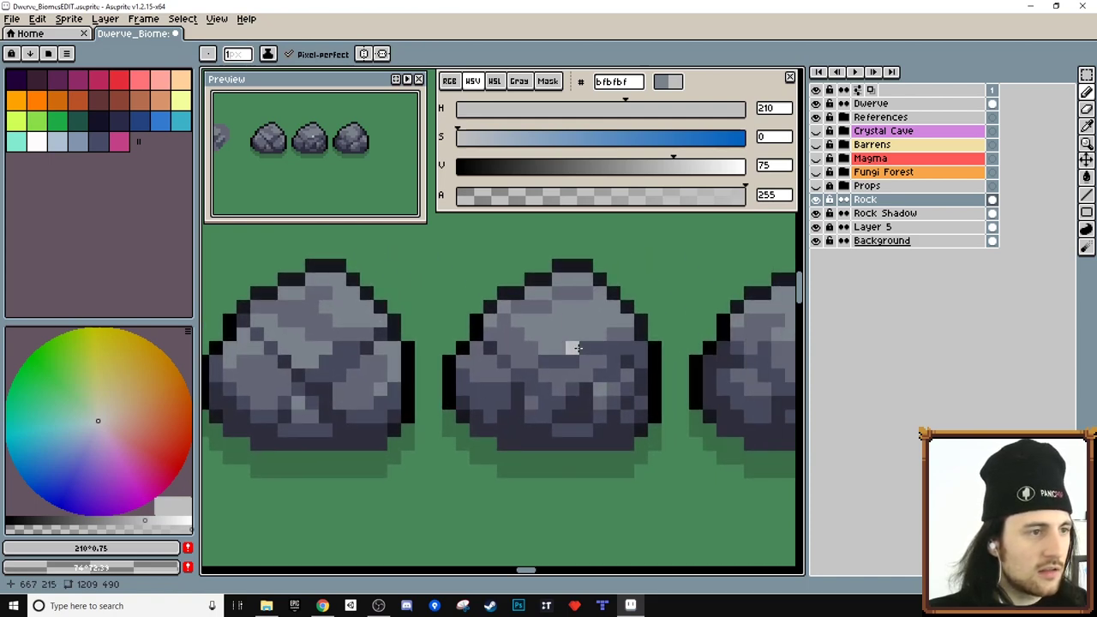
click(486, 138)
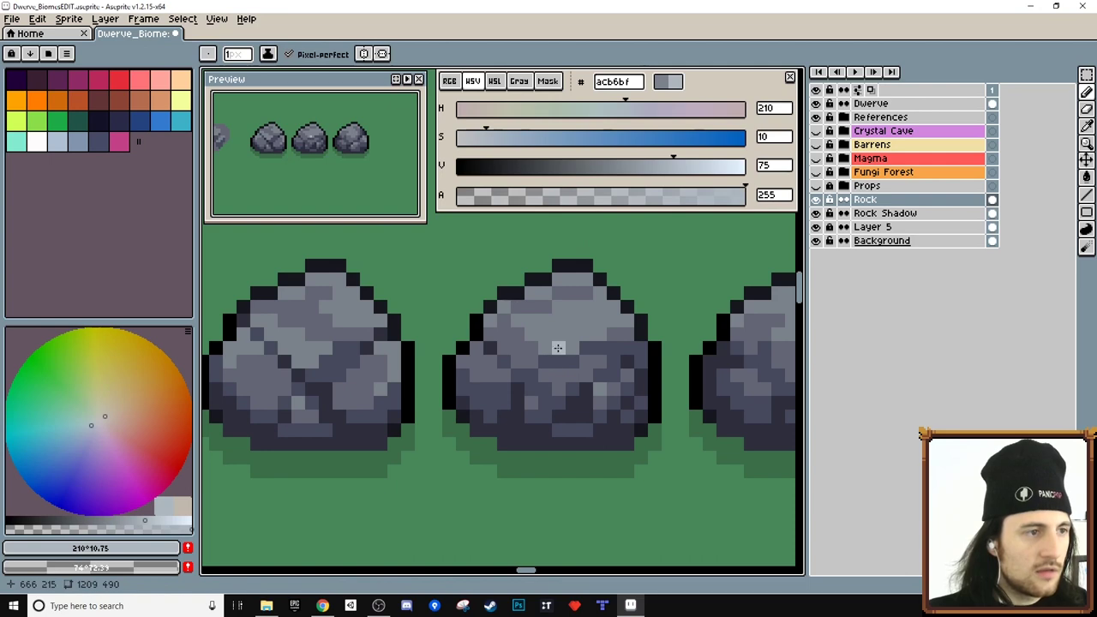
click(653, 164)
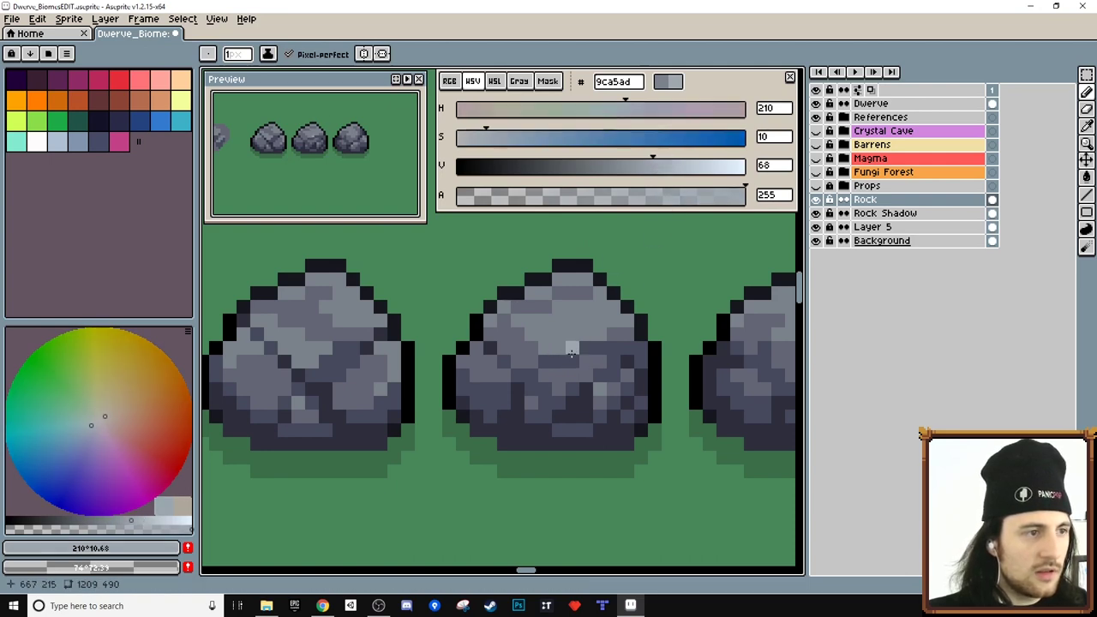
Step: Paint #9ca5ad accent pixels along the lower-right corner of the third rock's central light patch
drag(560, 393, 418, 383)
drag(623, 402, 536, 406)
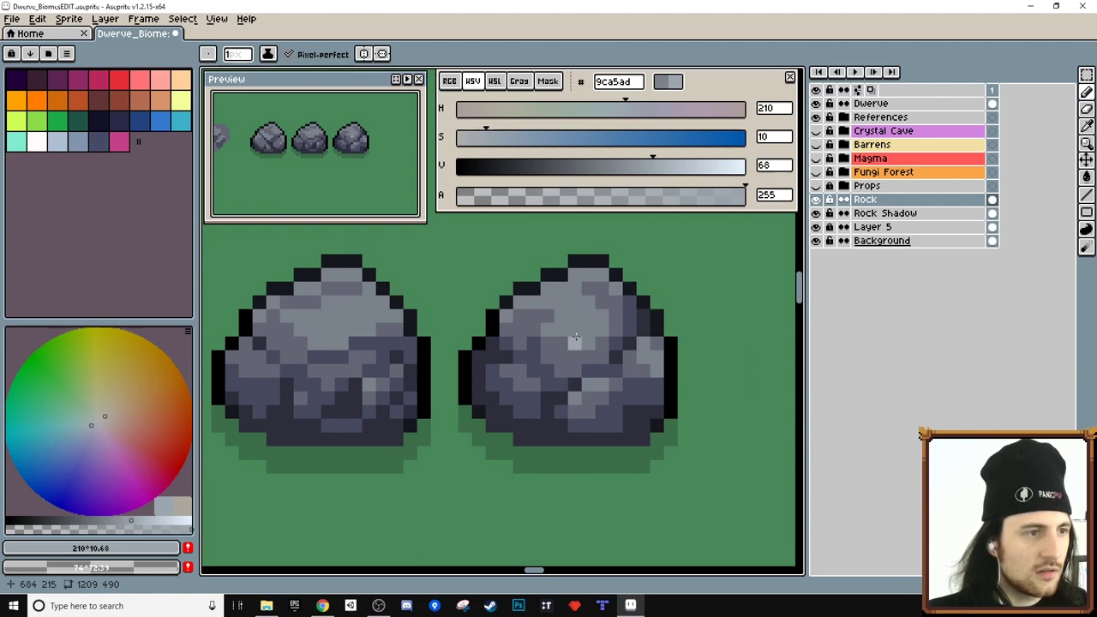
click(576, 338)
drag(602, 329, 590, 342)
Step: Add #9ca5ad accents to the edges of the second rock's upper facet and to the first rock's left crack and peak
drag(369, 375, 532, 375)
mouse_move(271, 342)
mouse_down()
mouse_move(464, 346)
mouse_move(409, 346)
mouse_move(394, 333)
mouse_move(450, 346)
mouse_up()
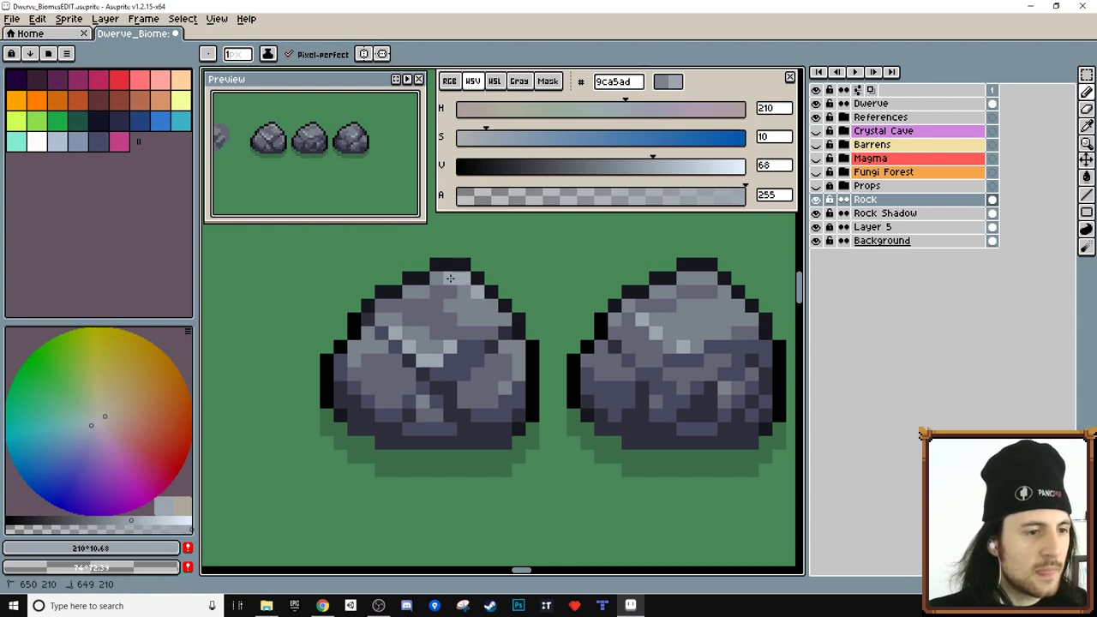
Step: Paint #9ca5ad accents on the peaks of the second and third rocks and along the third rock's upper-left edge
scroll(549, 360, right, 3)
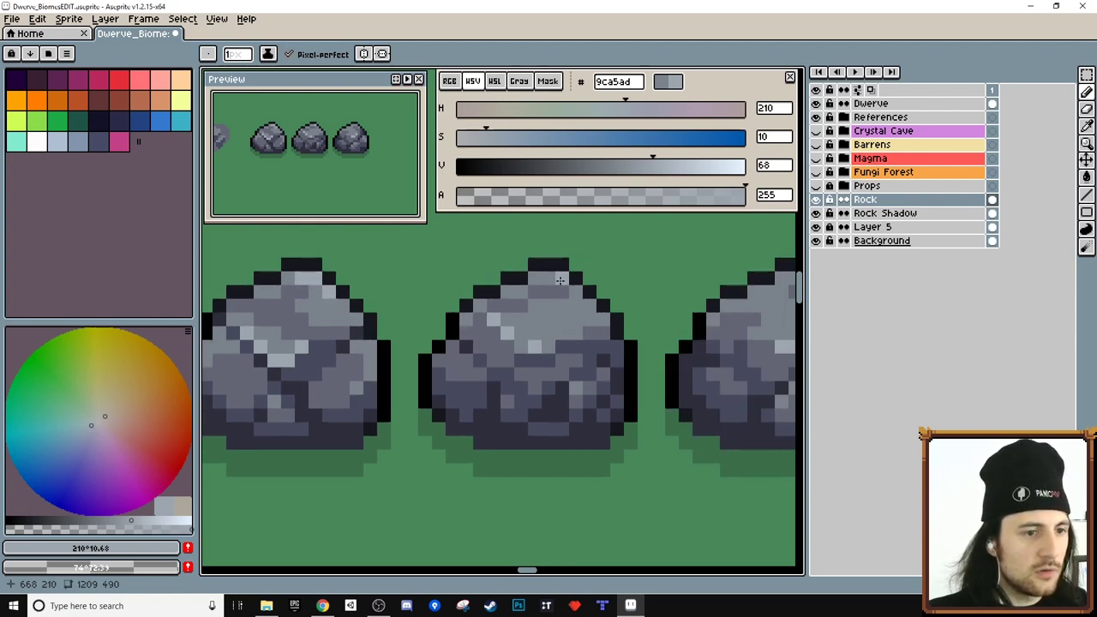
click(557, 280)
scroll(593, 304, right, 3)
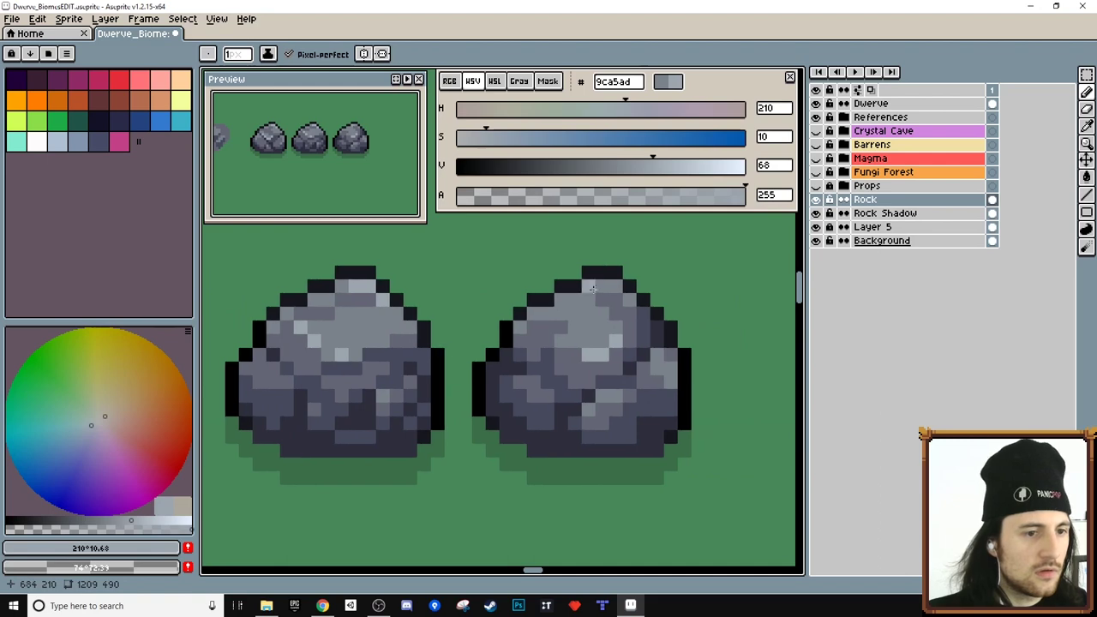
click(563, 296)
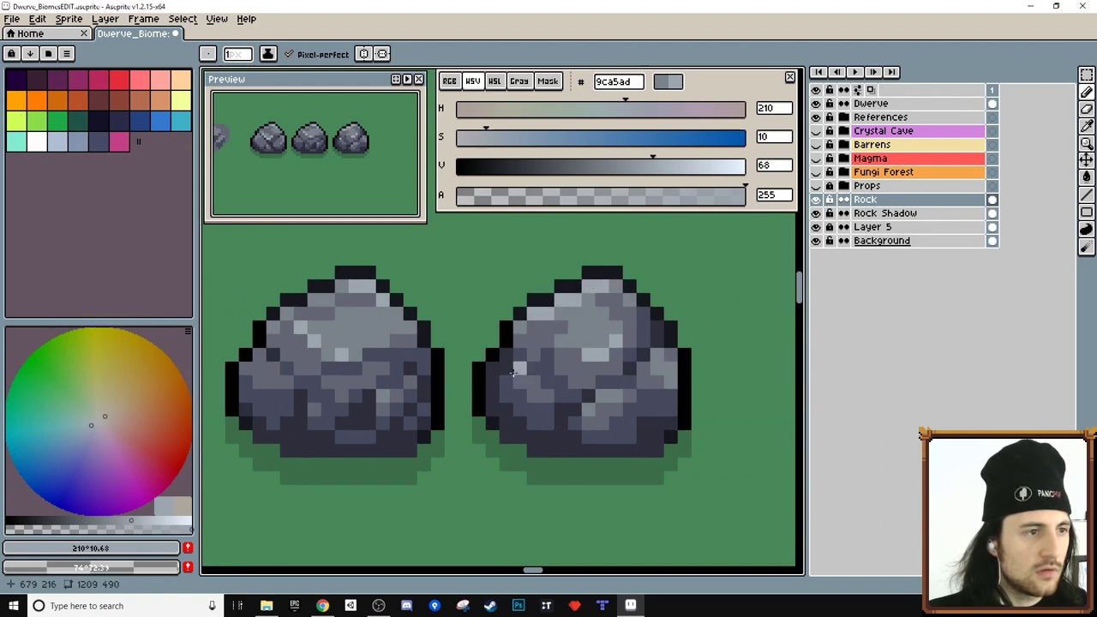
Step: Examine the three shaded rocks beside the character sprite at several zoom levels
scroll(506, 368, down, 2)
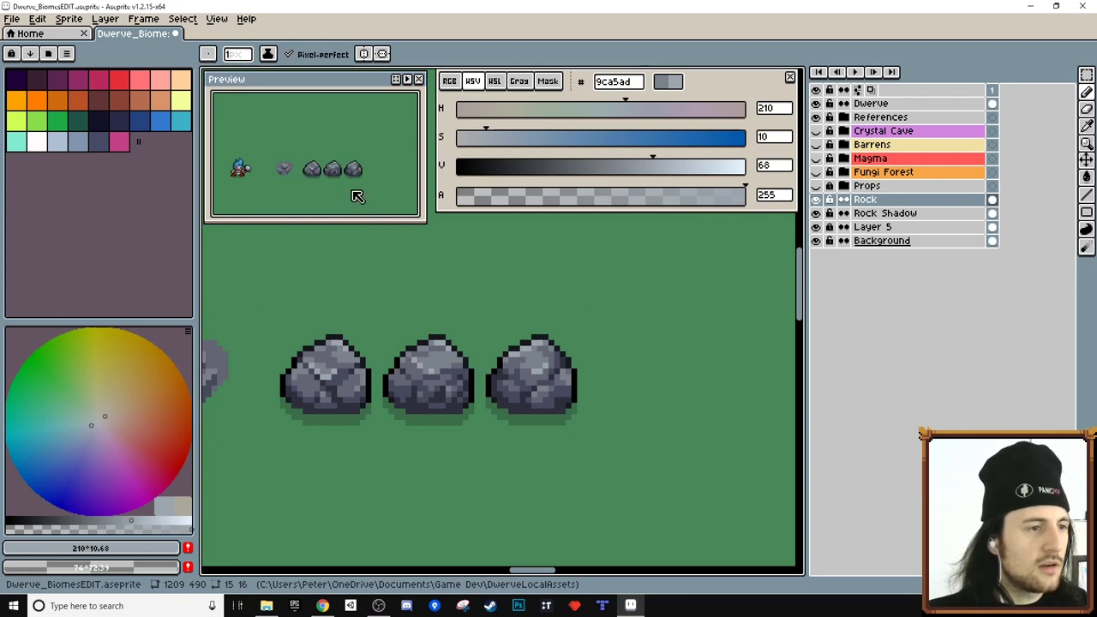
scroll(495, 360, down, 2)
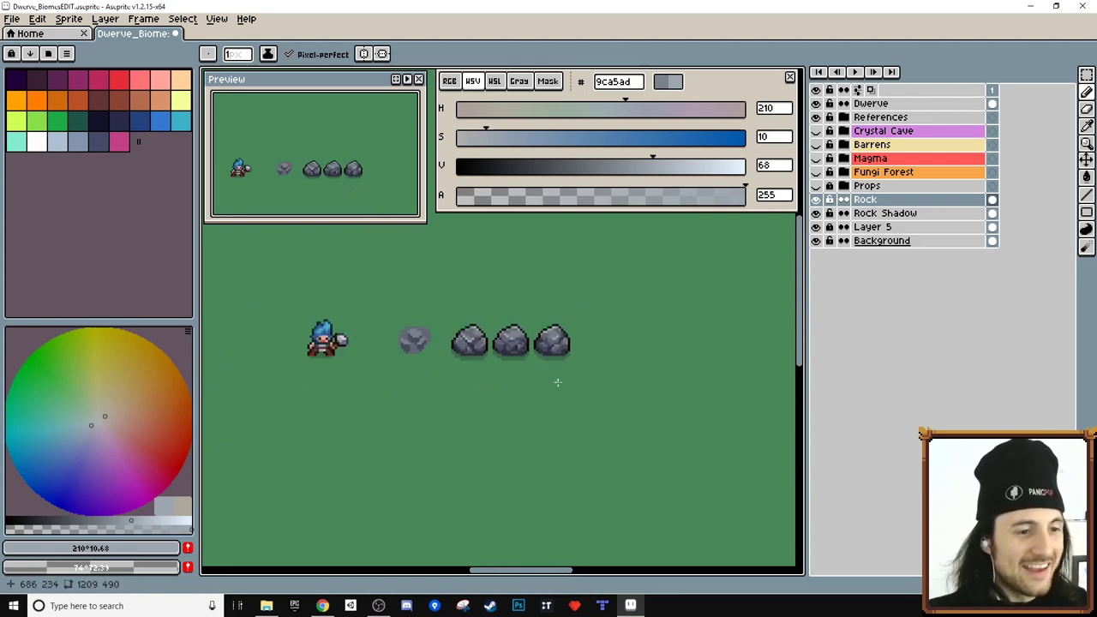
scroll(552, 383, down, 1)
scroll(553, 377, up, 2)
key(m)
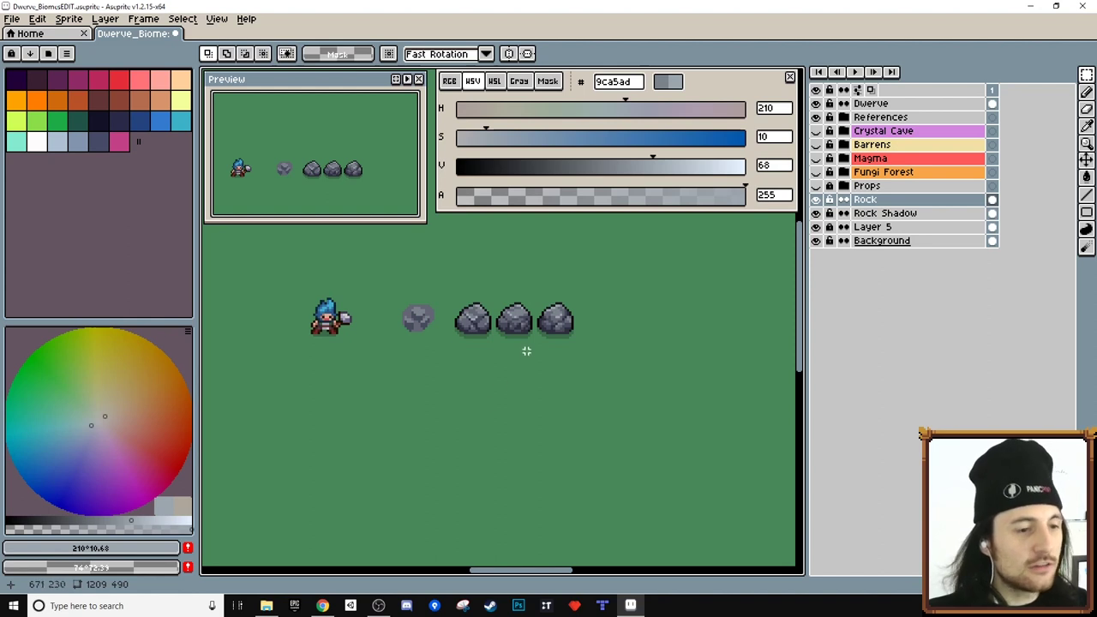
scroll(556, 385, up, 4)
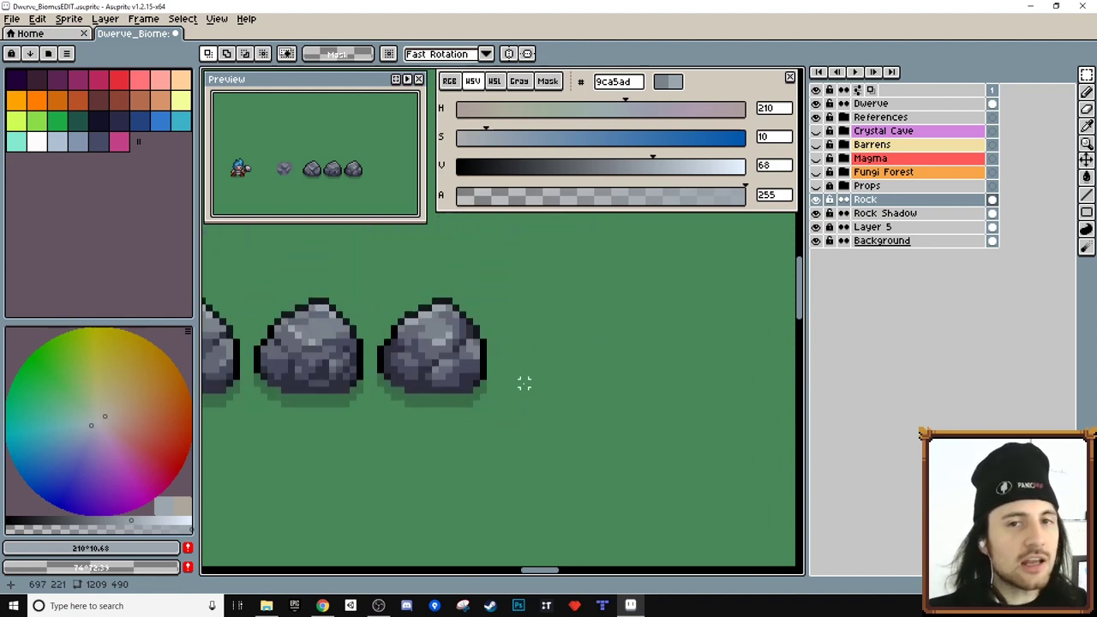
mouse_move(387, 431)
mouse_down()
mouse_move(597, 402)
mouse_move(524, 408)
mouse_up()
drag(639, 411, 543, 439)
scroll(531, 413, right, 2)
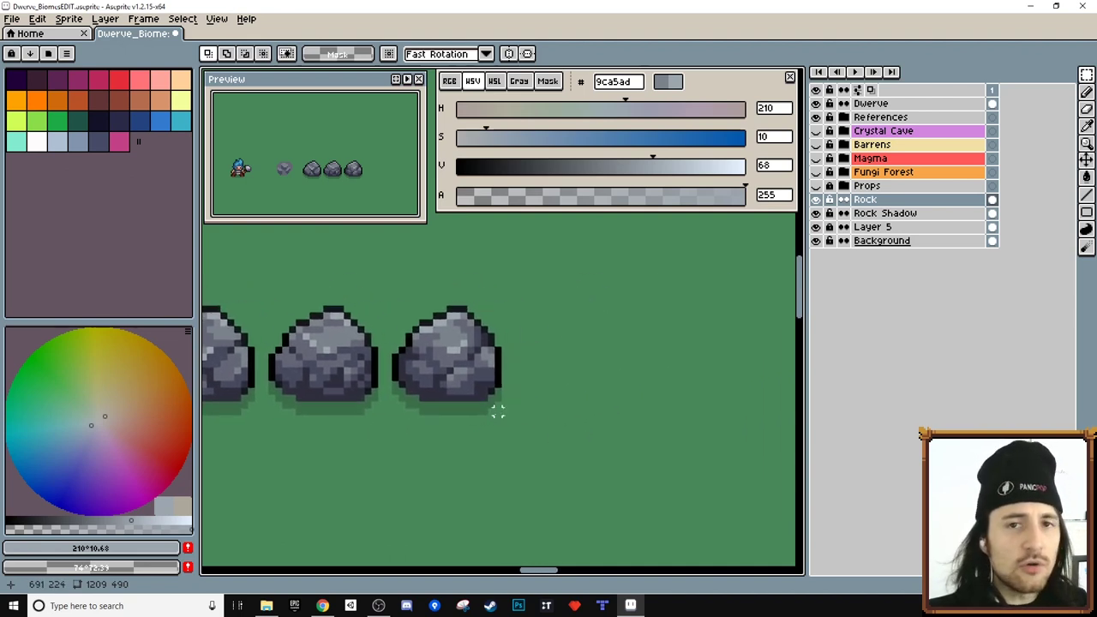
scroll(500, 410, up, 1)
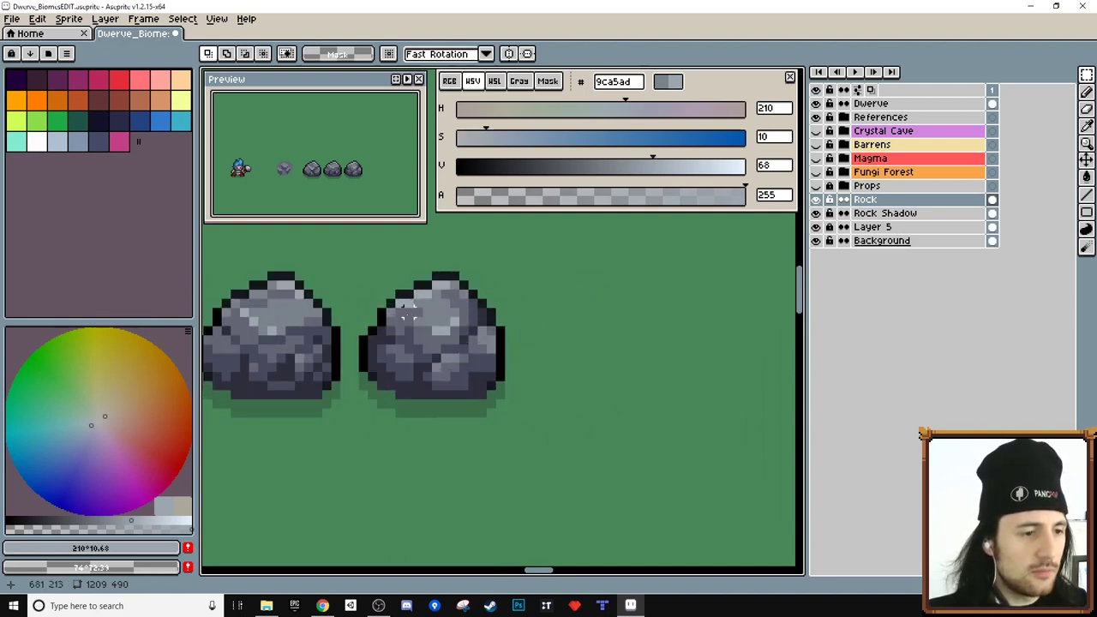
Step: Draw a smaller gray rock beside the third one, with a light upper facet, a darker left side and a black outline
drag(351, 254, 529, 425)
key(ctrl+c)
key(ctrl+v)
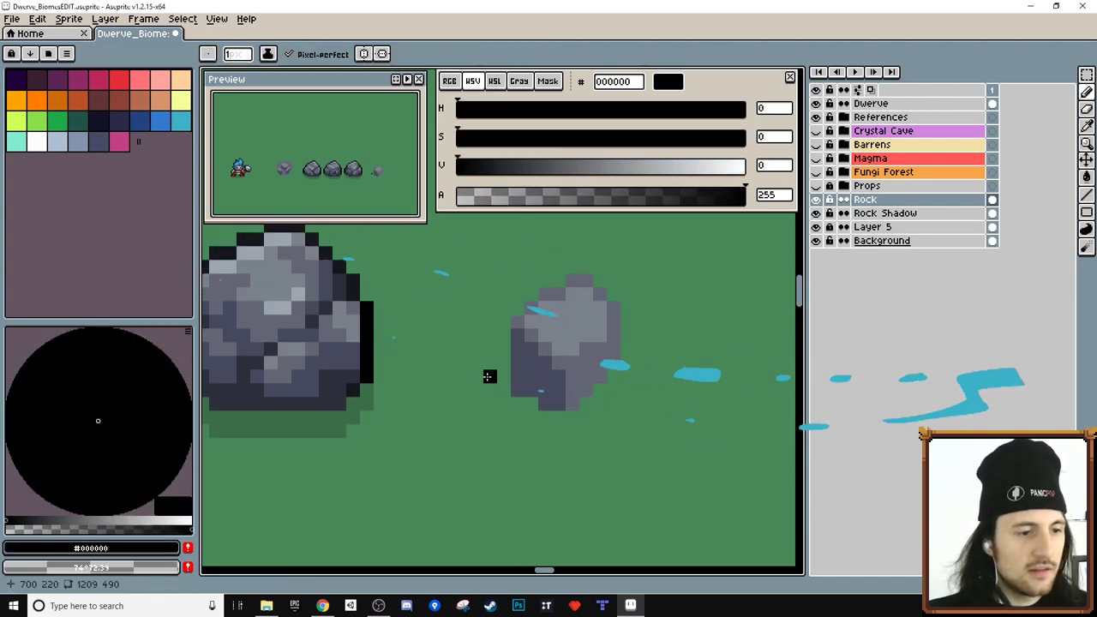
mouse_move(489, 376)
mouse_down()
mouse_move(526, 378)
mouse_move(531, 389)
mouse_up()
key(ctrl+z)
drag(640, 376, 597, 375)
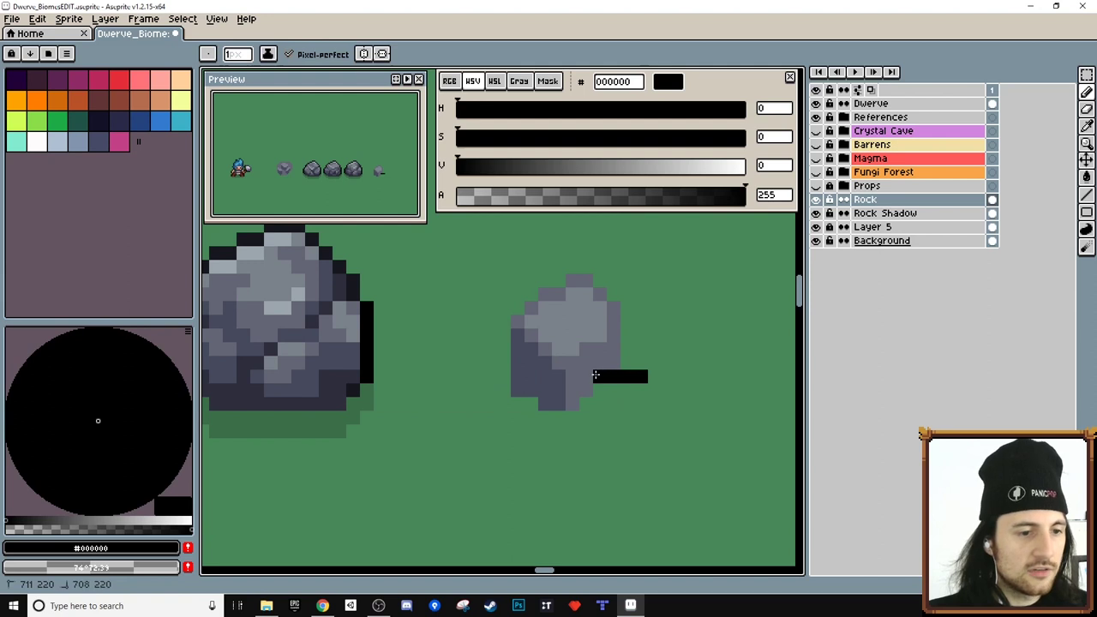
key(ctrl+z)
drag(567, 254, 568, 310)
key(ctrl+z)
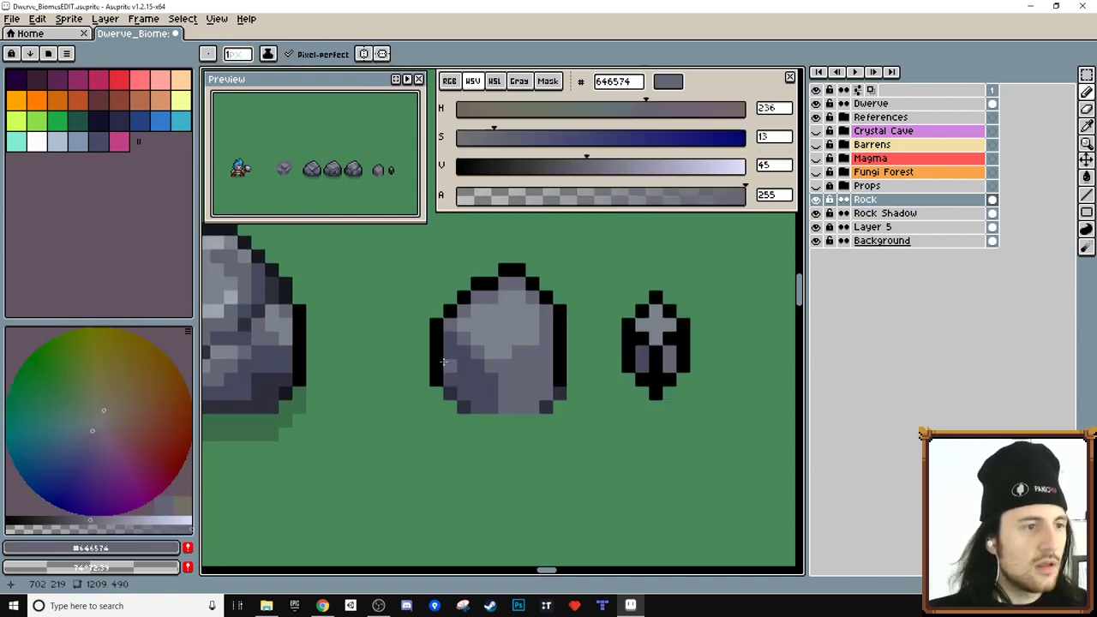
Step: Delete the tiny outlined test rock beside the new small rock
scroll(368, 189, up, 3)
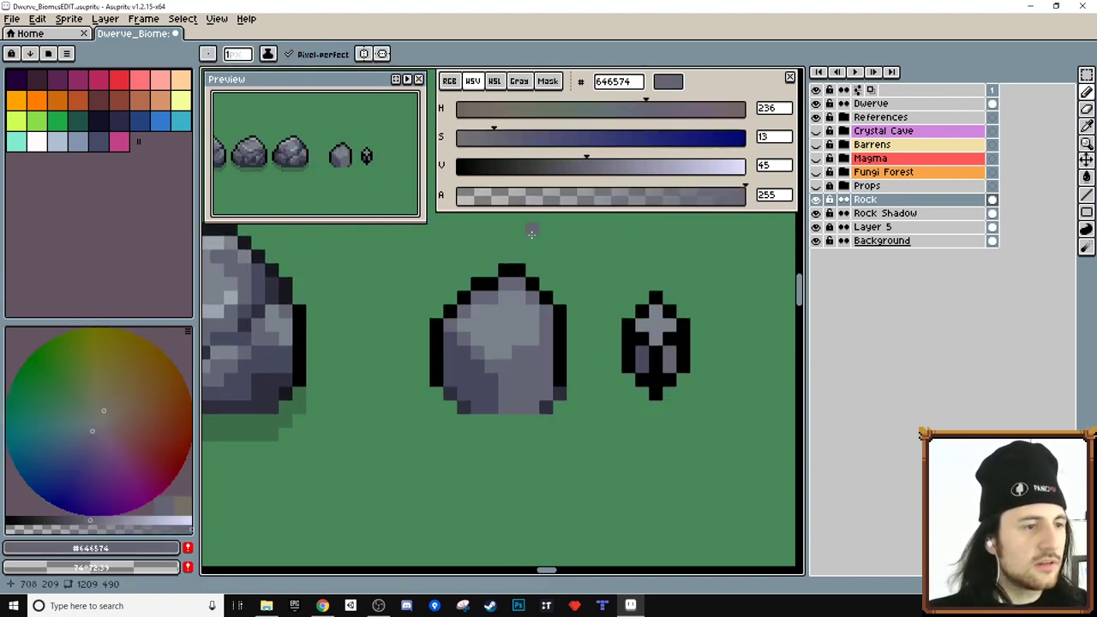
key(m)
drag(597, 282, 710, 411)
key(Delete)
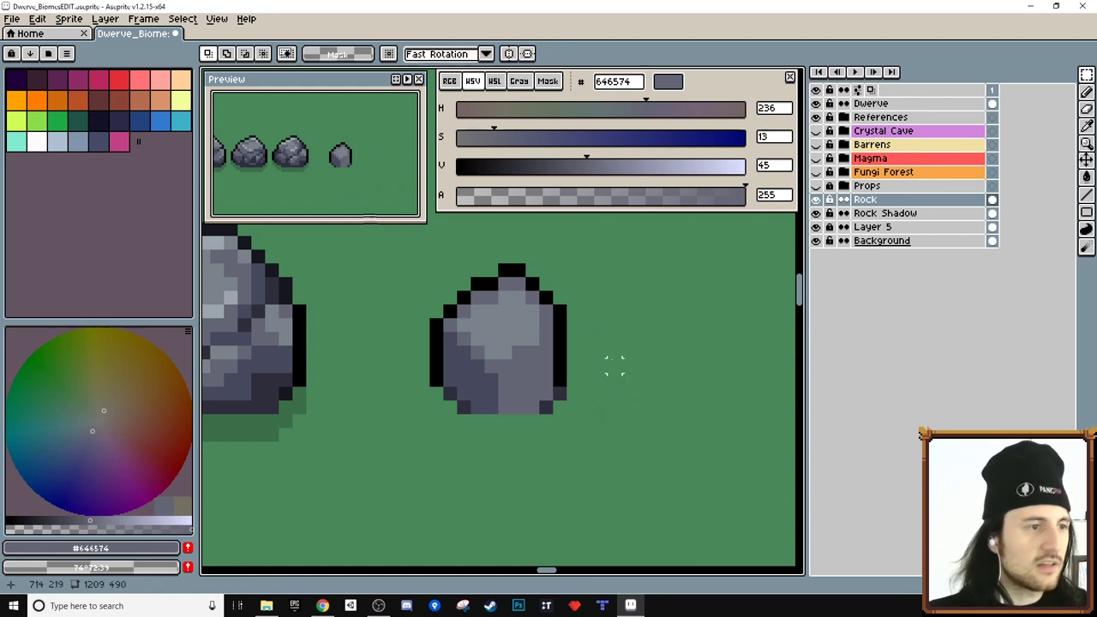
Step: Draw a #f4ff9b arrow at the small rock's upper right, pointing down-left to mark the light direction
scroll(531, 285, up, 2)
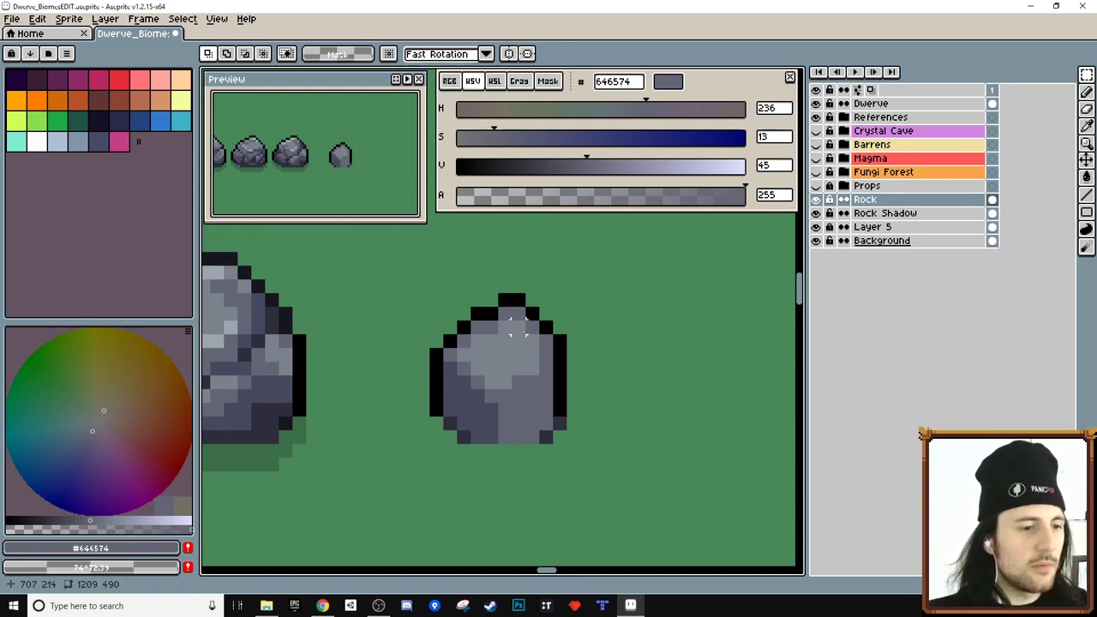
drag(504, 369, 506, 344)
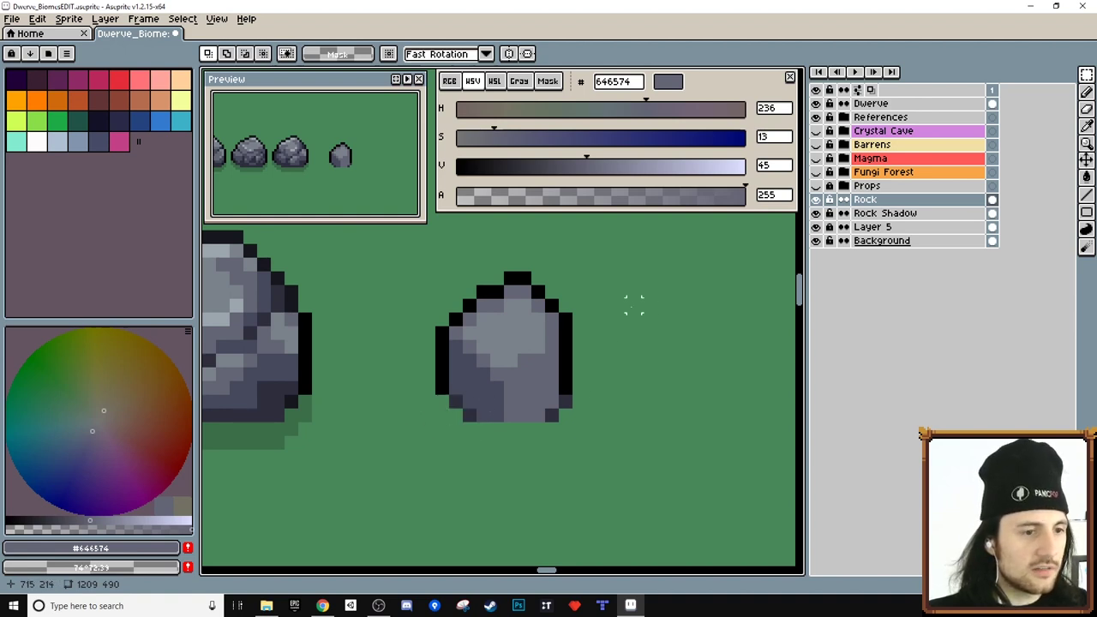
drag(528, 368, 466, 408)
key(i)
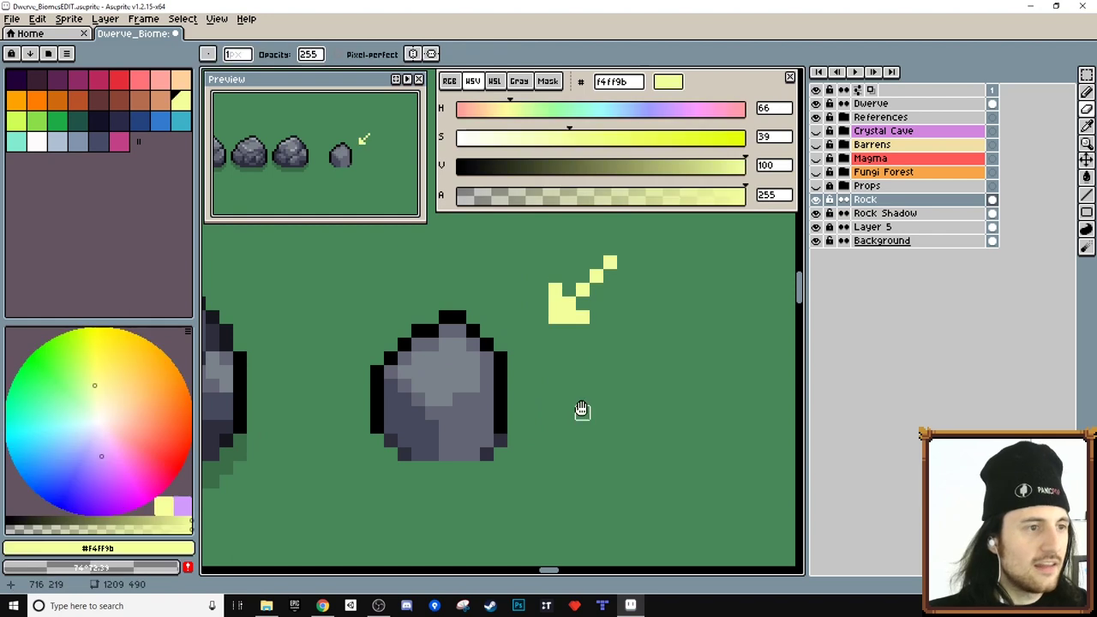
drag(582, 409, 651, 410)
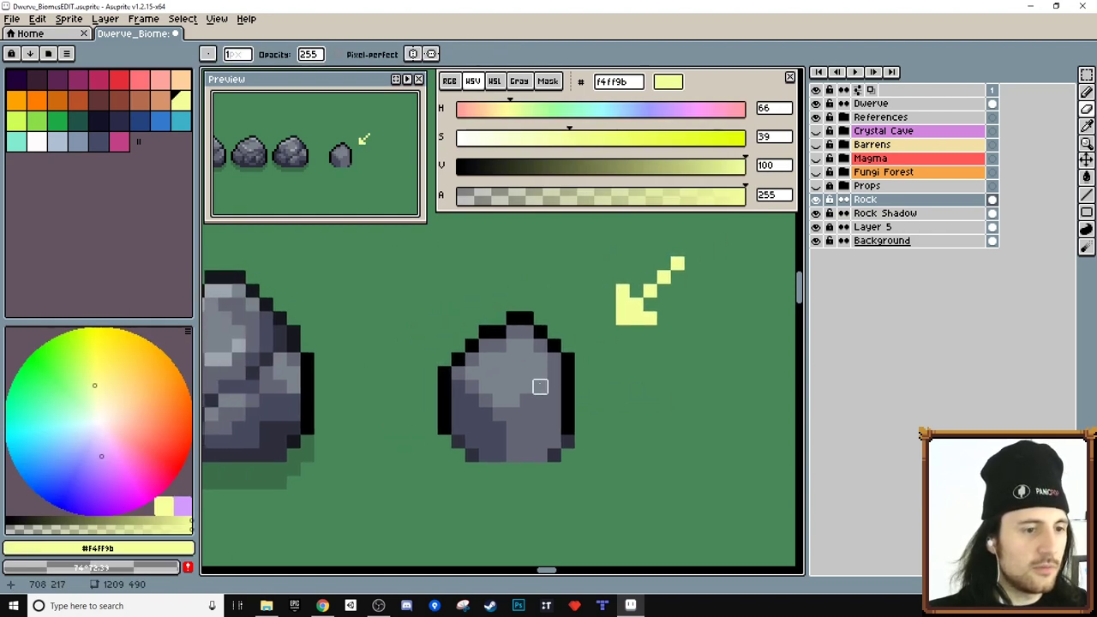
drag(553, 427, 550, 408)
Step: Sample #9ca5ad from the third rock and paint a diagonal highlight along the lower-right edge of the small rock's light facet
drag(221, 339, 289, 327)
alt+click(288, 326)
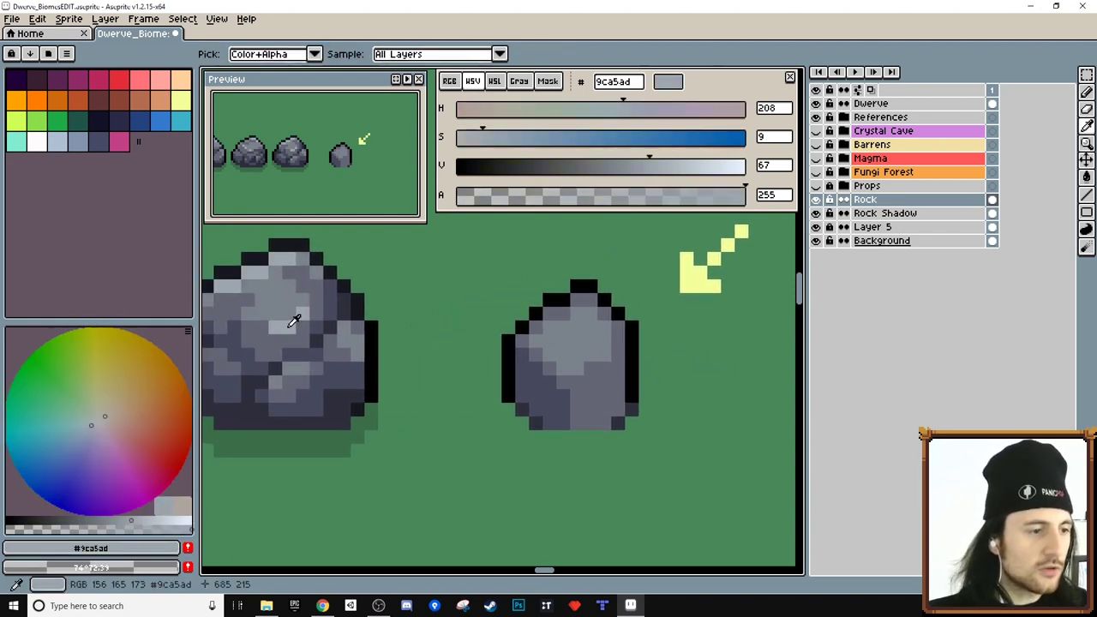
key(b)
click(590, 368)
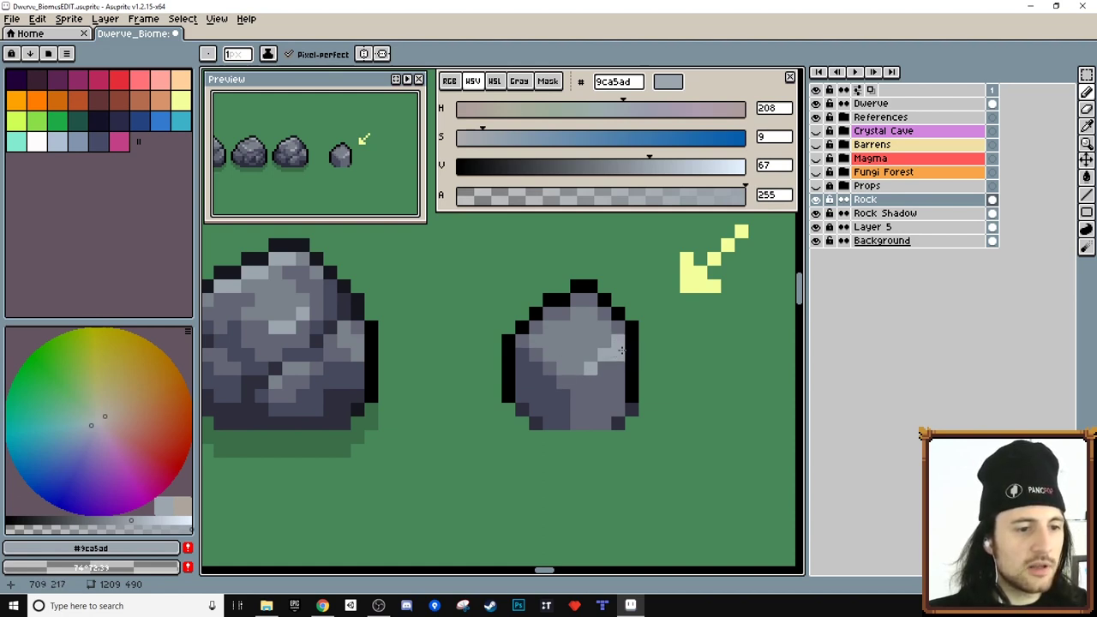
Step: Compare the small rock with the three larger rocks at a reduced preview and canvas zoom
scroll(342, 158, up, 1)
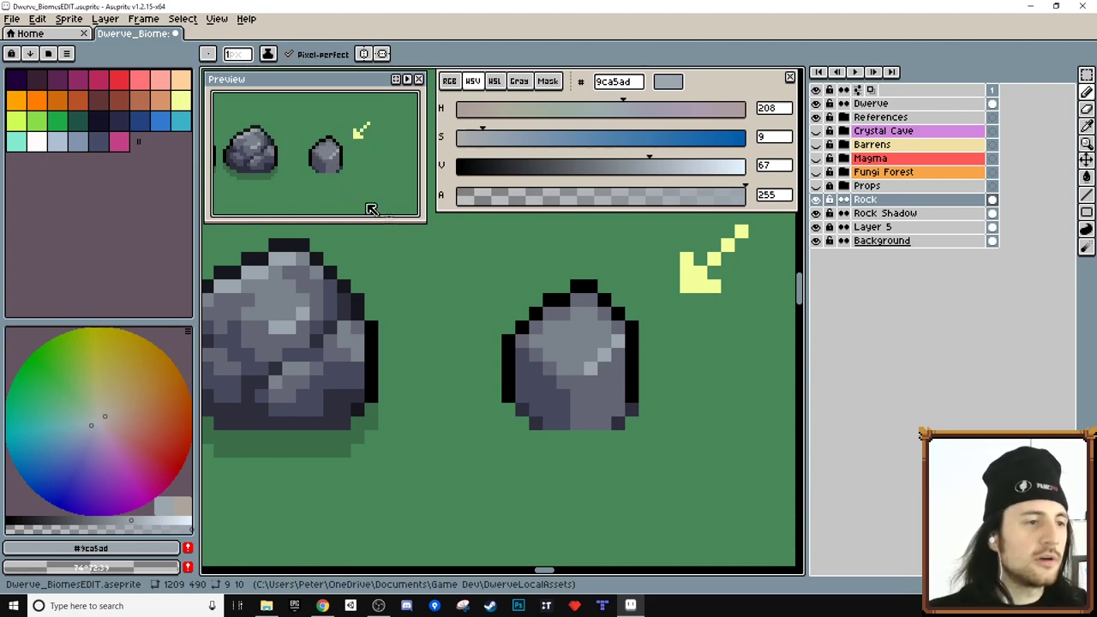
scroll(617, 365, down, 4)
scroll(367, 172, down, 1)
scroll(372, 178, down, 2)
scroll(373, 191, up, 2)
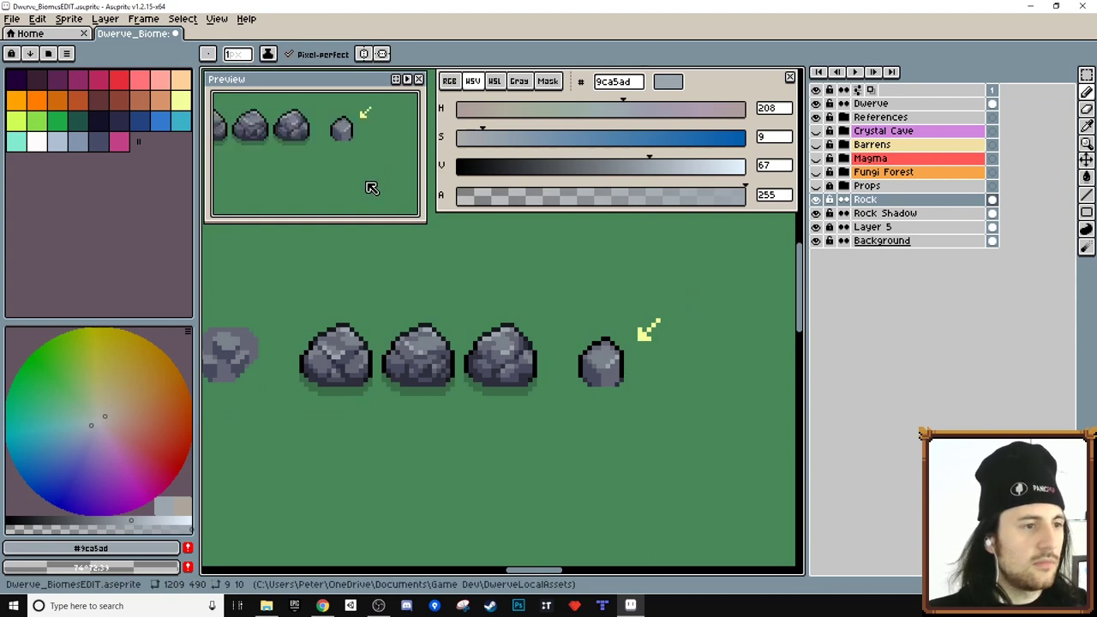
drag(351, 168, 365, 183)
drag(653, 355, 521, 331)
Step: Duplicate the small rock and place the copy to the right of the yellow arrow
scroll(521, 331, up, 1)
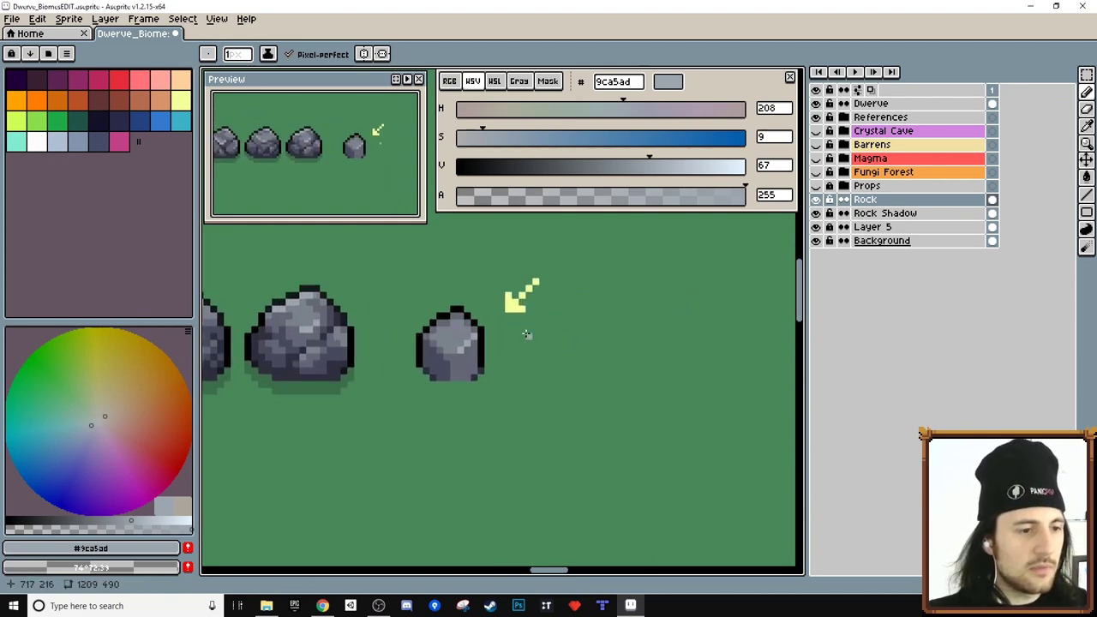
key(m)
drag(396, 300, 608, 362)
key(ctrl+d)
drag(675, 372, 611, 382)
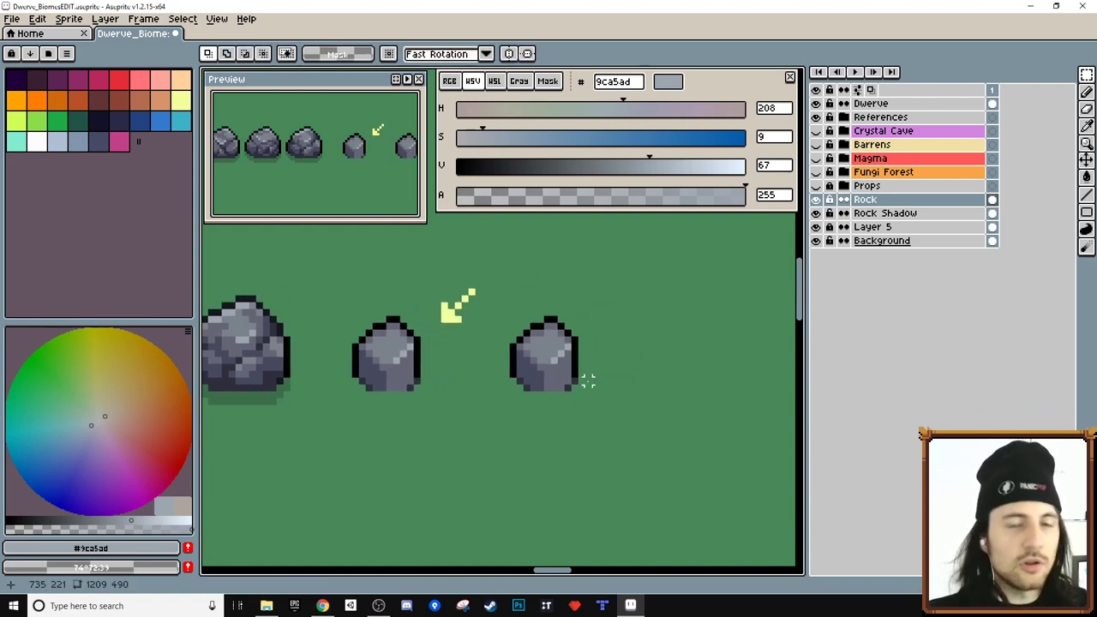
Step: Paint a #798189 patch over the copied rock's lower-right edge to start a protruding lump
scroll(595, 388, up, 1)
scroll(578, 373, down, 2)
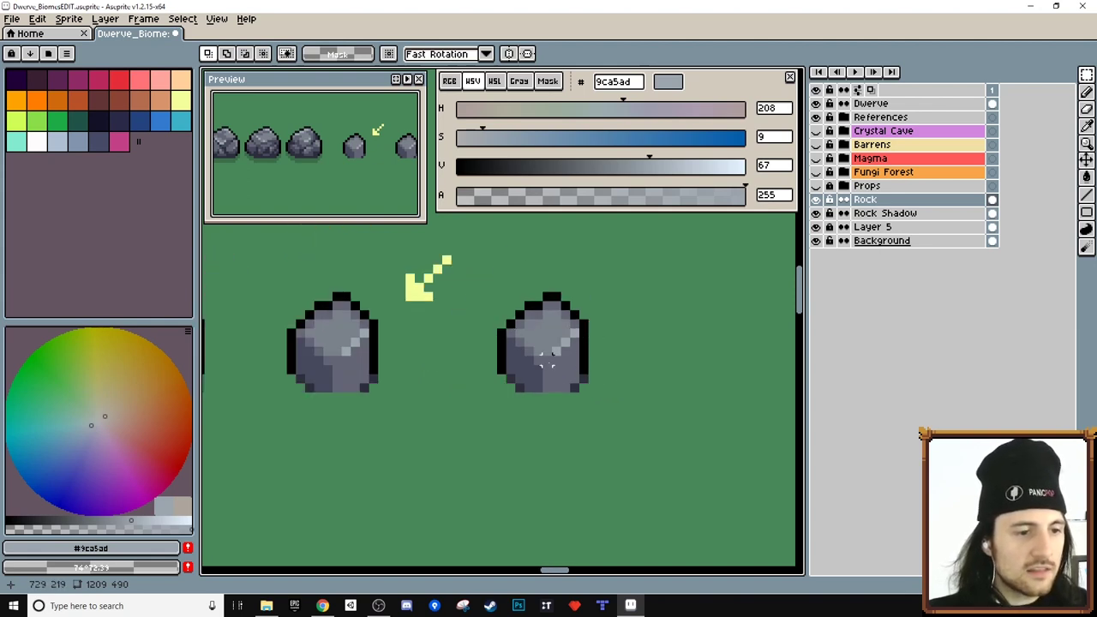
scroll(547, 360, up, 1)
key(m)
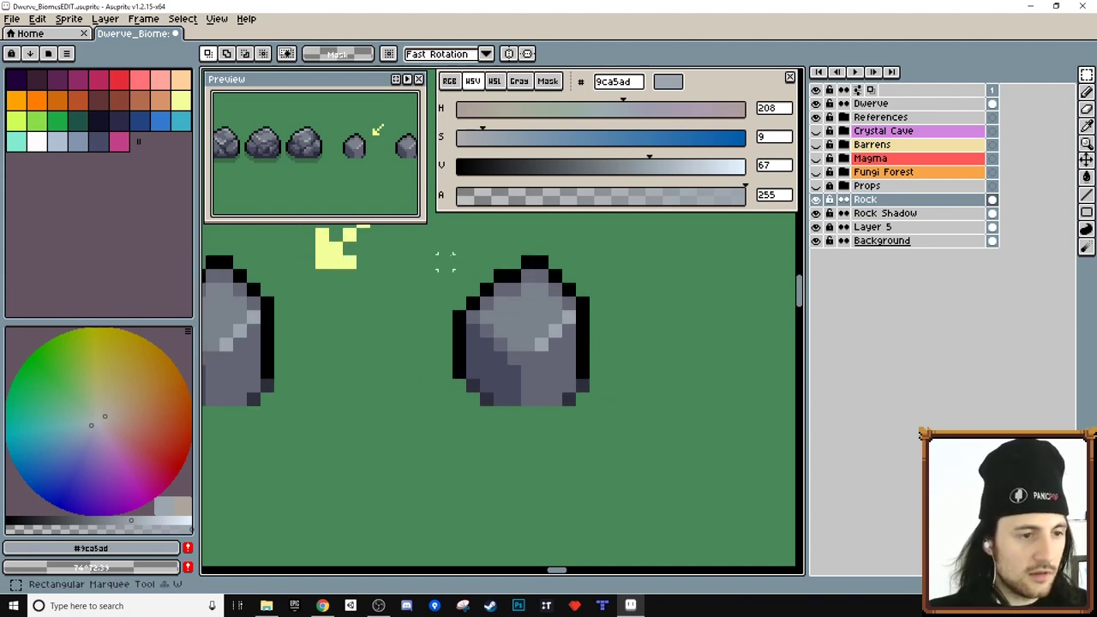
key(i)
click(533, 304)
key(b)
click(577, 358)
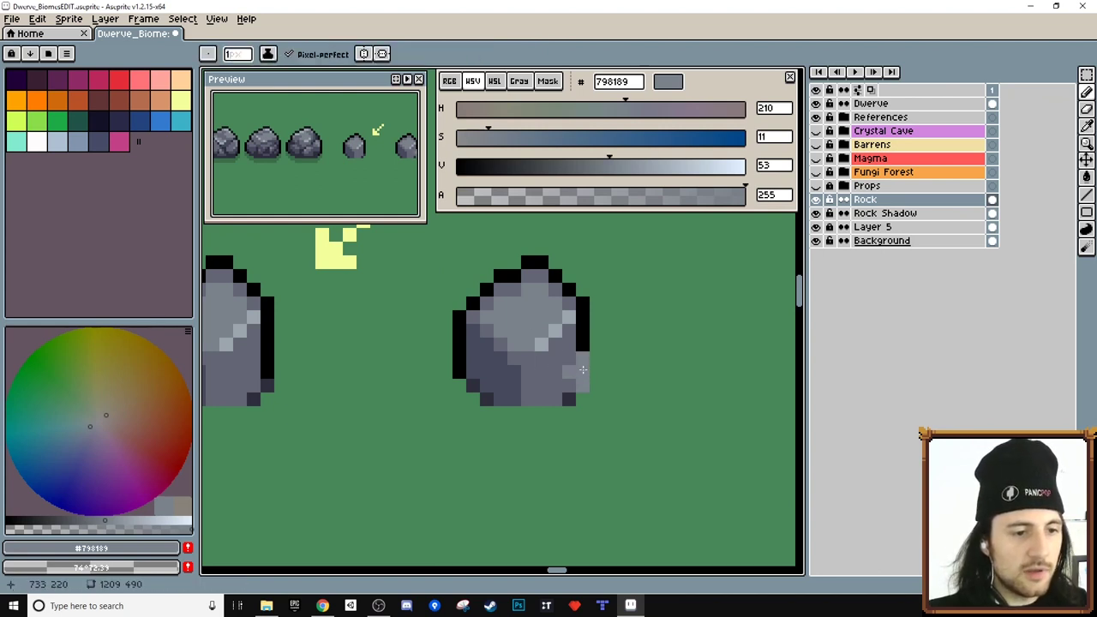
Step: Shade the lump below its light patch, using #46495c on its left side and #646574 on its right side
key(i)
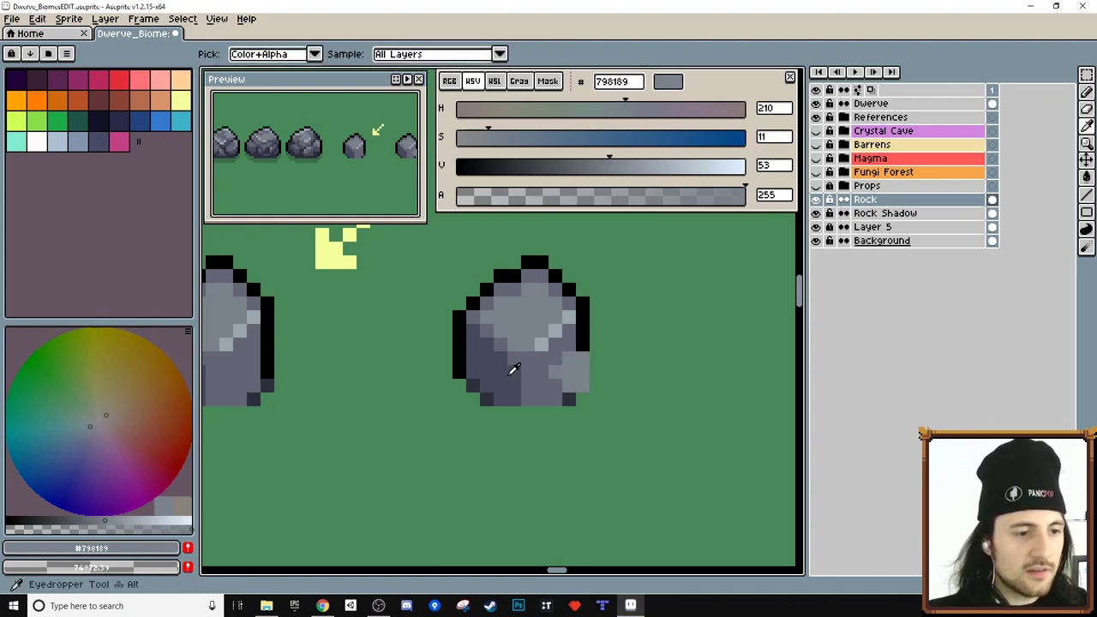
click(514, 367)
key(b)
click(557, 401)
click(570, 411)
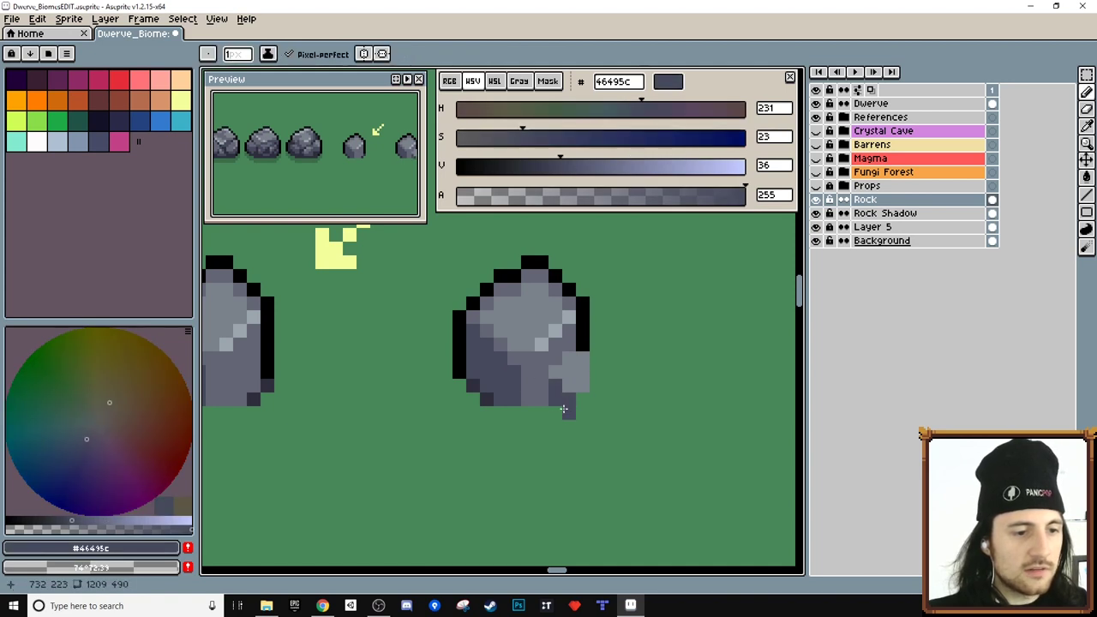
key(i)
click(540, 363)
key(b)
click(586, 410)
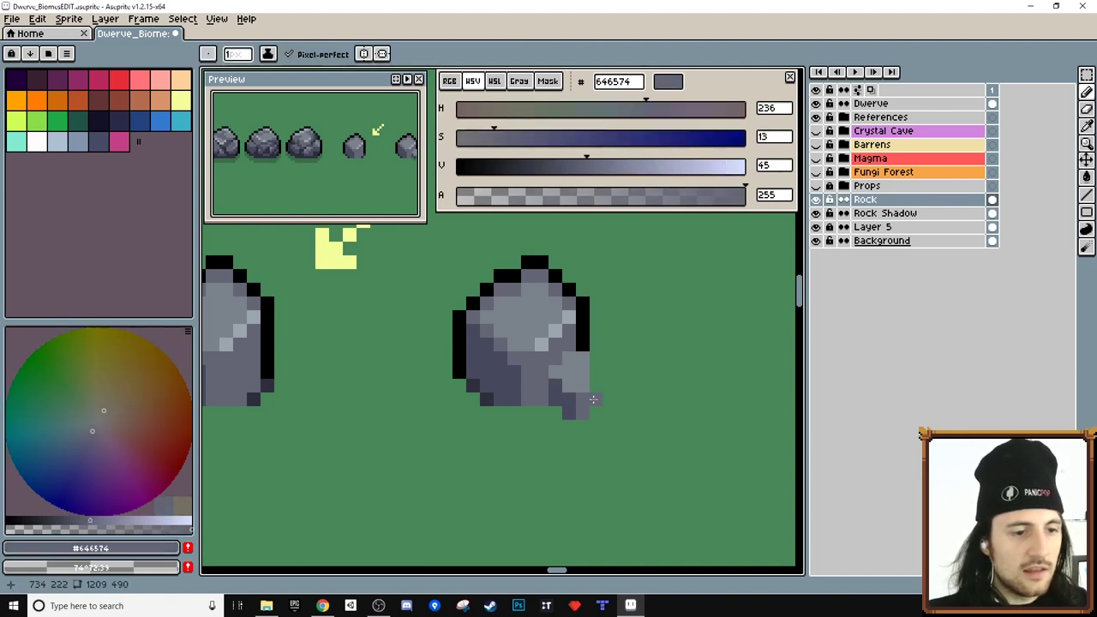
mouse_move(593, 400)
mouse_down()
mouse_move(597, 359)
mouse_move(606, 393)
mouse_move(582, 426)
mouse_up()
Step: Outline the lump's right side in black and darken its lower edge pixels with #2e2f3d
key(i)
click(585, 337)
key(b)
click(595, 359)
key(i)
click(502, 372)
click(492, 391)
key(b)
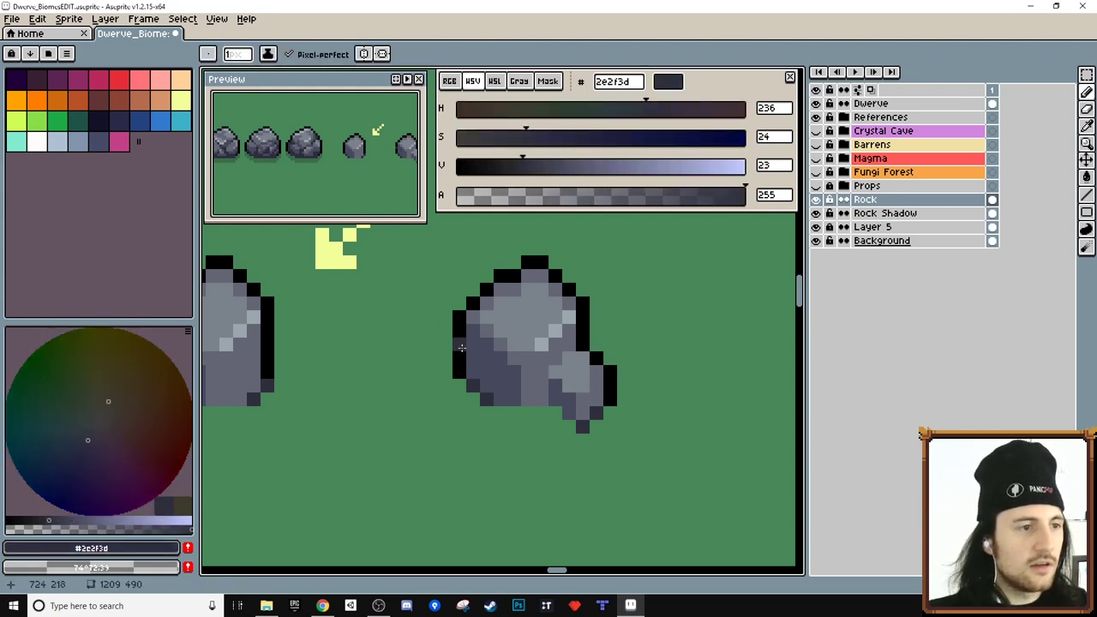
Step: Extend the lump's #46495c shadow to the left and touch up its lower right side with #646574
alt+click(571, 402)
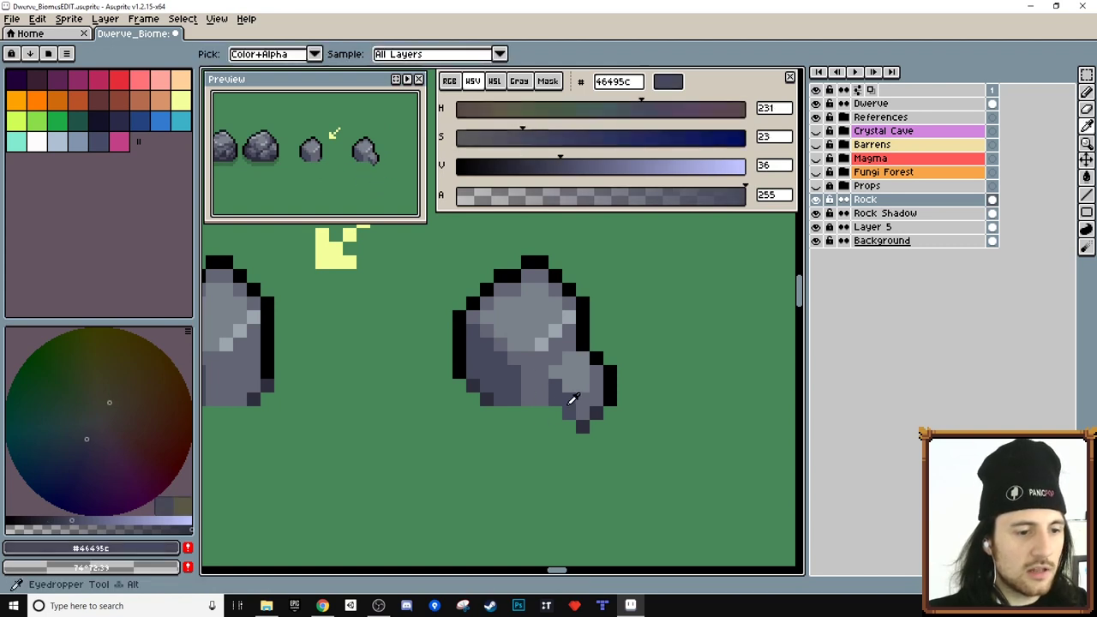
drag(557, 401, 557, 413)
alt+click(593, 402)
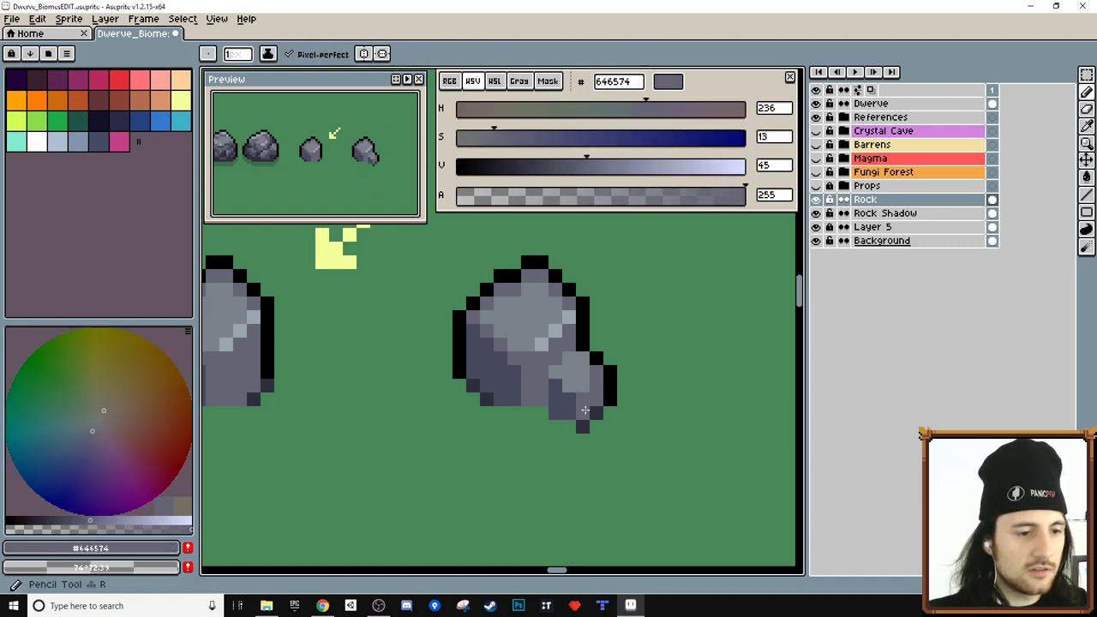
click(585, 410)
Step: Add #2e2f3d edge pixels beneath the lump and the adjoining rock base, and shade the base beside it with #46495c
alt+click(581, 426)
click(569, 426)
click(555, 413)
drag(540, 413, 527, 412)
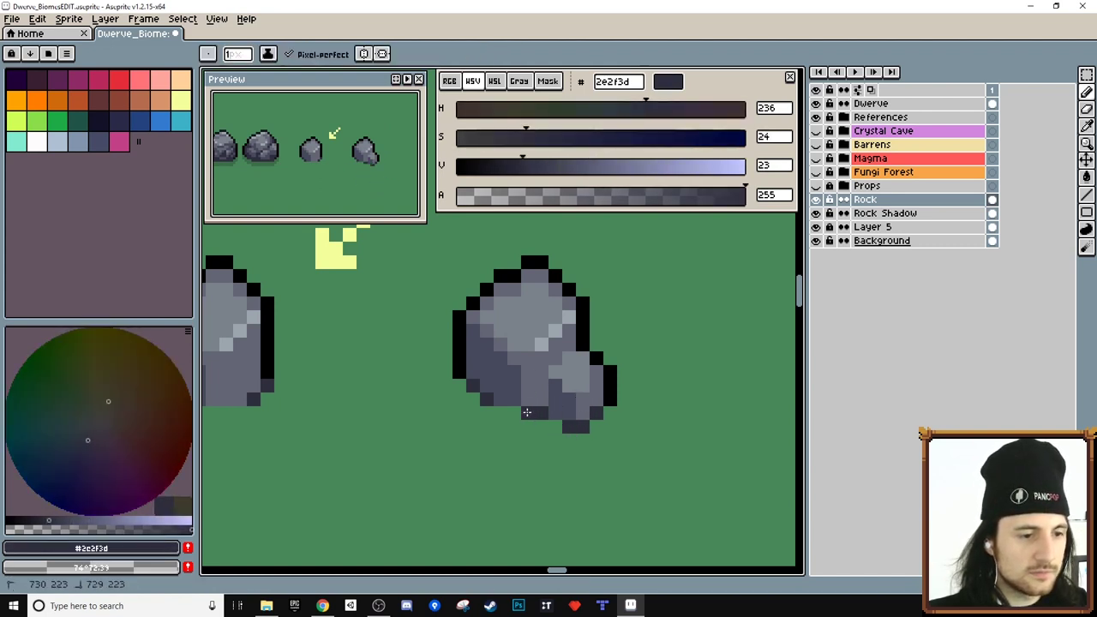
alt+click(540, 399)
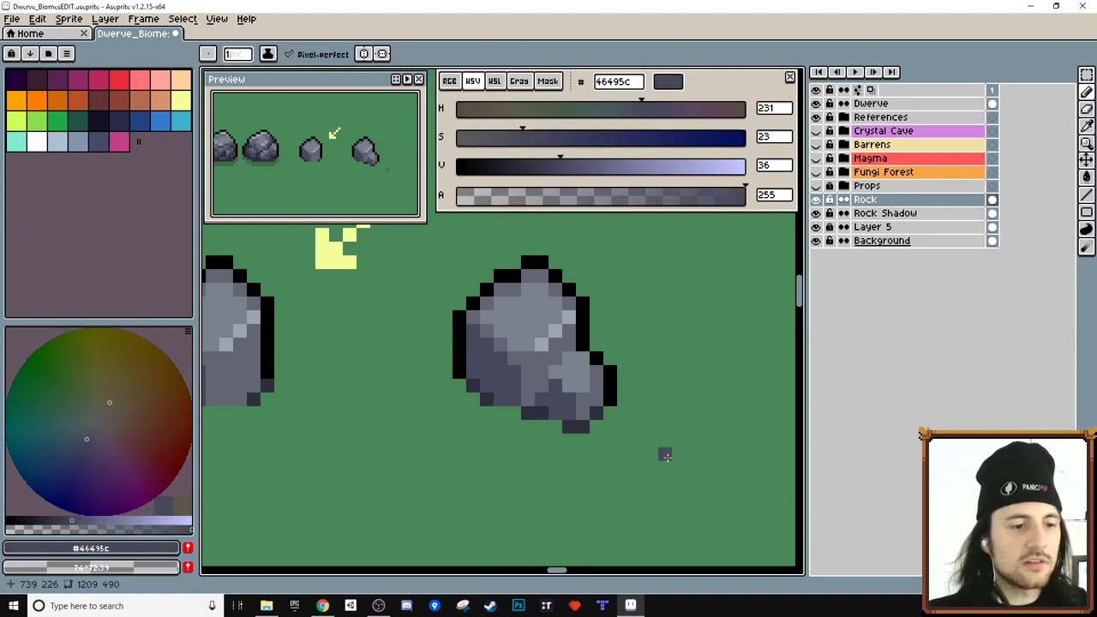
Step: Duplicate the rock with the lump and place the copy to its right
scroll(665, 456, down, 1)
drag(638, 467, 641, 462)
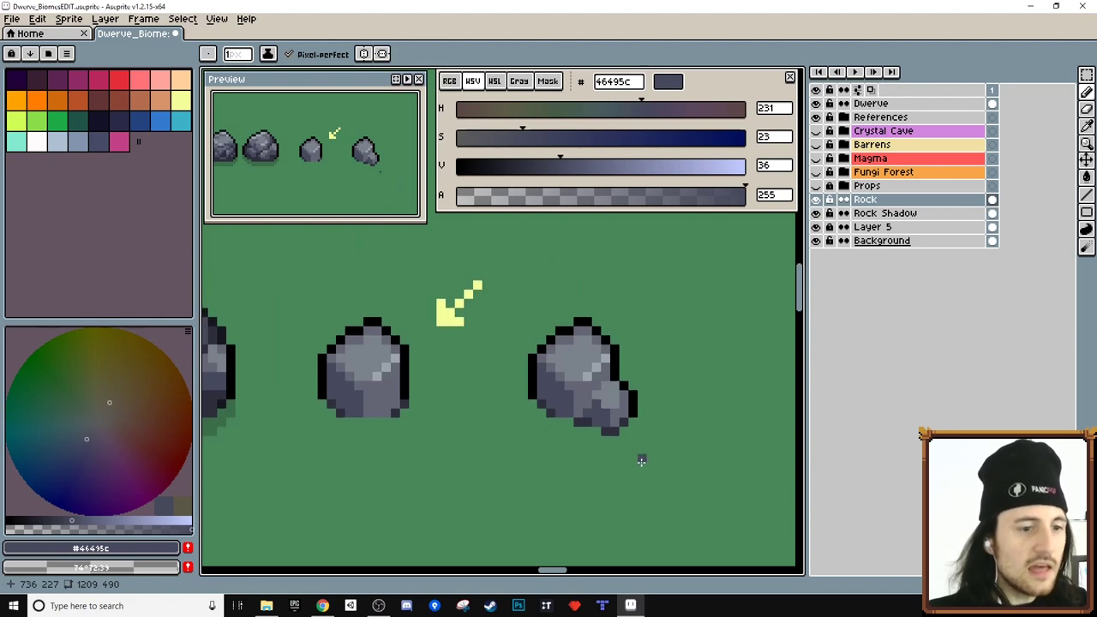
drag(380, 404, 629, 388)
scroll(383, 412, down, 1)
scroll(454, 392, down, 2)
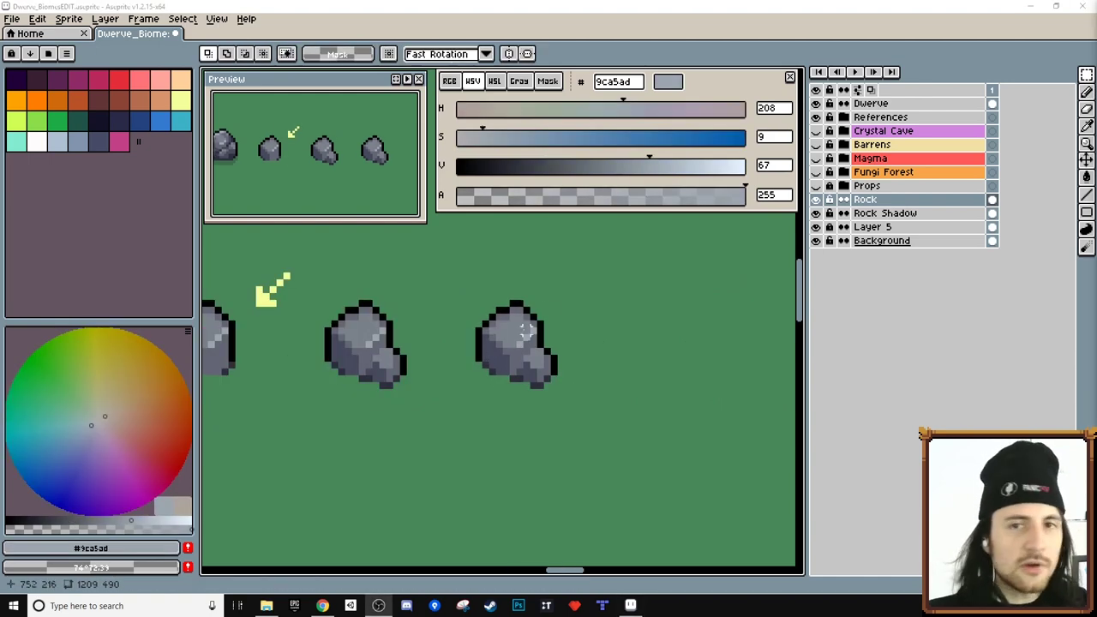
scroll(526, 332, up, 2)
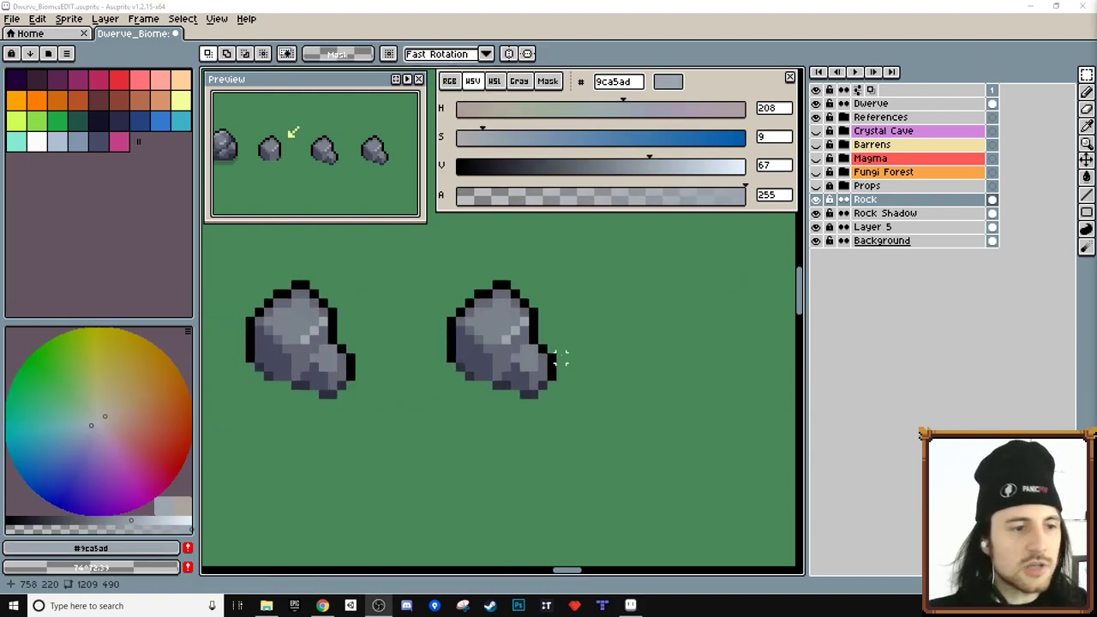
Step: Fill out the copied rock's right side by extending the black outline around the notch and filling inside it with #646574
scroll(536, 331, down, 1)
drag(537, 329, 535, 333)
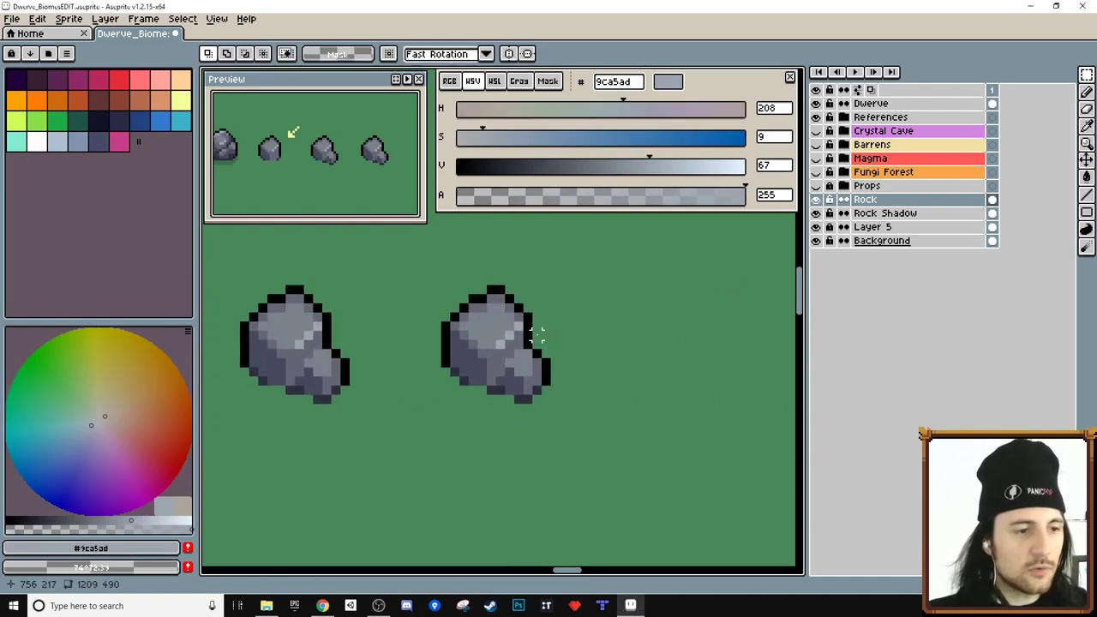
key(i)
click(535, 336)
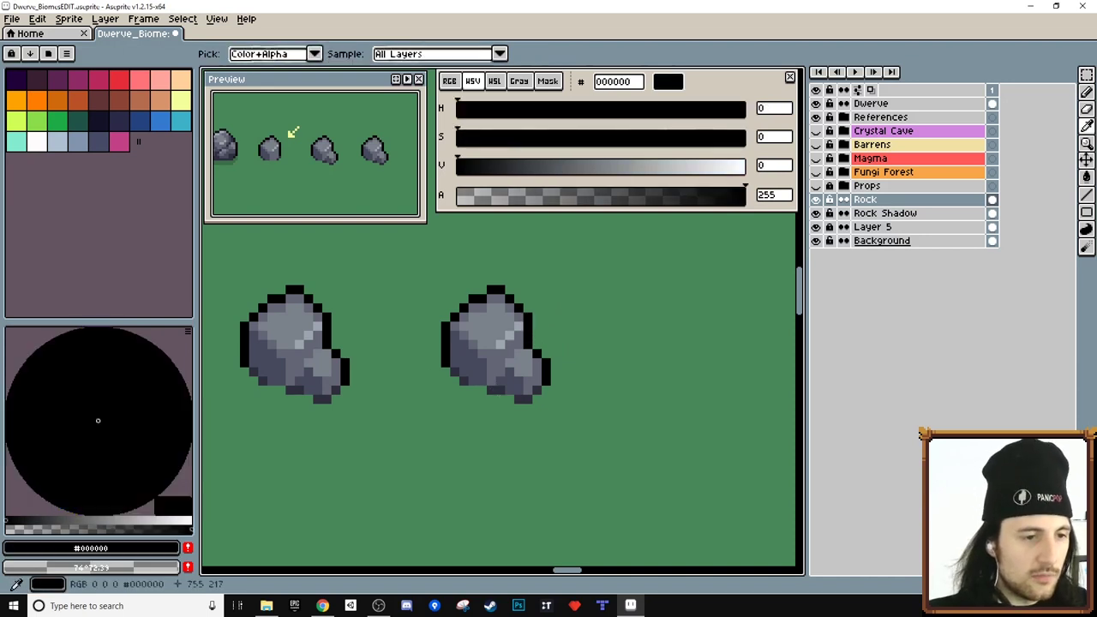
key(b)
scroll(543, 345, up, 1)
key(i)
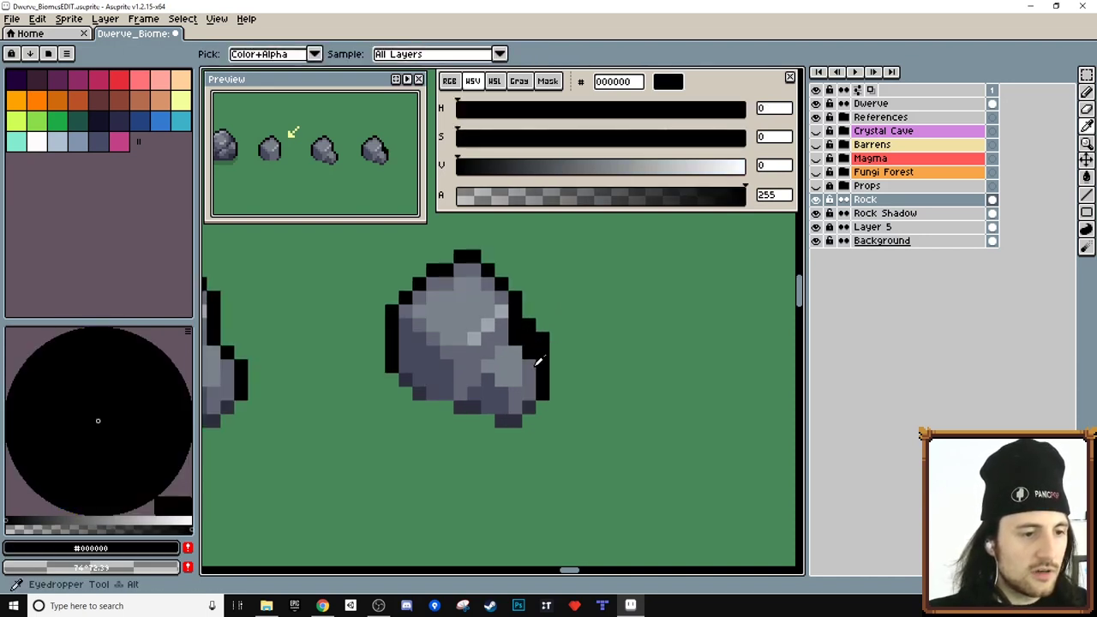
click(525, 351)
key(b)
key(i)
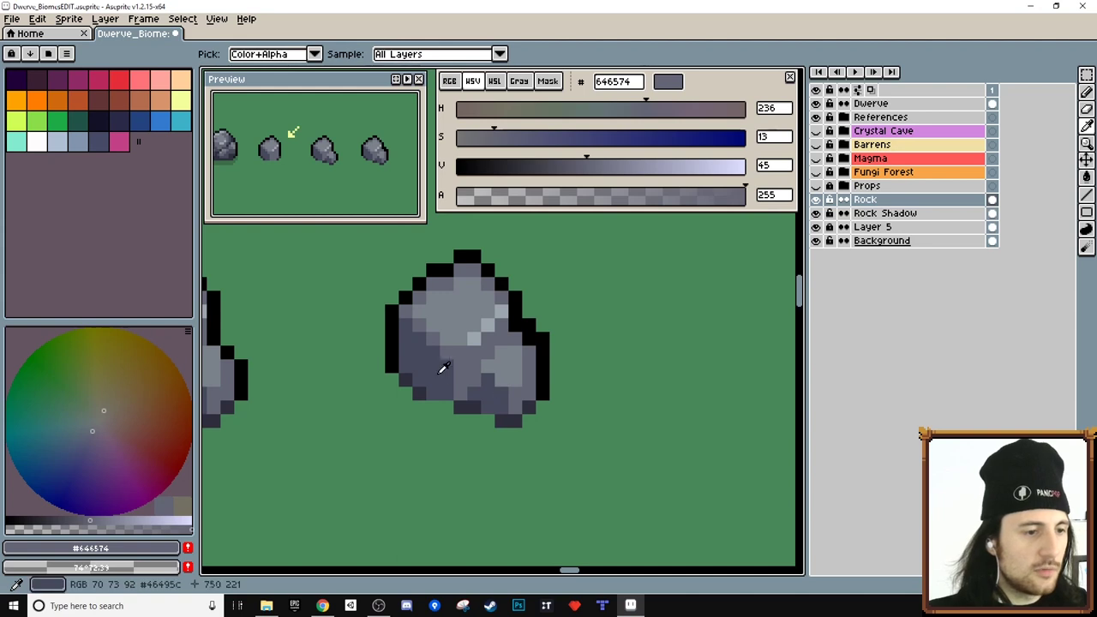
Step: Outline a small new lump in black on the lower left side of the copied rock
click(389, 346)
key(b)
click(378, 366)
click(364, 366)
click(377, 380)
Step: Fill the left lump with #46495c, replacing the old outline between it and the rock, and complete its black outer edge
key(i)
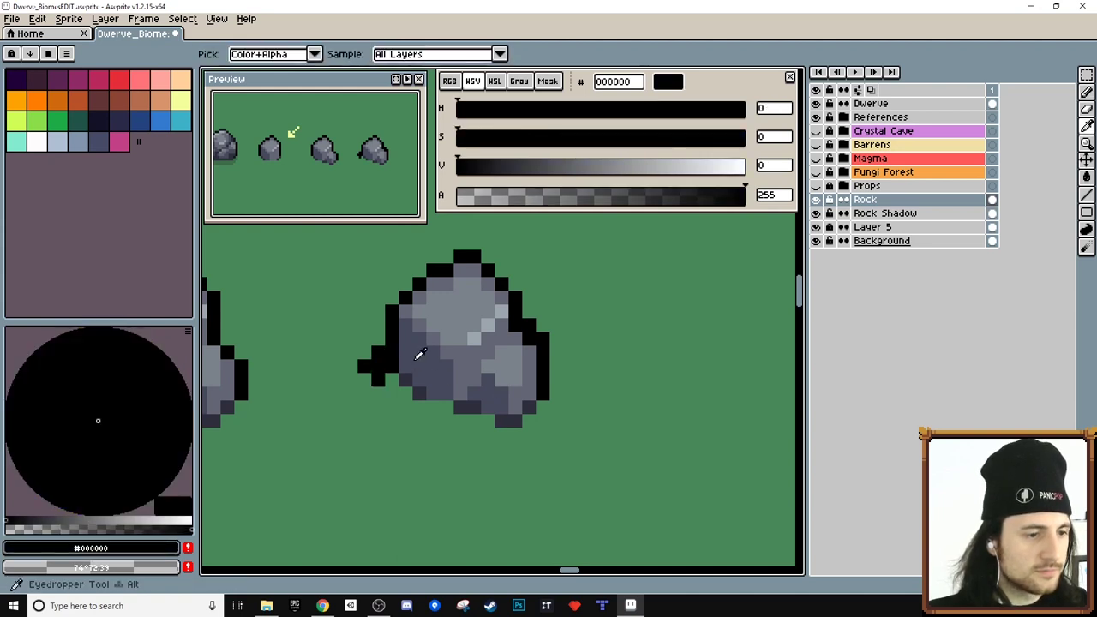
click(416, 355)
key(b)
click(377, 366)
click(392, 339)
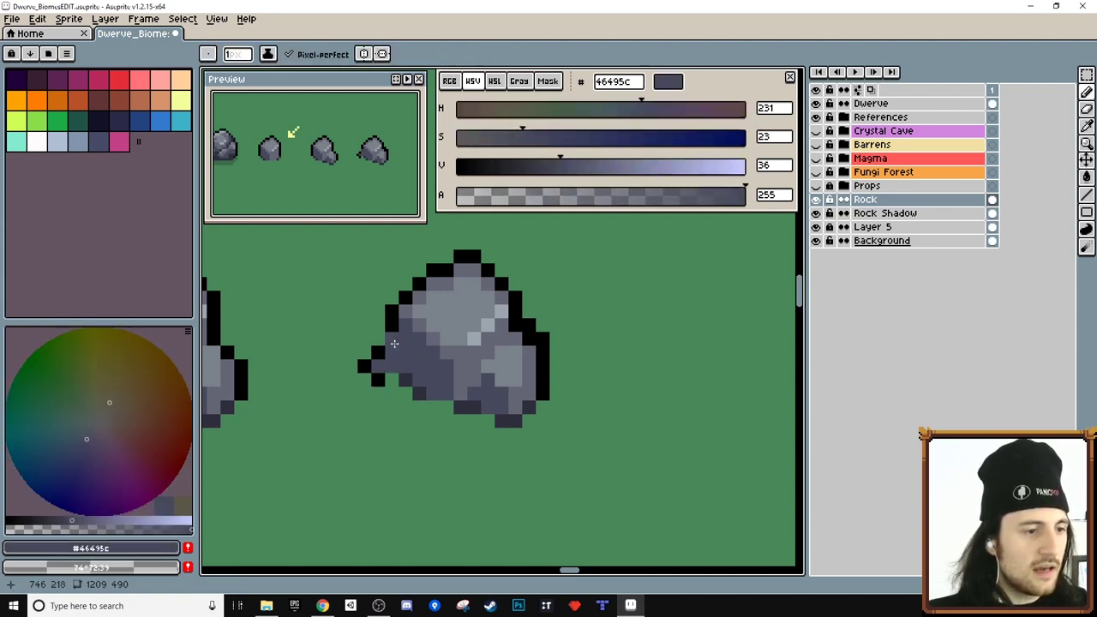
key(i)
click(379, 341)
key(b)
click(366, 352)
alt+click(401, 342)
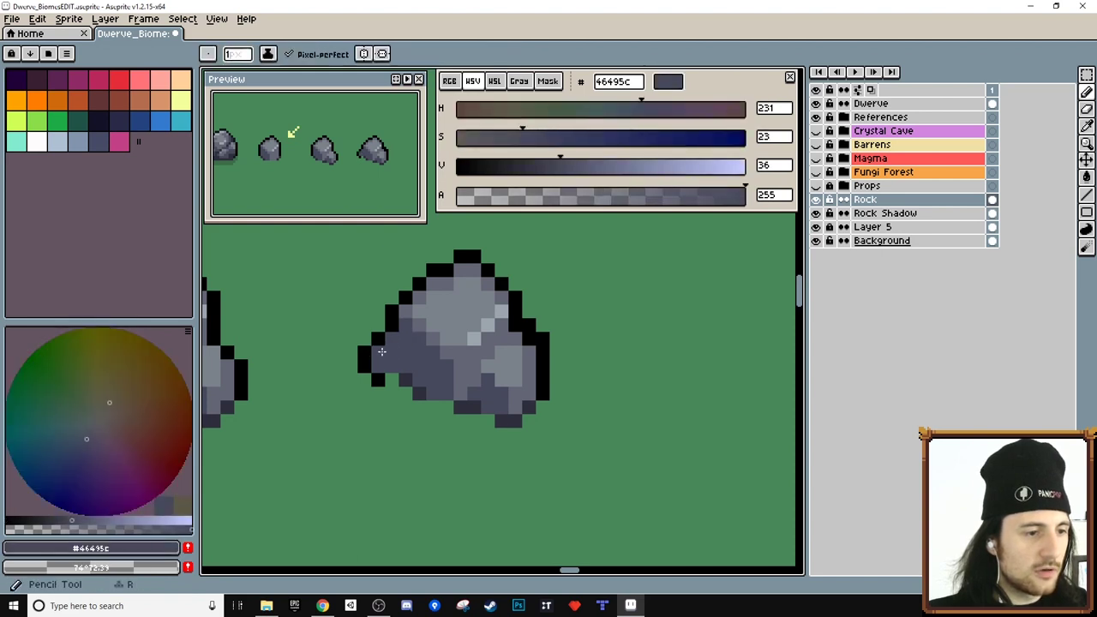
click(380, 352)
Step: Shade the seam between the left lump and the main rock, and the base beneath it, with #2e2f3d
alt+click(405, 381)
mouse_move(389, 389)
mouse_down()
mouse_move(405, 393)
mouse_move(405, 339)
mouse_up()
alt+click(417, 377)
alt+click(407, 381)
click(394, 380)
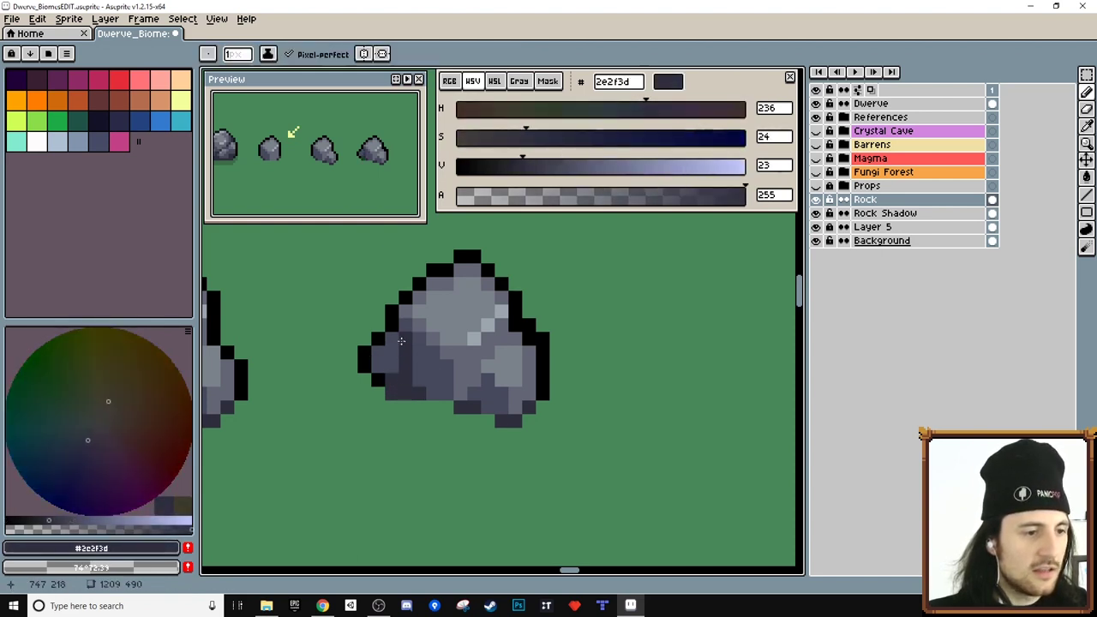
click(418, 365)
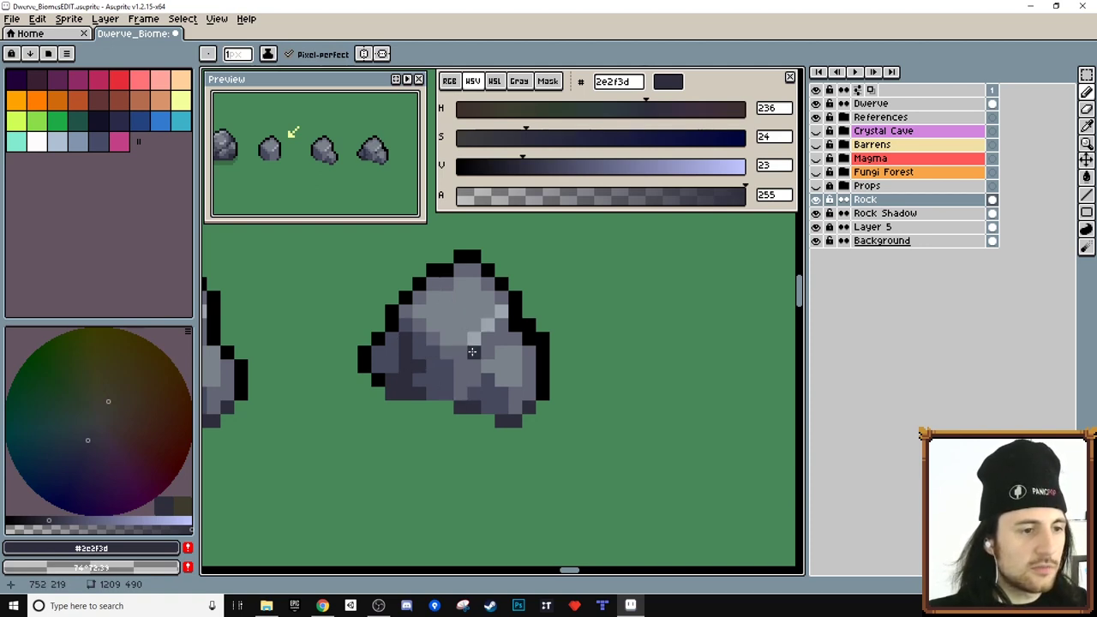
Step: Add a #2e2f3d crack beside the right lump's seam and extend #46495c crack pixels up into the rock's light face
key(alt)
alt+click(409, 365)
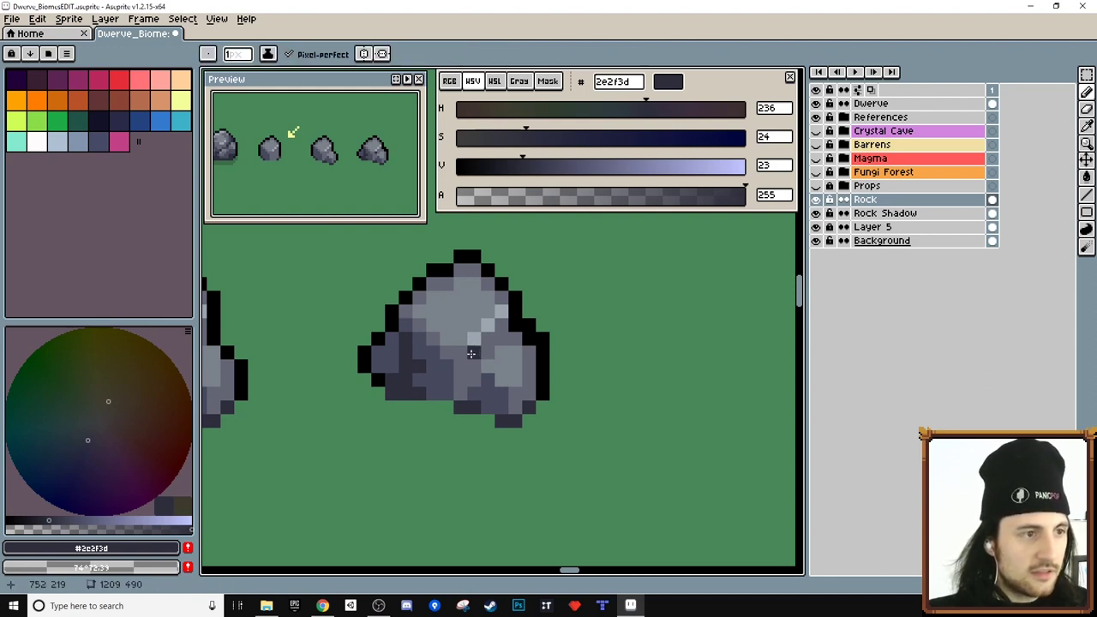
alt+click(451, 366)
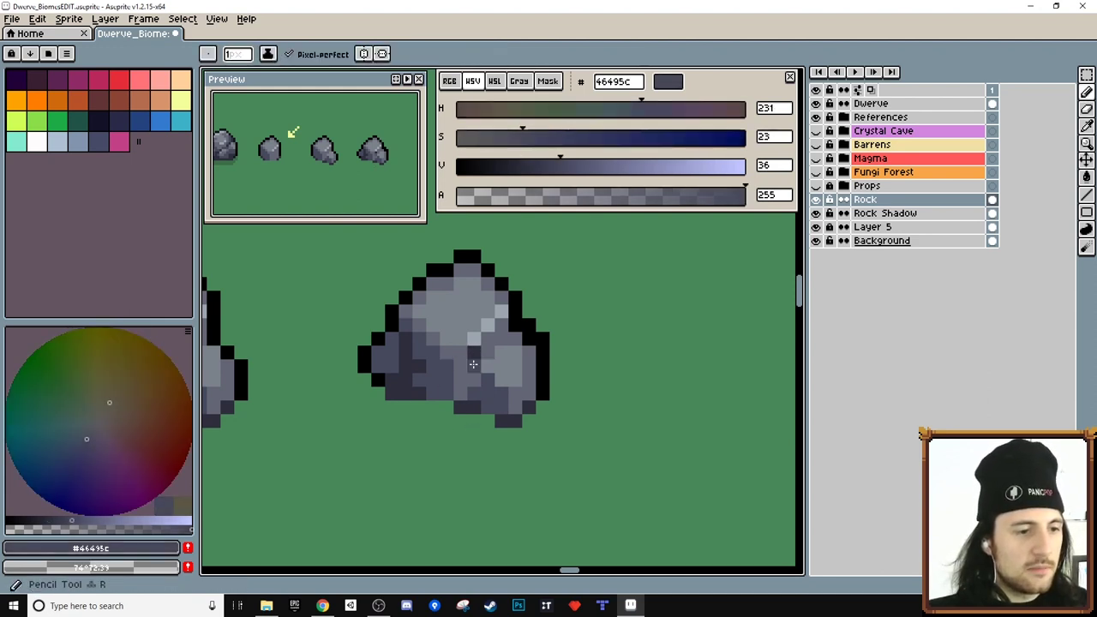
click(458, 352)
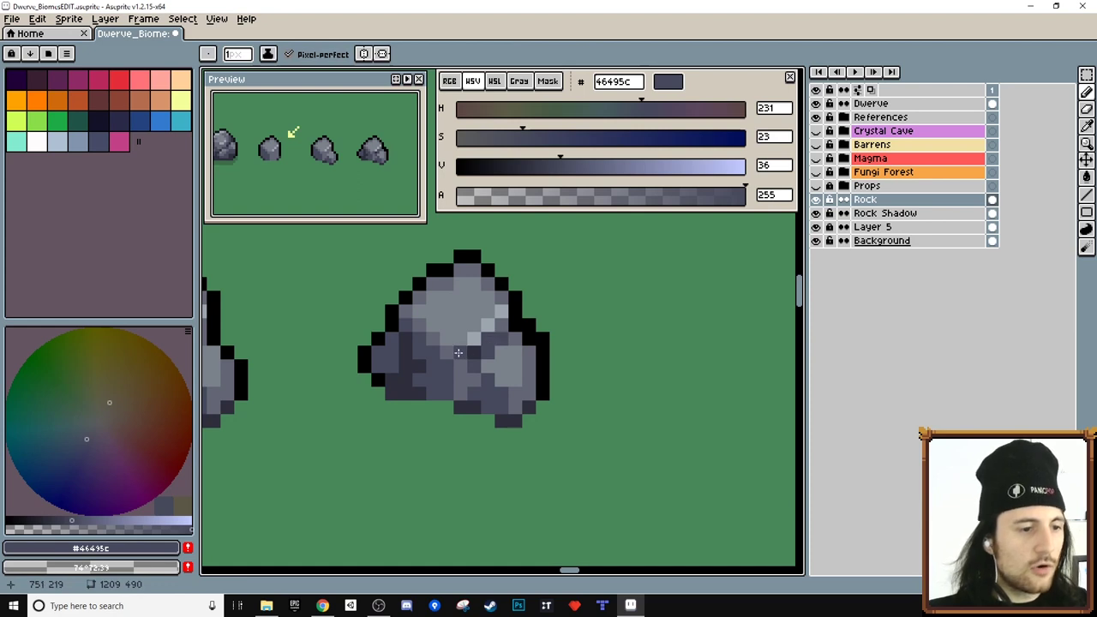
click(454, 341)
click(459, 325)
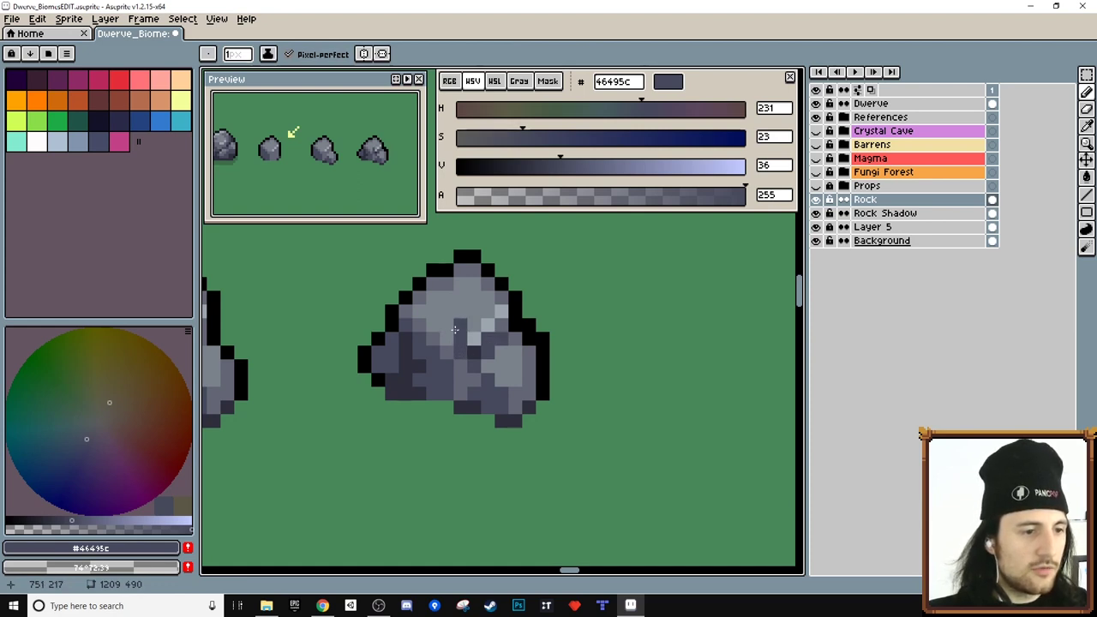
click(451, 325)
click(446, 310)
Step: Soften the crack pixels on the light face with #646574 and sample #2e2f3d from the dark seam
key(alt)
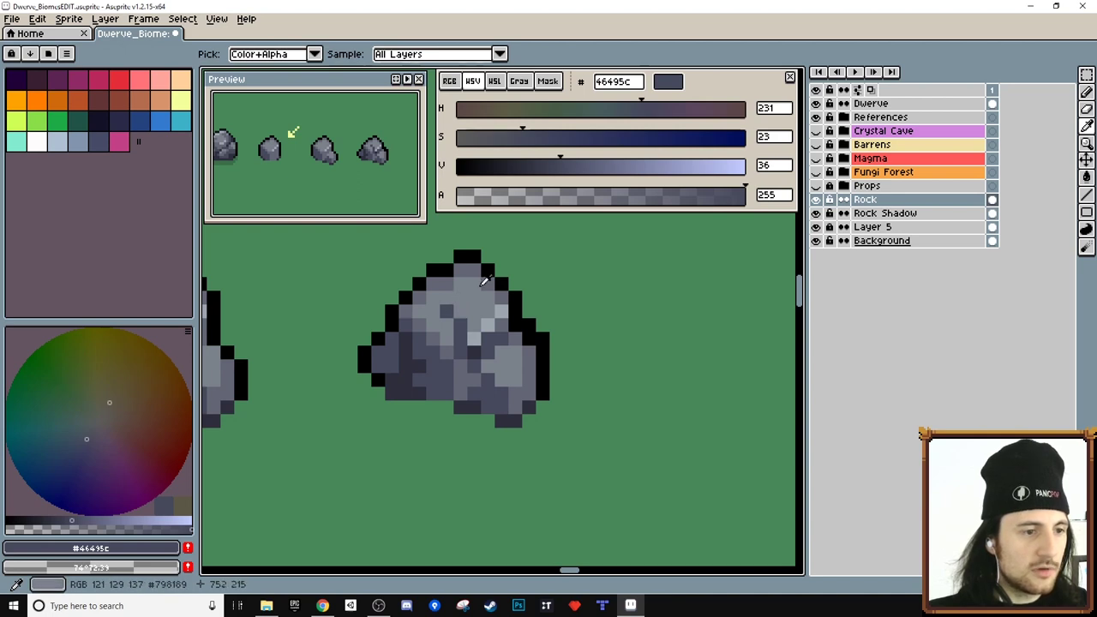
click(445, 299)
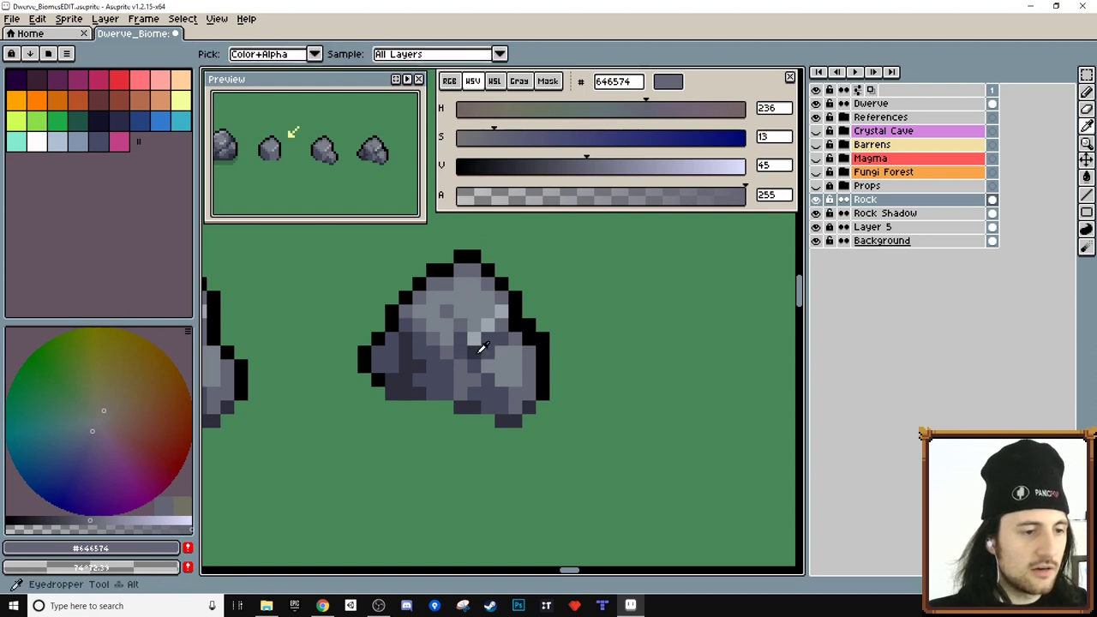
alt+click(482, 347)
scroll(419, 417, down, 3)
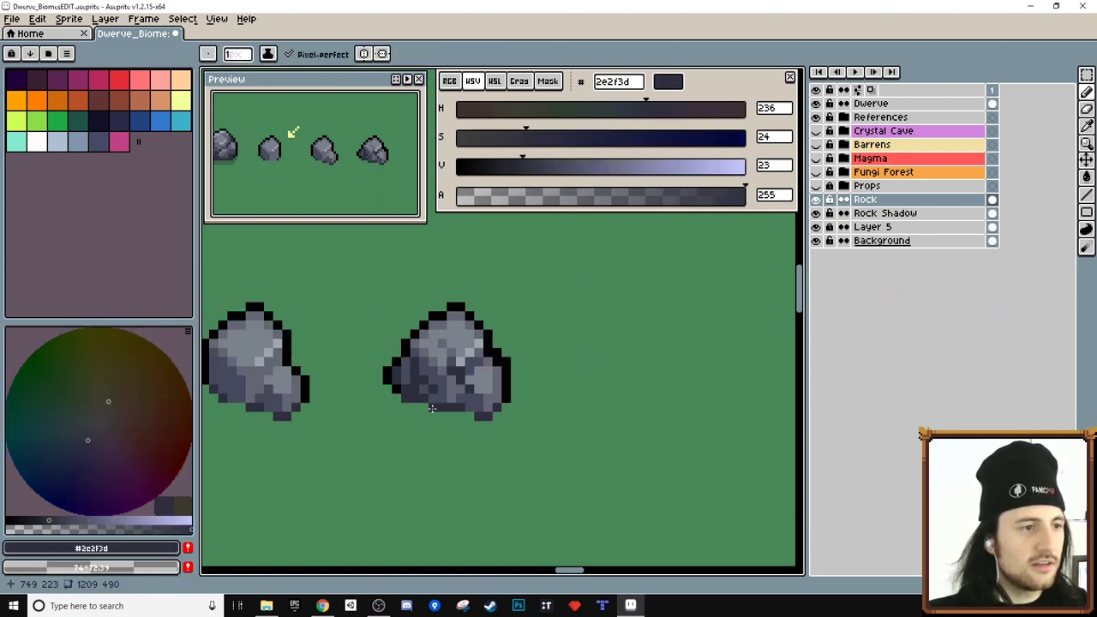
Step: Compare the new rock with the simple rock, the single-lump rock and the finished rocks in the row
drag(398, 421, 522, 374)
scroll(515, 386, down, 1)
drag(382, 395, 410, 394)
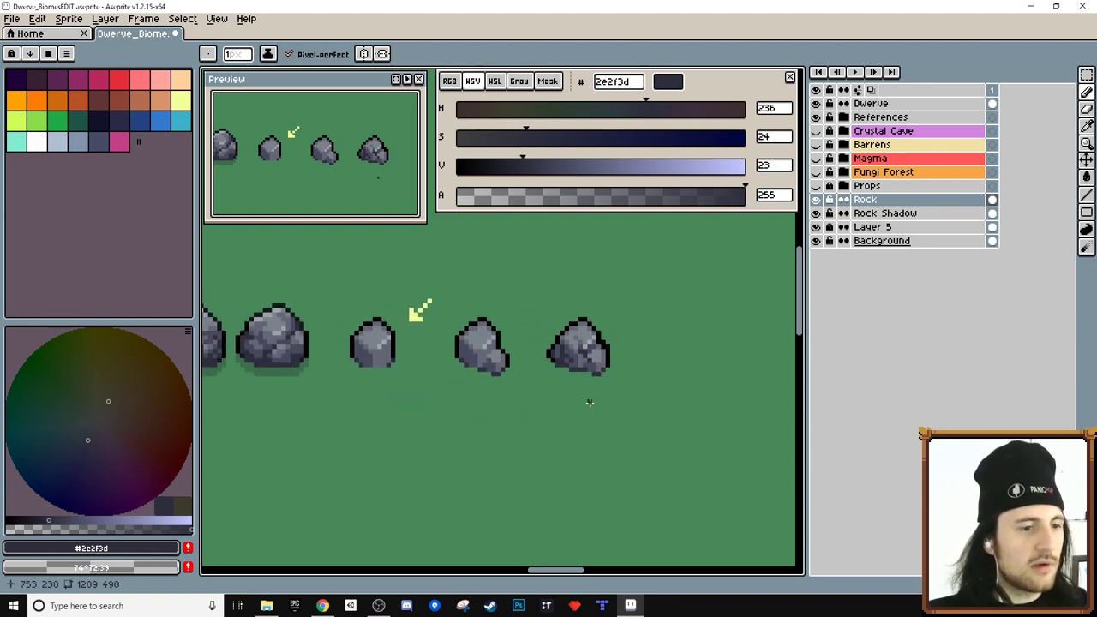
drag(366, 344, 511, 357)
scroll(519, 360, up, 3)
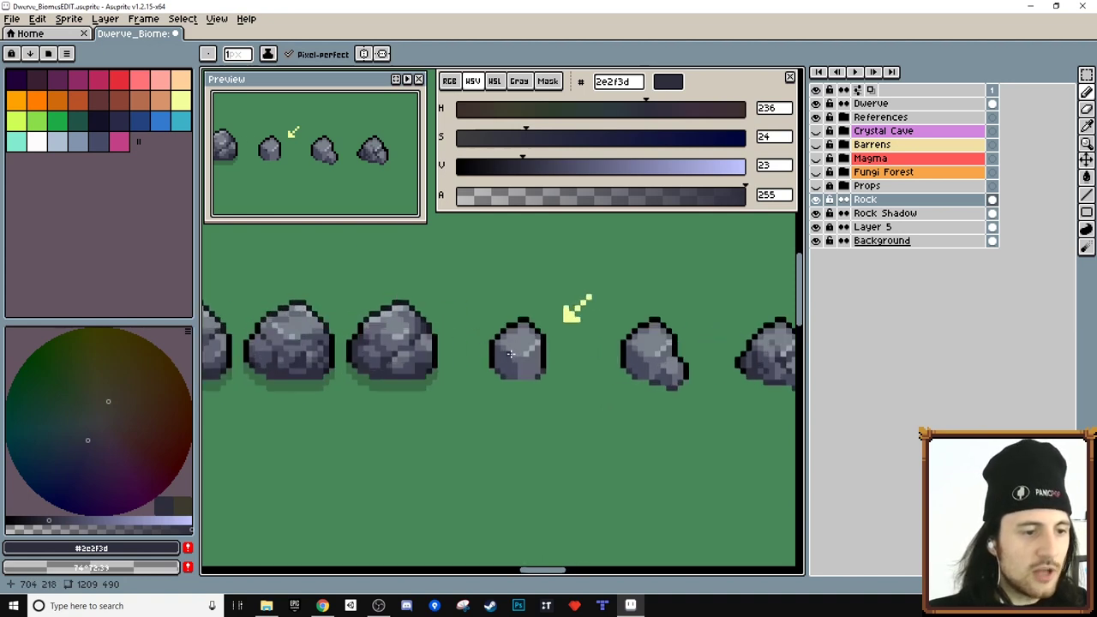
scroll(446, 368, down, 3)
drag(390, 379, 606, 379)
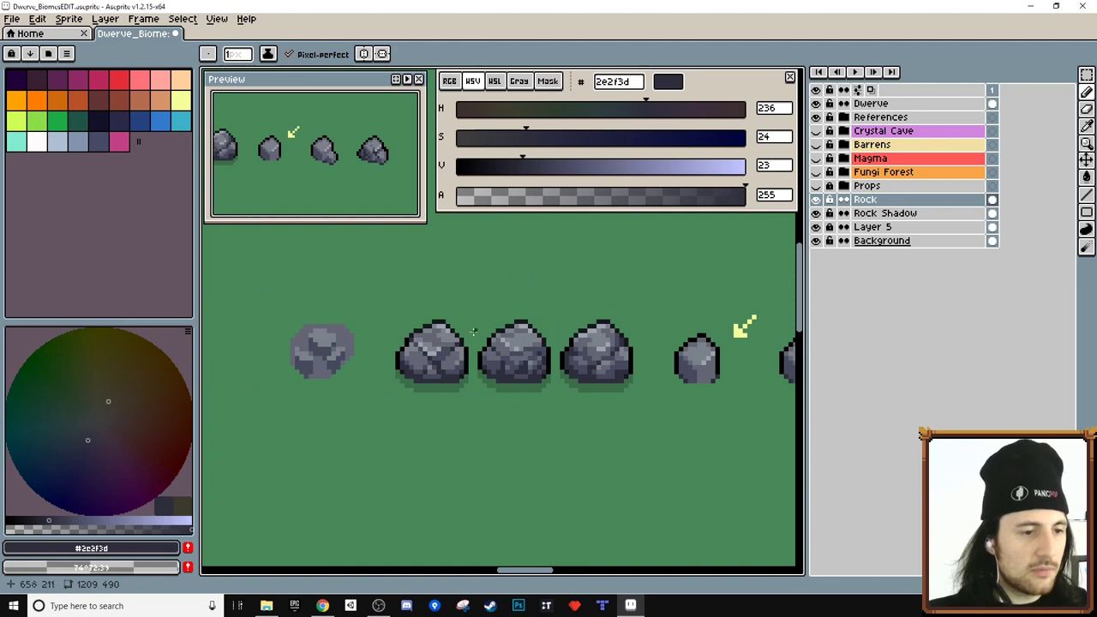
drag(582, 416, 496, 418)
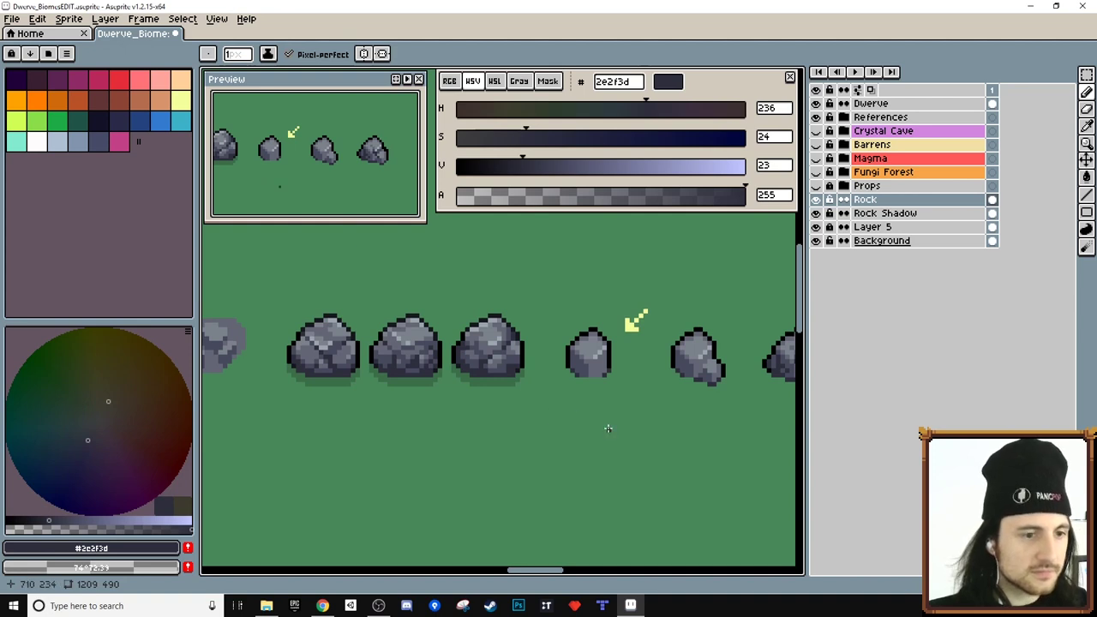
scroll(608, 428, down, 1)
drag(629, 436, 543, 412)
drag(589, 372, 570, 383)
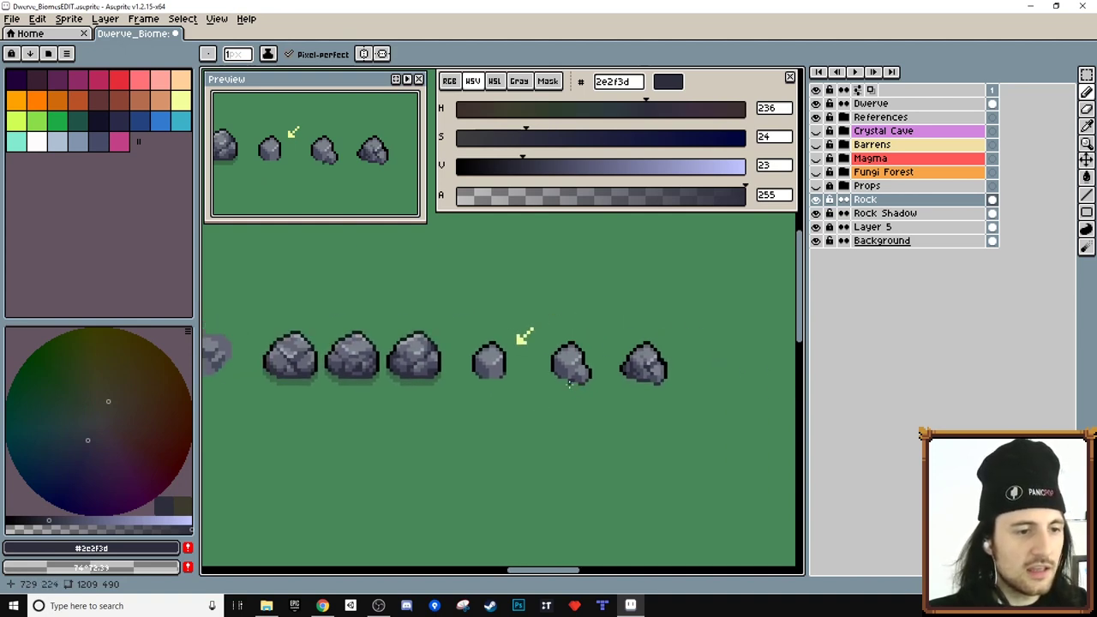
Step: Duplicate the simple rock beside the light arrow and place the copy directly below it
scroll(569, 383, up, 2)
key(m)
drag(407, 312, 490, 401)
scroll(505, 401, down, 1)
scroll(509, 374, up, 1)
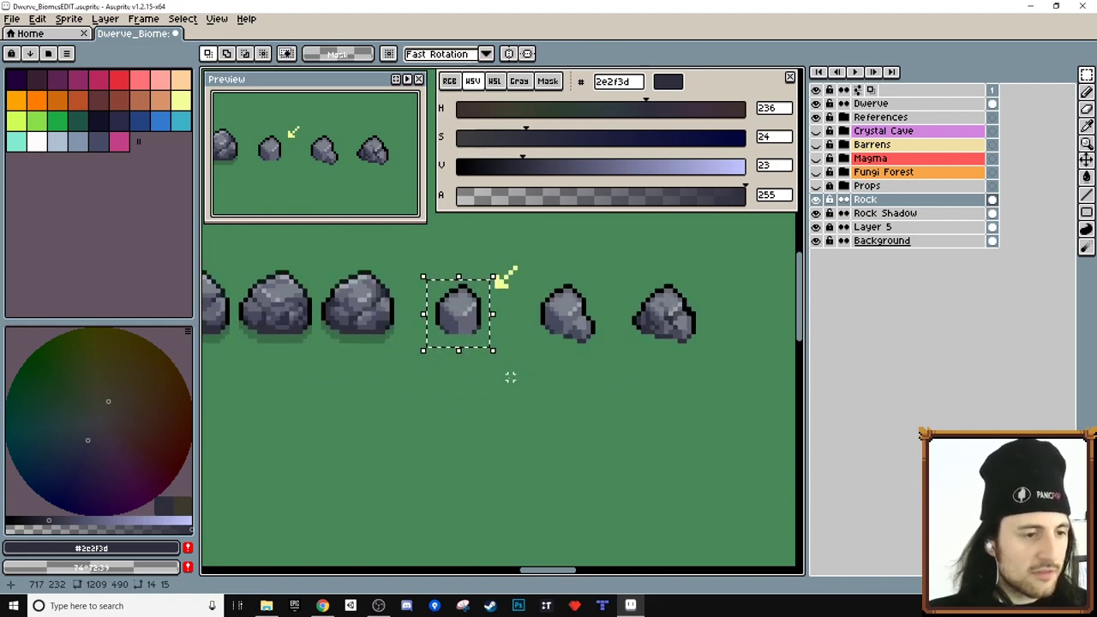
drag(477, 334, 519, 375)
key(ctrl+d)
scroll(489, 429, up, 1)
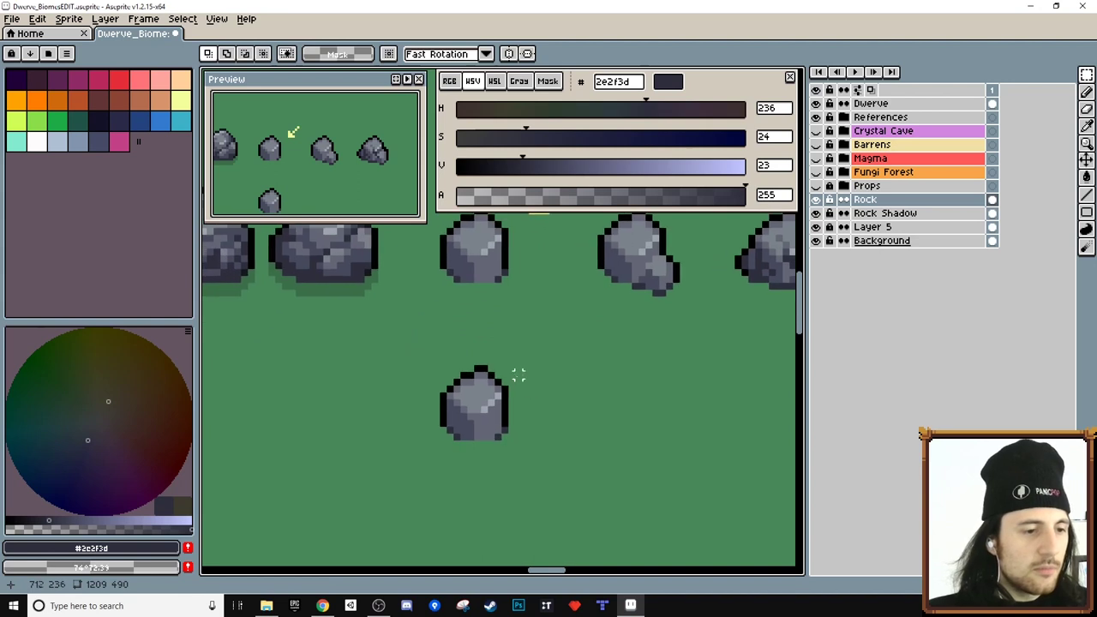
Step: Add #9ca5ad highlight pixels along the left edge of the lower copy's top face to mirror the right edge
scroll(487, 400, up, 1)
key(i)
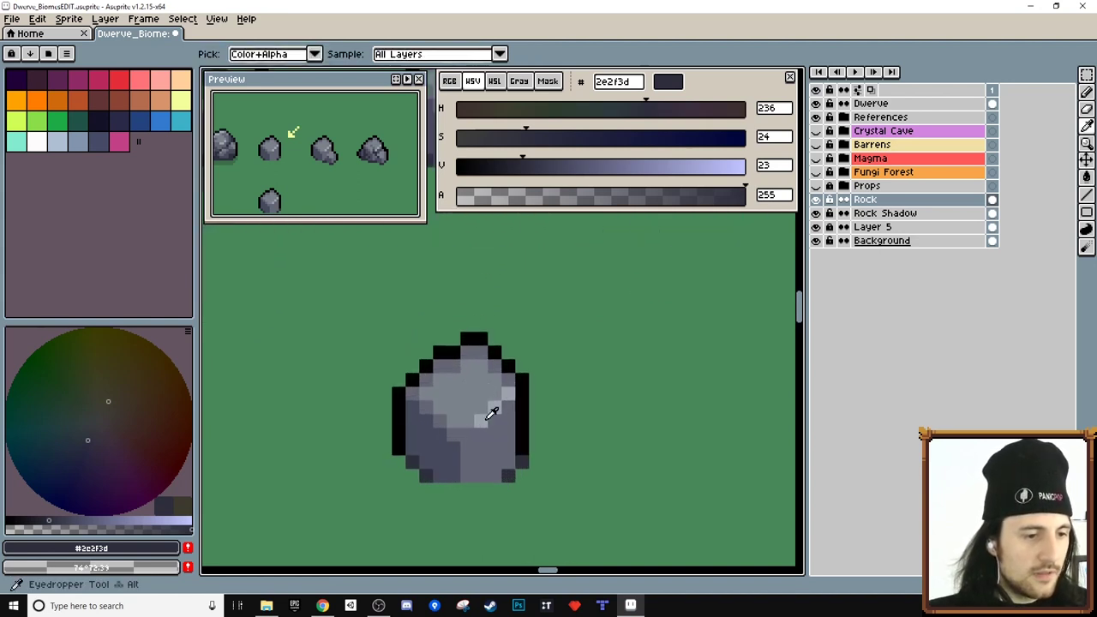
click(491, 411)
key(b)
click(426, 392)
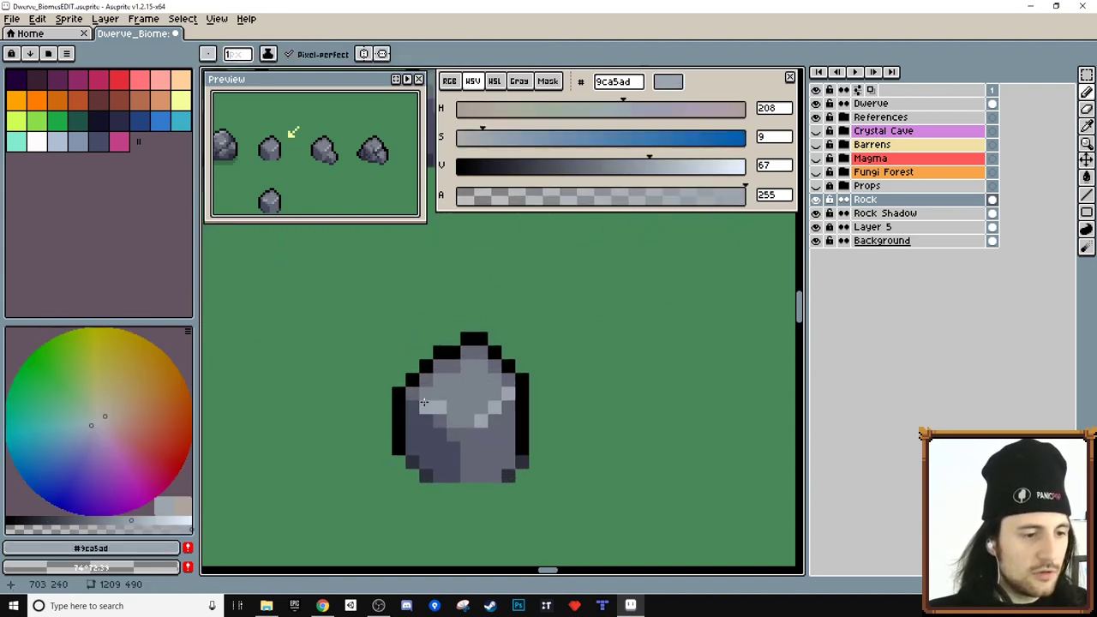
Step: Reshade the lower copy symmetrically with #46495c on its outer sides and #646574 and #798189 toward the centre
alt+click(458, 450)
drag(508, 434, 481, 475)
click(495, 448)
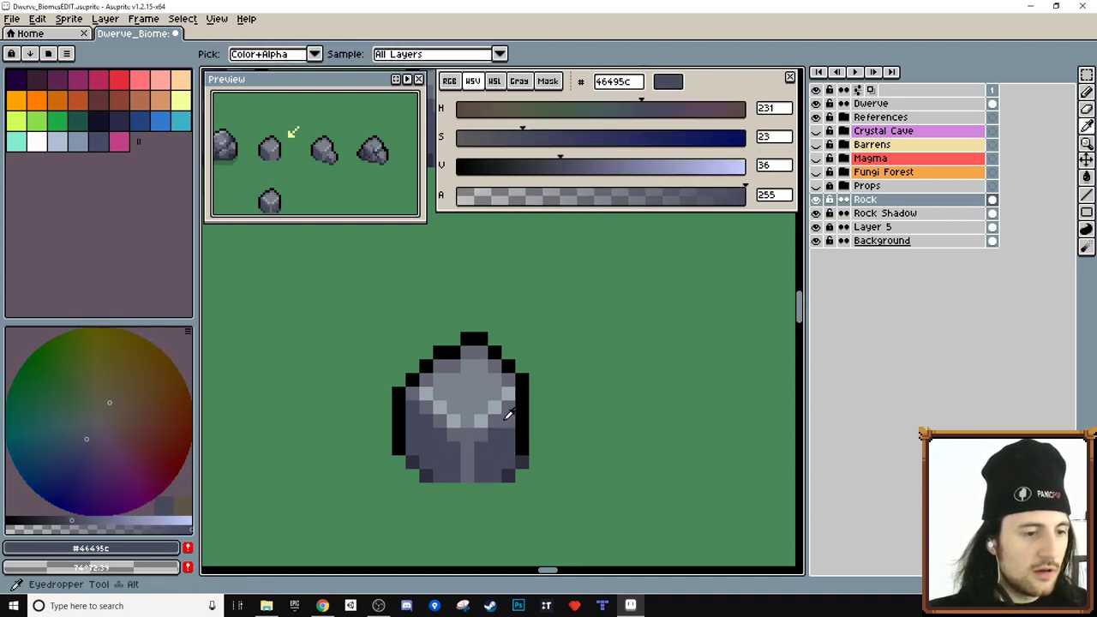
alt+click(450, 433)
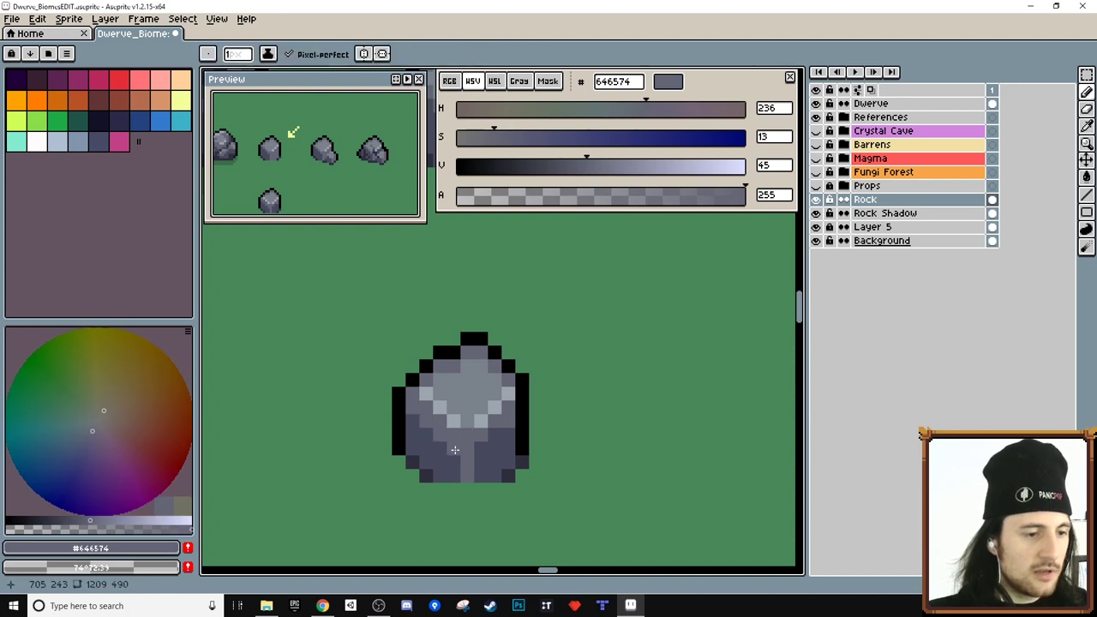
drag(455, 450, 480, 447)
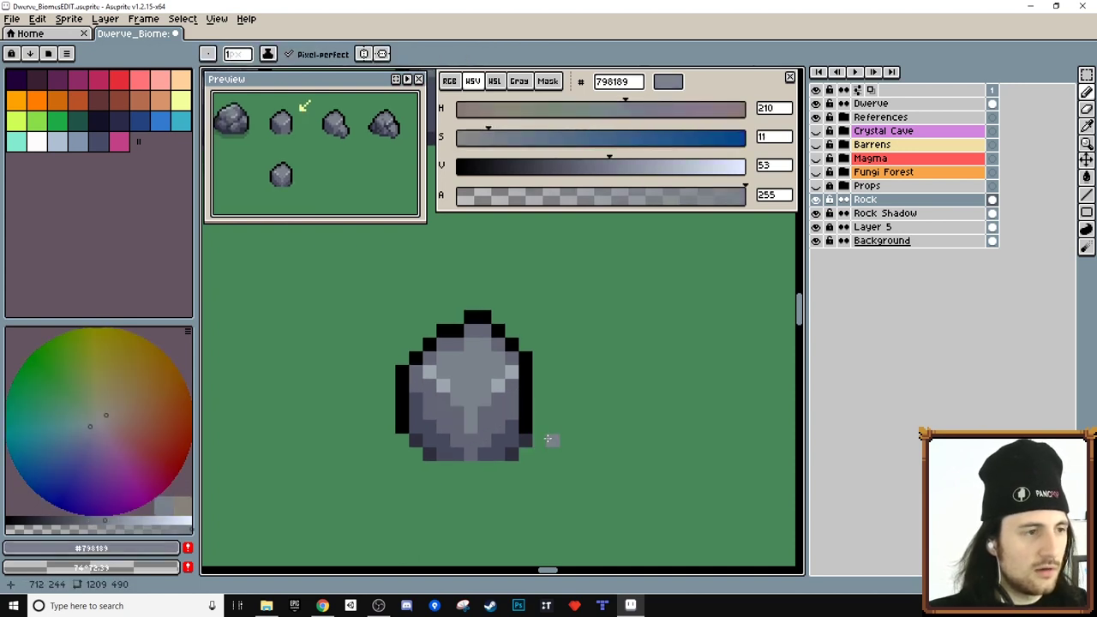
Step: Delete the symmetrically shaded demonstration rock below the row
scroll(551, 440, down, 2)
key(m)
drag(443, 353, 570, 472)
key(Delete)
scroll(556, 396, down, 4)
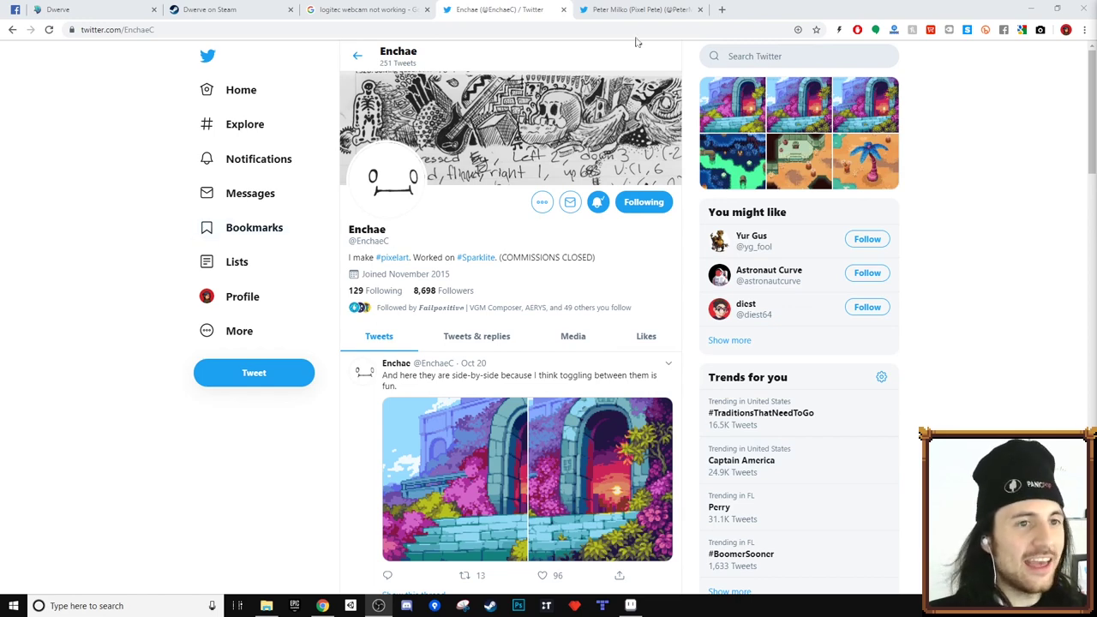
Step: View the Pixel Pete Twitter profile in the browser and browse the Pixel Pete's Art Assets page on itch.io
click(634, 9)
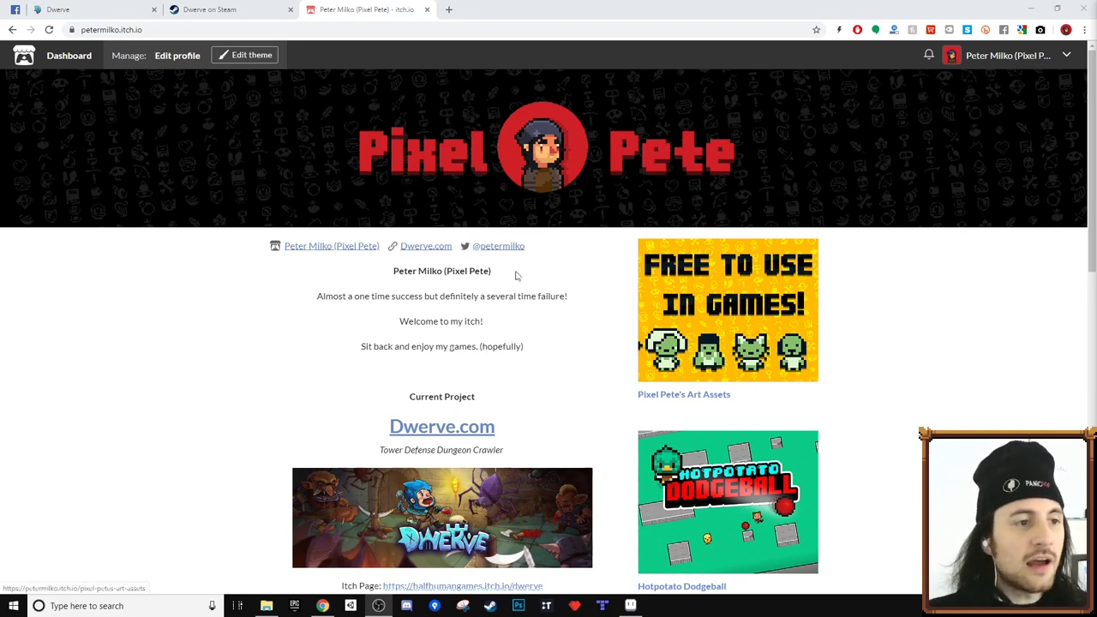
click(697, 296)
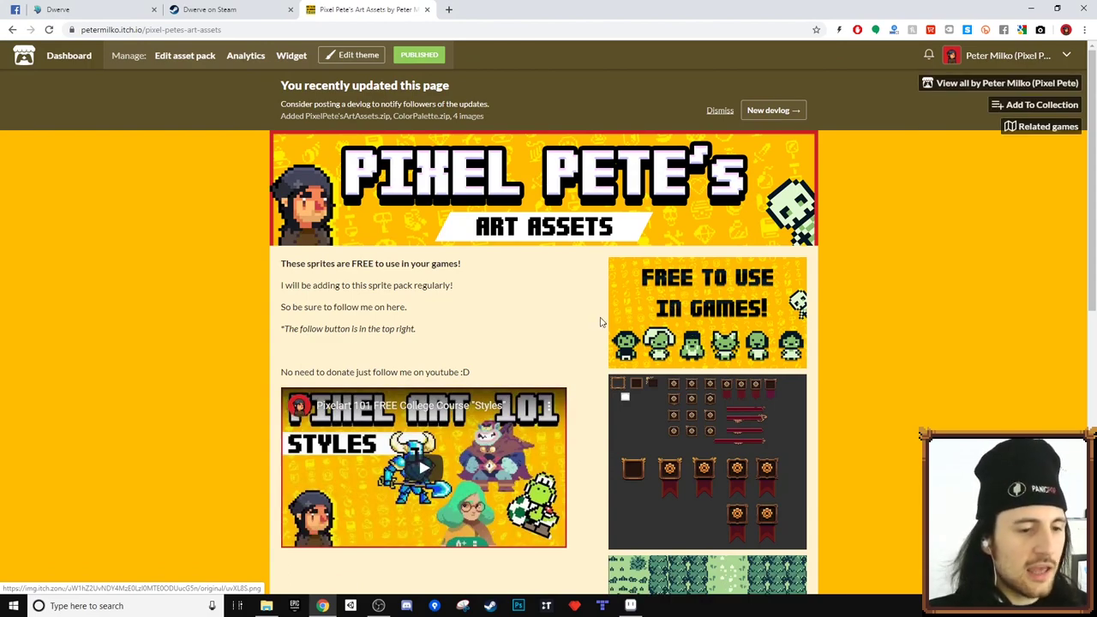
scroll(604, 324, down, 5)
scroll(622, 334, down, 2)
scroll(672, 341, up, 6)
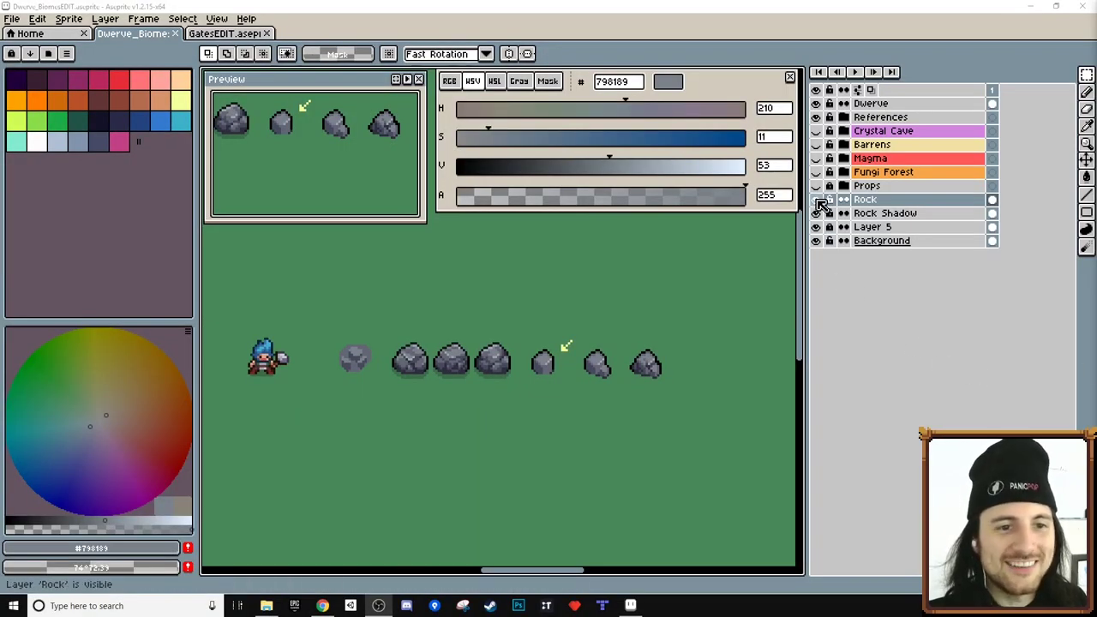
Step: Return to Aseprite and examine the shading on the Crystal Cave layer group's crystals and rock spires
drag(682, 425, 591, 317)
drag(657, 417, 506, 259)
drag(639, 451, 588, 301)
scroll(497, 341, up, 4)
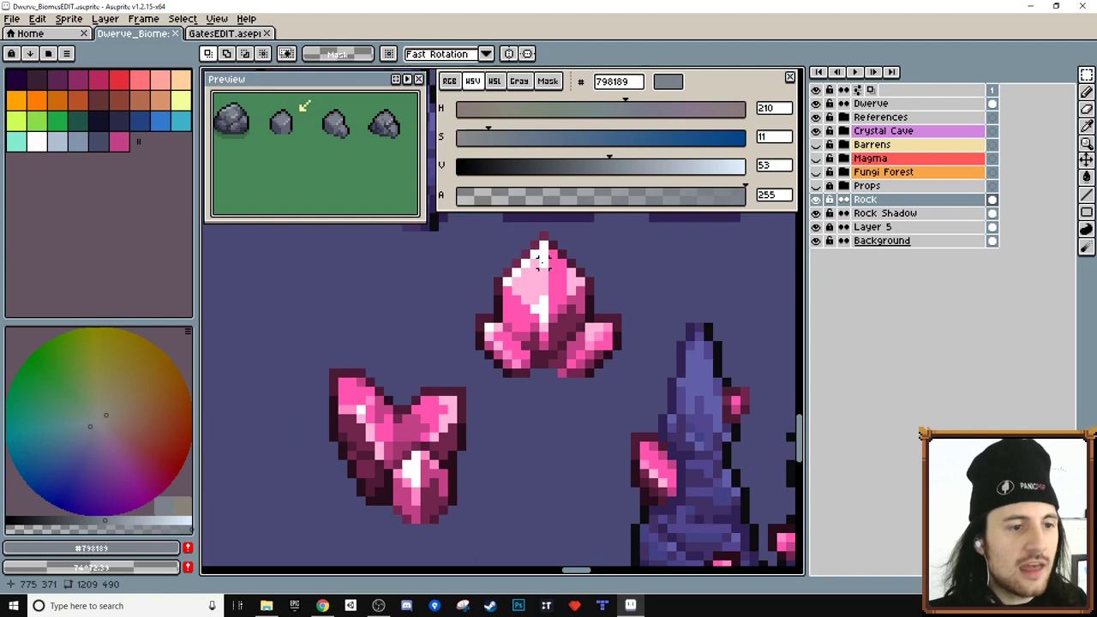
scroll(580, 392, down, 2)
drag(702, 421, 489, 333)
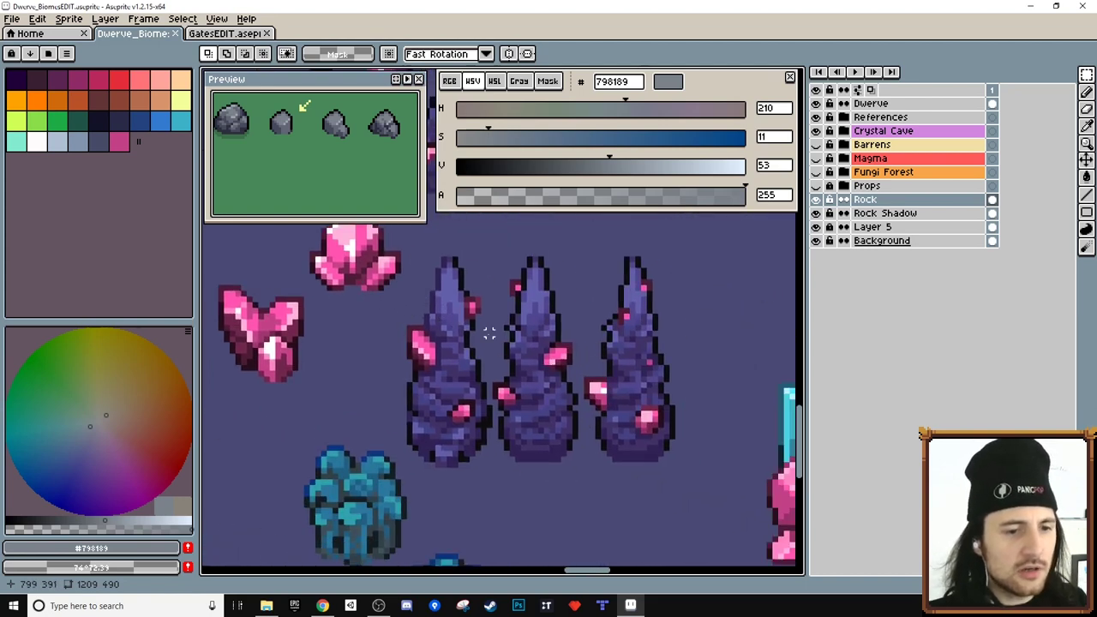
scroll(631, 385, down, 2)
drag(691, 414, 490, 366)
scroll(638, 396, up, 4)
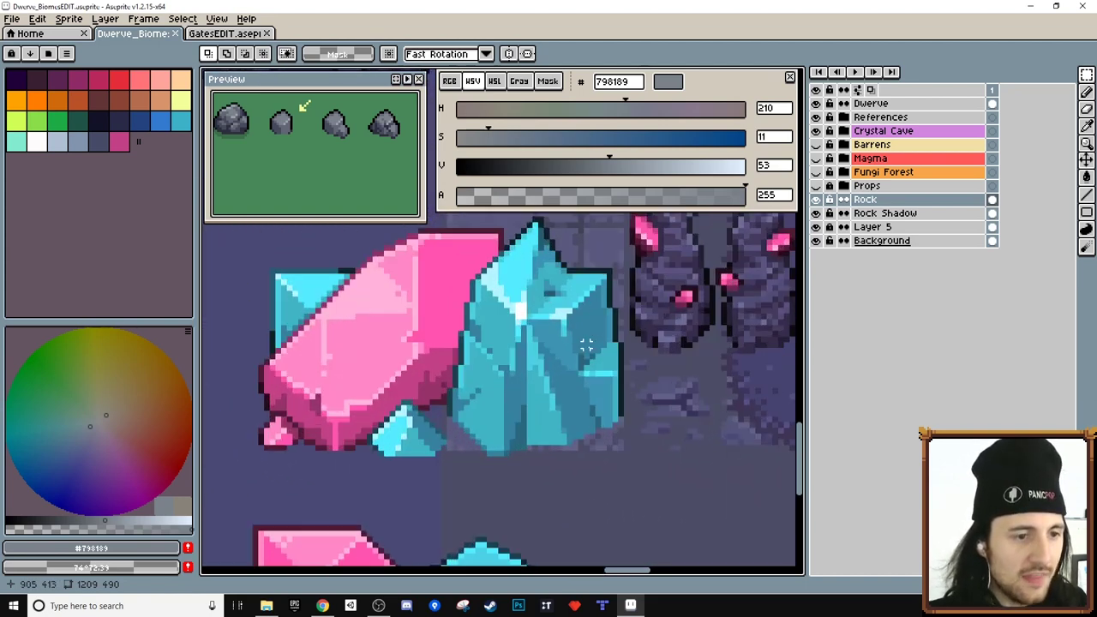
Step: Examine the facet shading and edge highlights on the large pink and cyan crystals in the upper and lower clusters
scroll(520, 326, up, 1)
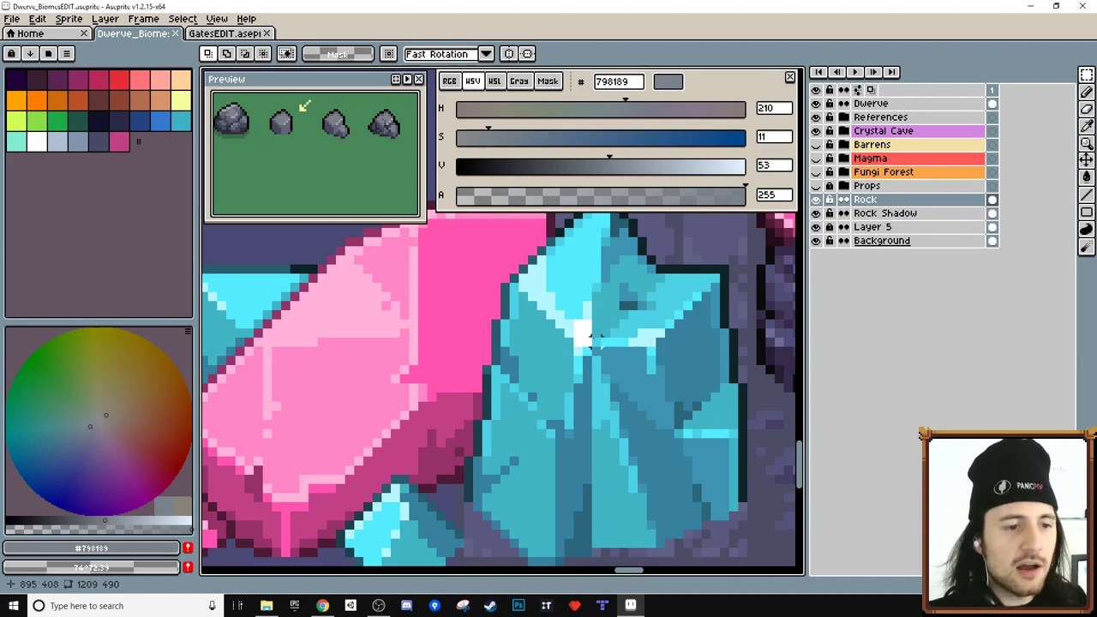
scroll(582, 334, down, 2)
drag(568, 375, 570, 369)
scroll(569, 368, down, 2)
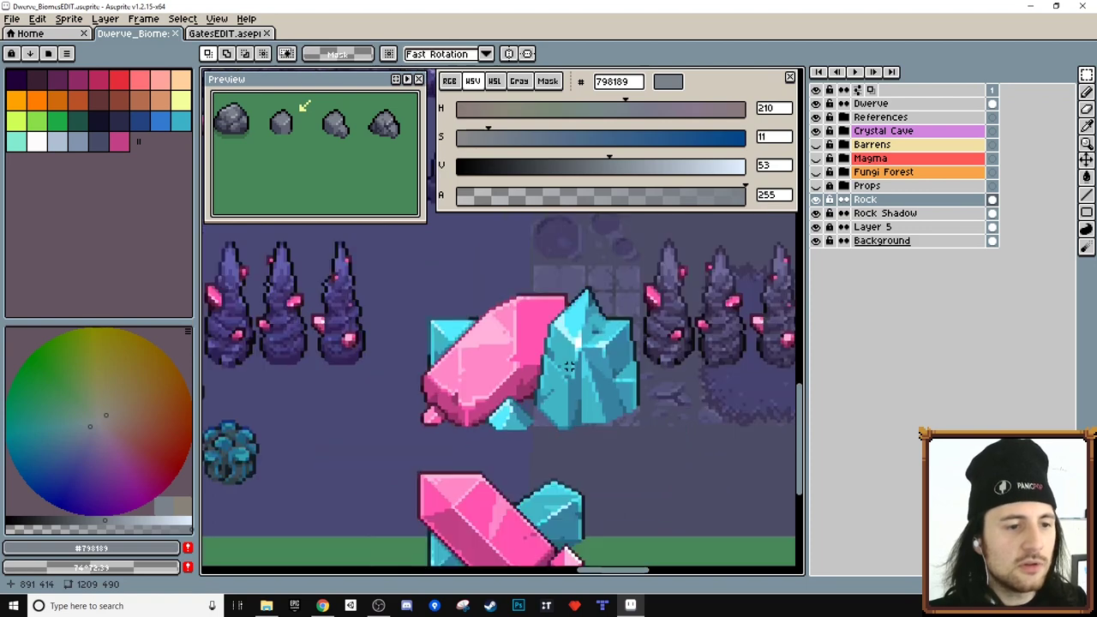
scroll(549, 452, up, 5)
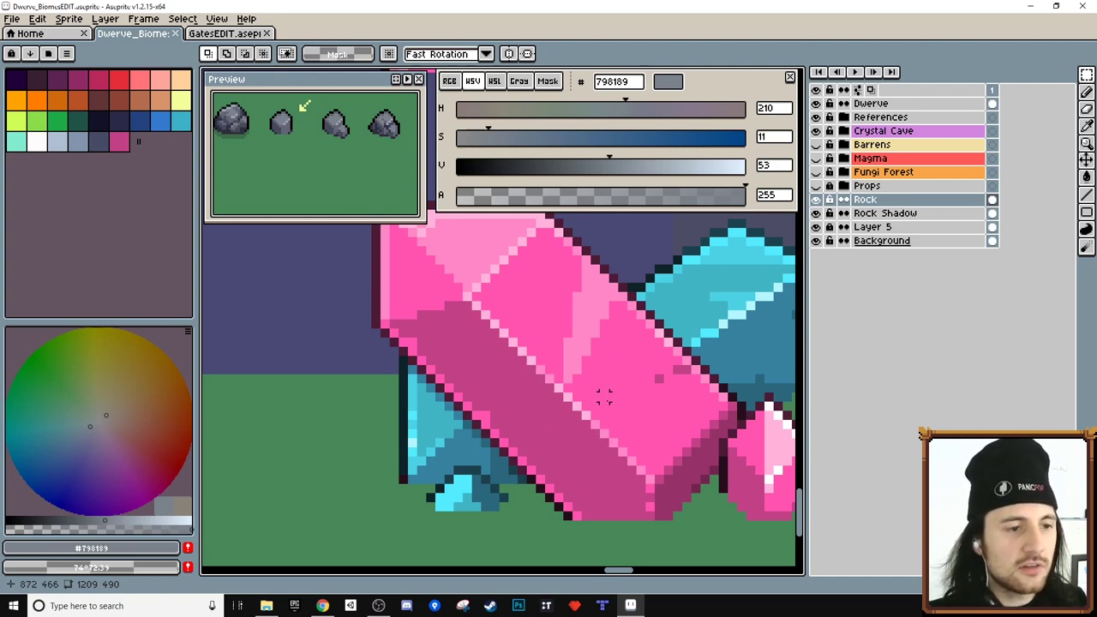
scroll(603, 395, down, 3)
scroll(648, 382, up, 2)
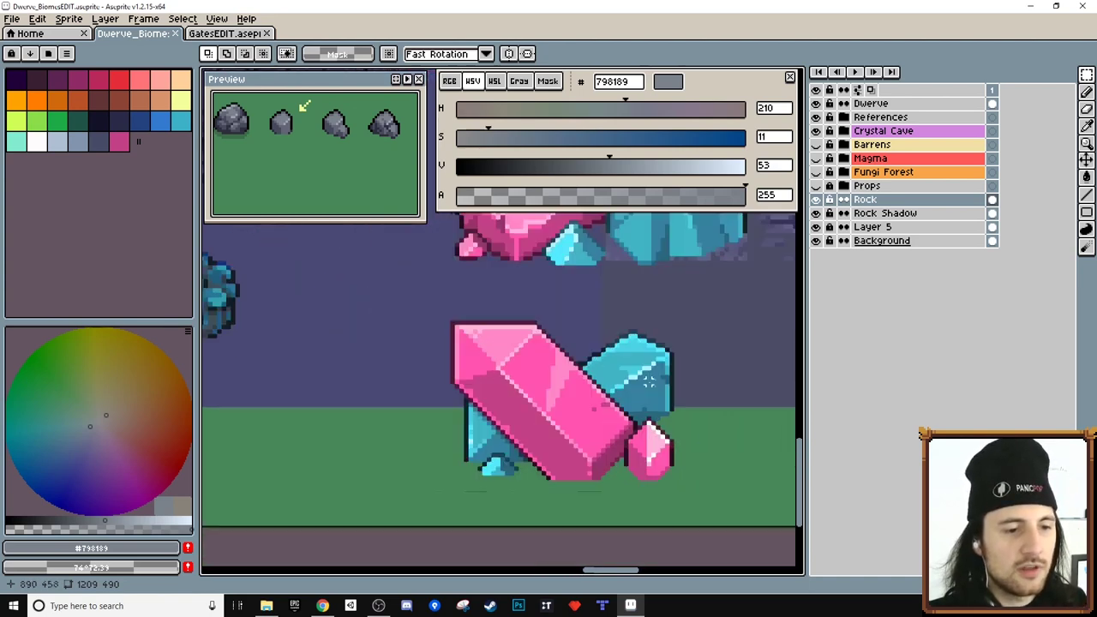
scroll(649, 382, up, 3)
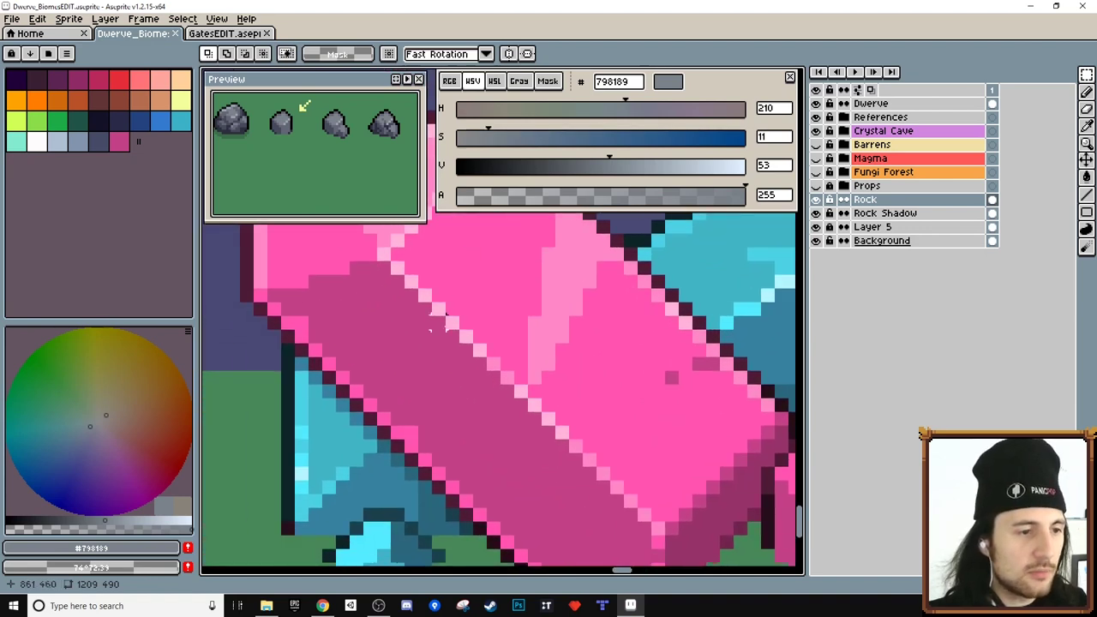
scroll(658, 403, down, 3)
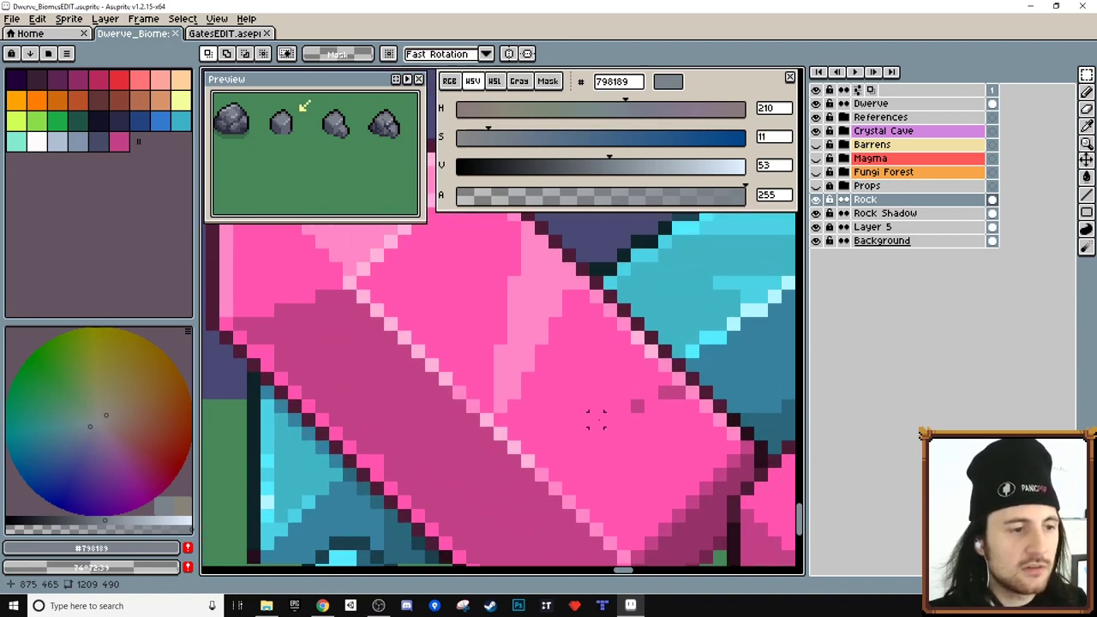
scroll(655, 389, up, 3)
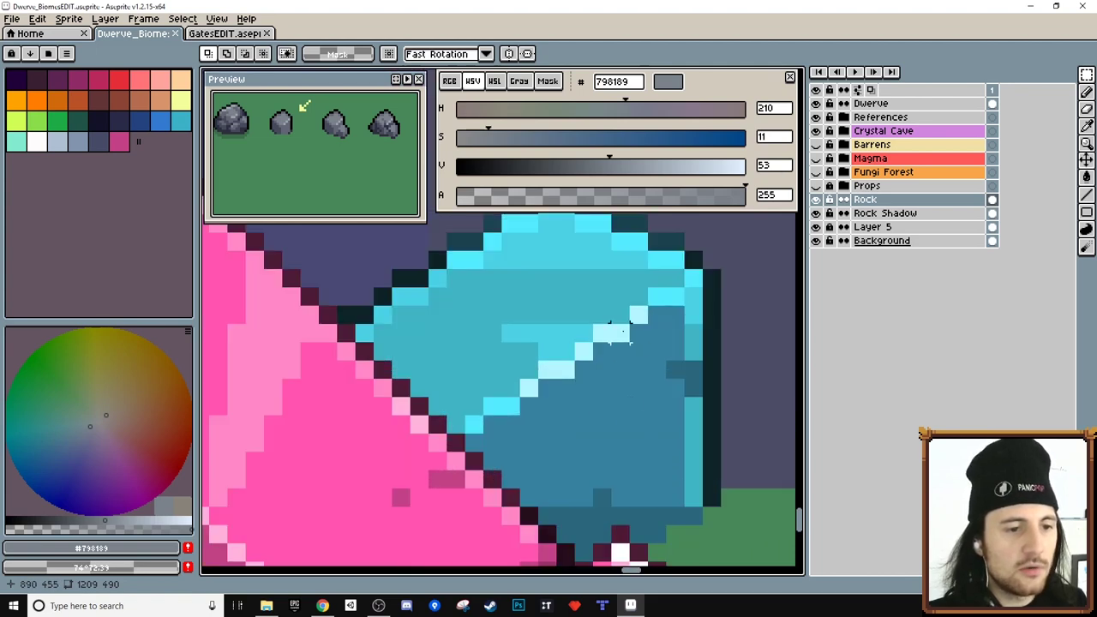
scroll(617, 351, down, 4)
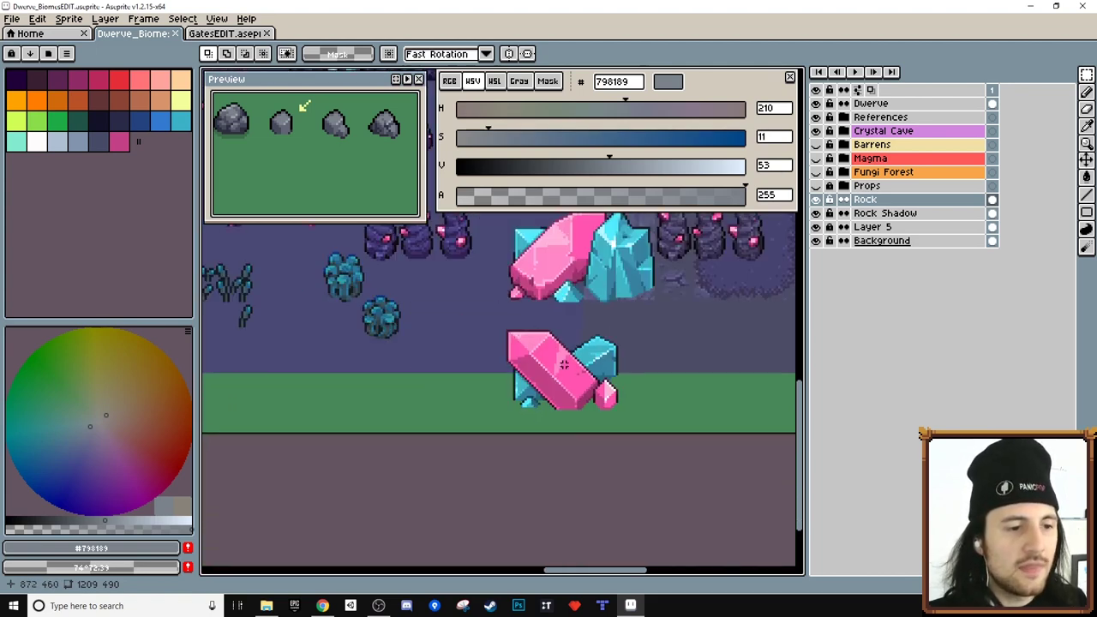
scroll(510, 398, up, 4)
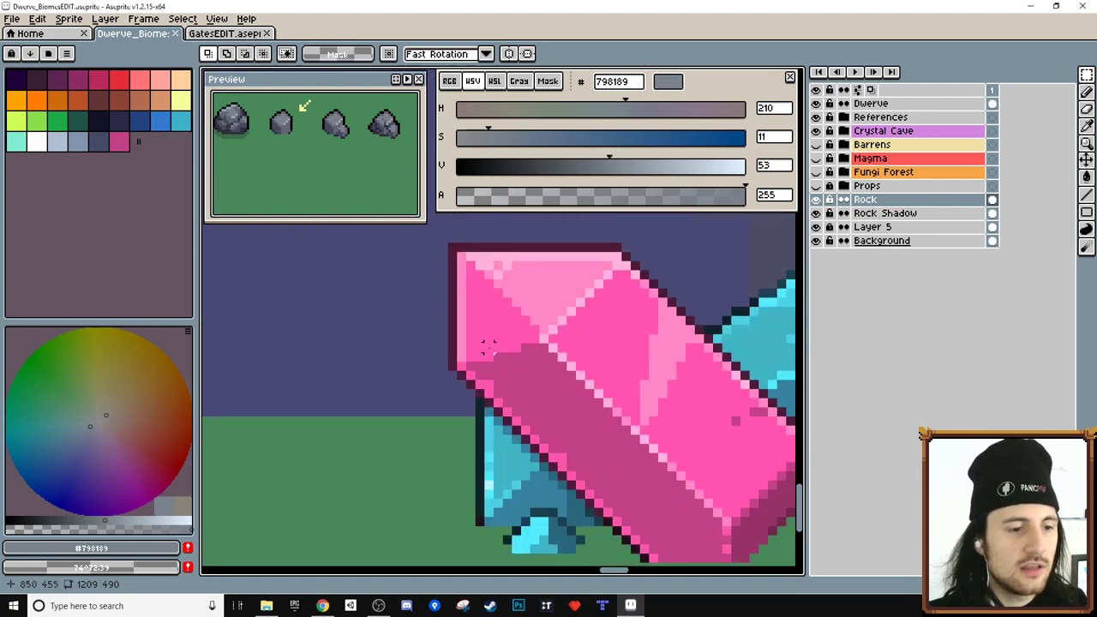
Step: Switch to the PANICPOP store in the browser and view its Free product collection
key(ctrl+Tab)
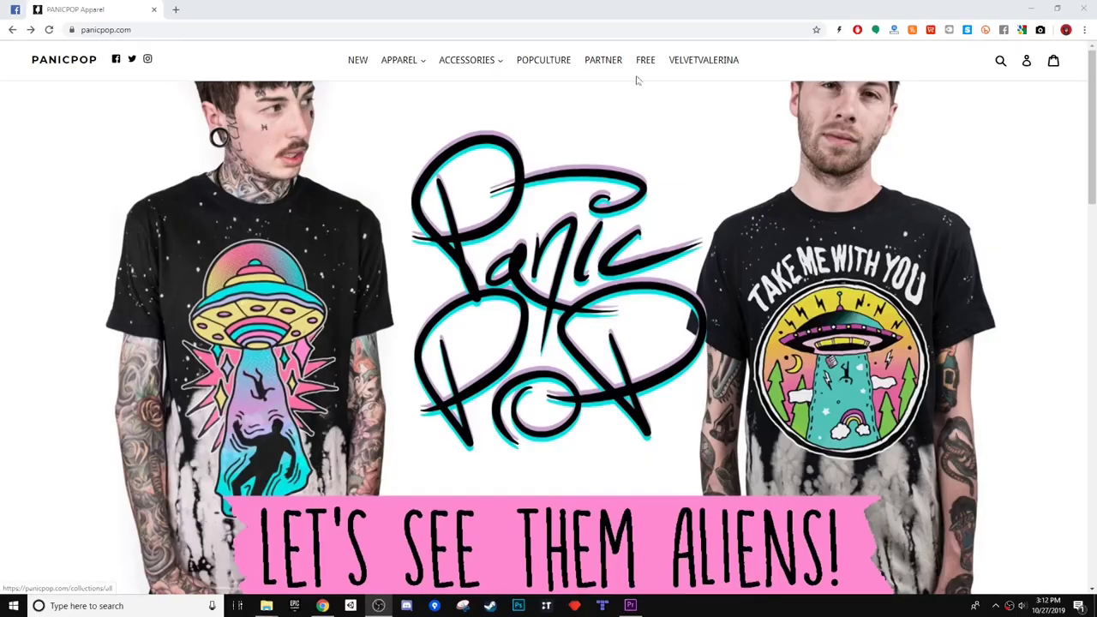
click(644, 60)
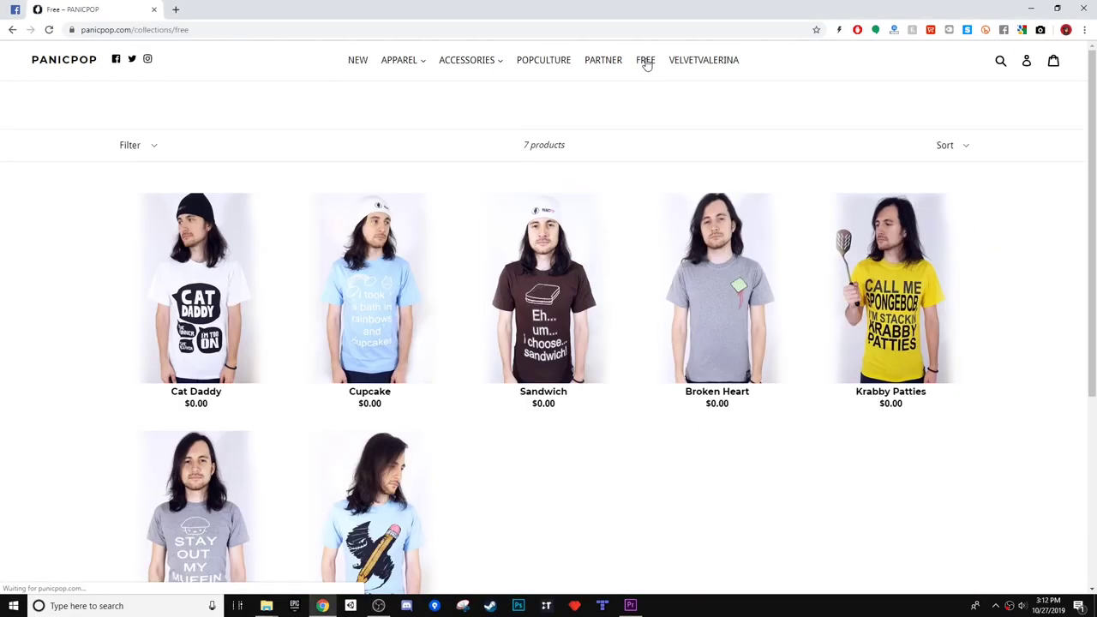